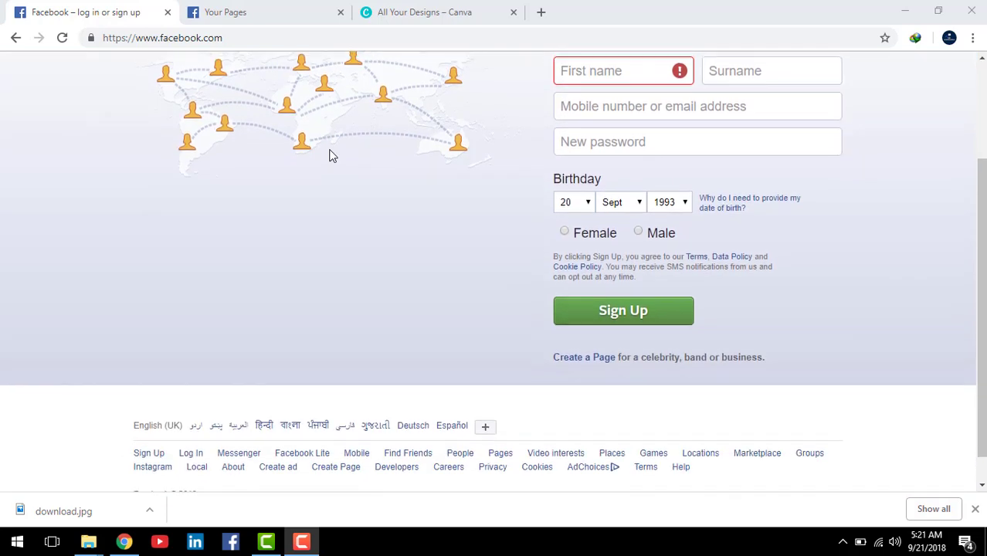
Step: Switch to the Your Pages tab and go to the Facebook News Feed home page
{"action": "scroll", "coordinate": [331, 154], "scroll_direction": "up", "scroll_amount": 3}
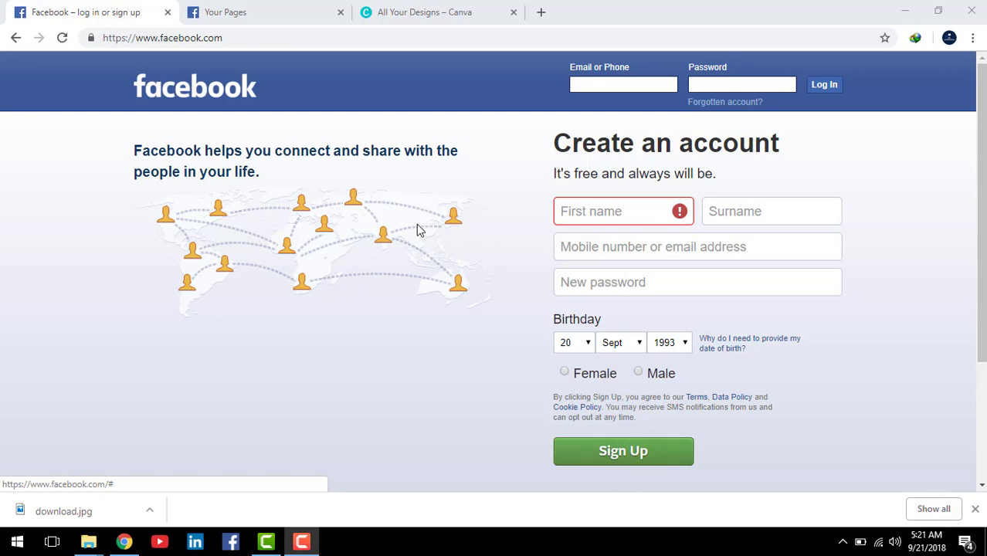
{"action": "scroll", "coordinate": [416, 225], "scroll_direction": "down", "scroll_amount": 1}
{"action": "scroll", "coordinate": [387, 185], "scroll_direction": "up", "scroll_amount": 1}
{"action": "scroll", "coordinate": [291, 77], "scroll_direction": "down", "scroll_amount": 1}
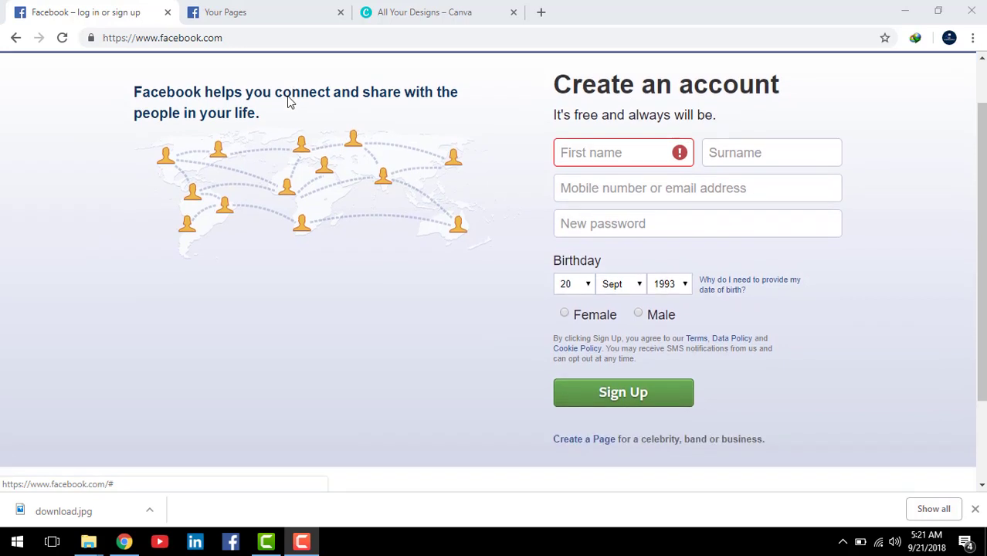
{"action": "scroll", "coordinate": [290, 102], "scroll_direction": "down", "scroll_amount": 1}
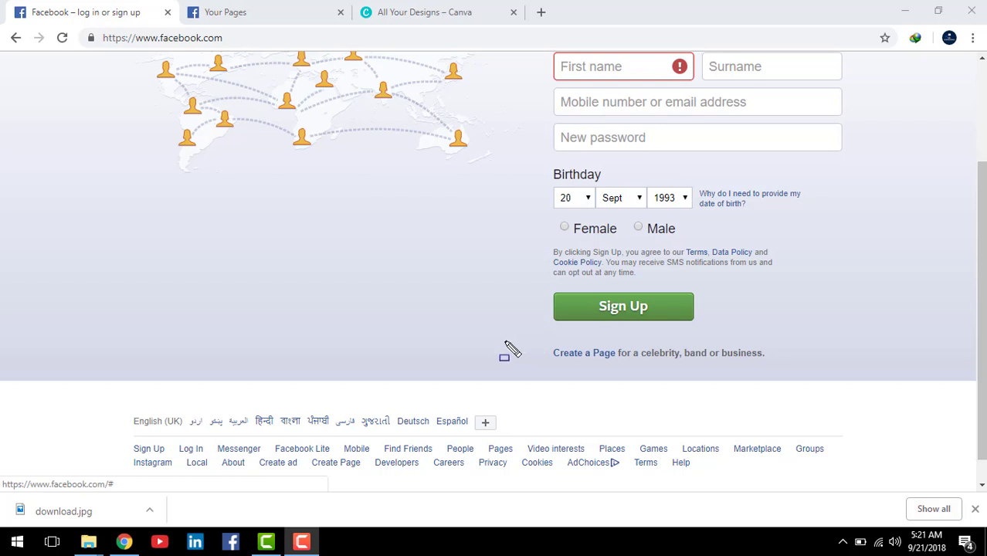
{"action": "key", "text": "Escape"}
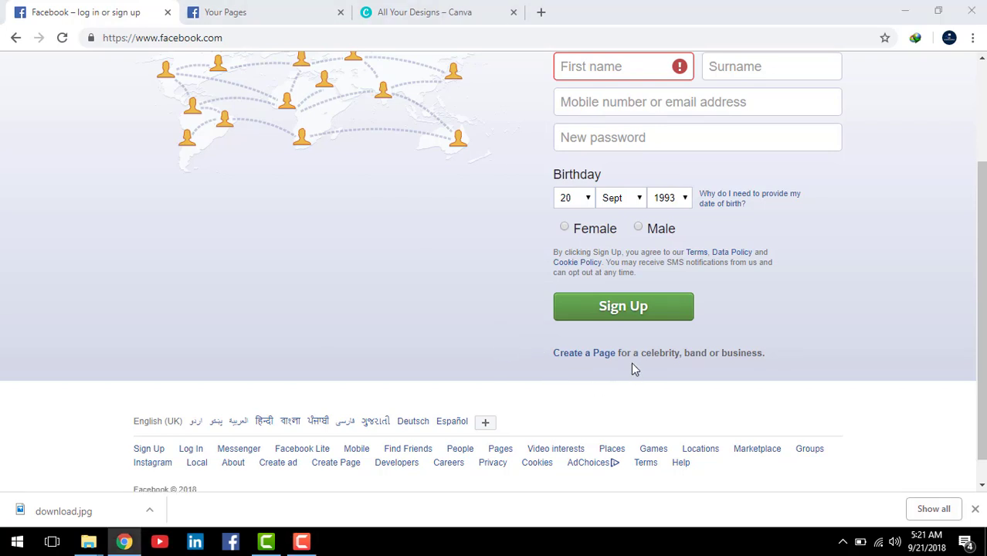
{"action": "key", "text": "ctrl+shift+d"}
{"action": "left_click_drag", "start_coordinate": [528, 339], "coordinate": [651, 375]}
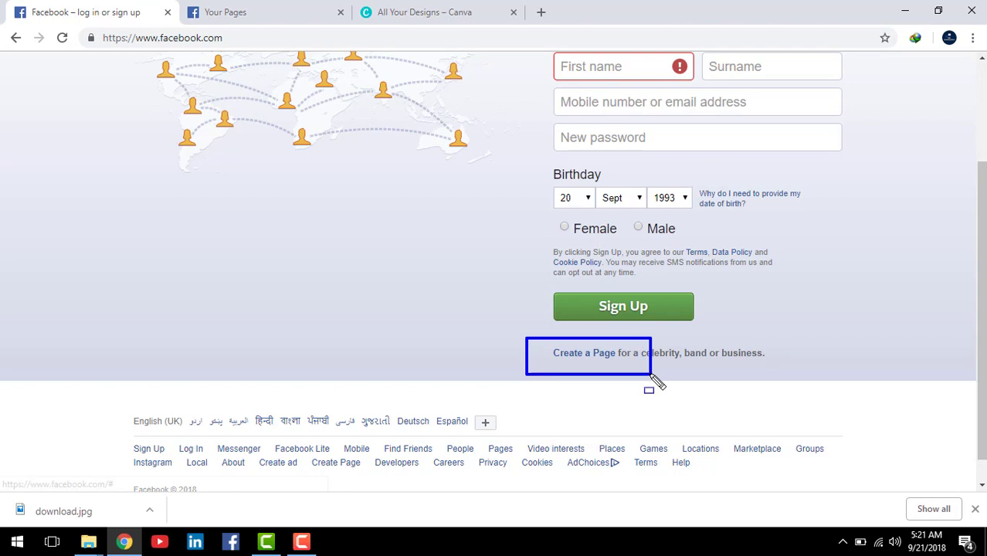
{"action": "left_click_drag", "start_coordinate": [651, 376], "coordinate": [763, 371]}
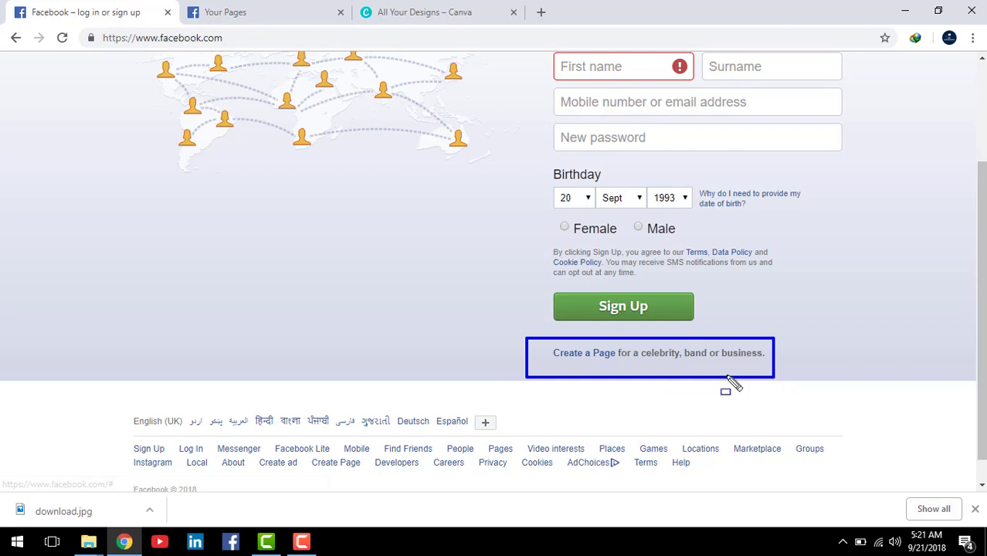
{"action": "key", "text": "Escape"}
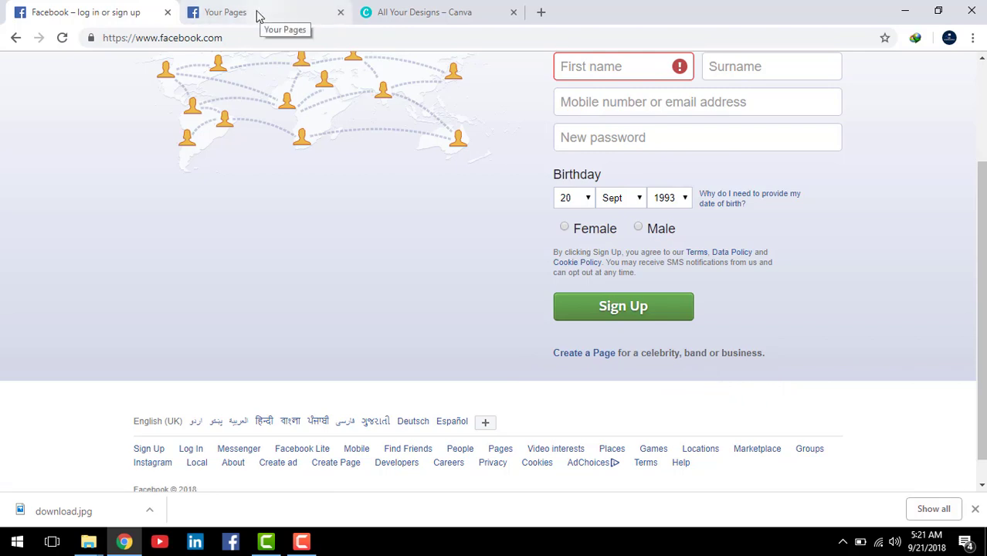
{"action": "left_click", "coordinate": [257, 16]}
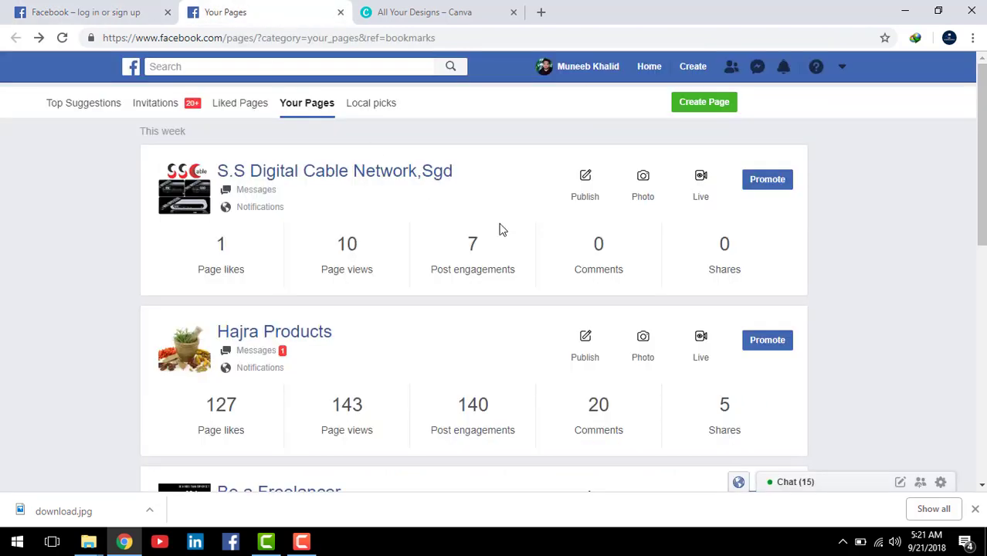
{"action": "left_click", "coordinate": [131, 68]}
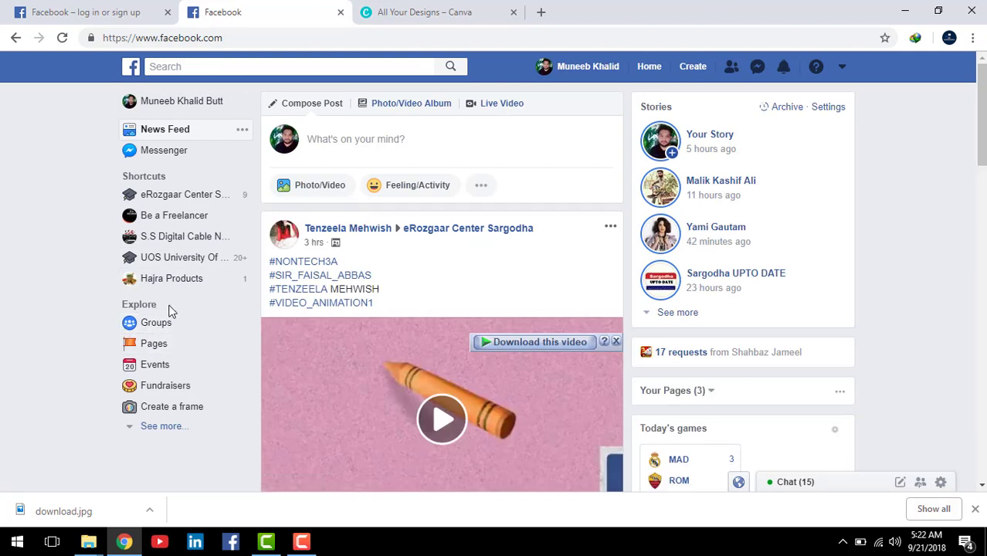
Step: Choose Pages under Explore to list the managed pages with likes, views and engagement
{"action": "mouse_move", "coordinate": [88, 304]}
{"action": "left_mouse_down"}
{"action": "mouse_move", "coordinate": [106, 346]}
{"action": "mouse_move", "coordinate": [211, 355]}
{"action": "left_mouse_up"}
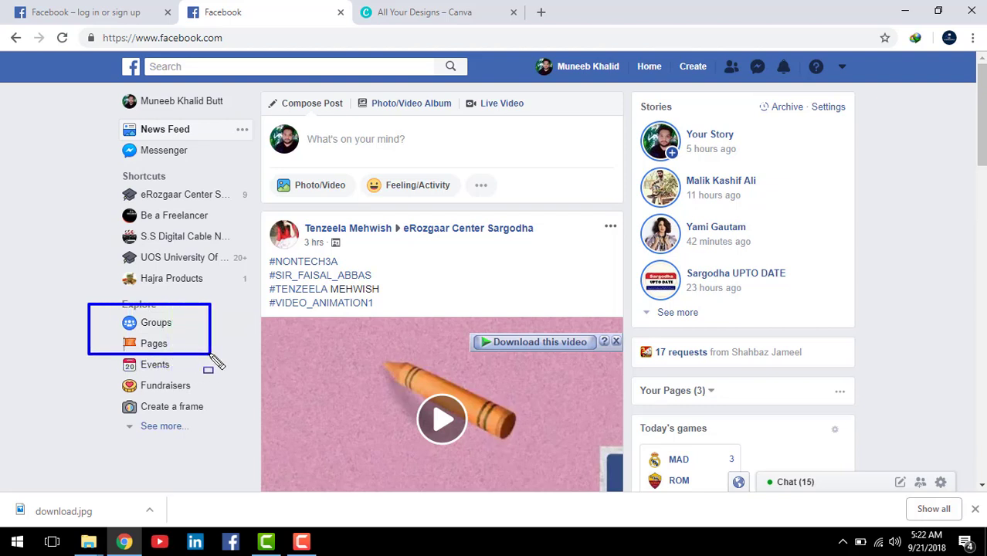
{"action": "key", "text": "Escape"}
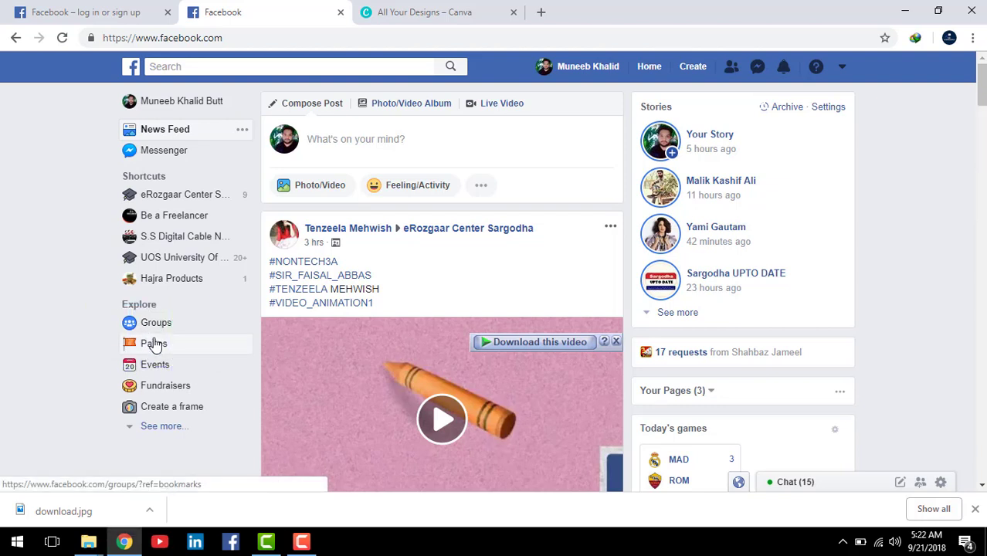
{"action": "left_click", "coordinate": [252, 344]}
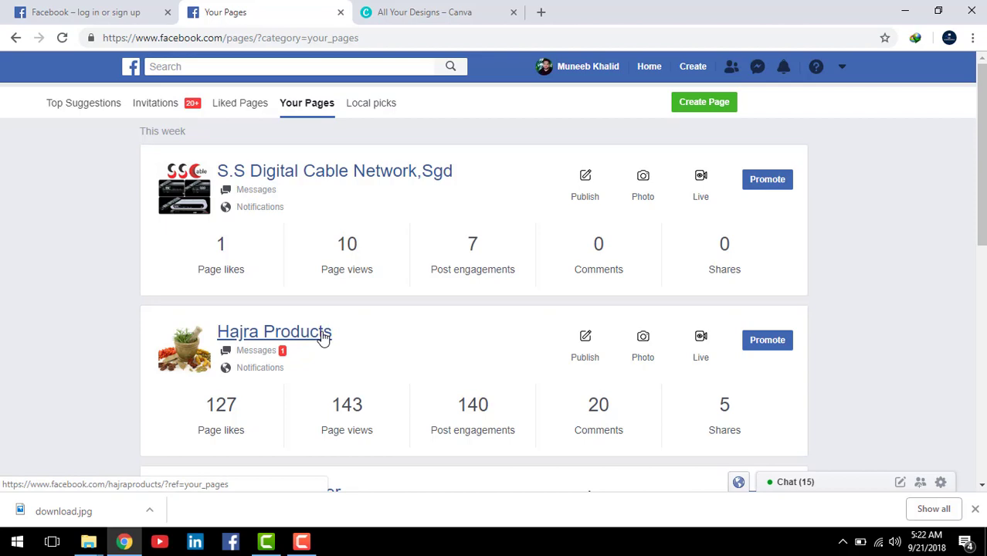
{"action": "scroll", "coordinate": [315, 337], "scroll_direction": "down", "scroll_amount": 2}
{"action": "scroll", "coordinate": [312, 341], "scroll_direction": "up", "scroll_amount": 2}
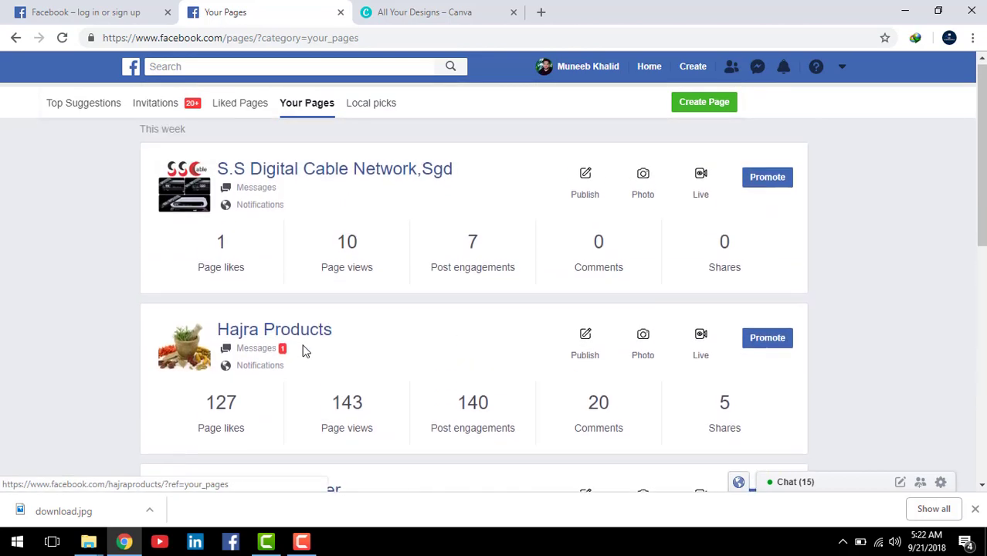
{"action": "scroll", "coordinate": [303, 351], "scroll_direction": "down", "scroll_amount": 7}
{"action": "scroll", "coordinate": [294, 270], "scroll_direction": "up", "scroll_amount": 7}
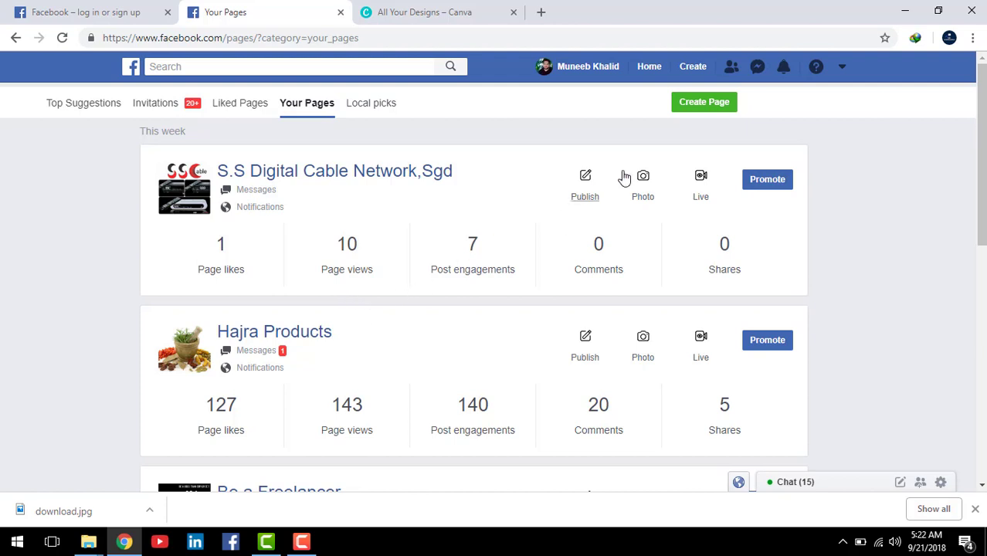
Step: Open and close the account menu and the Create menu without choosing anything
{"action": "left_click", "coordinate": [844, 68]}
{"action": "left_click", "coordinate": [848, 68]}
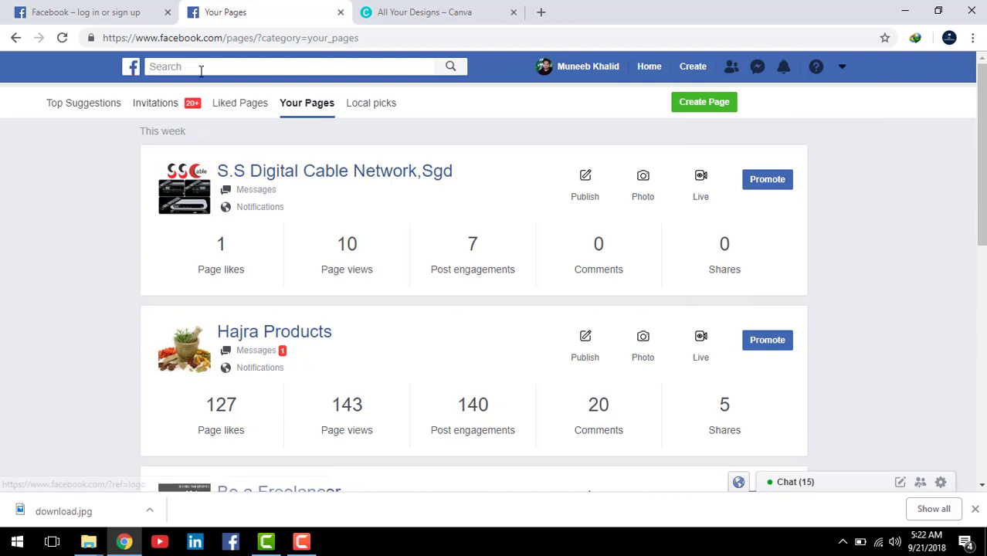
{"action": "left_click", "coordinate": [699, 69]}
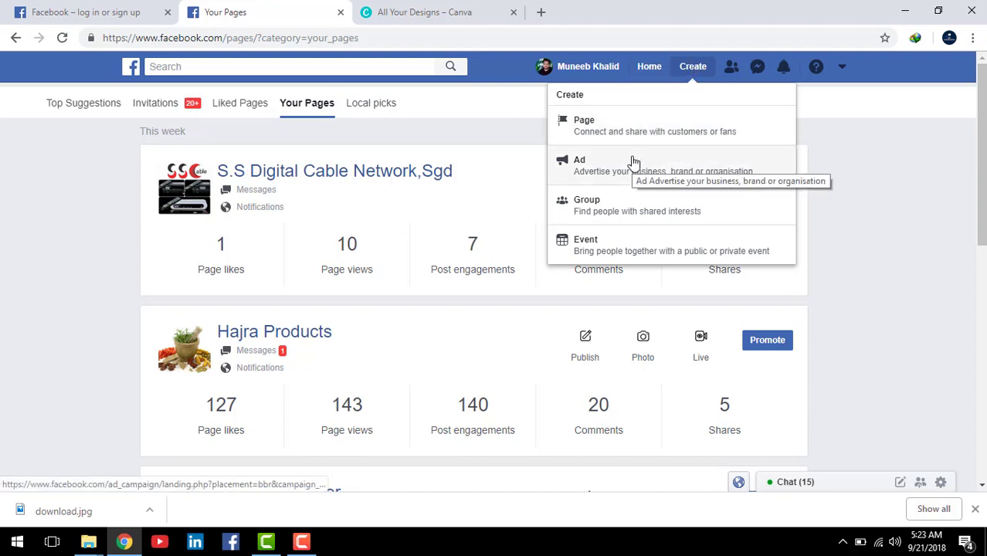
{"action": "left_click", "coordinate": [693, 69]}
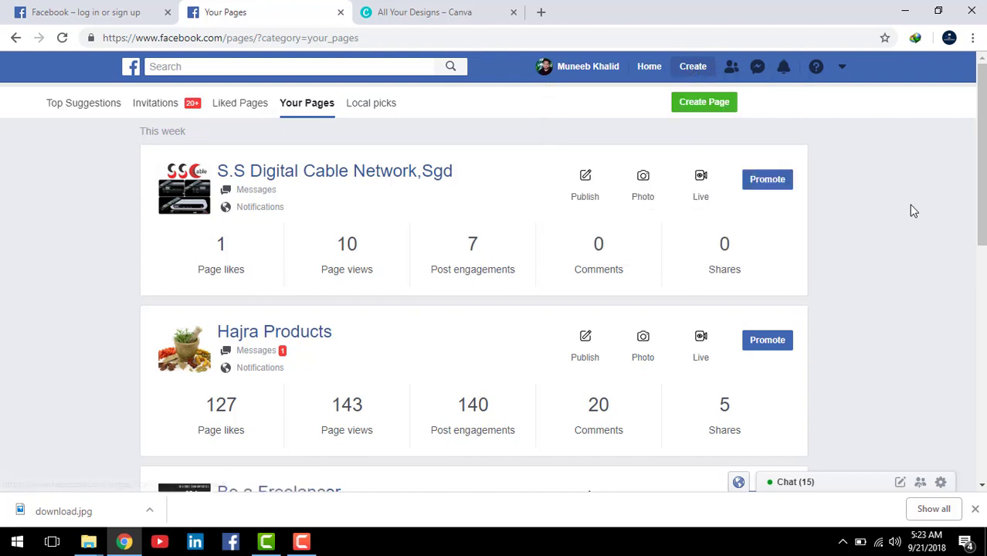
Step: Start a new Facebook page with Create Page on the Your Pages screen
{"action": "left_click", "coordinate": [705, 105]}
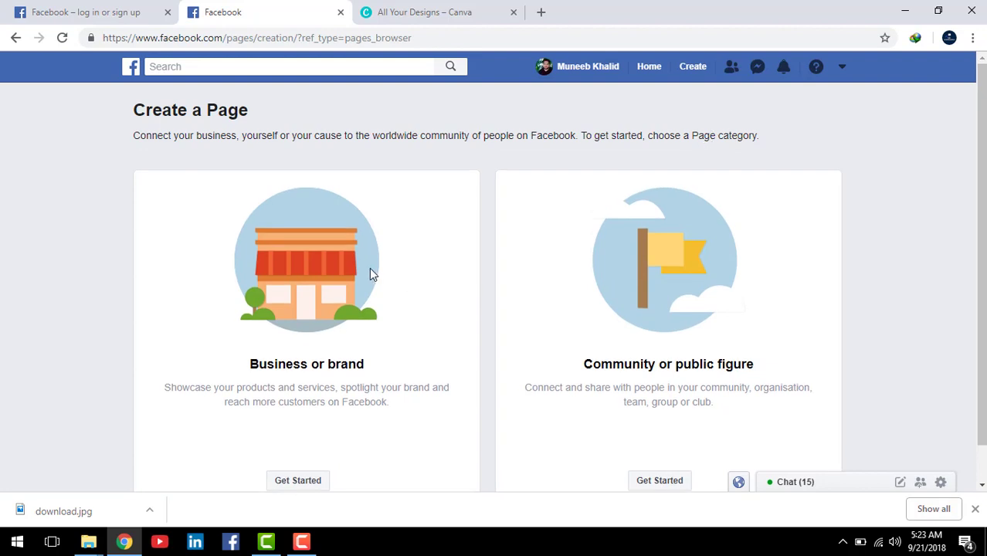
{"action": "scroll", "coordinate": [371, 269], "scroll_direction": "down", "scroll_amount": 1}
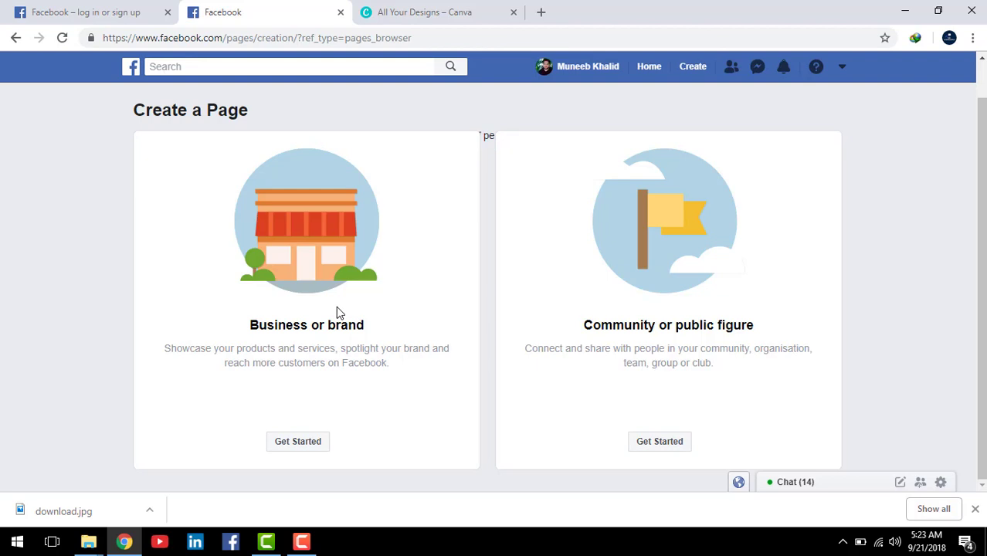
Step: Choose Business or brand and clear the mistyped 'kb' from the Page Name field
{"action": "left_click", "coordinate": [298, 442]}
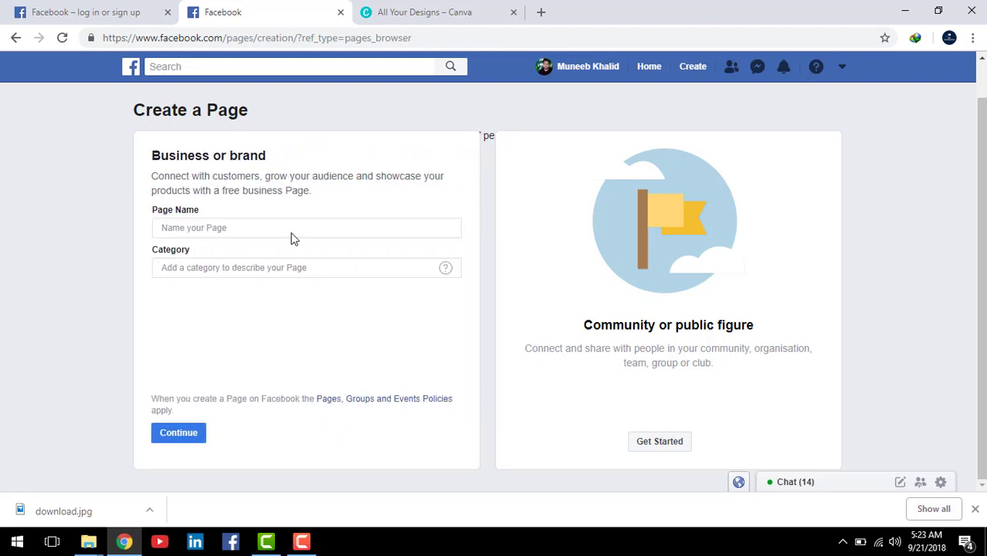
{"action": "left_click", "coordinate": [247, 226]}
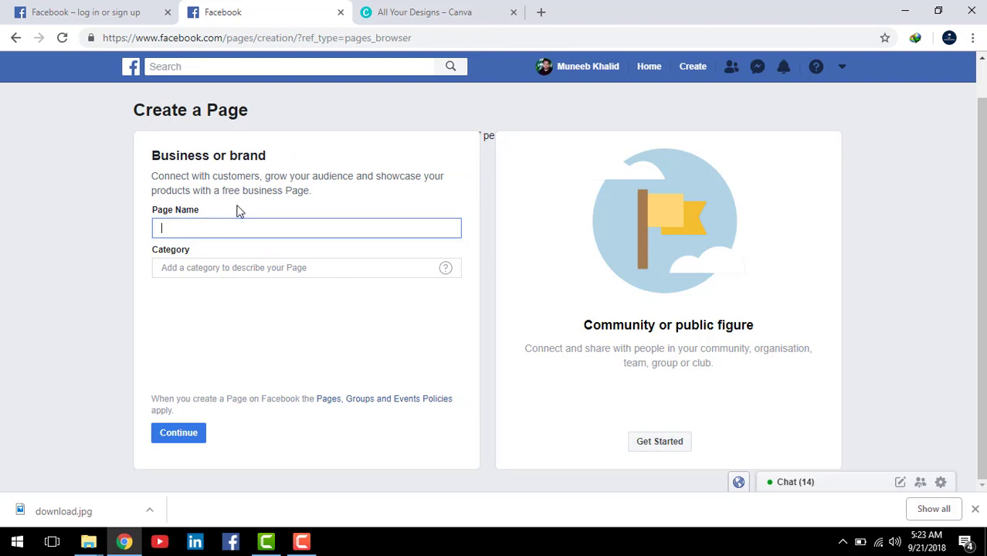
{"action": "left_click", "coordinate": [237, 271]}
{"action": "left_click", "coordinate": [210, 225]}
{"action": "type", "text": "kb"}
{"action": "key", "text": "BackSpace"}
{"action": "key", "text": "BackSpace"}
{"action": "key", "text": "BackSpace"}
{"action": "type", "text": "kb"}
{"action": "key", "text": "ctrl+a"}
{"action": "key", "text": "BackSpace"}
Step: Enter the page name 'Fashion or information', correcting the spelling
{"action": "type", "text": "fashion "}
{"action": "type", "text": "of"}
{"action": "type", "text": " inf"}
{"action": "type", "text": "piratio"}
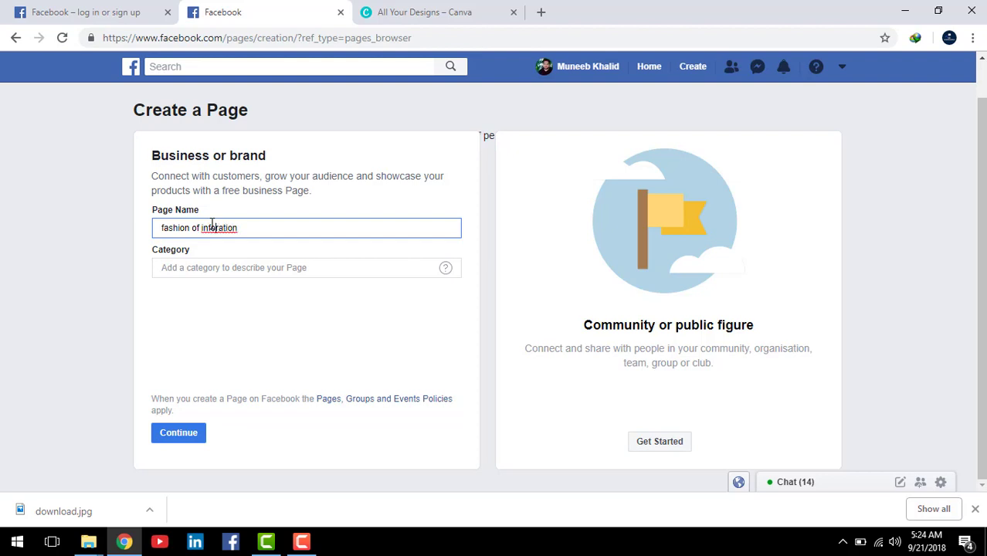
{"action": "key", "text": "BackSpace"}
{"action": "type", "text": "r"}
{"action": "left_click_drag", "start_coordinate": [209, 228], "coordinate": [216, 234]}
{"action": "right_click", "coordinate": [217, 234]}
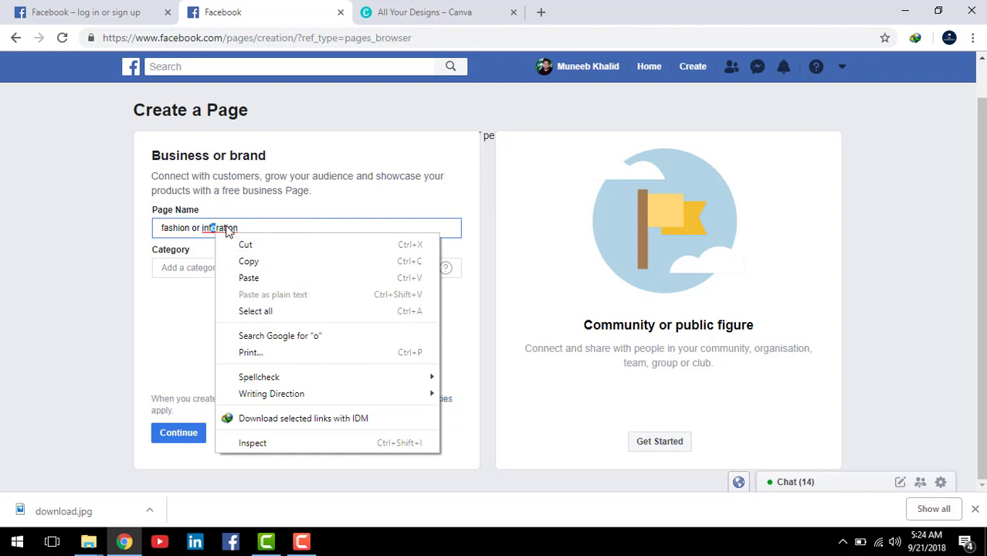
{"action": "right_click", "coordinate": [226, 229]}
{"action": "left_click", "coordinate": [269, 239]}
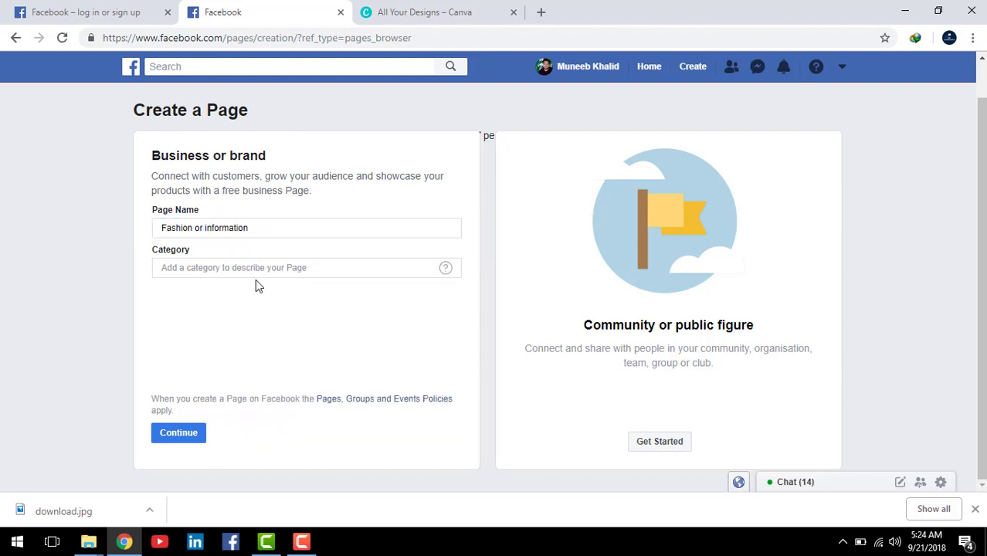
Step: Set the page category to Local business
{"action": "left_click", "coordinate": [256, 269]}
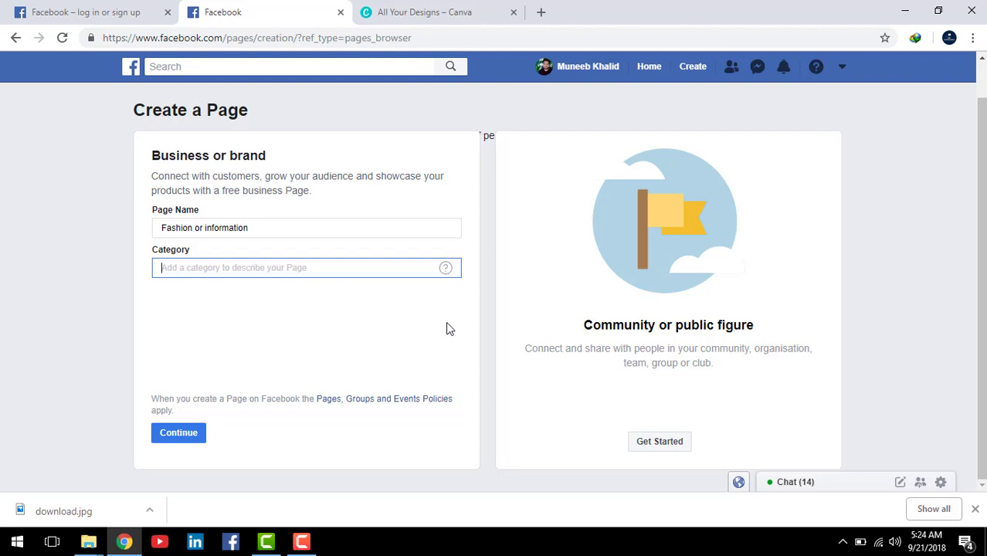
{"action": "mouse_move", "coordinate": [447, 278]}
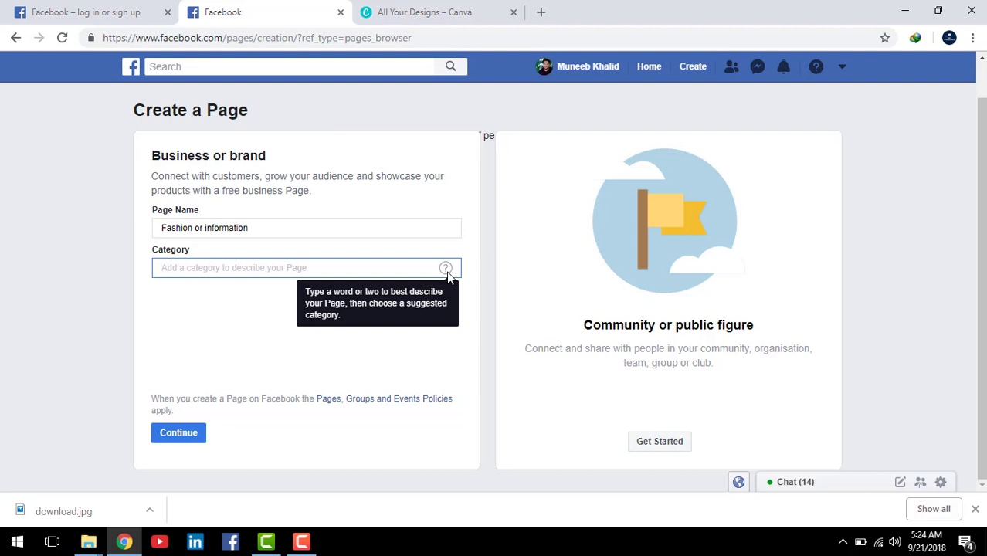
{"action": "left_click", "coordinate": [445, 272]}
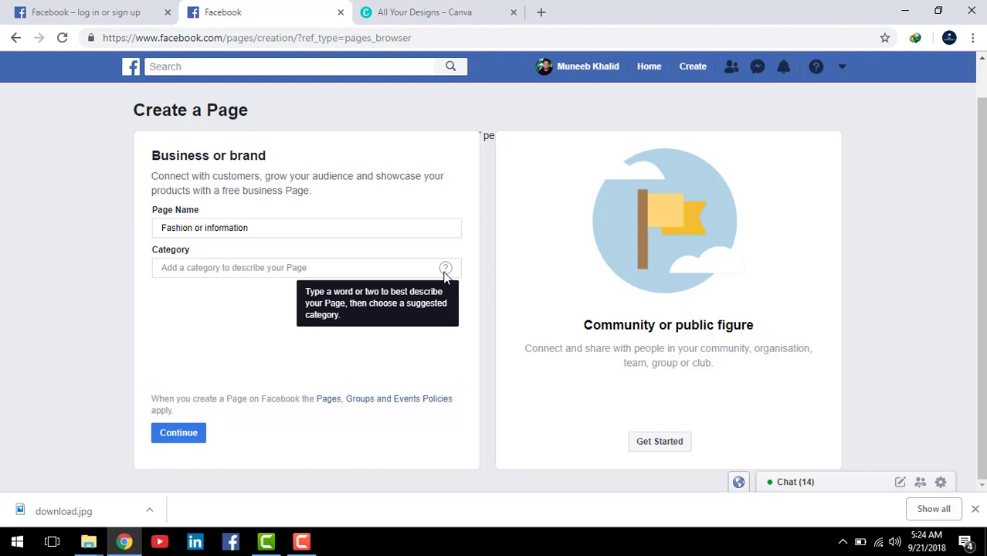
{"action": "left_click", "coordinate": [333, 265]}
{"action": "left_click", "coordinate": [445, 267]}
{"action": "left_click", "coordinate": [235, 270]}
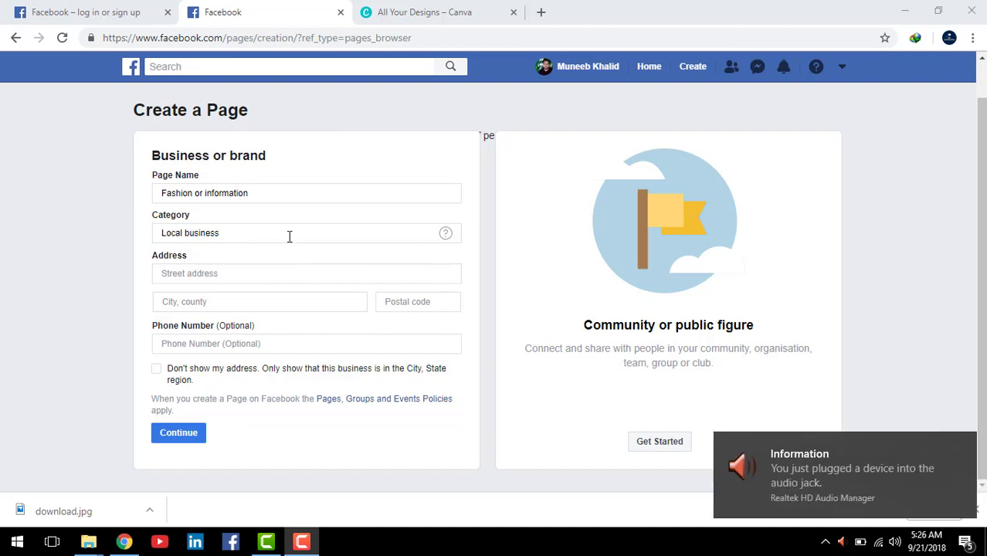
Step: Enter 'lahore pakista' as the street address and pick a suggested city from 'sha'
{"action": "left_click", "coordinate": [289, 235]}
{"action": "left_click", "coordinate": [445, 233]}
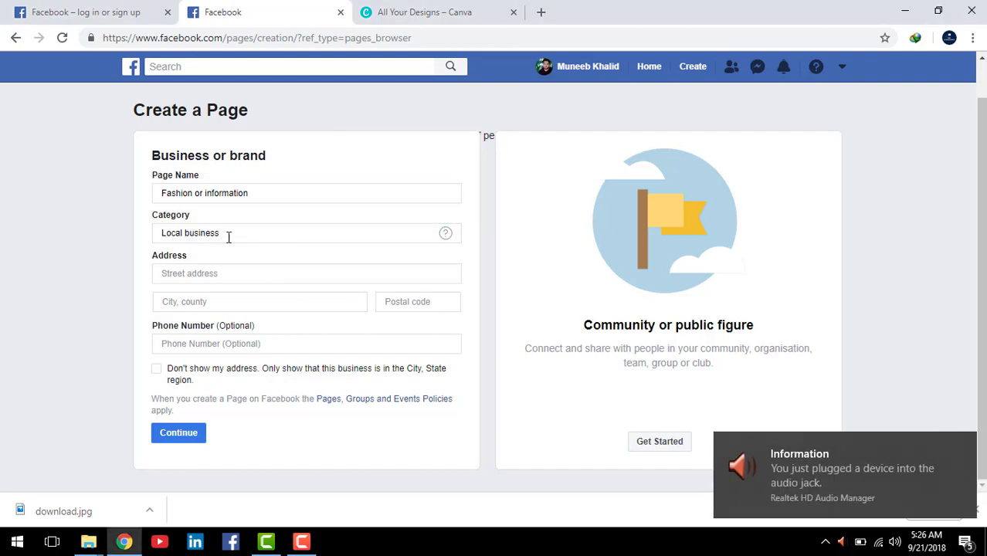
{"action": "left_click", "coordinate": [233, 274]}
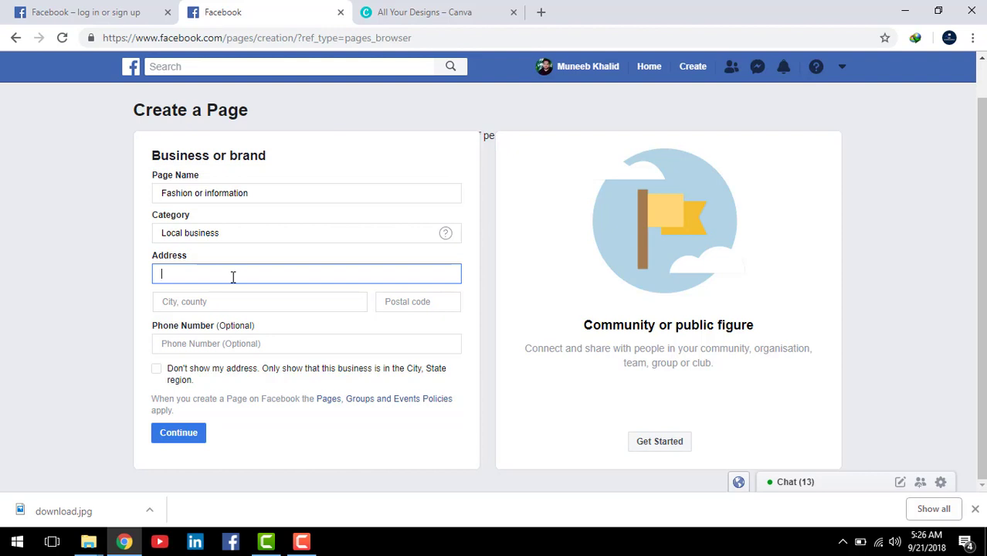
{"action": "type", "text": "lahore pakistan"}
{"action": "left_click", "coordinate": [208, 304]}
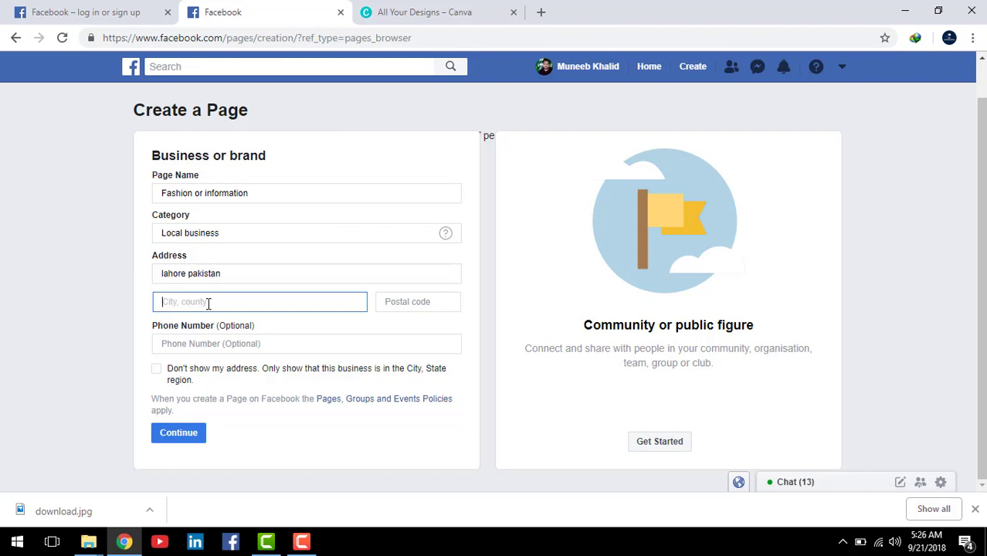
{"action": "type", "text": "sha"}
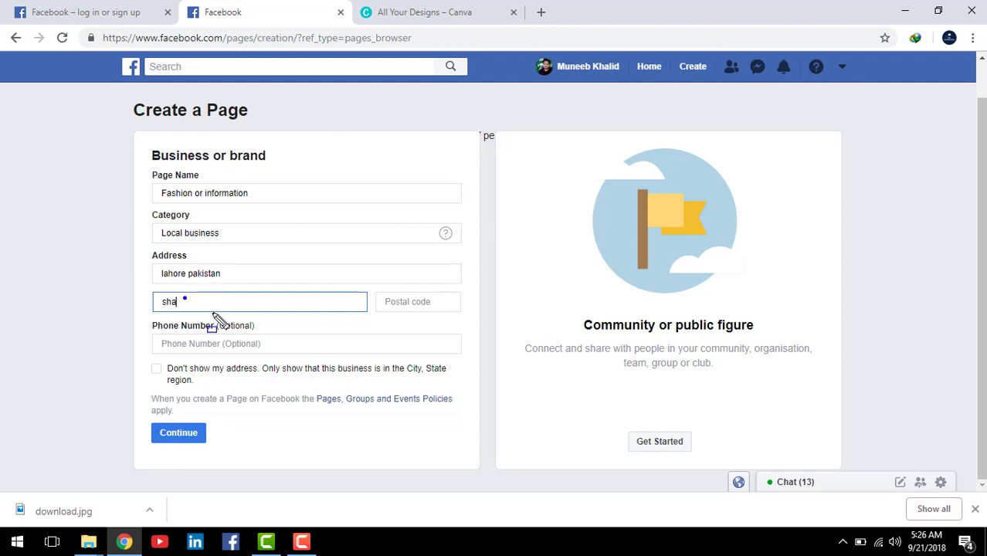
{"action": "left_click", "coordinate": [216, 318]}
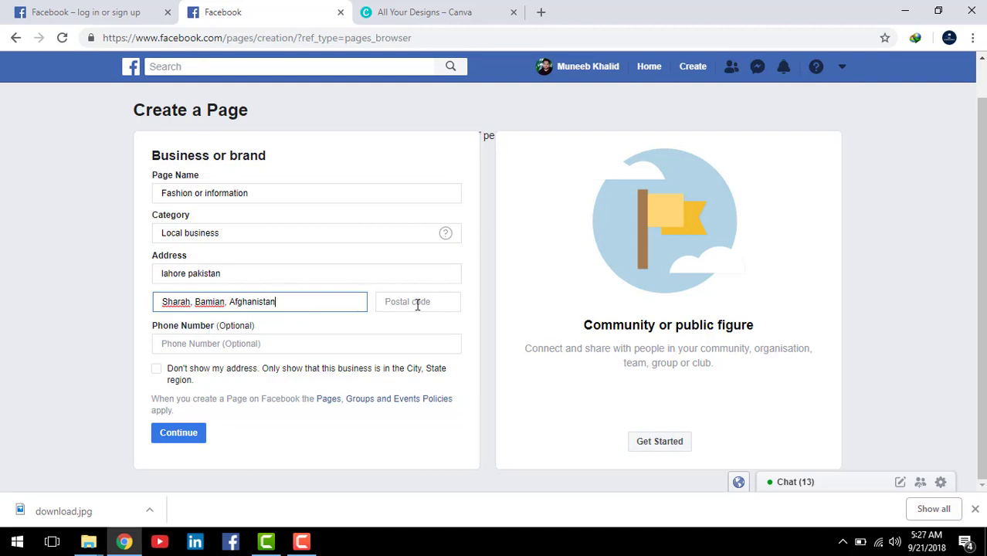
Step: Clear the wrong city and tick 'Don't show my address' to show only city and region
{"action": "triple_click", "coordinate": [288, 307]}
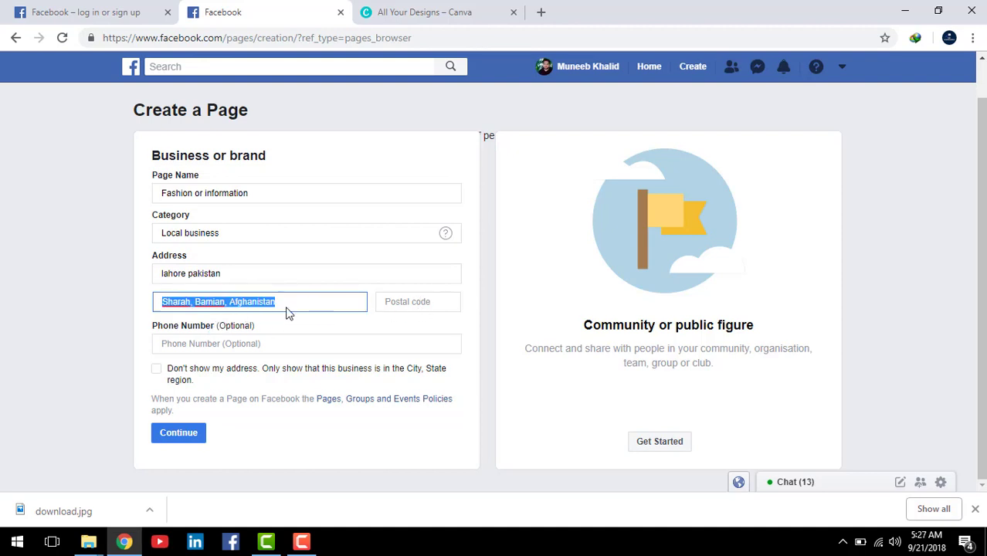
{"action": "left_click", "coordinate": [293, 307]}
{"action": "key", "text": "BackSpace"}
{"action": "key", "text": "BackSpace"}
{"action": "key", "text": "BackSpace"}
{"action": "key", "text": "BackSpace"}
{"action": "key", "text": "BackSpace"}
{"action": "key", "text": "BackSpace"}
{"action": "key", "text": "BackSpace"}
{"action": "key", "text": "BackSpace"}
{"action": "key", "text": "BackSpace"}
{"action": "key", "text": "BackSpace"}
{"action": "key", "text": "BackSpace"}
{"action": "key", "text": "BackSpace"}
{"action": "key", "text": "BackSpace"}
{"action": "key", "text": "BackSpace"}
{"action": "key", "text": "BackSpace"}
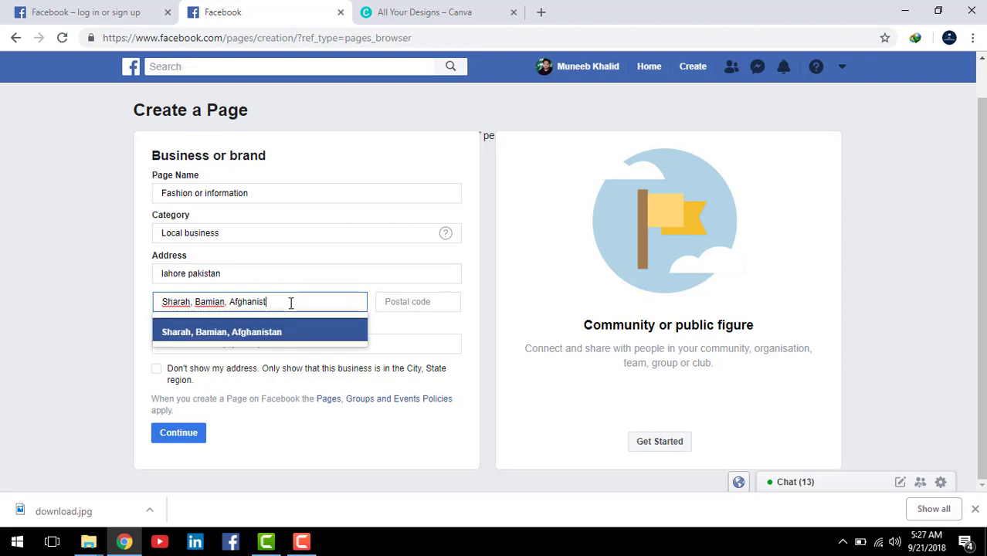
{"action": "key", "text": "BackSpace"}
{"action": "key", "text": "BackSpace"}
{"action": "key", "text": "BackSpace"}
{"action": "key", "text": "BackSpace"}
{"action": "key", "text": "BackSpace"}
{"action": "key", "text": "BackSpace"}
{"action": "key", "text": "BackSpace"}
{"action": "key", "text": "BackSpace"}
{"action": "key", "text": "BackSpace"}
{"action": "key", "text": "BackSpace"}
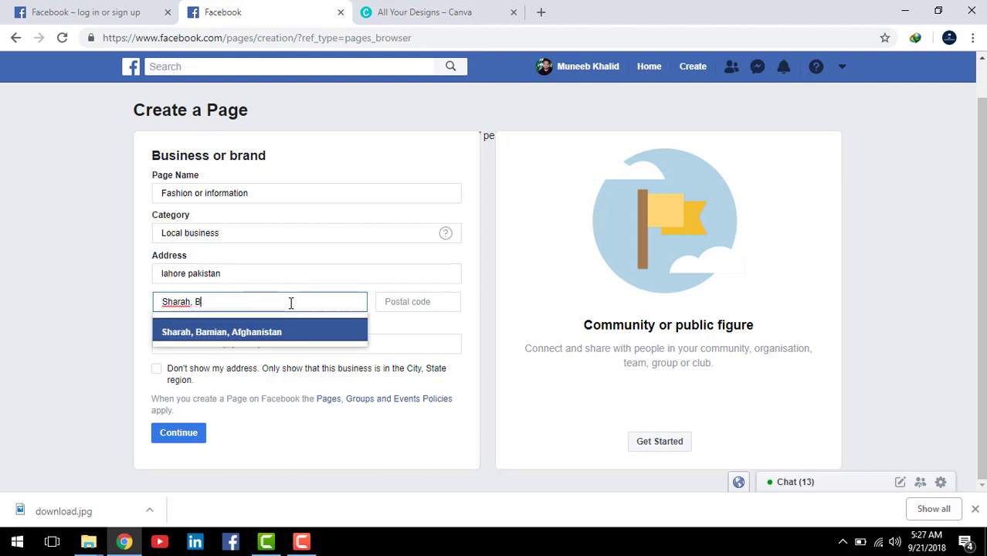
{"action": "key", "text": "BackSpace"}
{"action": "key", "text": "BackSpace"}
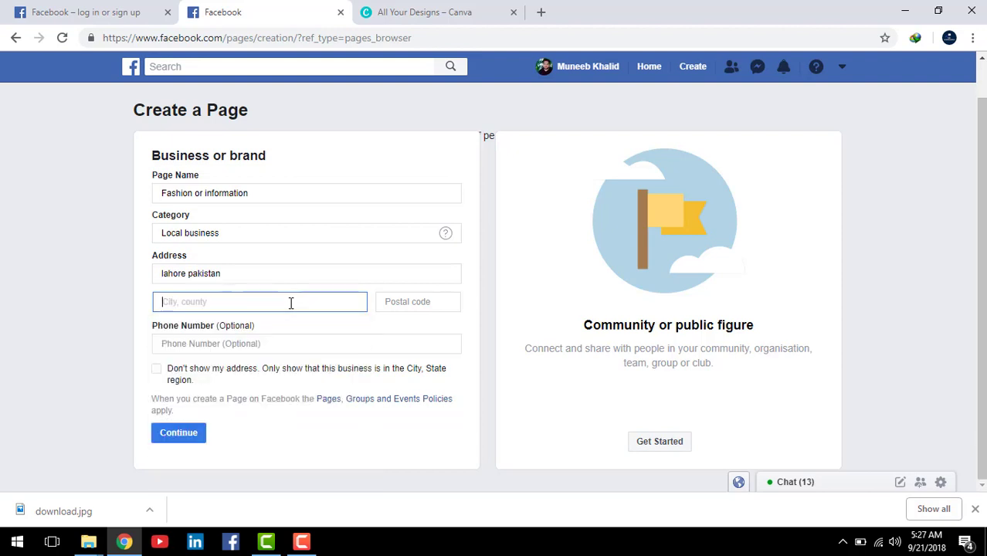
{"action": "left_click", "coordinate": [404, 306]}
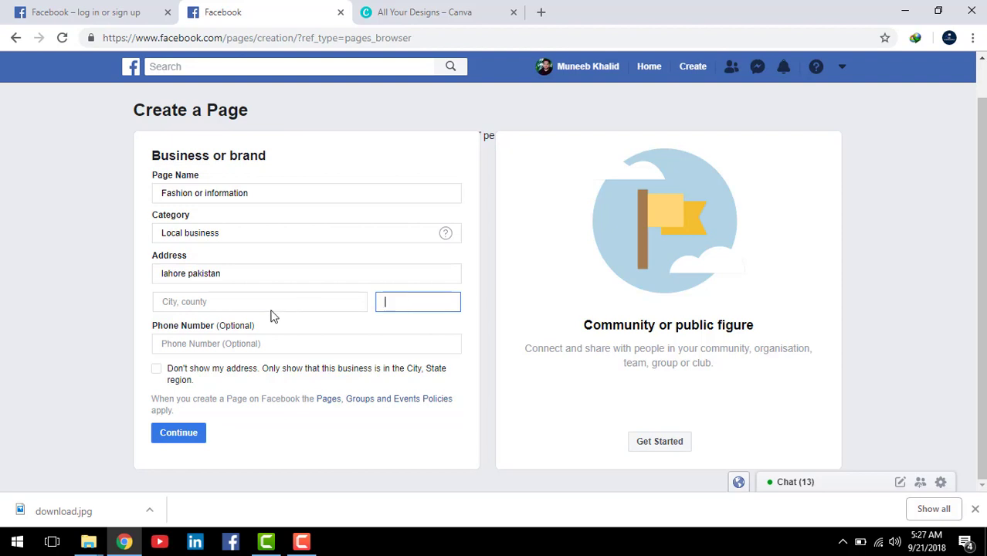
{"action": "left_click", "coordinate": [227, 302]}
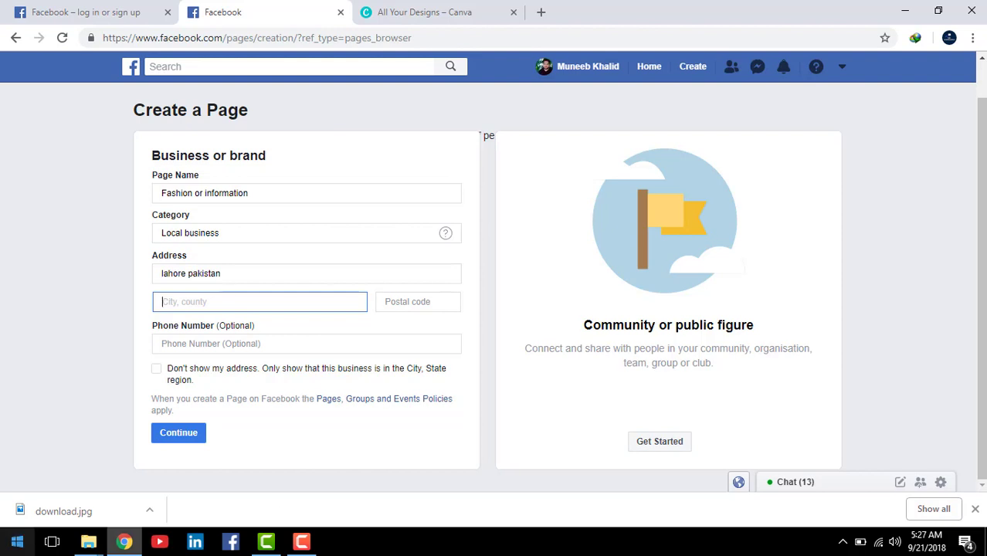
{"action": "left_click", "coordinate": [217, 346]}
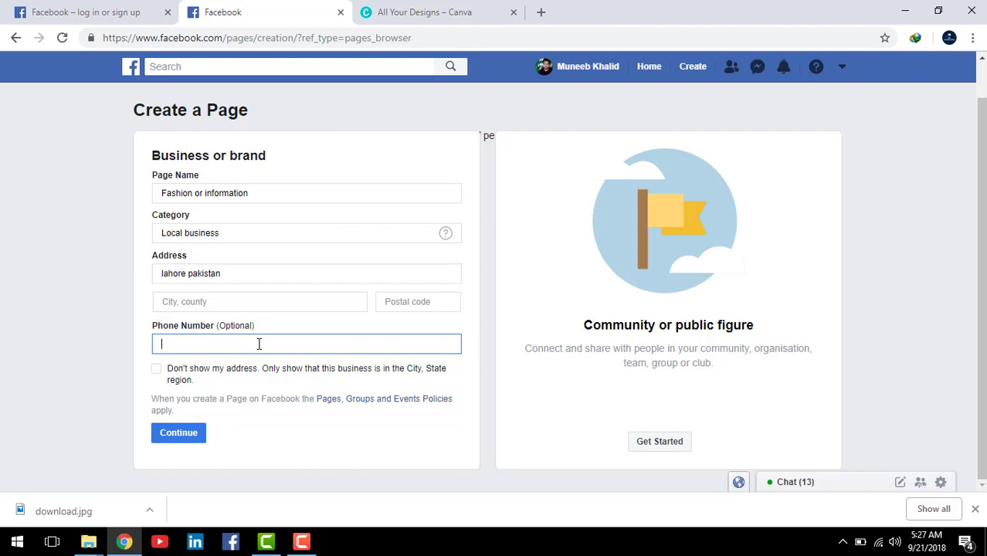
{"action": "left_click", "coordinate": [157, 369]}
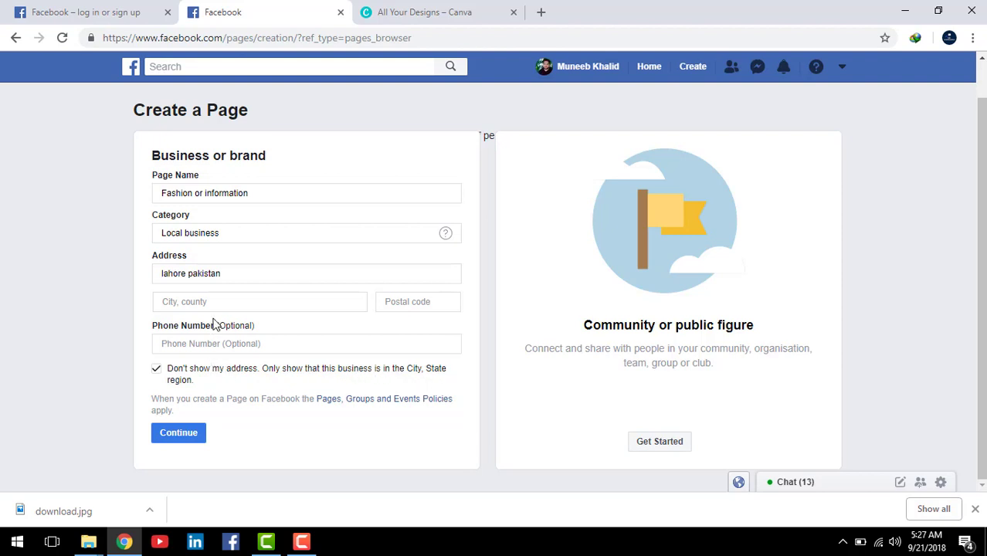
Step: Change the street address to 'sa' and try submitting the form
{"action": "left_click", "coordinate": [241, 274]}
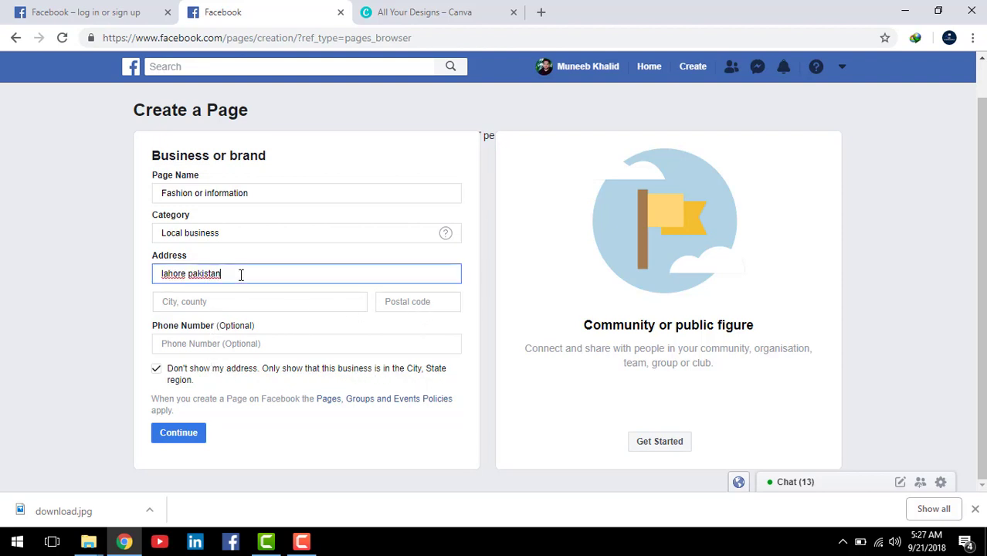
{"action": "key", "text": "BackSpace"}
{"action": "key", "text": "BackSpace"}
{"action": "key", "text": "BackSpace"}
{"action": "key", "text": "BackSpace"}
{"action": "key", "text": "BackSpace"}
{"action": "key", "text": "BackSpace"}
{"action": "key", "text": "BackSpace"}
{"action": "key", "text": "BackSpace"}
{"action": "key", "text": "BackSpace"}
{"action": "key", "text": "BackSpace"}
{"action": "key", "text": "BackSpace"}
{"action": "key", "text": "BackSpace"}
{"action": "key", "text": "BackSpace"}
{"action": "key", "text": "BackSpace"}
{"action": "key", "text": "BackSpace"}
{"action": "type", "text": "sa"}
{"action": "left_click", "coordinate": [233, 302]}
{"action": "left_click", "coordinate": [199, 428]}
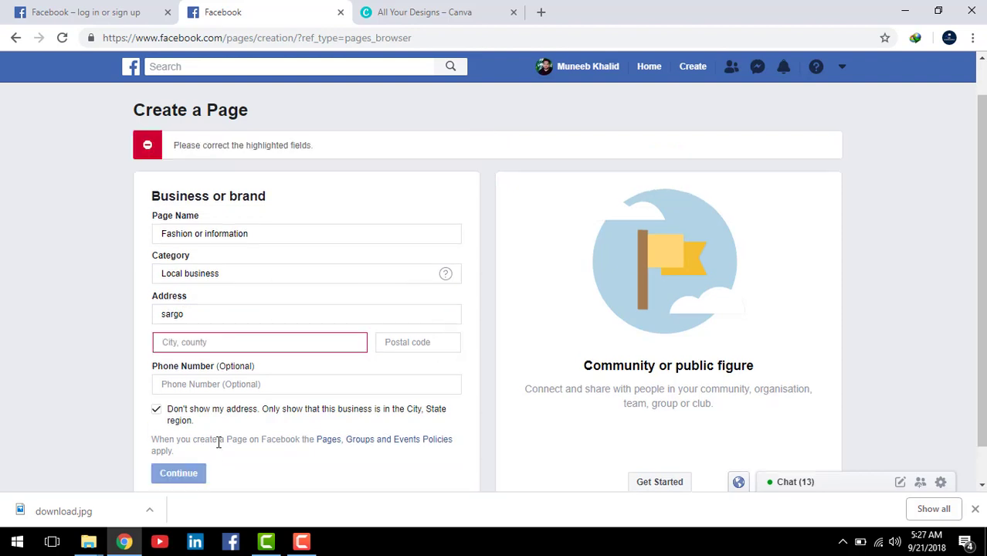
Step: Pick Sargodha as the city, enter postal code 0483 and submit the page details
{"action": "left_click", "coordinate": [233, 341]}
{"action": "type", "text": "sa"}
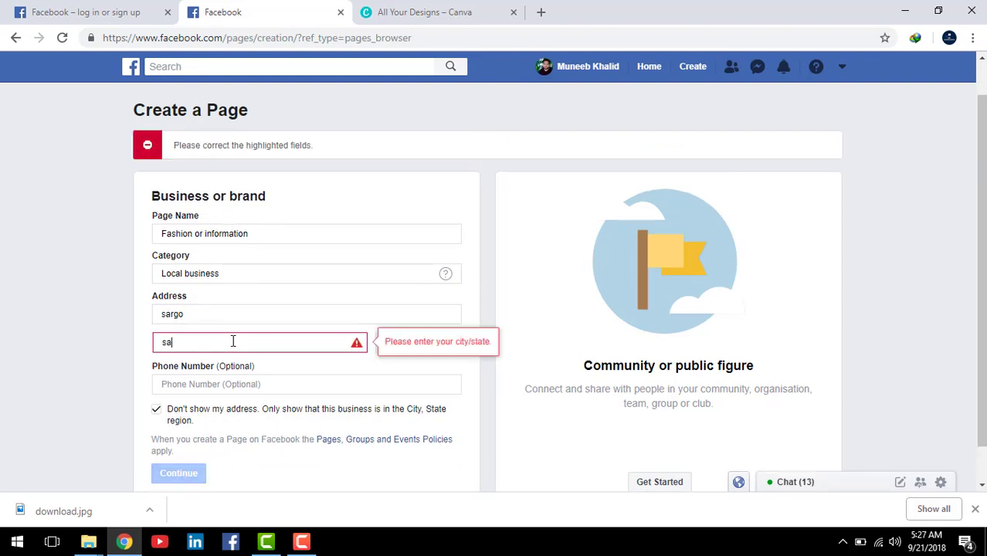
{"action": "type", "text": "rgo"}
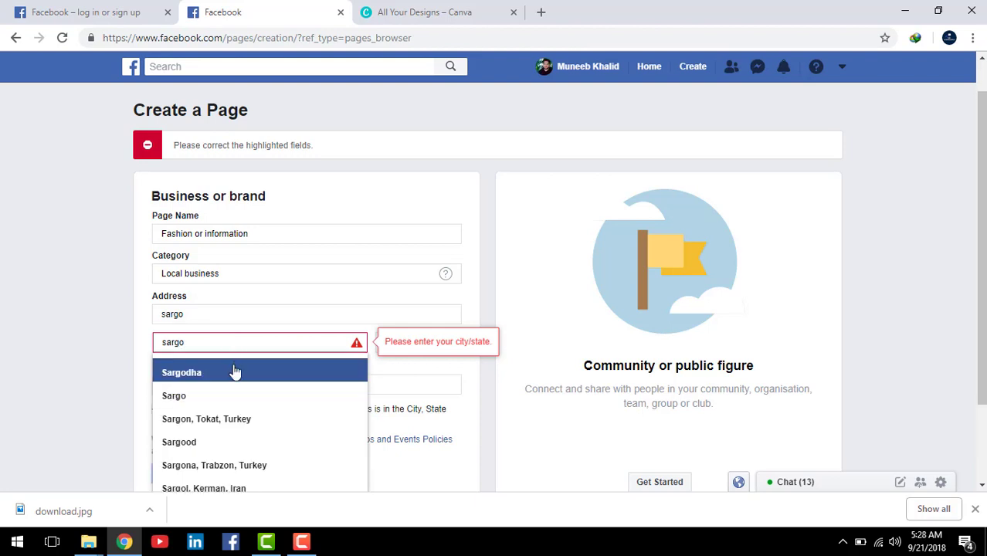
{"action": "left_click", "coordinate": [235, 372]}
{"action": "left_click", "coordinate": [419, 303]}
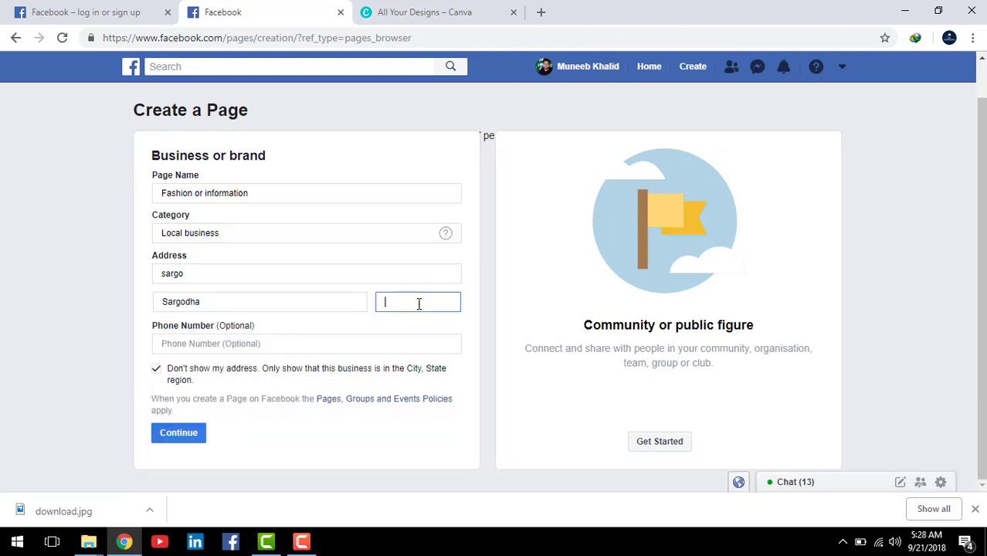
{"action": "type", "text": "0483"}
{"action": "left_click", "coordinate": [256, 342]}
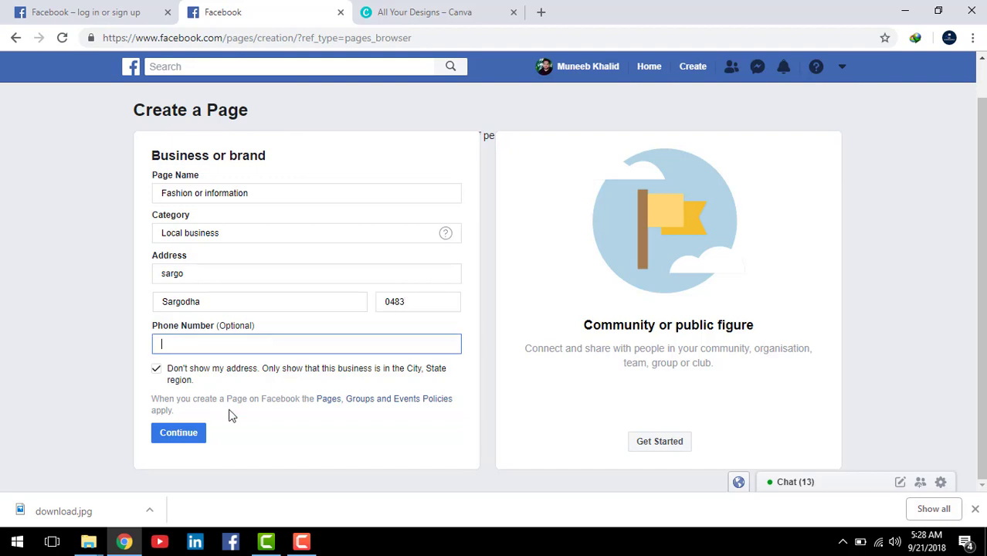
{"action": "left_click", "coordinate": [168, 437]}
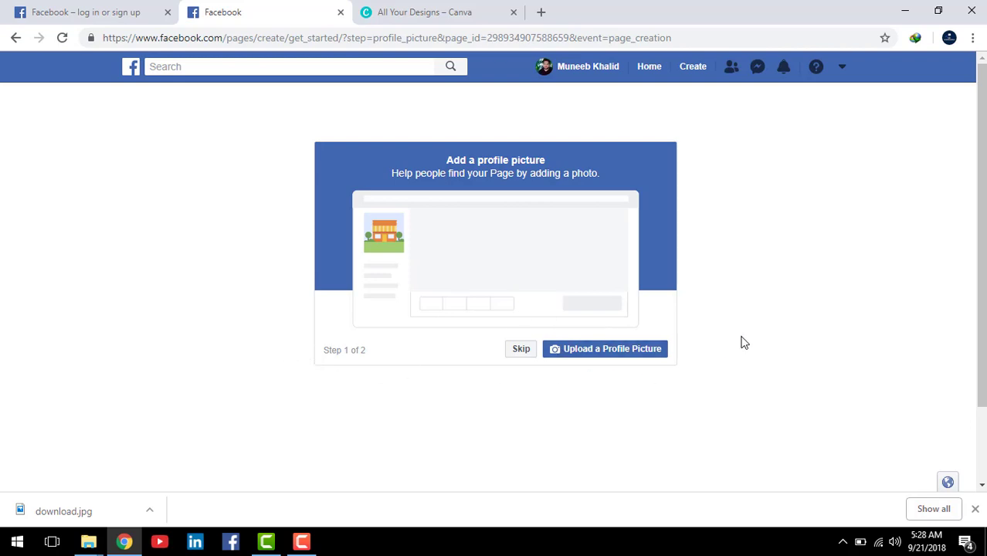
Step: Browse the freelance folder for a profile picture without choosing one, then switch to Canva
{"action": "scroll", "coordinate": [745, 343], "scroll_direction": "down", "scroll_amount": 1}
{"action": "scroll", "coordinate": [744, 335], "scroll_direction": "up", "scroll_amount": 1}
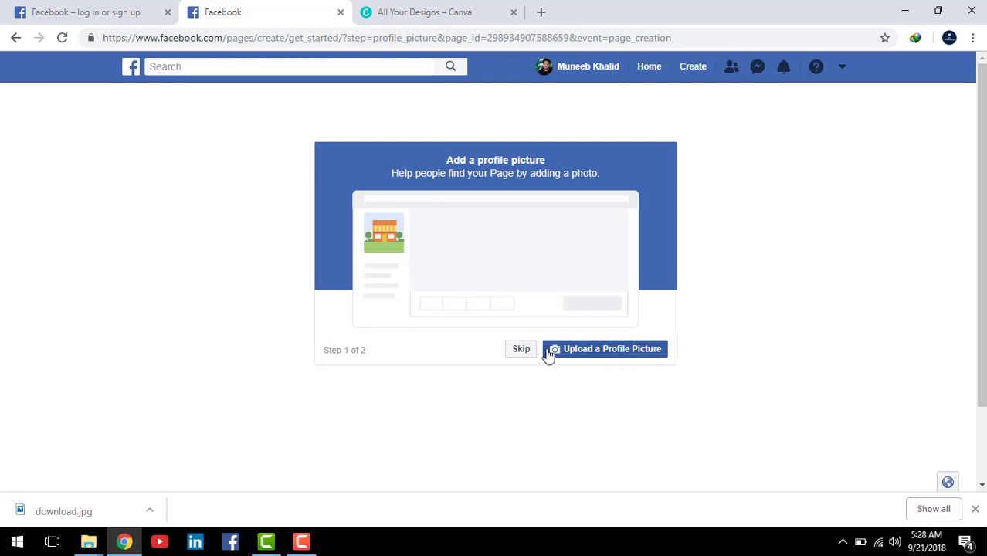
{"action": "left_click", "coordinate": [630, 354]}
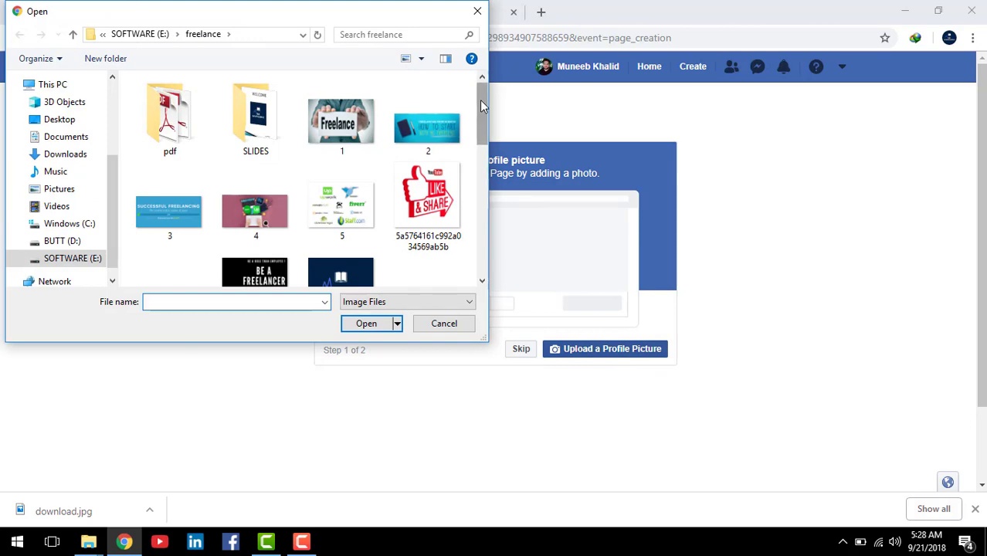
{"action": "left_click_drag", "start_coordinate": [480, 99], "coordinate": [480, 196]}
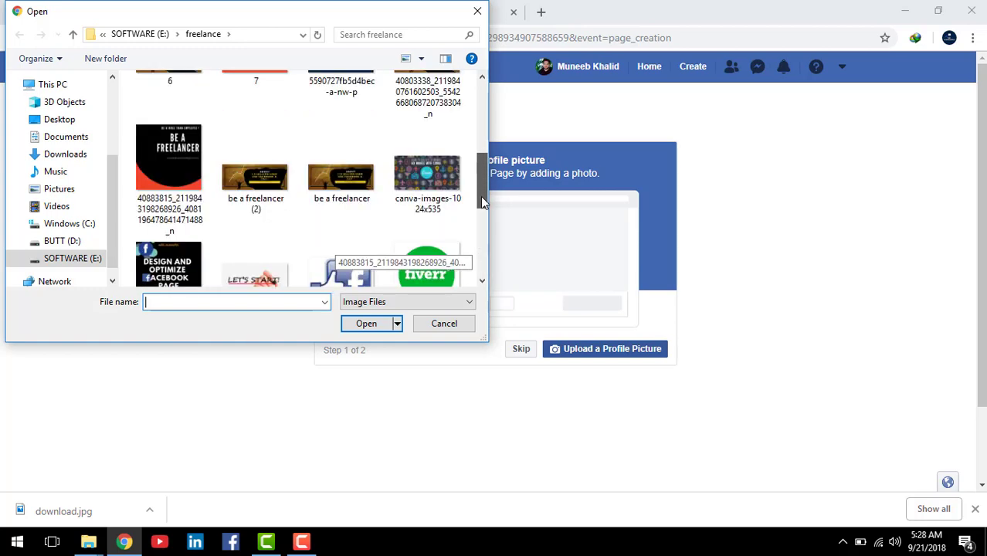
{"action": "left_click", "coordinate": [124, 546]}
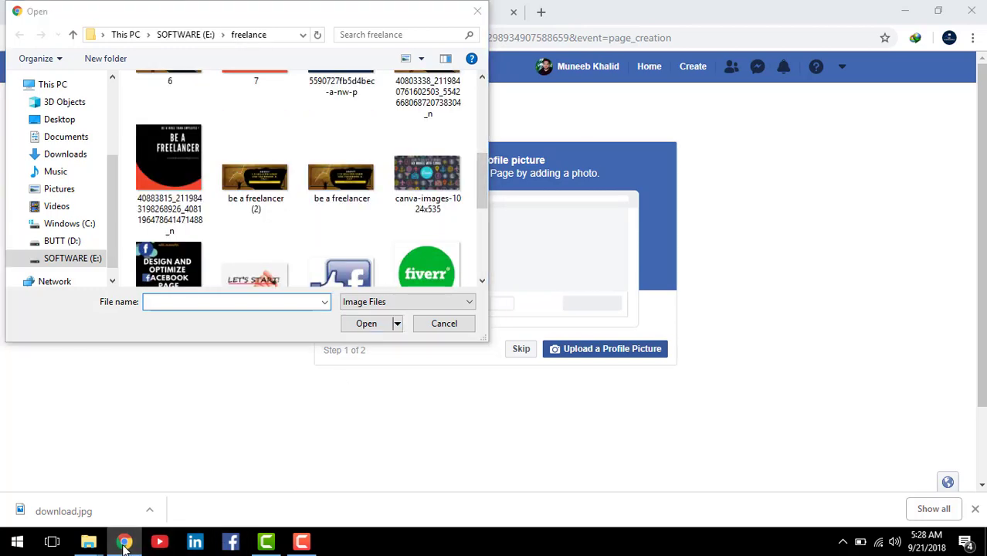
{"action": "left_click", "coordinate": [477, 13]}
{"action": "left_click", "coordinate": [419, 11]}
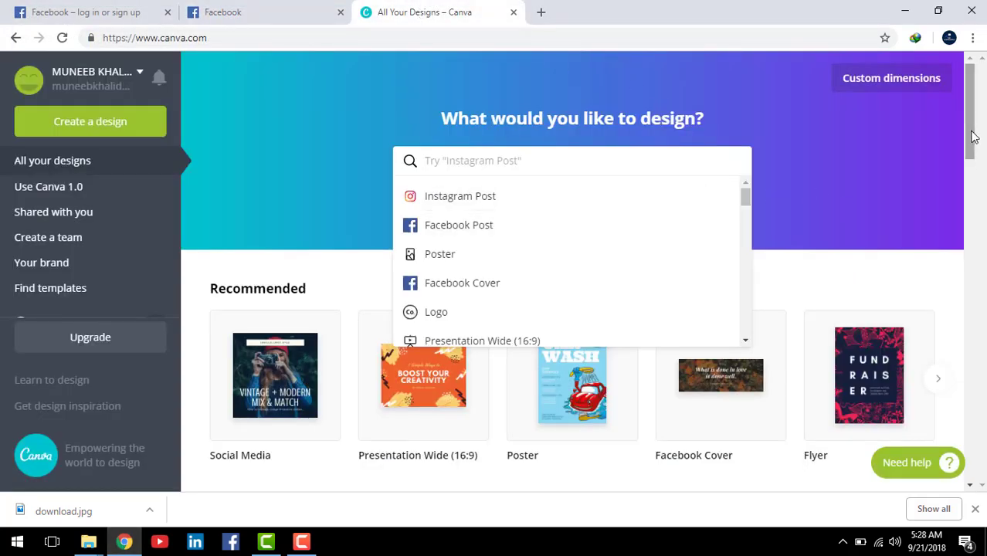
{"action": "left_click", "coordinate": [909, 137]}
{"action": "scroll", "coordinate": [464, 309], "scroll_direction": "down", "scroll_amount": 2}
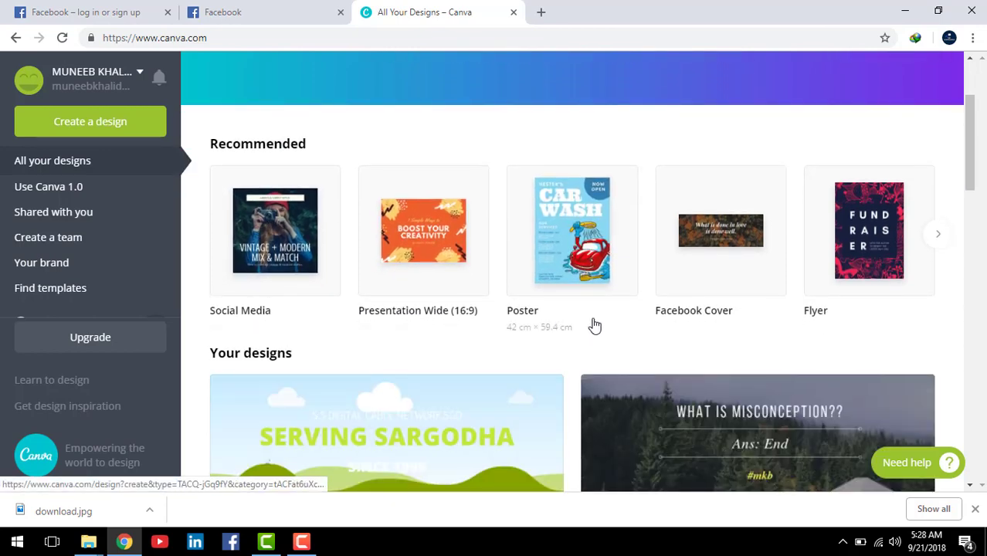
{"action": "left_click", "coordinate": [939, 235]}
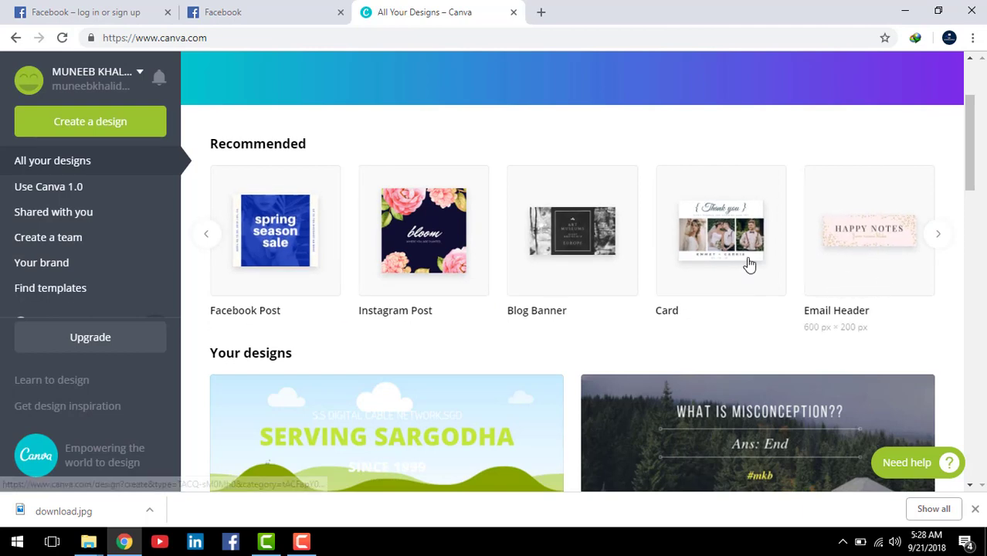
{"action": "left_click", "coordinate": [207, 235]}
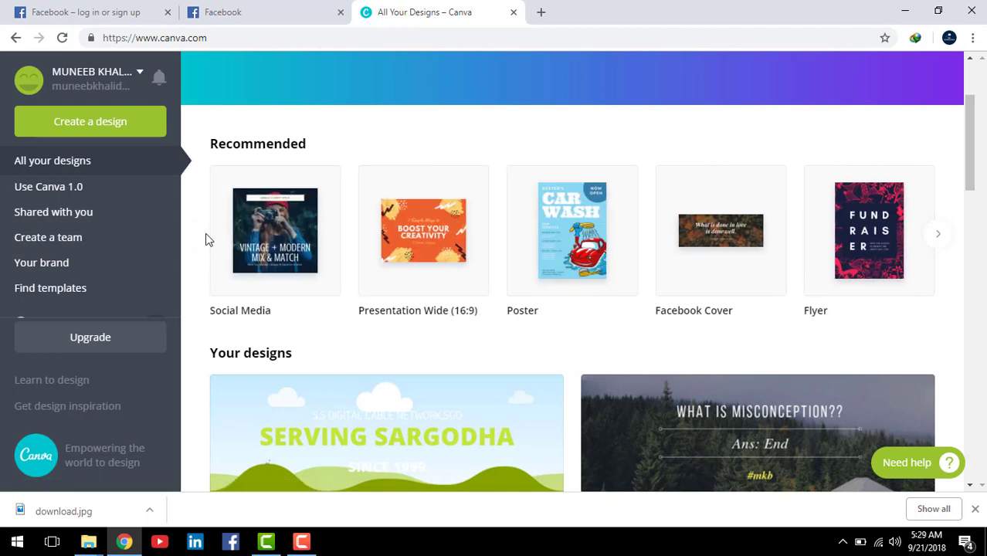
{"action": "left_click", "coordinate": [275, 13]}
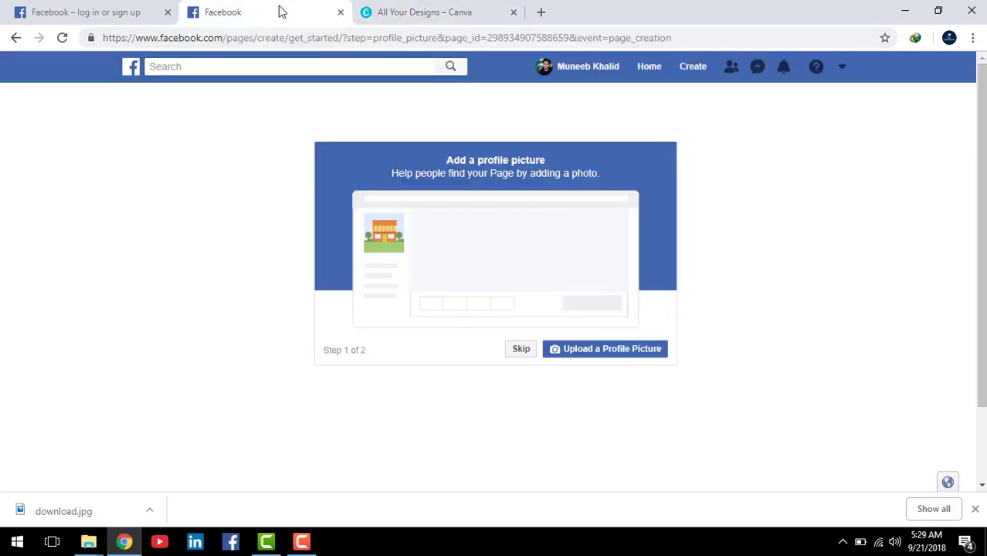
Step: Upload an image from the Open dialog as the page's profile picture, then switch to Canva
{"action": "left_click", "coordinate": [608, 351]}
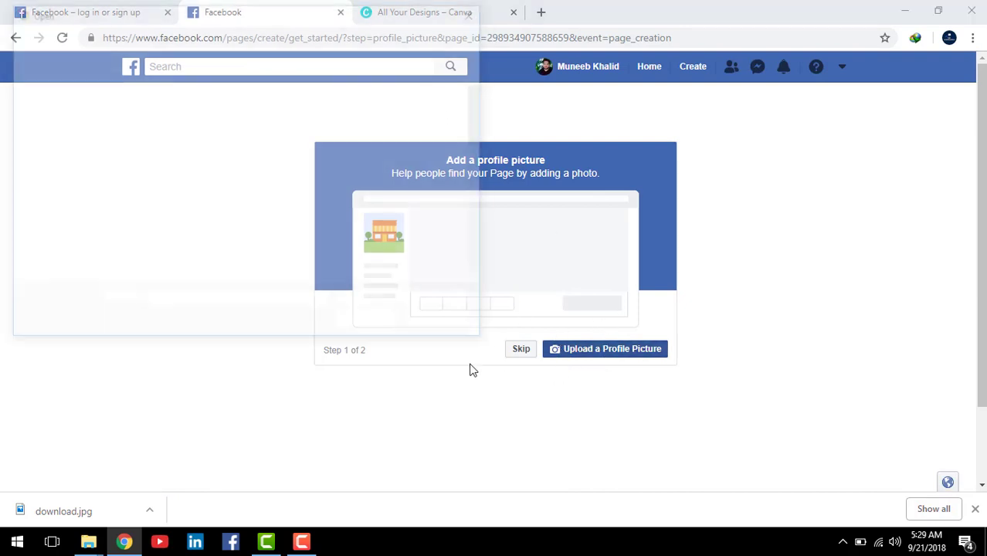
{"action": "left_click_drag", "start_coordinate": [480, 126], "coordinate": [481, 173]}
{"action": "left_click", "coordinate": [340, 143]}
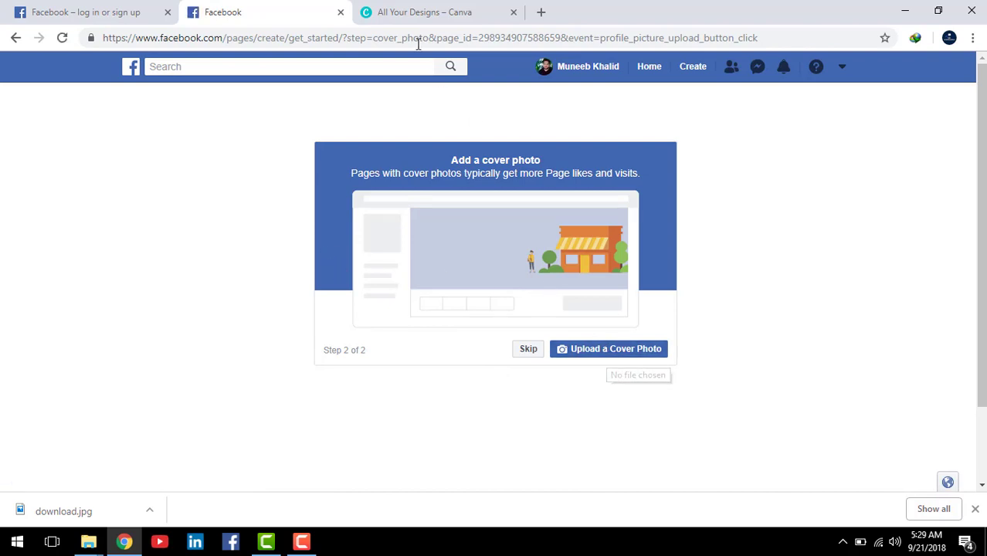
{"action": "left_click", "coordinate": [398, 12]}
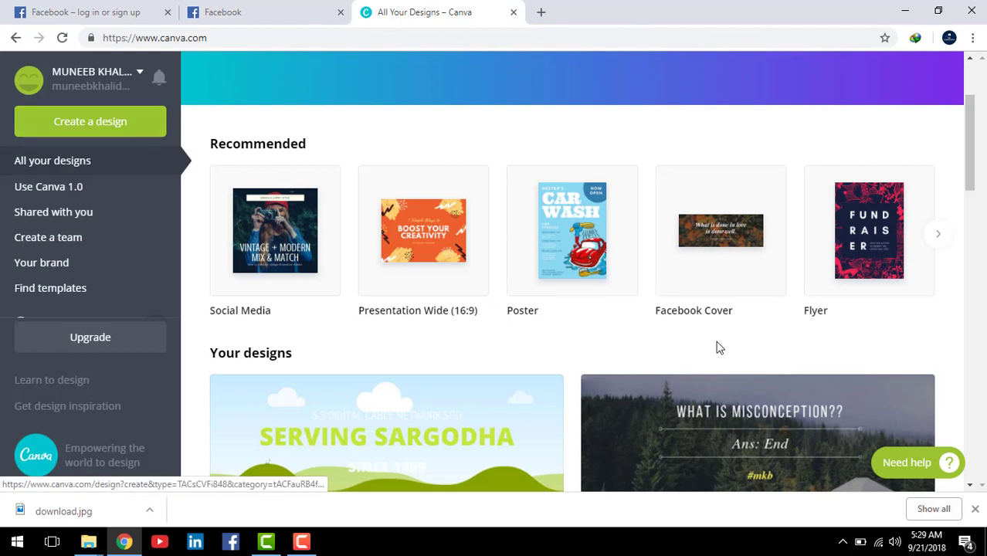
Step: Create a new Facebook Cover design from Canva's Recommended templates, then go back to Facebook
{"action": "left_click", "coordinate": [715, 312]}
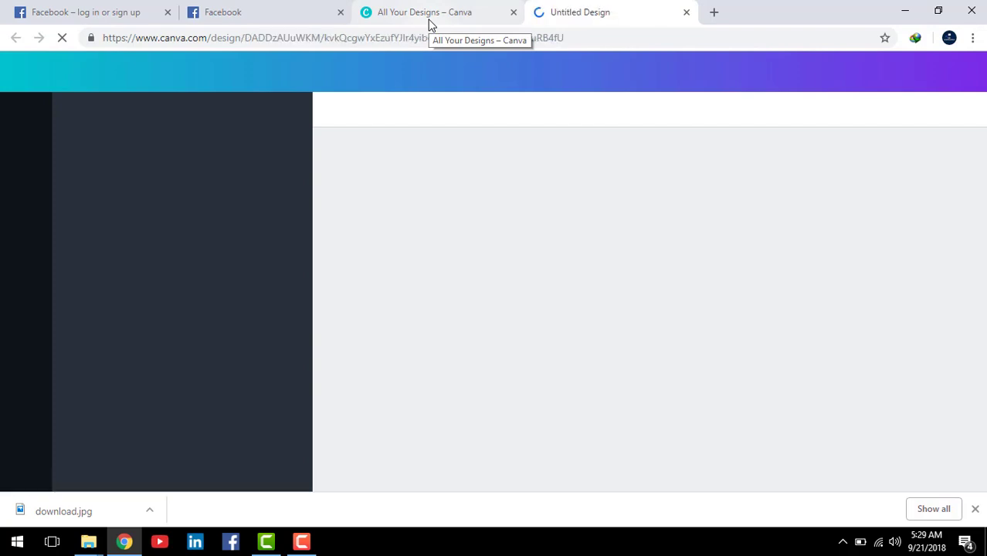
{"action": "left_click", "coordinate": [419, 19]}
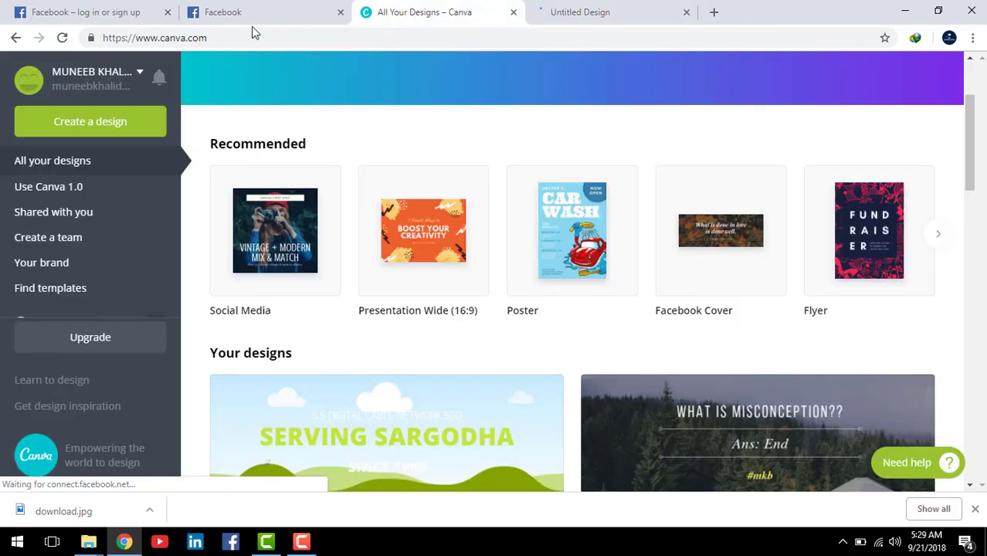
{"action": "left_click", "coordinate": [236, 23]}
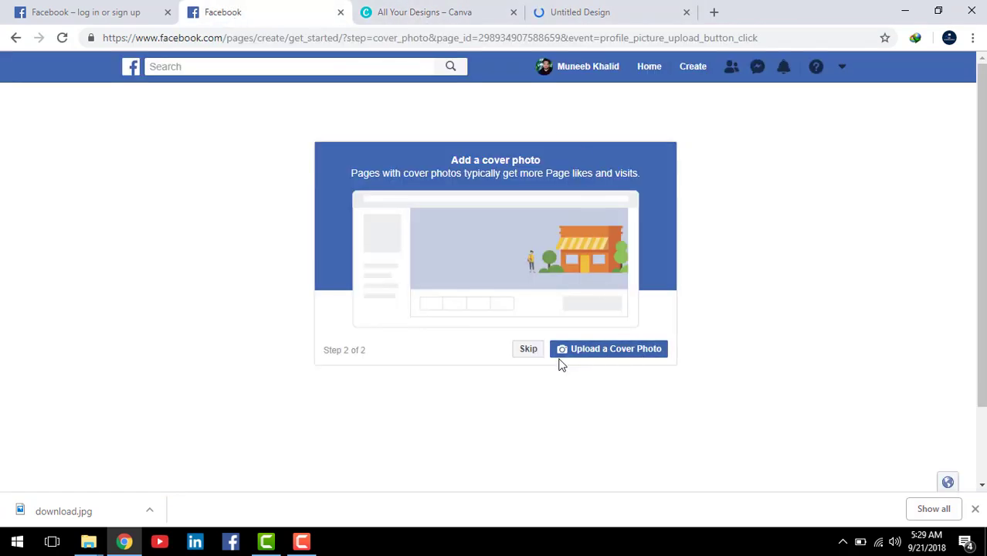
Step: Upload canva-images-1024x535 as the page's cover photo
{"action": "left_click", "coordinate": [638, 354]}
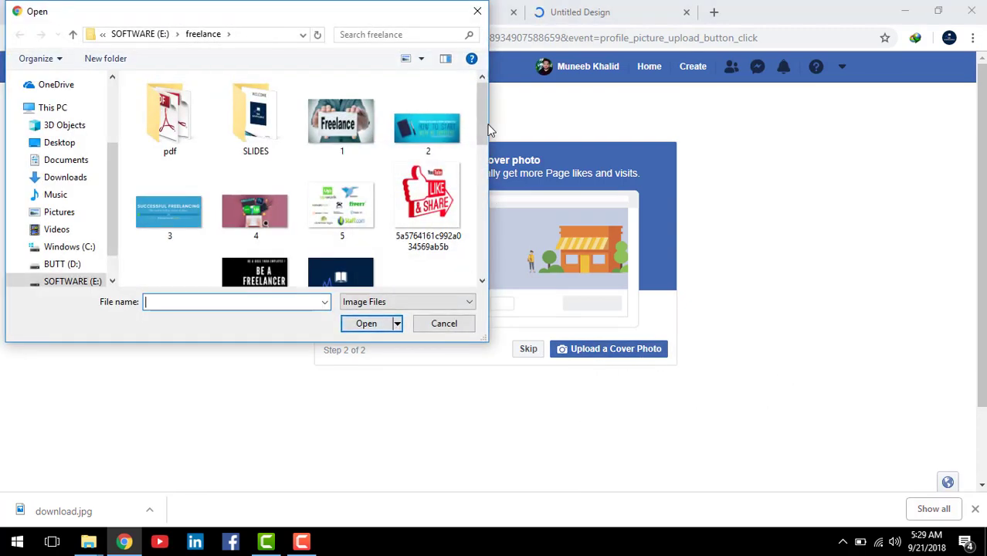
{"action": "left_click_drag", "start_coordinate": [482, 127], "coordinate": [488, 194]}
{"action": "left_click", "coordinate": [427, 96]}
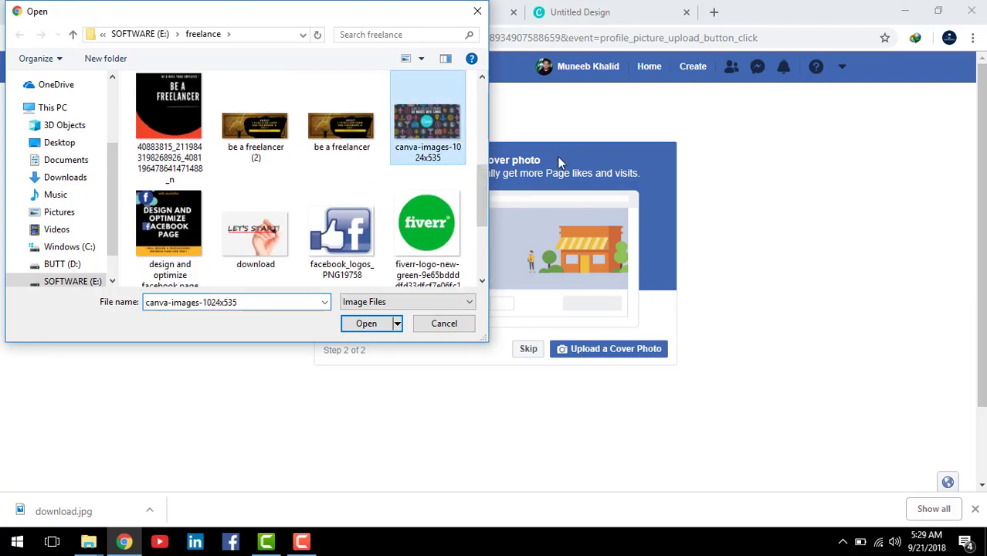
{"action": "left_click", "coordinate": [366, 324]}
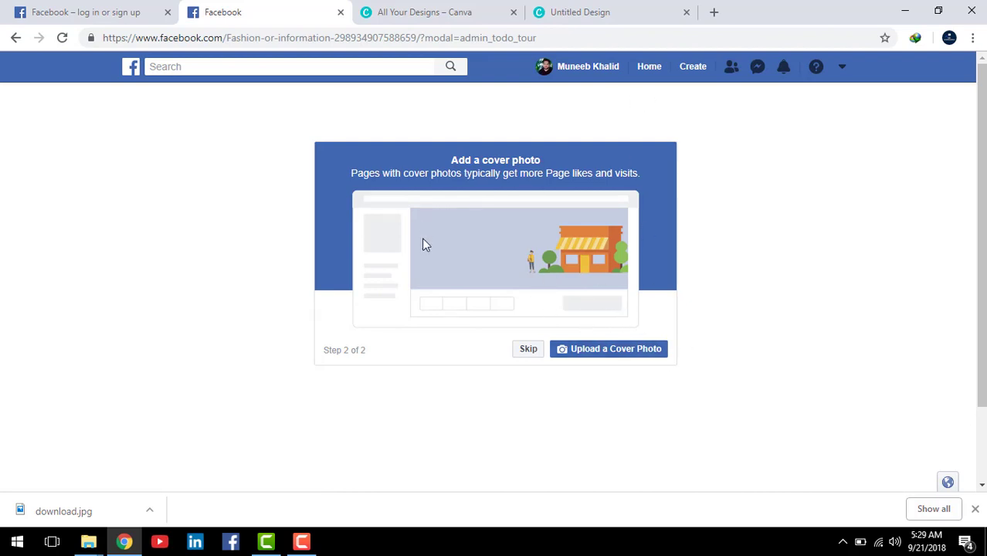
Step: Choose the Canva ad image from the Cover photos album as the page's cover
{"action": "left_click", "coordinate": [612, 357]}
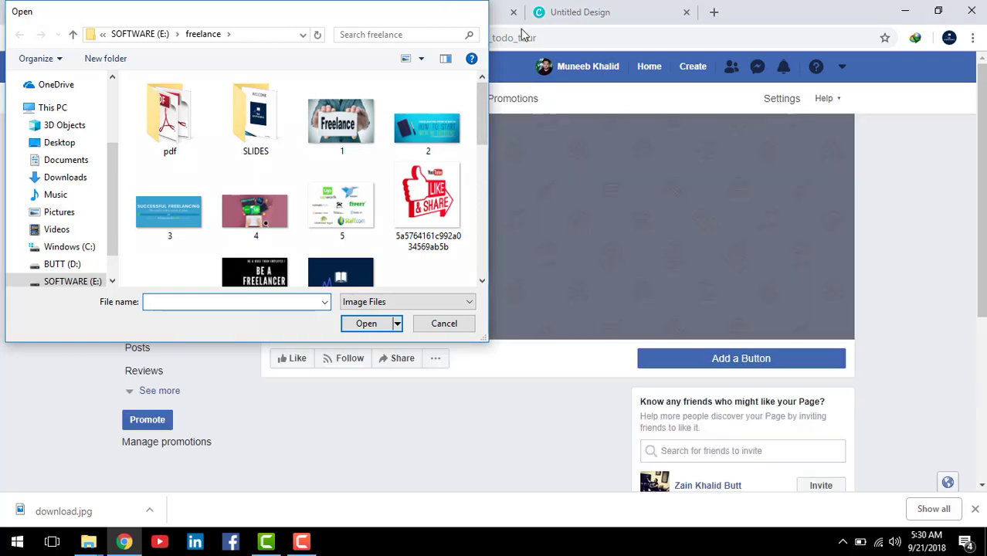
{"action": "key", "text": "Escape"}
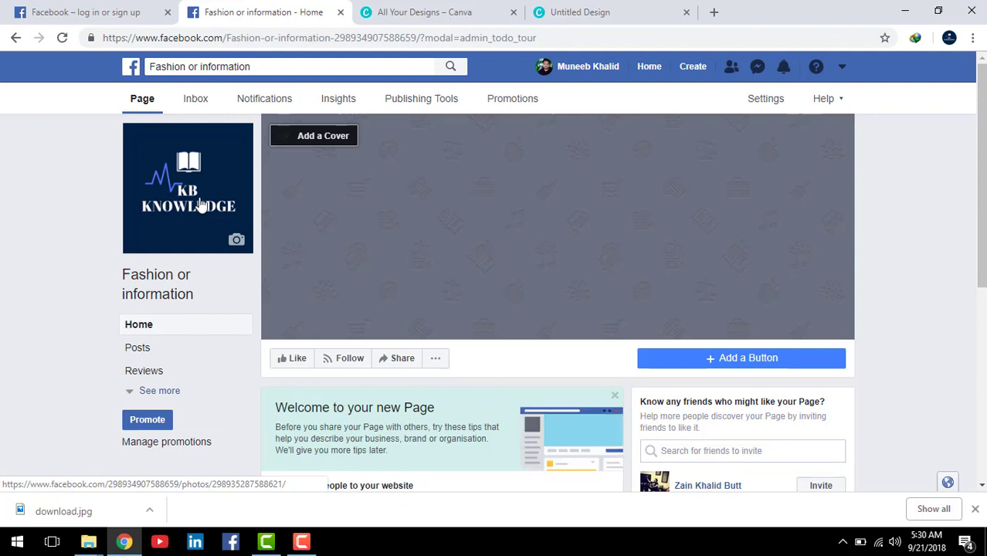
{"action": "scroll", "coordinate": [184, 222], "scroll_direction": "down", "scroll_amount": 1}
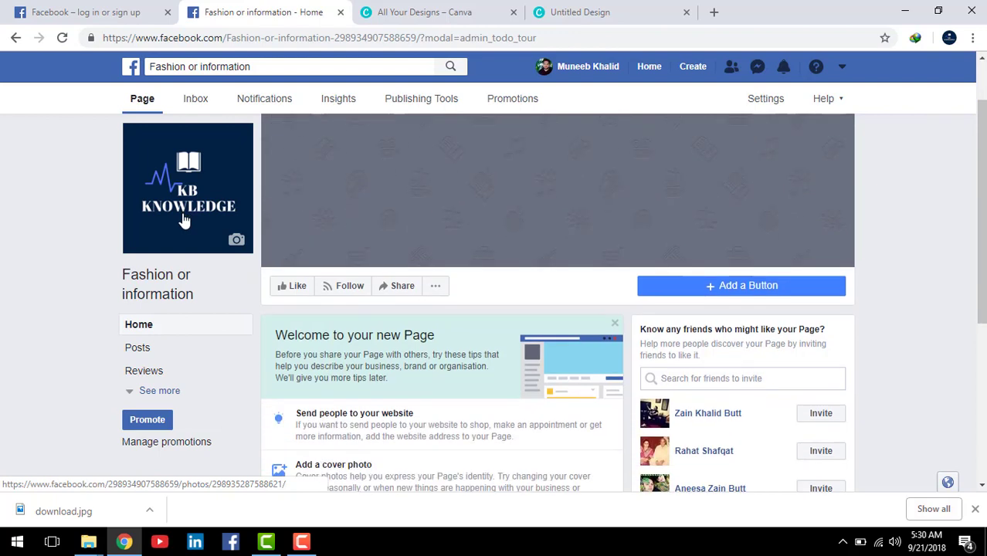
{"action": "scroll", "coordinate": [184, 221], "scroll_direction": "up", "scroll_amount": 1}
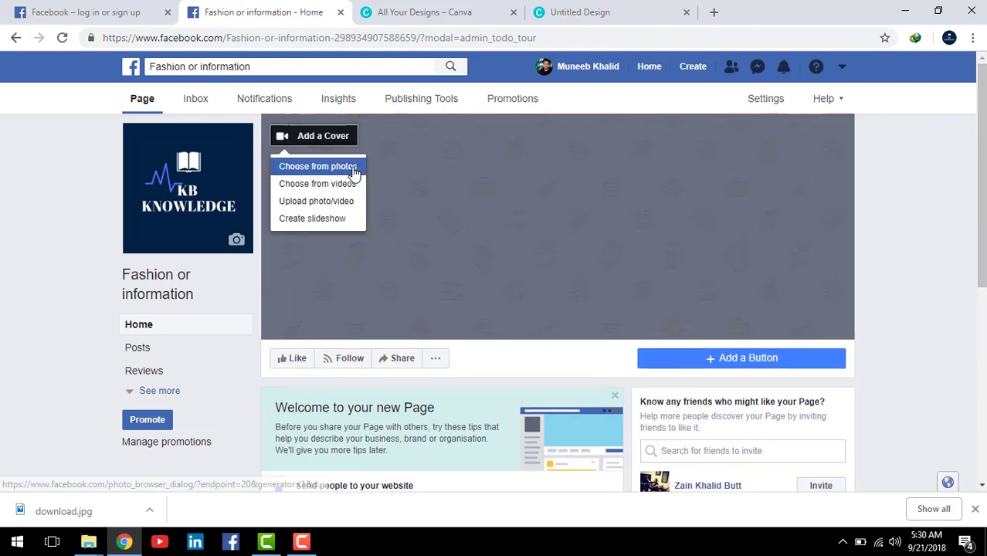
{"action": "left_click", "coordinate": [487, 213]}
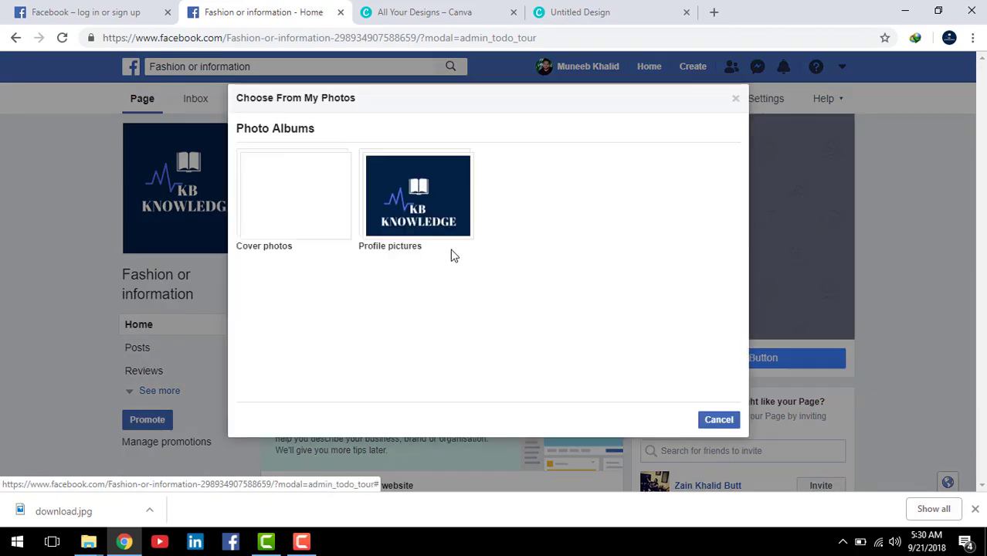
{"action": "left_click", "coordinate": [310, 201]}
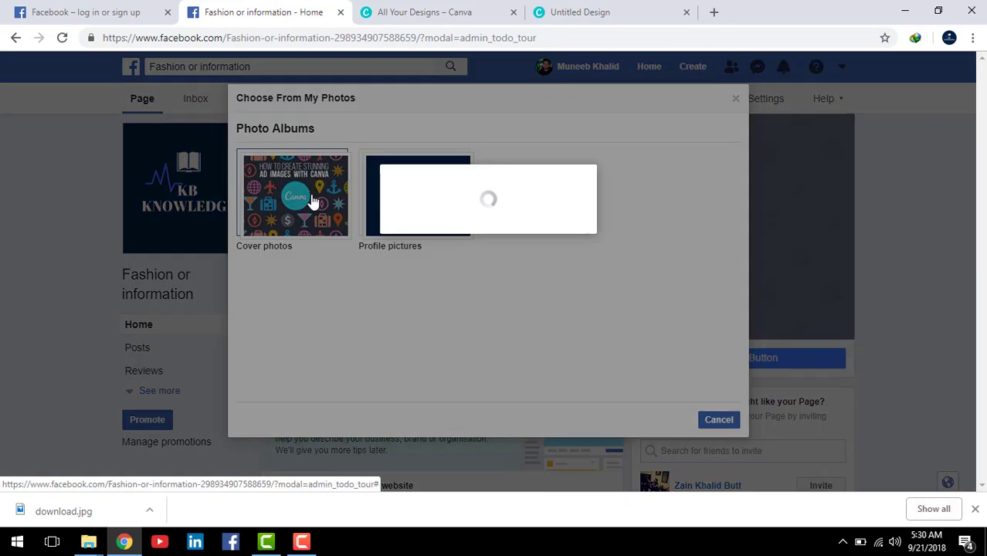
{"action": "left_click", "coordinate": [276, 194]}
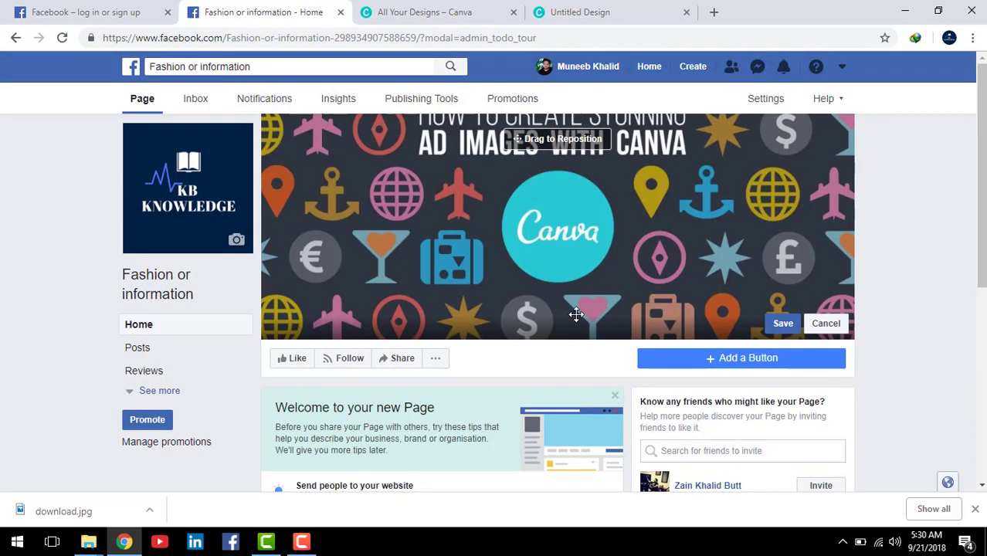
{"action": "scroll", "coordinate": [543, 332], "scroll_direction": "down", "scroll_amount": 1}
{"action": "scroll", "coordinate": [540, 358], "scroll_direction": "down", "scroll_amount": 2}
{"action": "scroll", "coordinate": [500, 412], "scroll_direction": "up", "scroll_amount": 3}
{"action": "scroll", "coordinate": [487, 207], "scroll_direction": "down", "scroll_amount": 5}
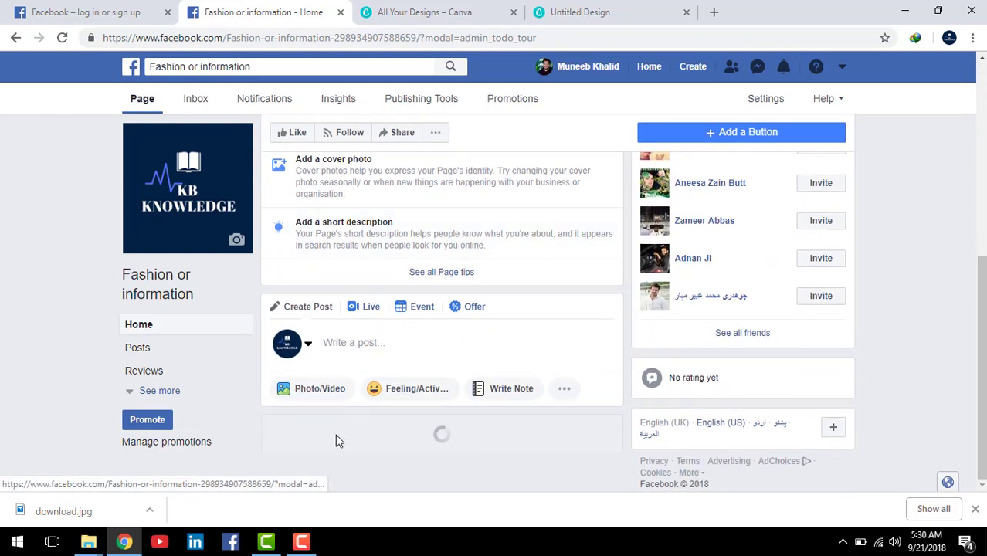
{"action": "scroll", "coordinate": [390, 323], "scroll_direction": "up", "scroll_amount": 5}
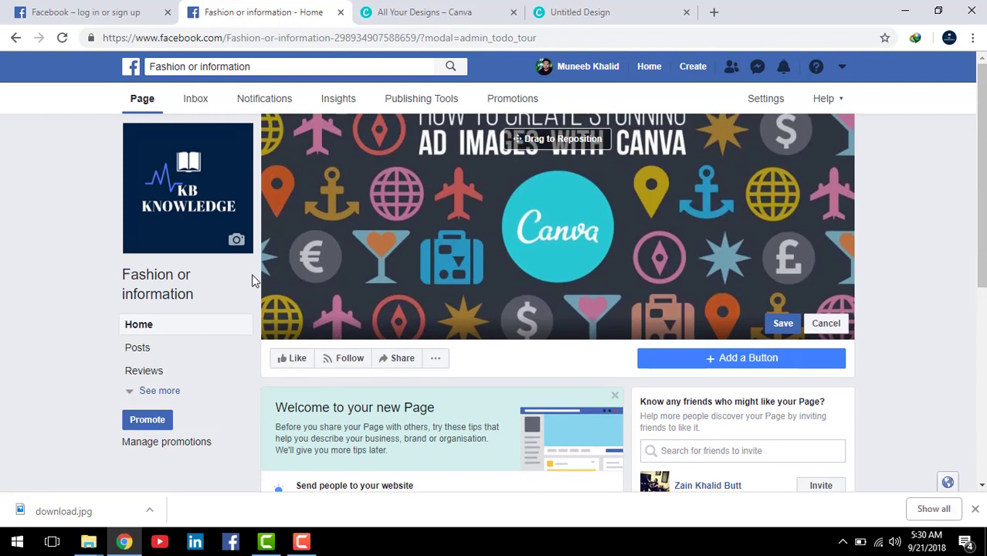
Step: In the page's settings, save Page visibility as 'Page published'
{"action": "left_click", "coordinate": [770, 106]}
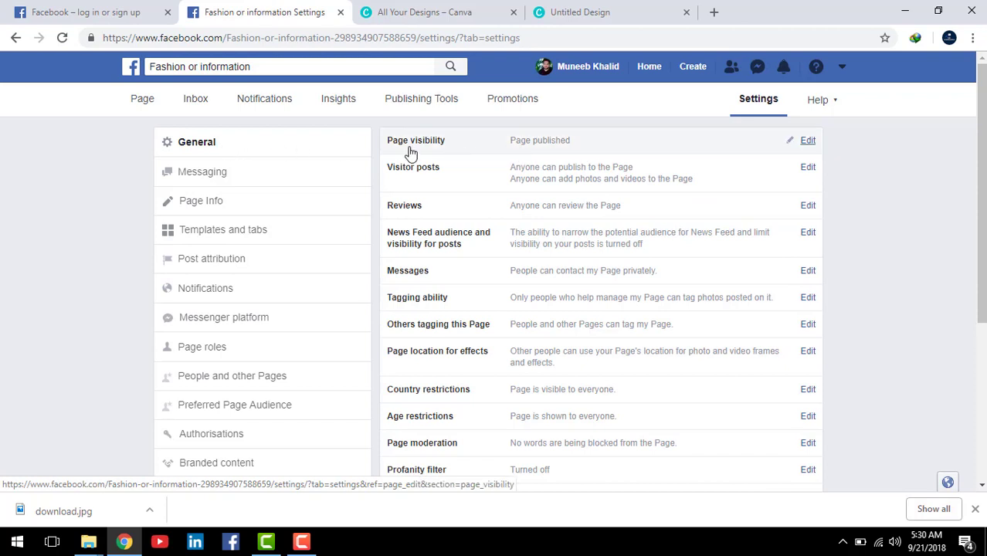
{"action": "left_click", "coordinate": [811, 149]}
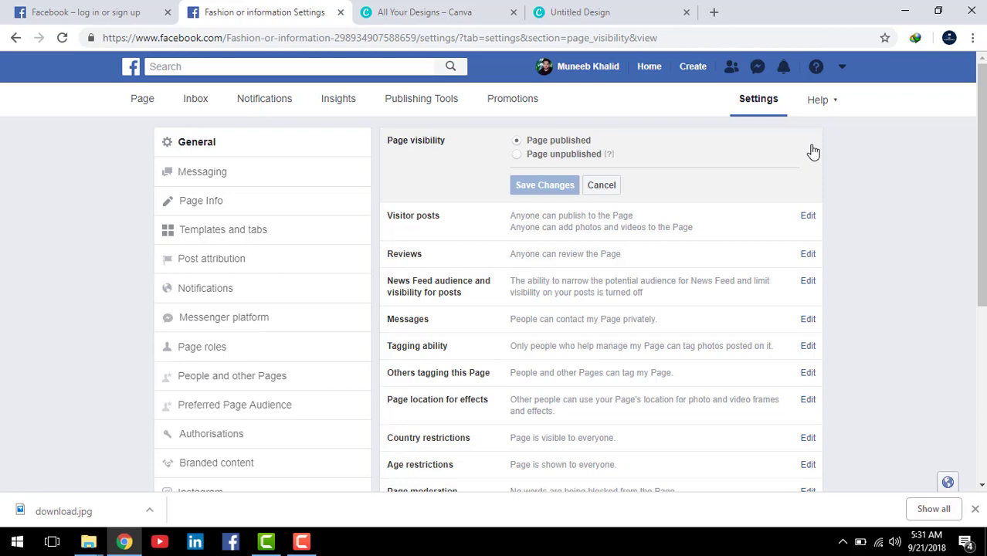
{"action": "scroll", "coordinate": [798, 150], "scroll_direction": "down", "scroll_amount": 1}
{"action": "scroll", "coordinate": [791, 143], "scroll_direction": "up", "scroll_amount": 1}
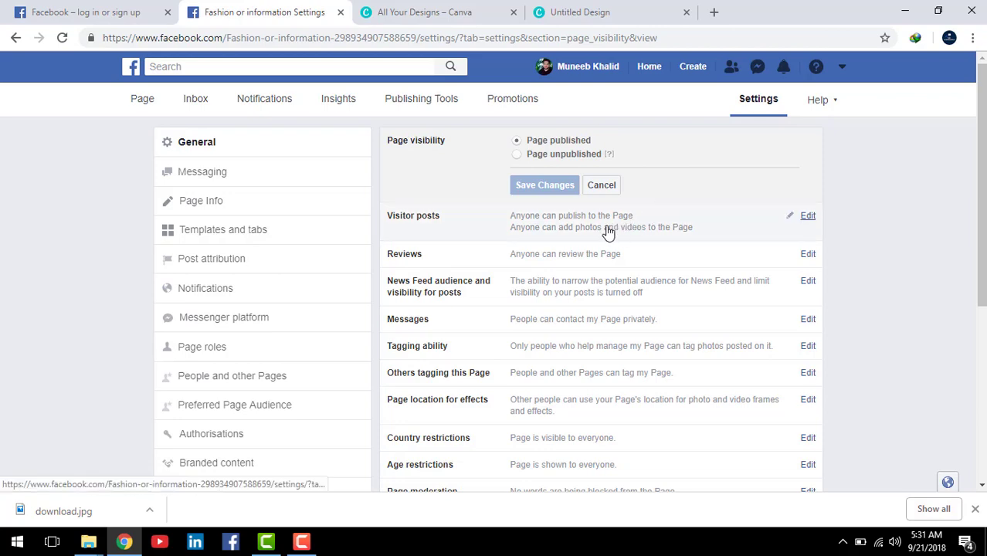
{"action": "scroll", "coordinate": [462, 231], "scroll_direction": "down", "scroll_amount": 1}
{"action": "scroll", "coordinate": [463, 226], "scroll_direction": "up", "scroll_amount": 1}
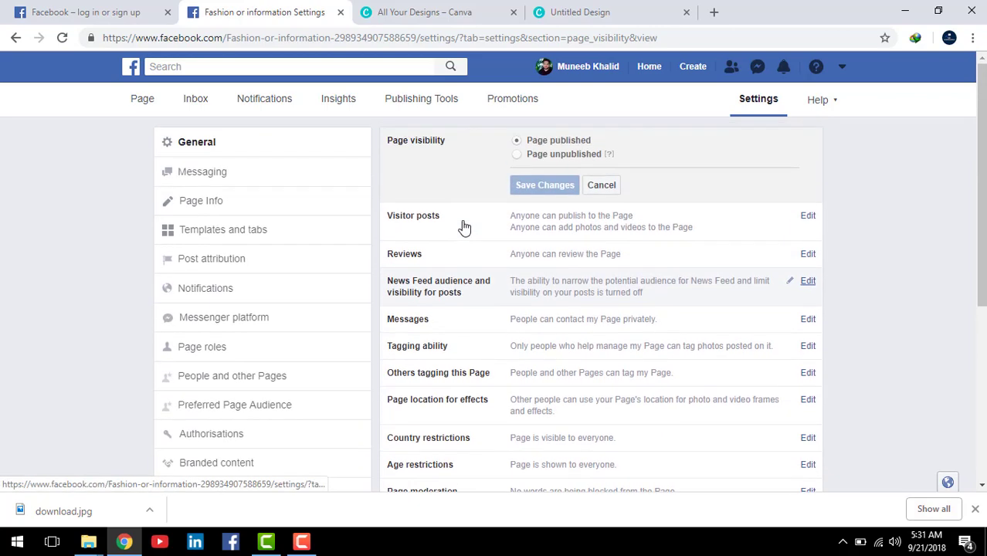
{"action": "left_click", "coordinate": [519, 154]}
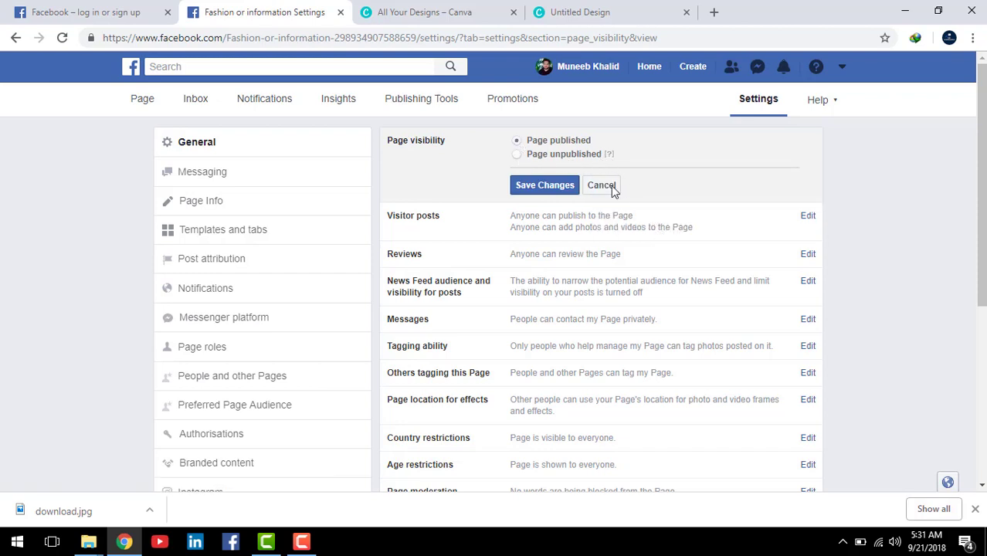
{"action": "left_click", "coordinate": [557, 193]}
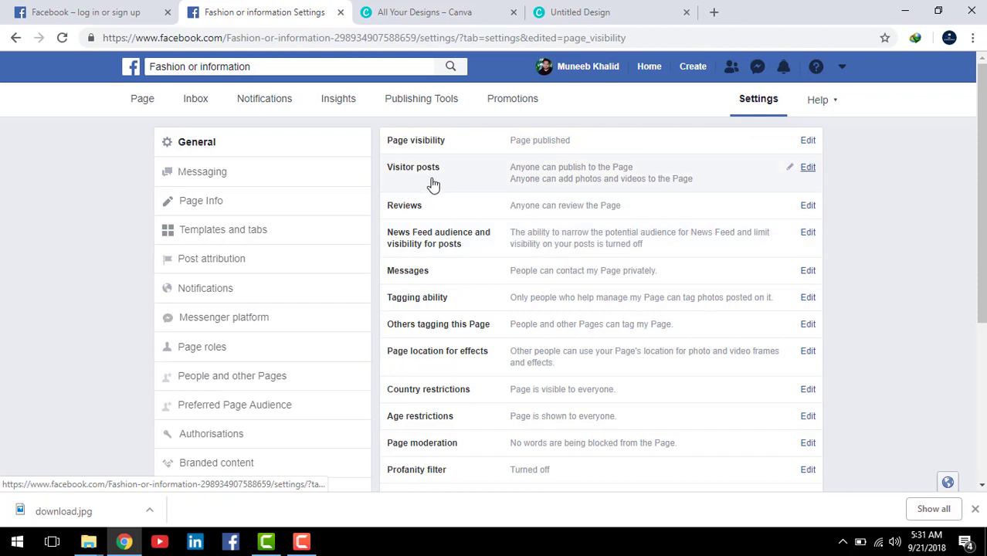
Step: Let visitors publish posts and add photos and videos, with review before publishing, and save
{"action": "left_click", "coordinate": [808, 168]}
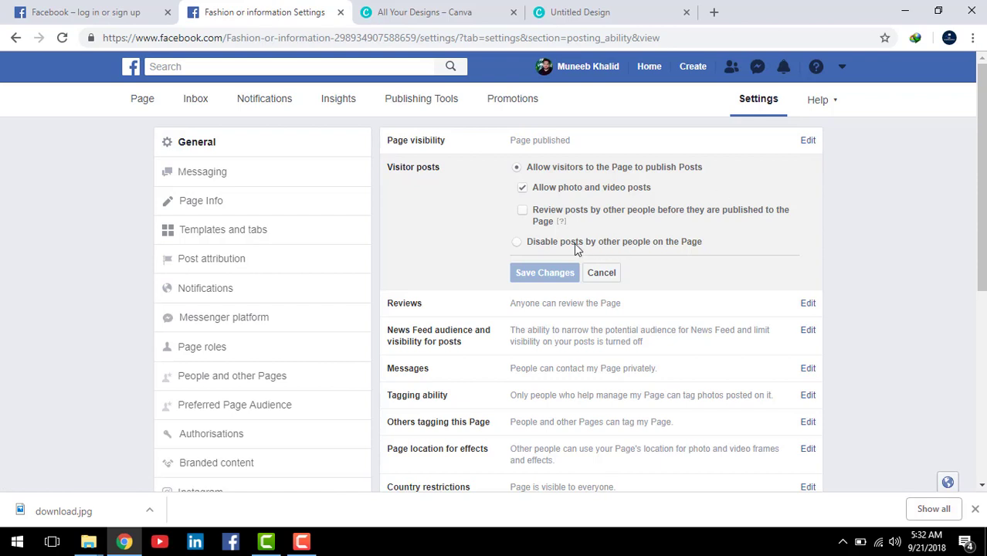
{"action": "left_click", "coordinate": [523, 211]}
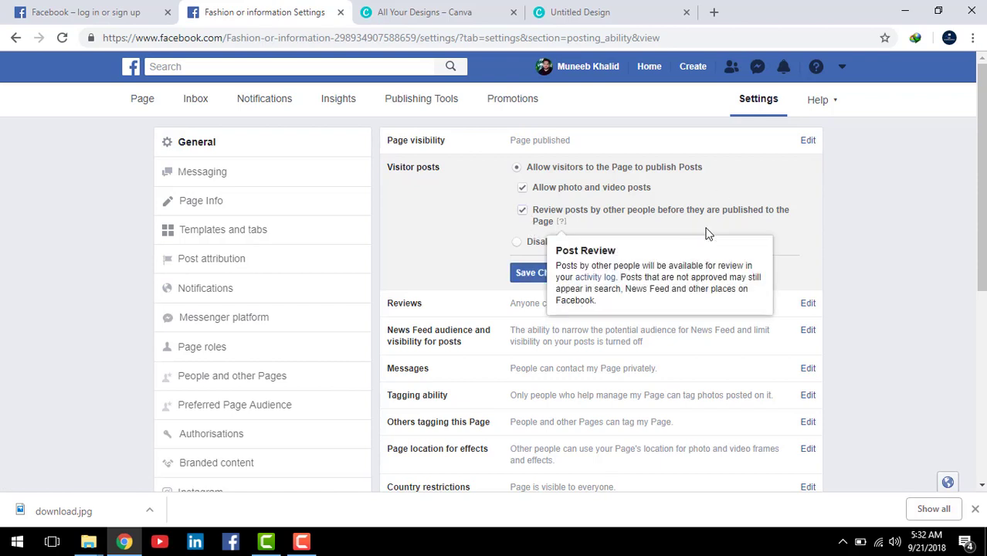
{"action": "left_click", "coordinate": [748, 227]}
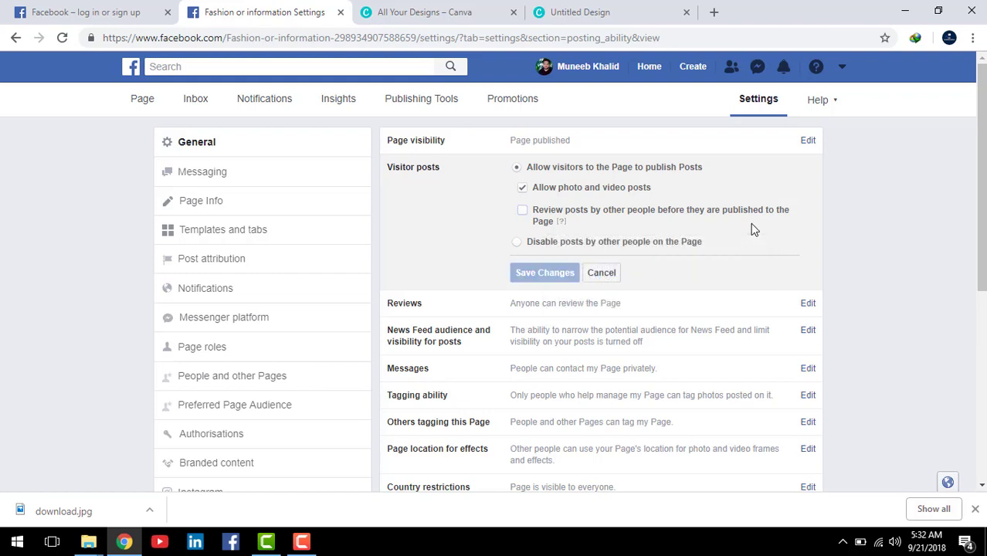
{"action": "left_click", "coordinate": [523, 211]}
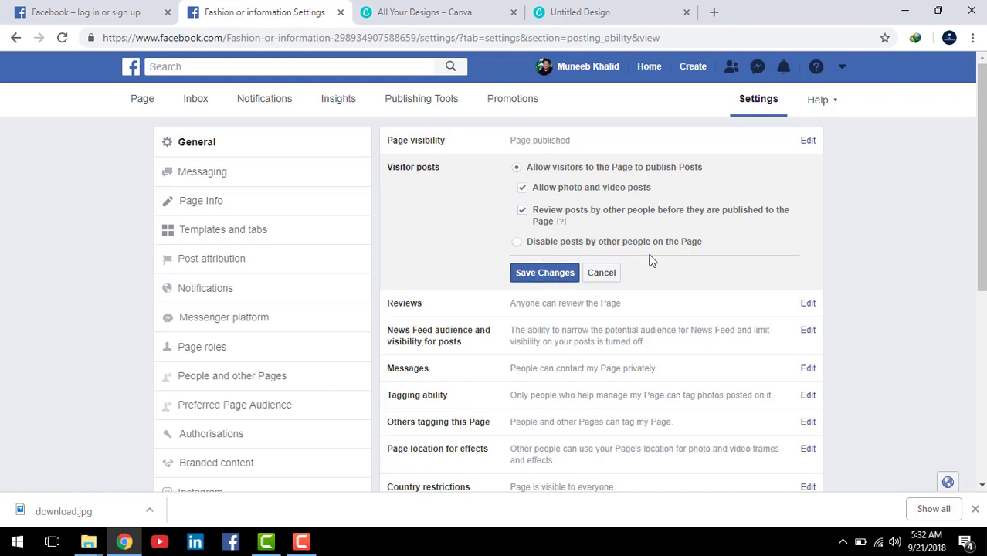
{"action": "left_click", "coordinate": [519, 243]}
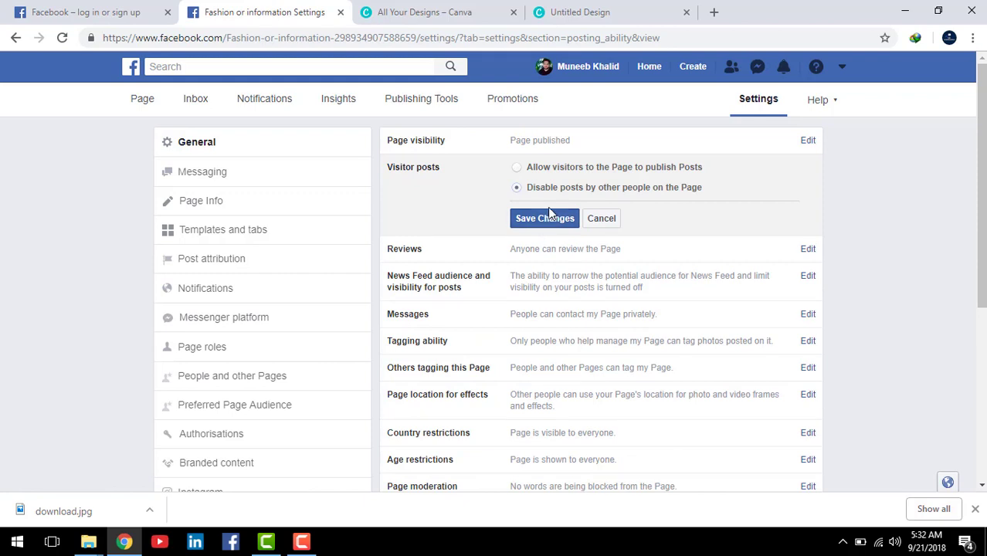
{"action": "left_click", "coordinate": [517, 168]}
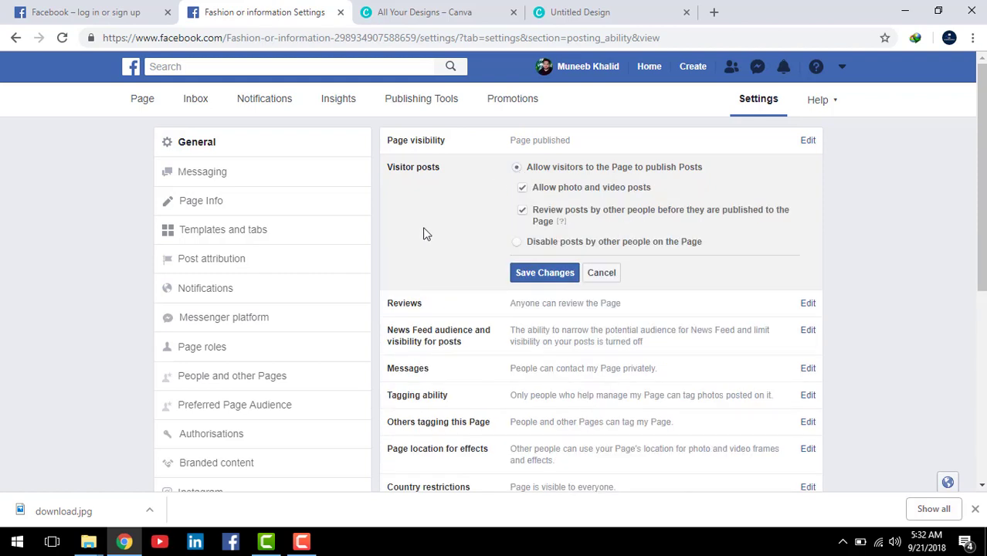
{"action": "left_click", "coordinate": [551, 275]}
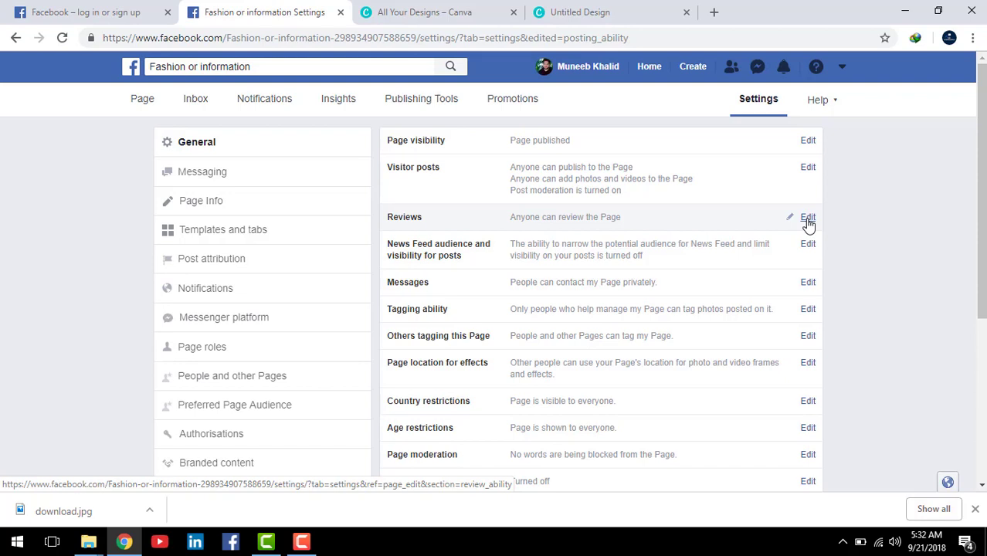
Step: Open the Reviews setting, leaving visitor reviews allowed on the page
{"action": "left_click", "coordinate": [808, 220]}
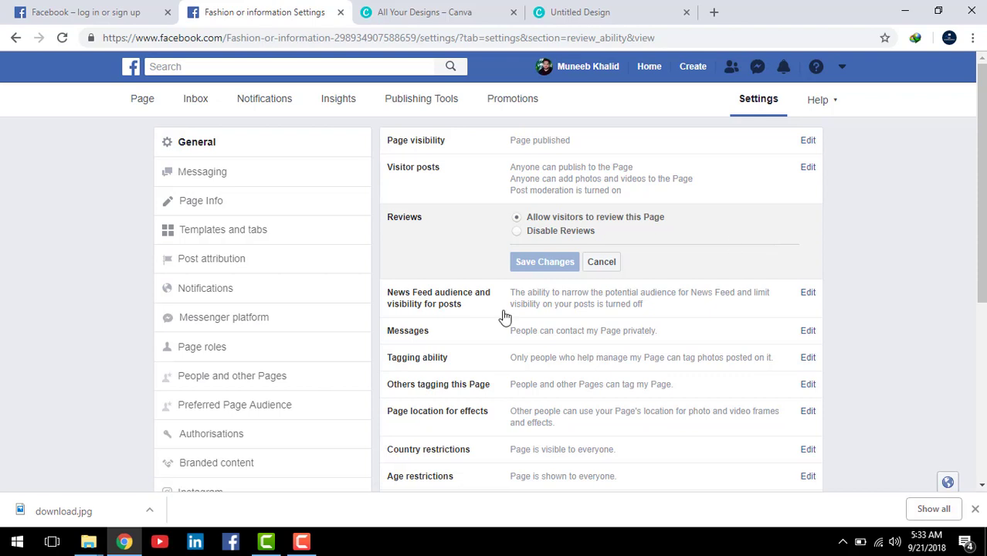
{"action": "left_click", "coordinate": [517, 232]}
{"action": "left_click", "coordinate": [516, 218]}
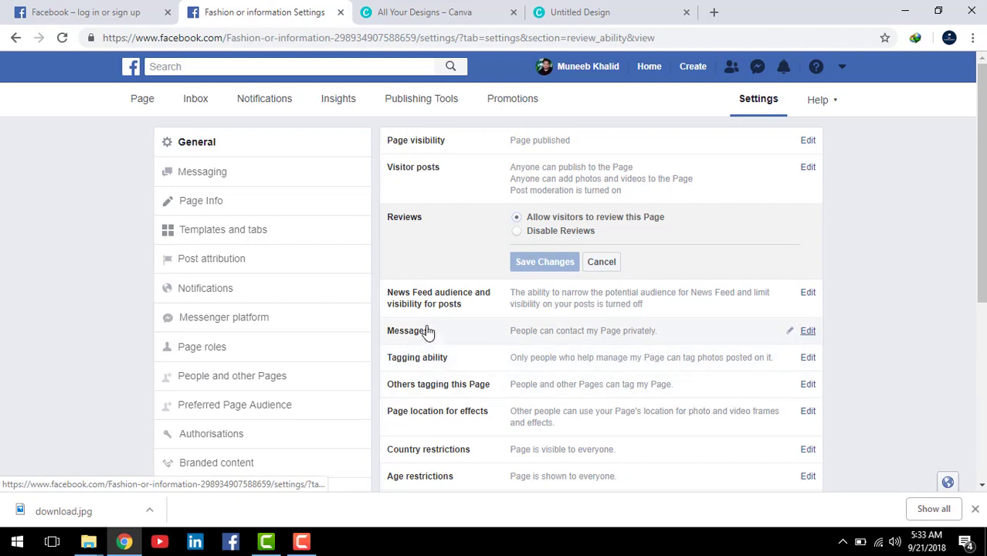
{"action": "scroll", "coordinate": [670, 329], "scroll_direction": "down", "scroll_amount": 1}
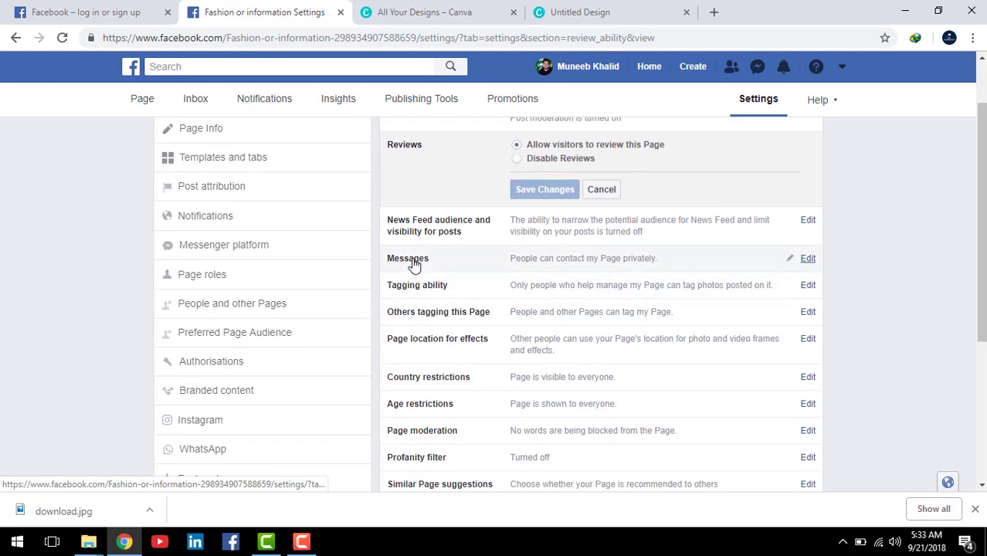
Step: Open the Messages setting, leaving the private-messaging checkbox ticked
{"action": "left_click", "coordinate": [808, 258]}
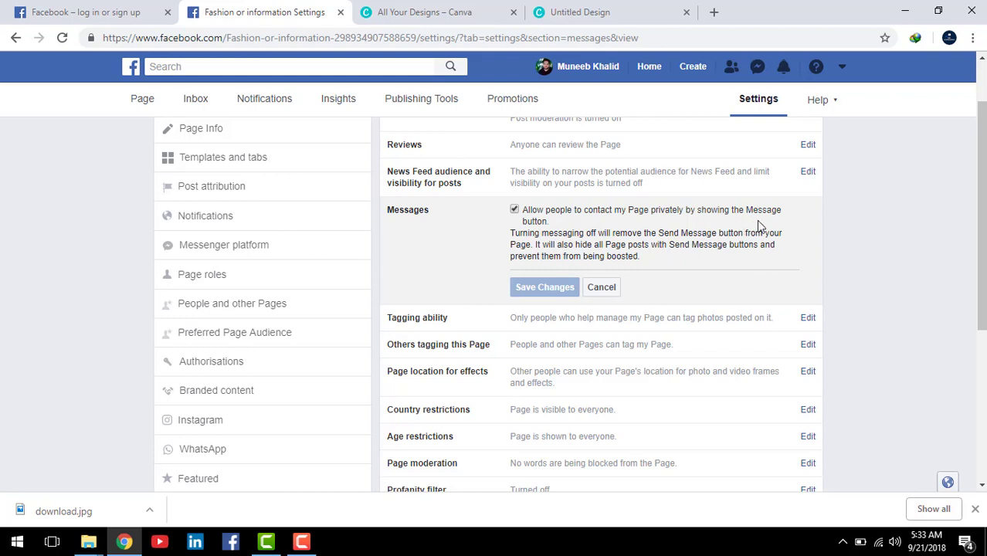
{"action": "left_click", "coordinate": [515, 210]}
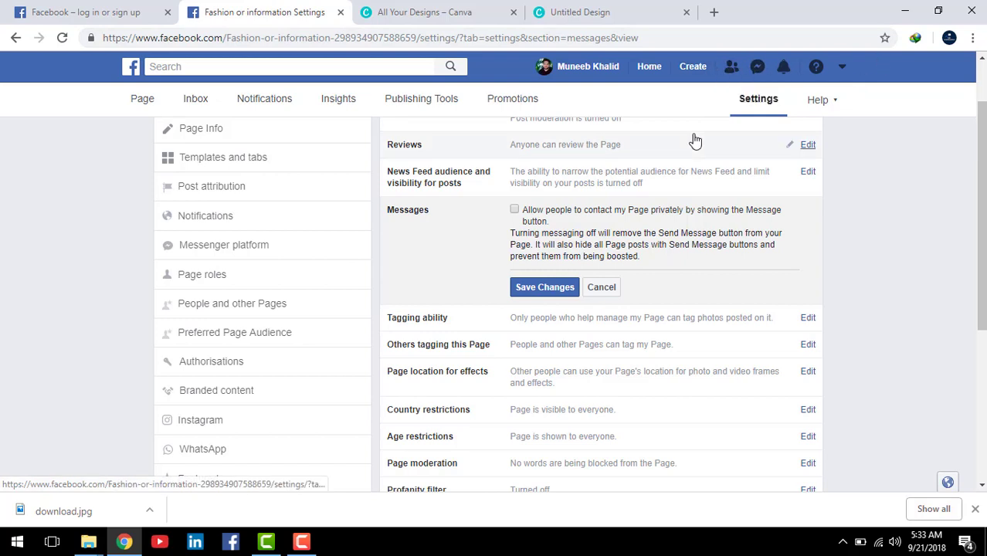
{"action": "left_click", "coordinate": [514, 210]}
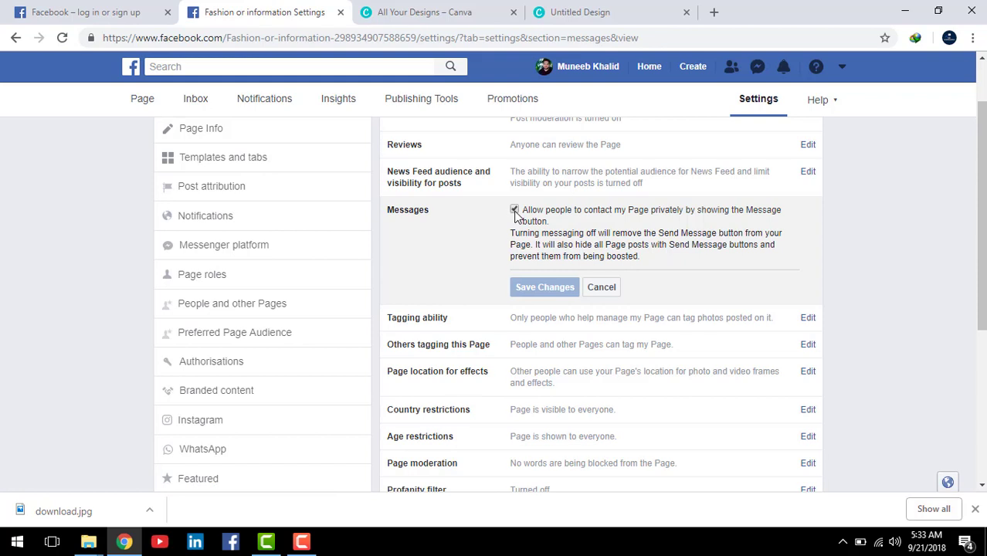
{"action": "left_click", "coordinate": [514, 210]}
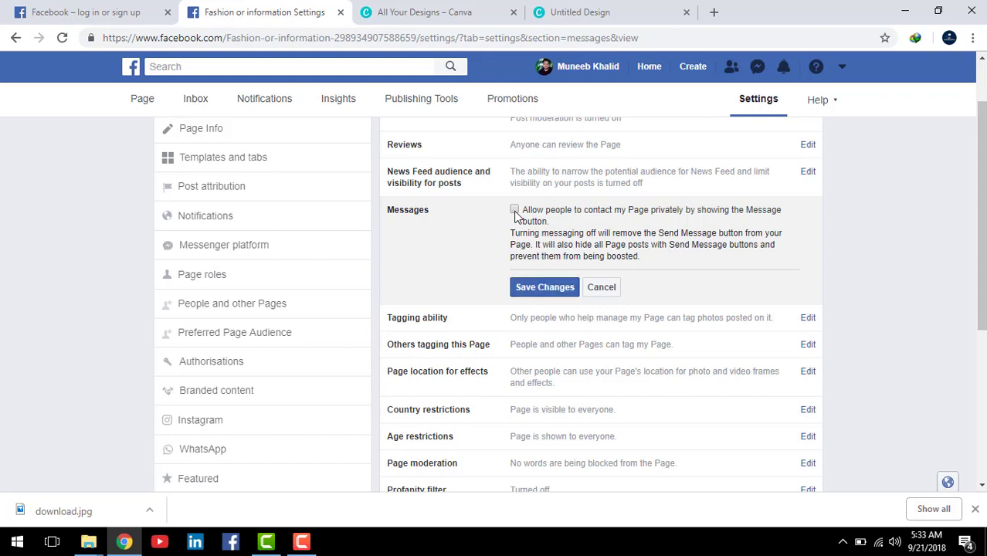
{"action": "left_click", "coordinate": [515, 211]}
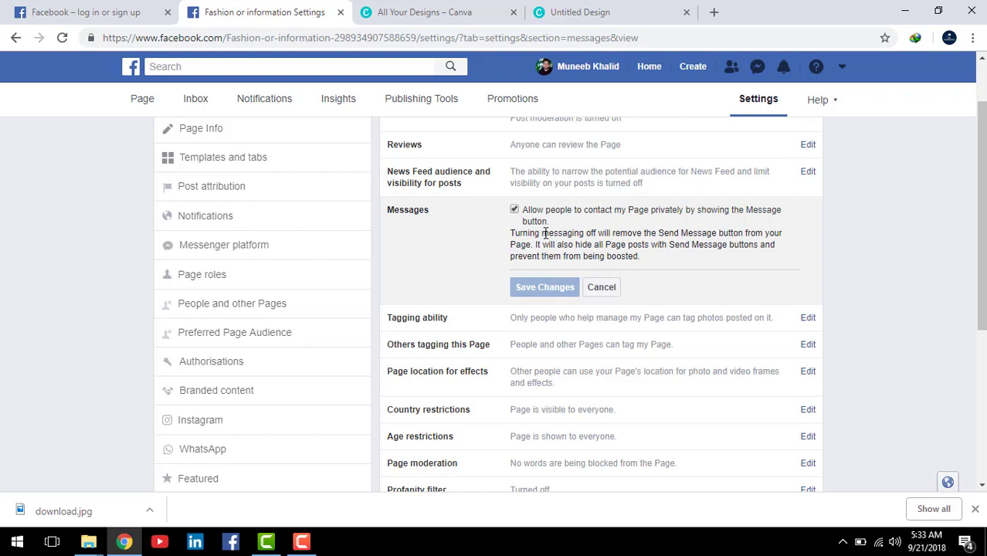
Step: Open the Country restrictions setting with the country box left empty
{"action": "scroll", "coordinate": [545, 232], "scroll_direction": "down", "scroll_amount": 1}
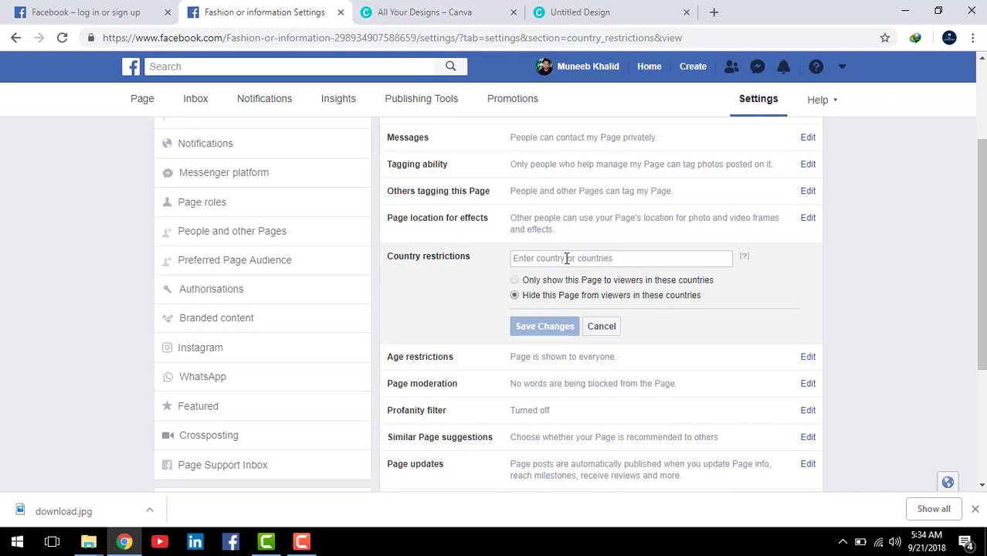
{"action": "left_click", "coordinate": [567, 258]}
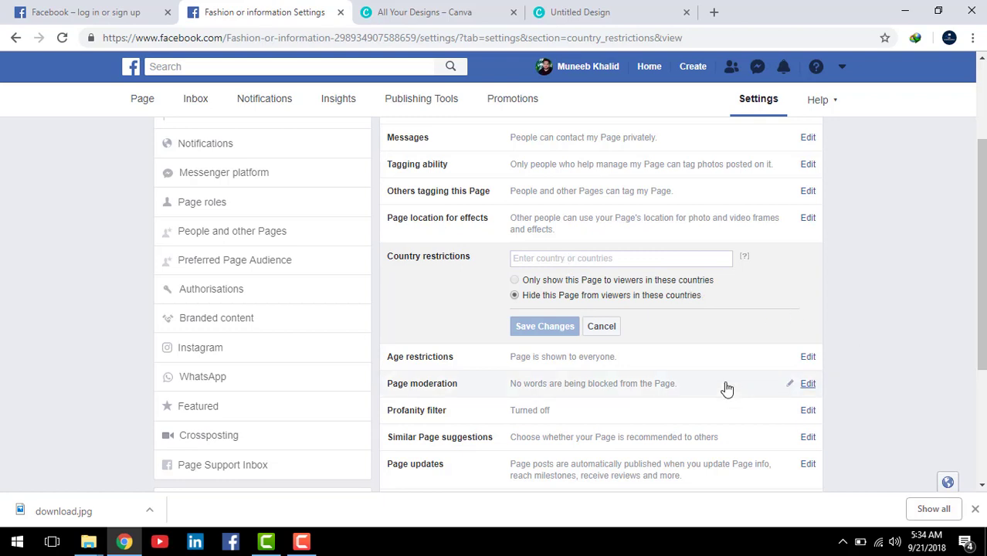
{"action": "scroll", "coordinate": [686, 388], "scroll_direction": "down", "scroll_amount": 1}
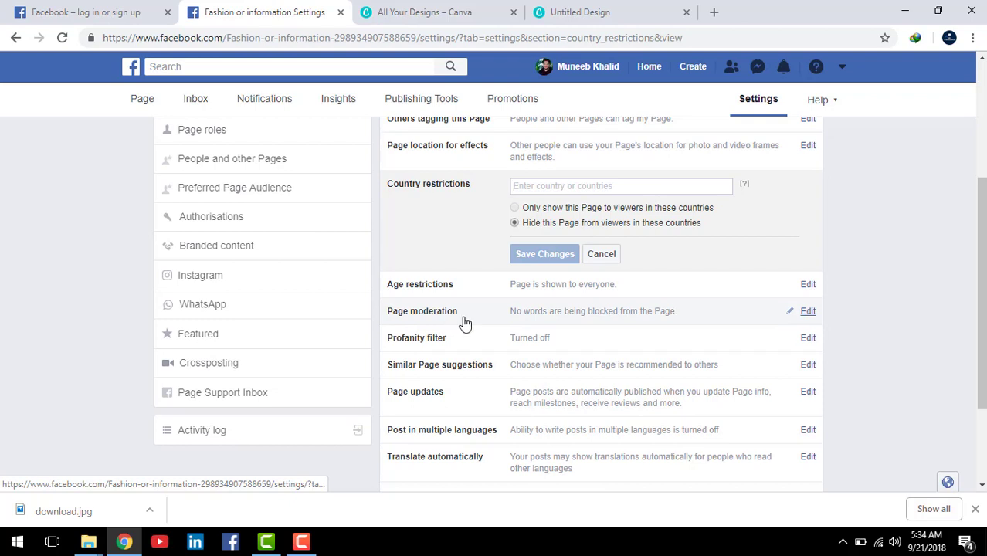
{"action": "left_click", "coordinate": [554, 317]}
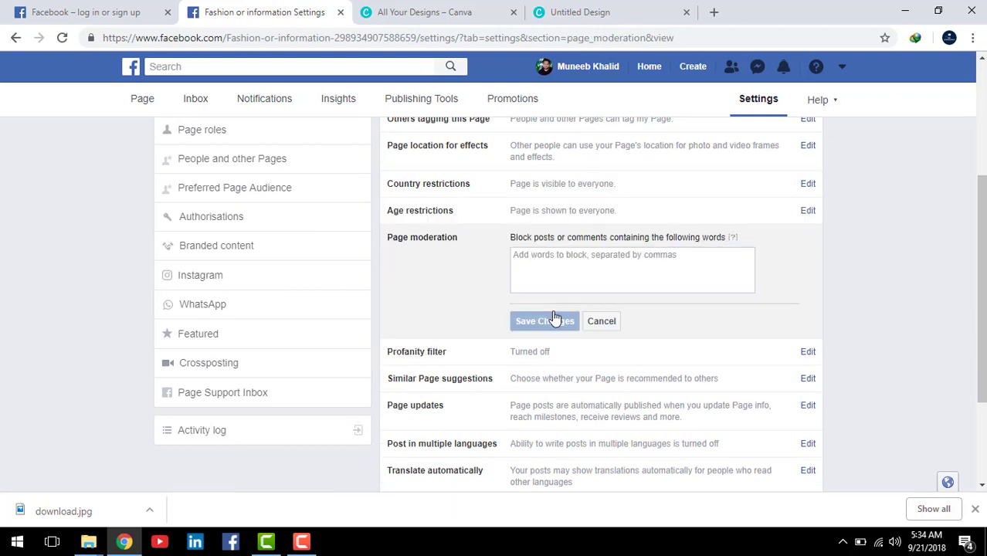
{"action": "left_click", "coordinate": [585, 263]}
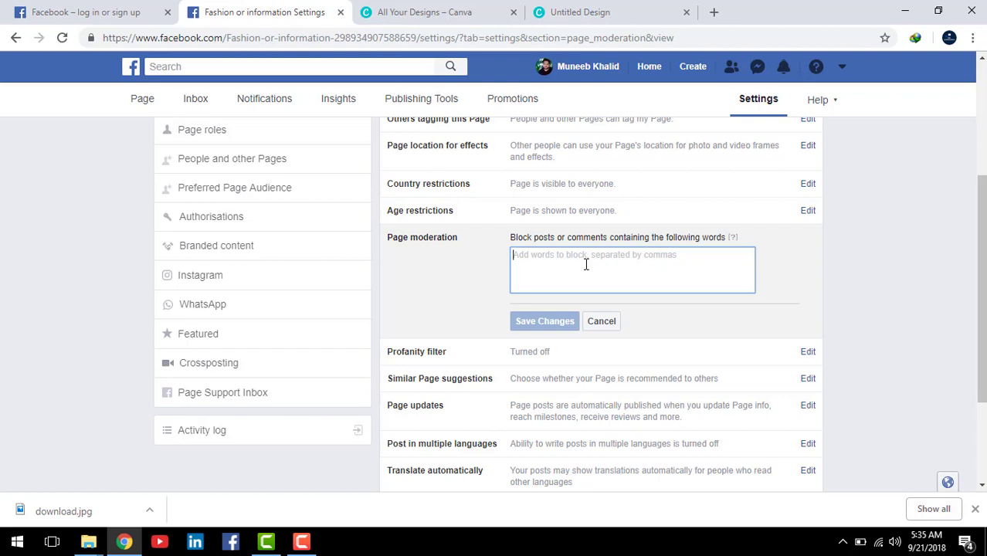
{"action": "type", "text": "shae"}
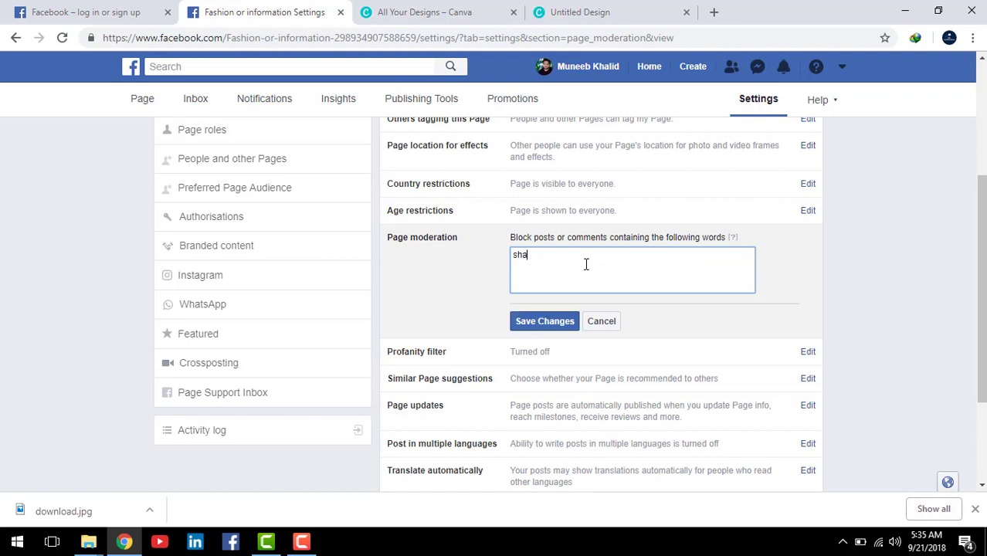
{"action": "key", "text": "BackSpace"}
{"action": "key", "text": "BackSpace"}
{"action": "type", "text": "e"}
{"action": "key", "text": "BackSpace"}
{"action": "key", "text": "BackSpace"}
{"action": "key", "text": "BackSpace"}
{"action": "key", "text": "BackSpace"}
{"action": "key", "text": "BackSpace"}
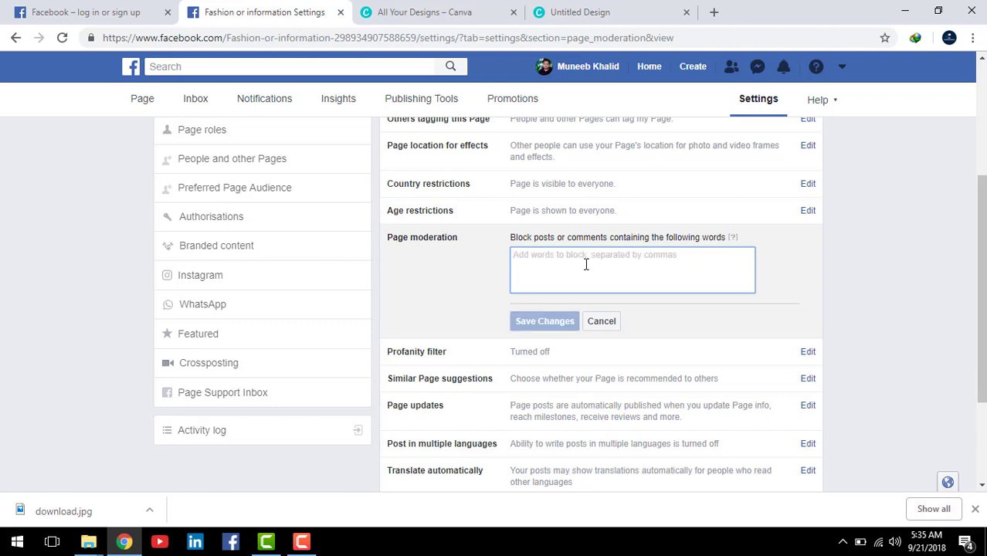
{"action": "type", "text": "ba"}
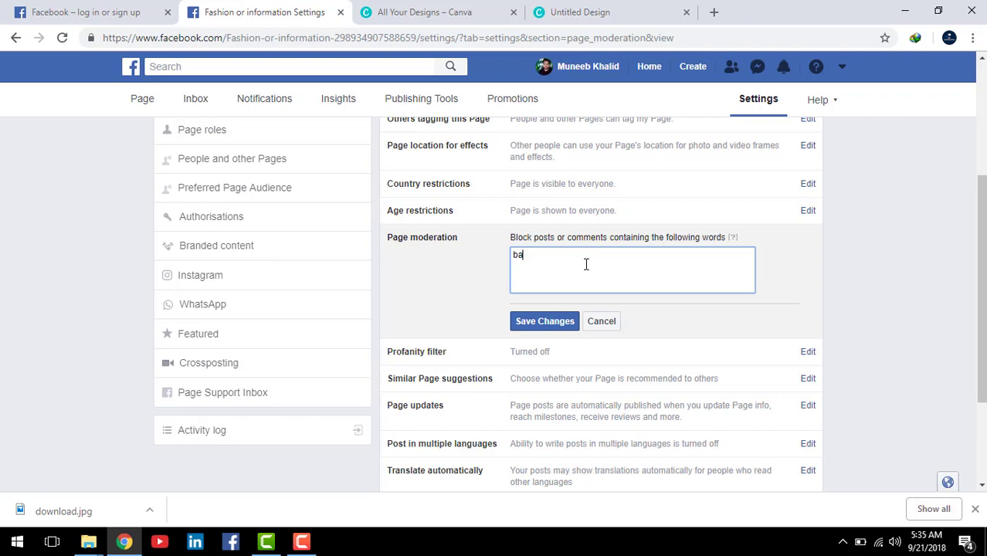
{"action": "key", "text": "BackSpace"}
{"action": "key", "text": "BackSpace"}
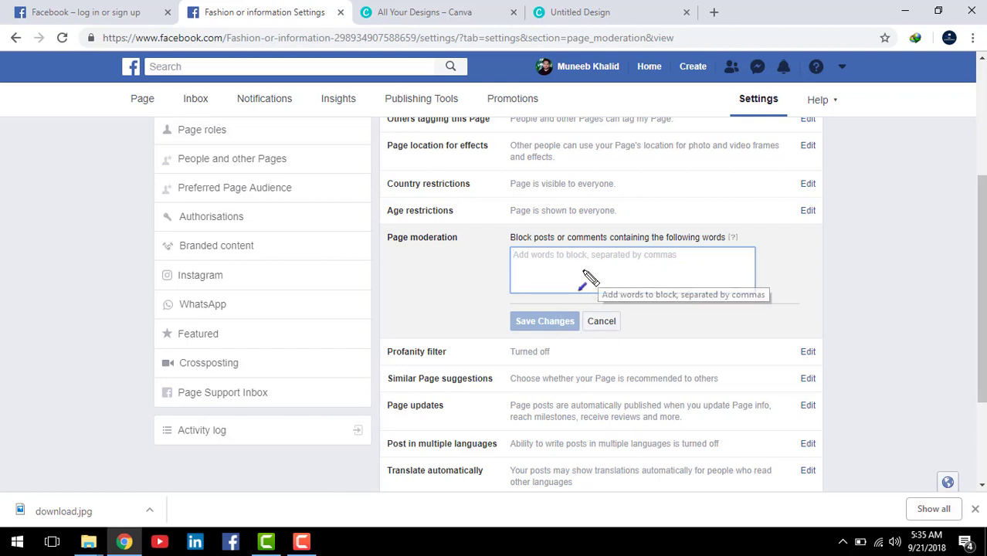
{"action": "left_click", "coordinate": [585, 272]}
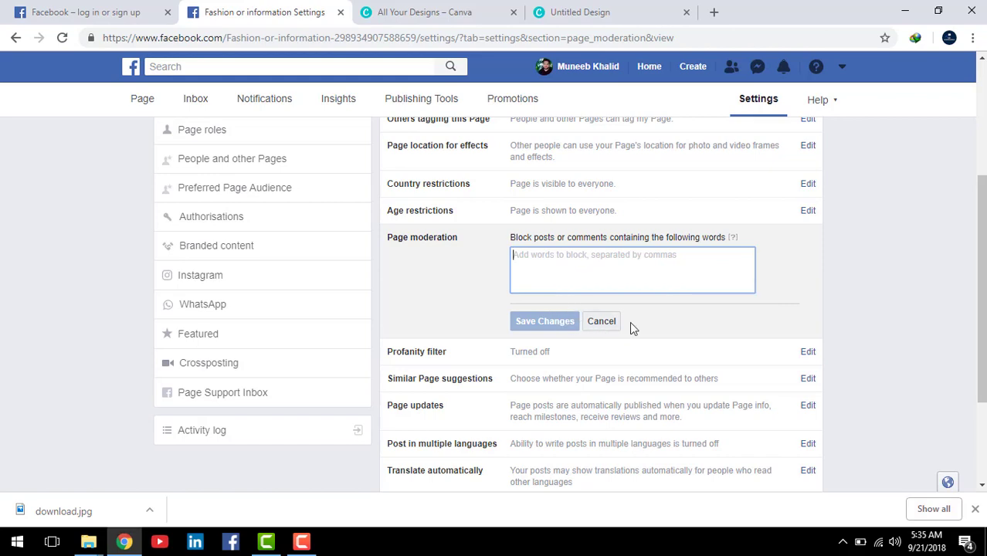
{"action": "left_click", "coordinate": [602, 322]}
Step: Scroll through the General settings list to the Merge Pages section
{"action": "scroll", "coordinate": [590, 417], "scroll_direction": "down", "scroll_amount": 1}
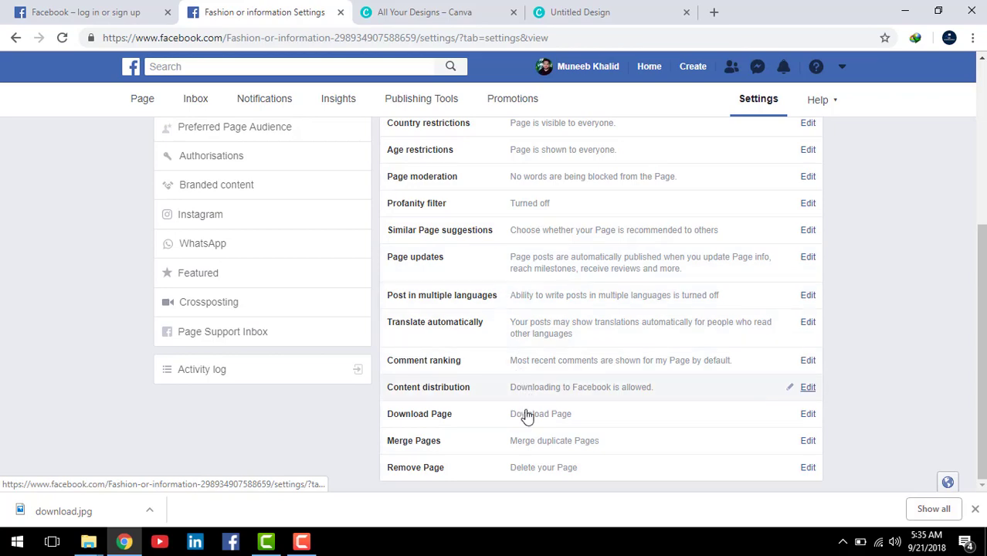
{"action": "scroll", "coordinate": [504, 348], "scroll_direction": "up", "scroll_amount": 2}
{"action": "scroll", "coordinate": [358, 271], "scroll_direction": "up", "scroll_amount": 2}
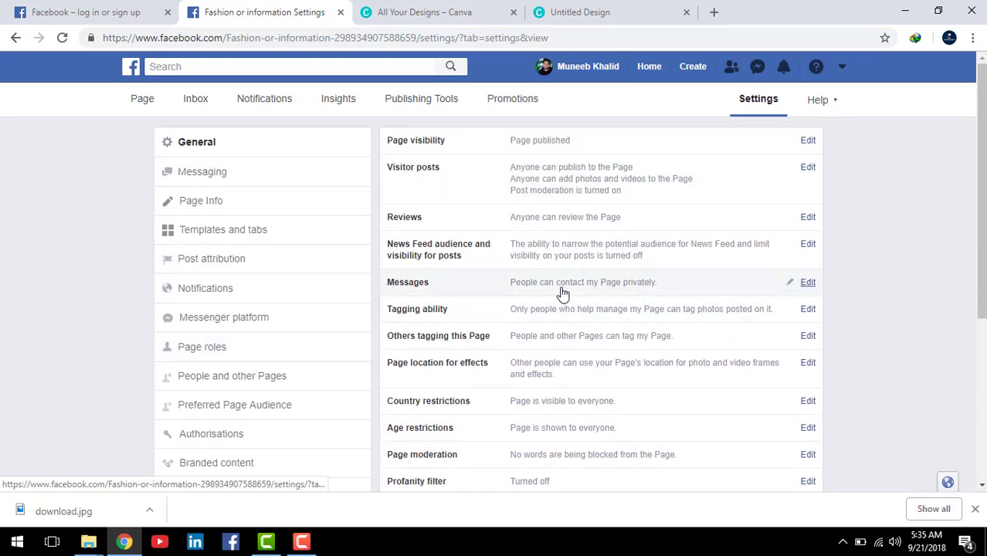
{"action": "scroll", "coordinate": [561, 294], "scroll_direction": "down", "scroll_amount": 4}
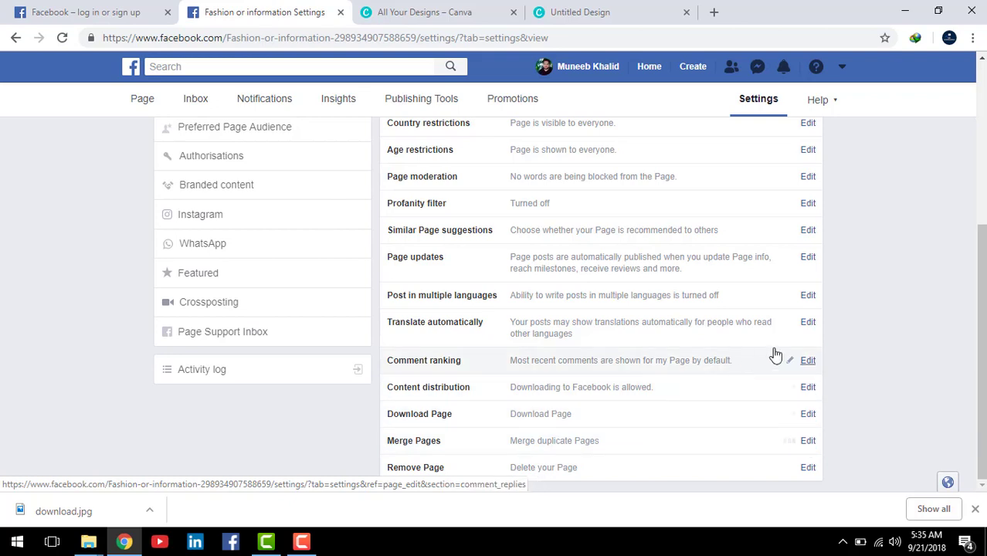
{"action": "scroll", "coordinate": [597, 461], "scroll_direction": "down", "scroll_amount": 1}
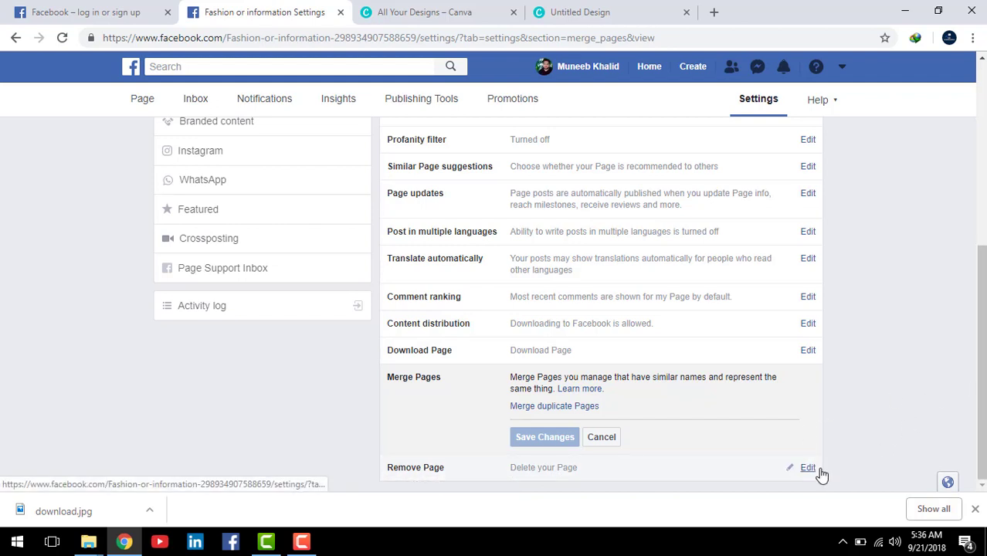
{"action": "scroll", "coordinate": [800, 436], "scroll_direction": "up", "scroll_amount": 1}
{"action": "scroll", "coordinate": [804, 434], "scroll_direction": "up", "scroll_amount": 3}
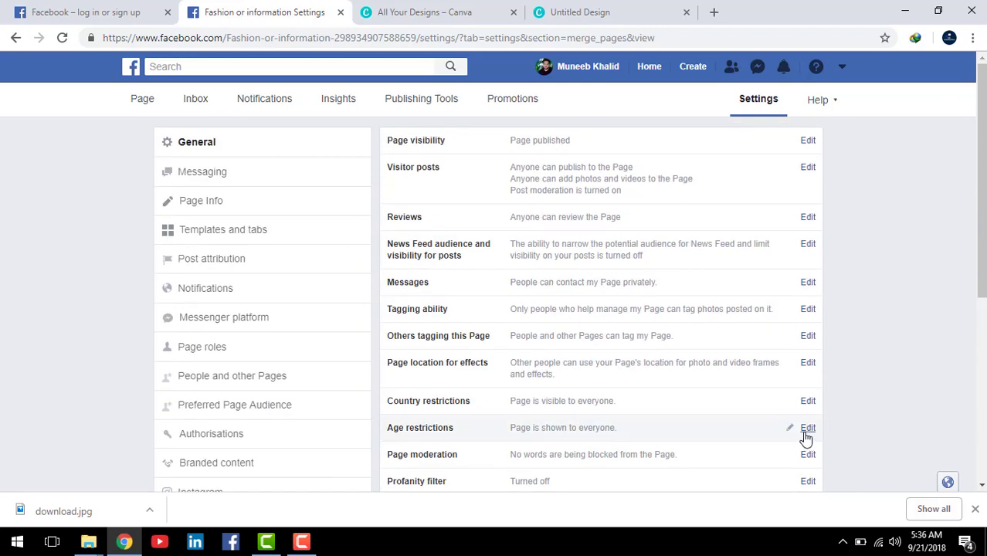
{"action": "scroll", "coordinate": [754, 403], "scroll_direction": "down", "scroll_amount": 4}
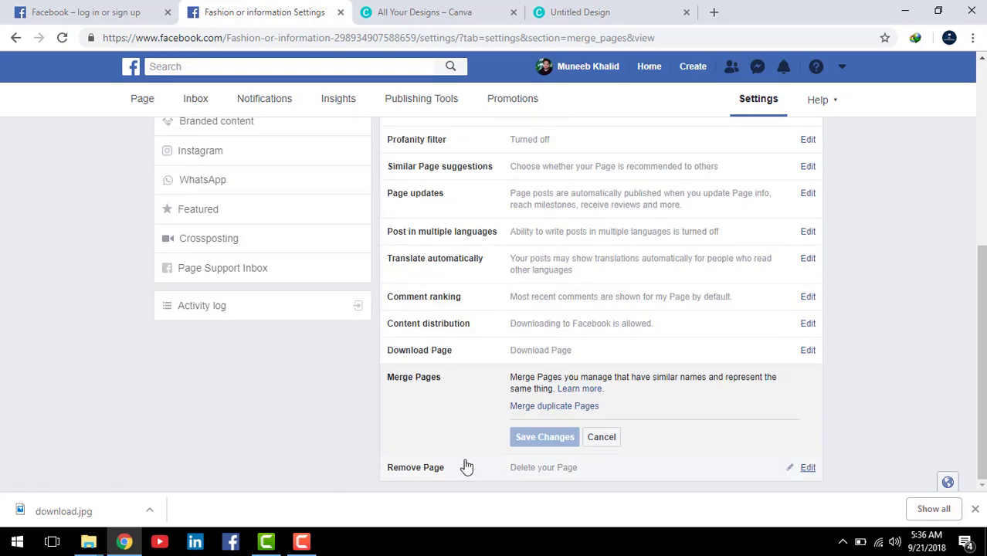
{"action": "scroll", "coordinate": [541, 371], "scroll_direction": "up", "scroll_amount": 4}
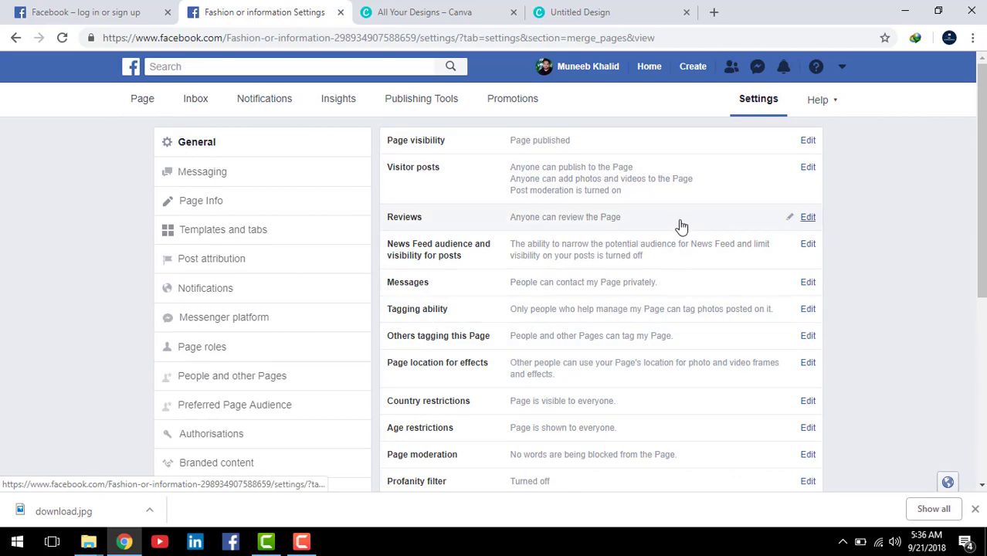
{"action": "scroll", "coordinate": [680, 228], "scroll_direction": "down", "scroll_amount": 2}
{"action": "scroll", "coordinate": [679, 228], "scroll_direction": "down", "scroll_amount": 3}
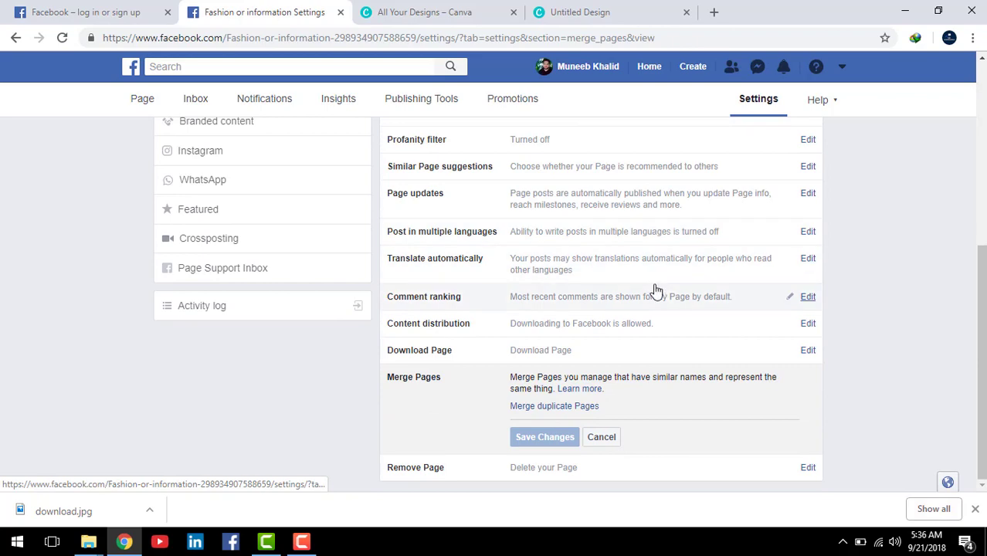
{"action": "scroll", "coordinate": [652, 293], "scroll_direction": "up", "scroll_amount": 5}
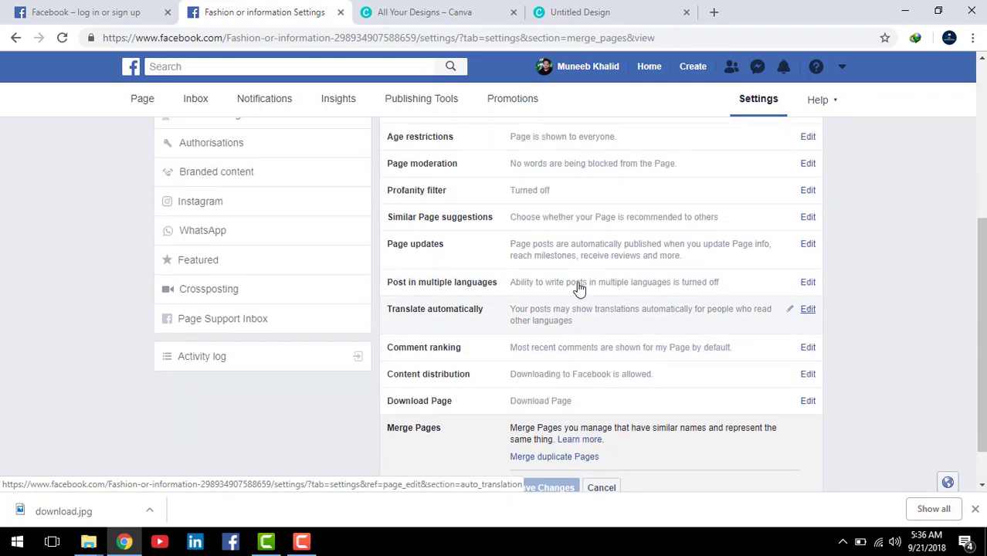
Step: Look over the page's Messaging settings, then switch to the 'All Your Designs – Canva' tab
{"action": "left_click", "coordinate": [214, 173]}
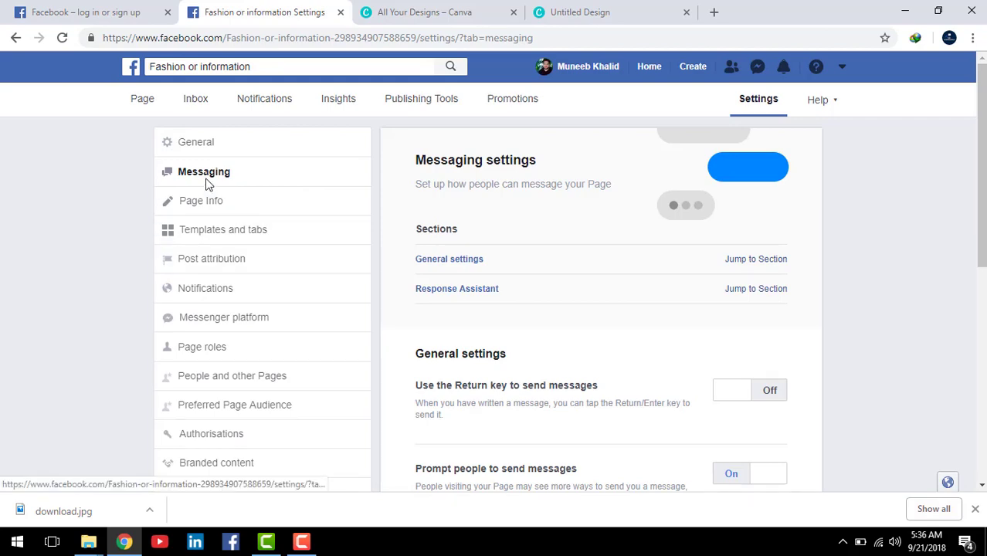
{"action": "scroll", "coordinate": [800, 287], "scroll_direction": "down", "scroll_amount": 6}
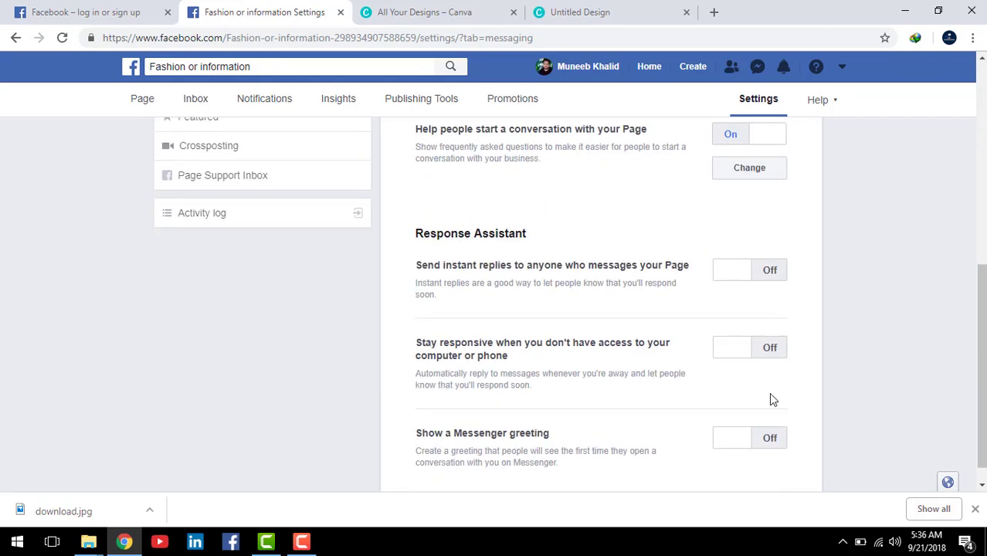
{"action": "scroll", "coordinate": [769, 392], "scroll_direction": "up", "scroll_amount": 10}
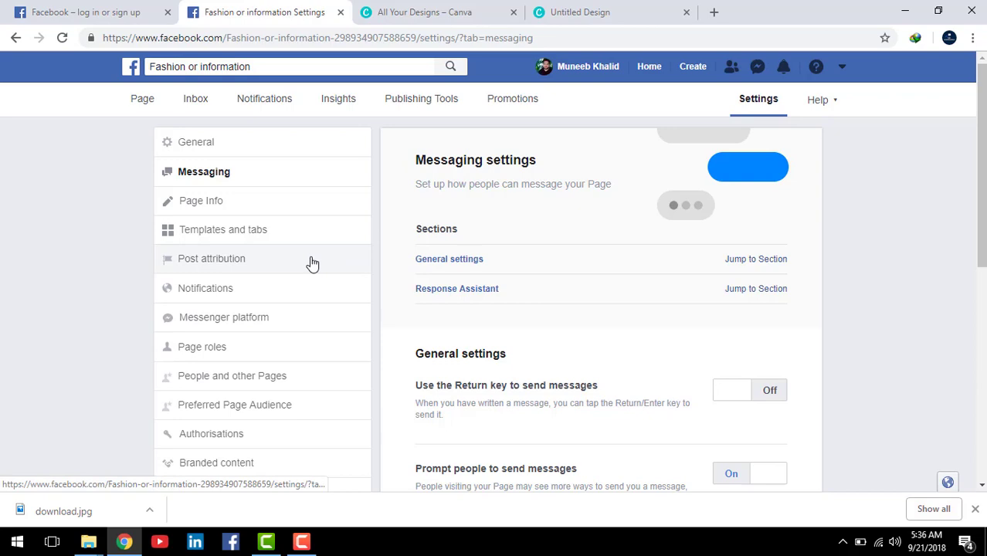
{"action": "left_click", "coordinate": [388, 17]}
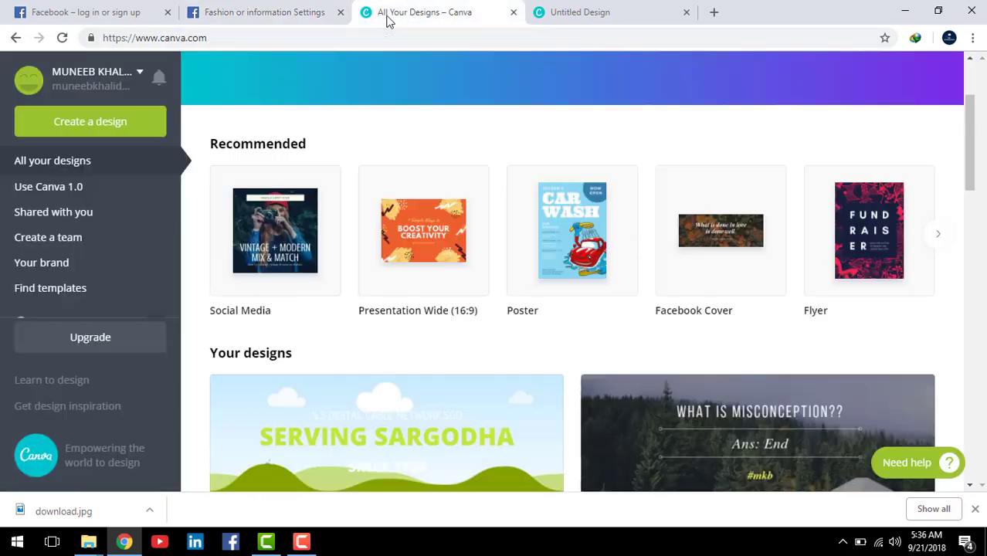
{"action": "left_click", "coordinate": [255, 37]}
Step: From the Canva tab's address bar, search Google for 'facebook logo'
{"action": "left_click", "coordinate": [78, 11]}
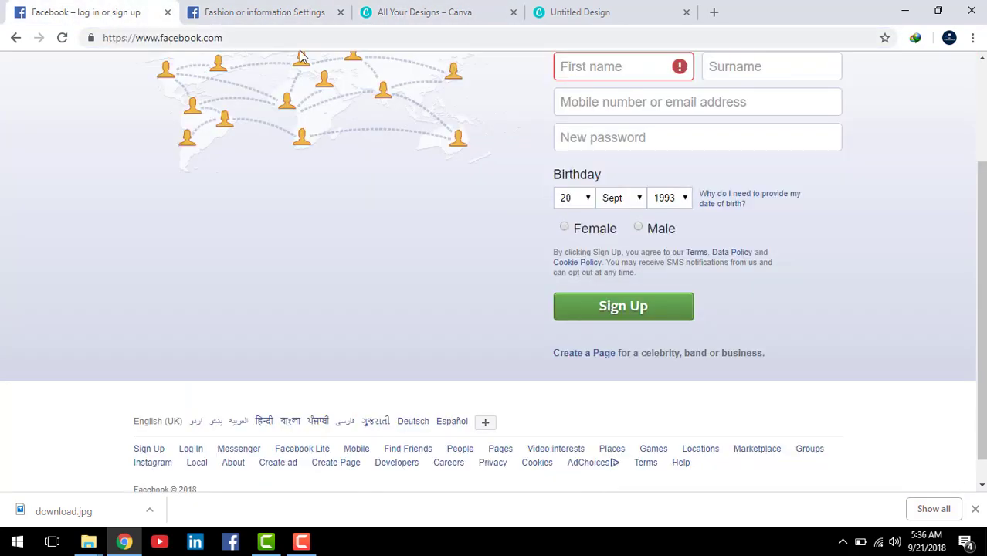
{"action": "left_click", "coordinate": [256, 14]}
{"action": "left_click", "coordinate": [404, 14]}
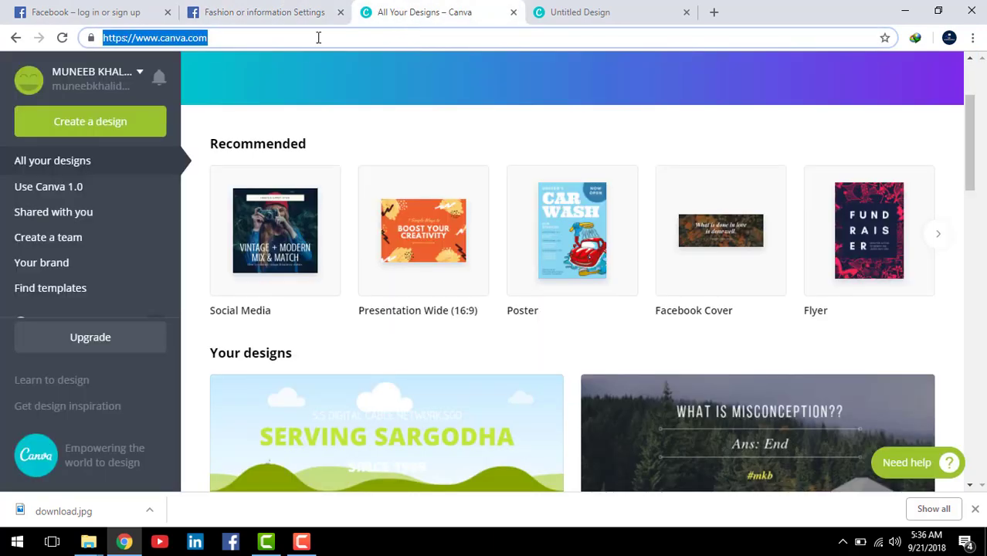
{"action": "type", "text": "fa"}
{"action": "key", "text": "Return"}
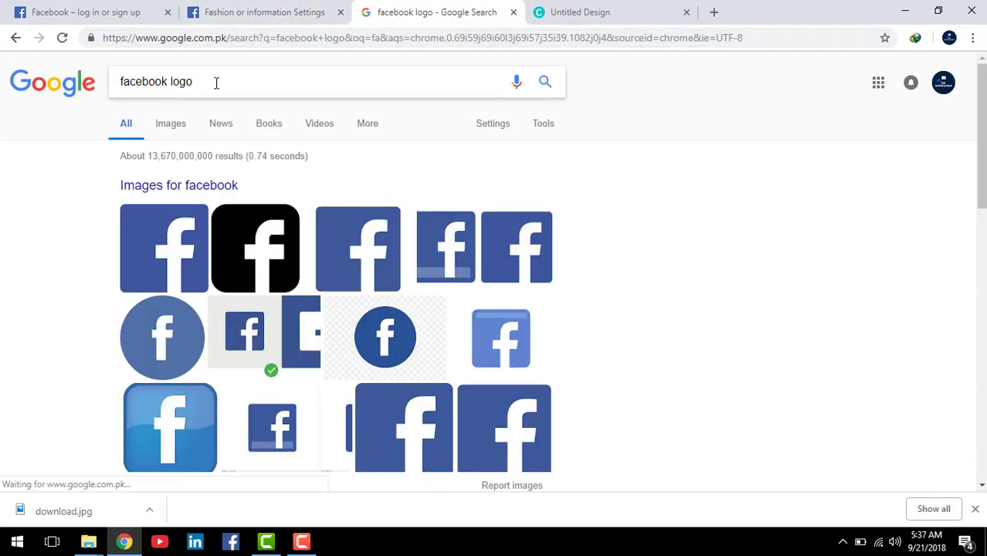
Step: Narrow the query to 'facebook' and open the 'Facebook - Log In or Sign Up' result
{"action": "left_click", "coordinate": [216, 82]}
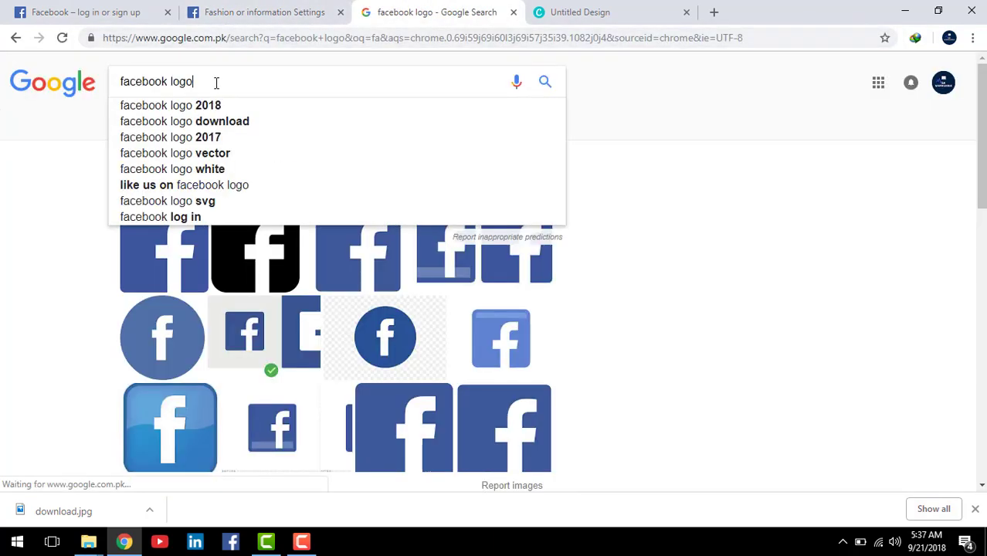
{"action": "key", "text": "BackSpace"}
{"action": "key", "text": "BackSpace"}
{"action": "key", "text": "BackSpace"}
{"action": "key", "text": "BackSpace"}
{"action": "key", "text": "BackSpace"}
{"action": "key", "text": "Return"}
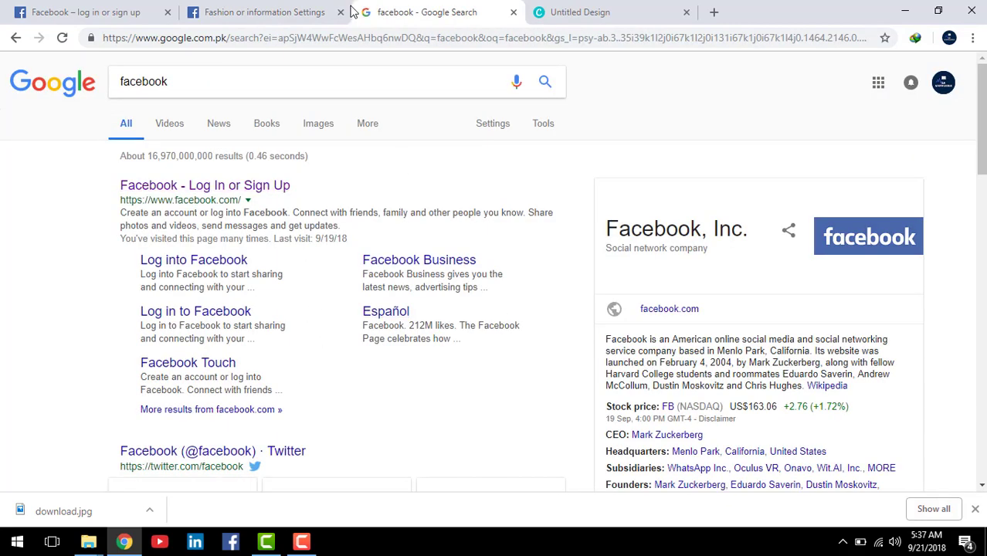
{"action": "left_click", "coordinate": [224, 186]}
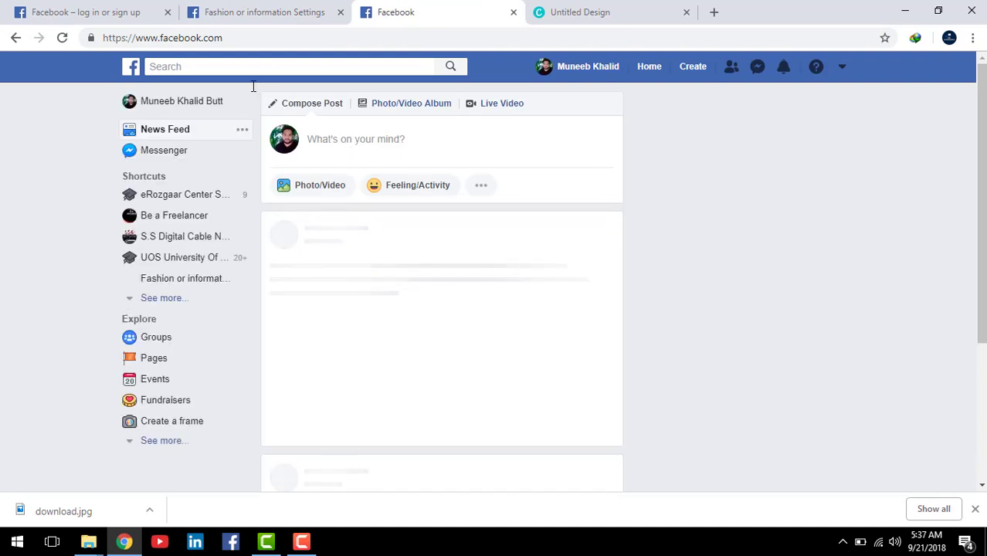
Step: Open the S.S Digital Cable Network,Sgd page and show its Messaging settings
{"action": "left_click", "coordinate": [231, 67]}
{"action": "type", "text": "s"}
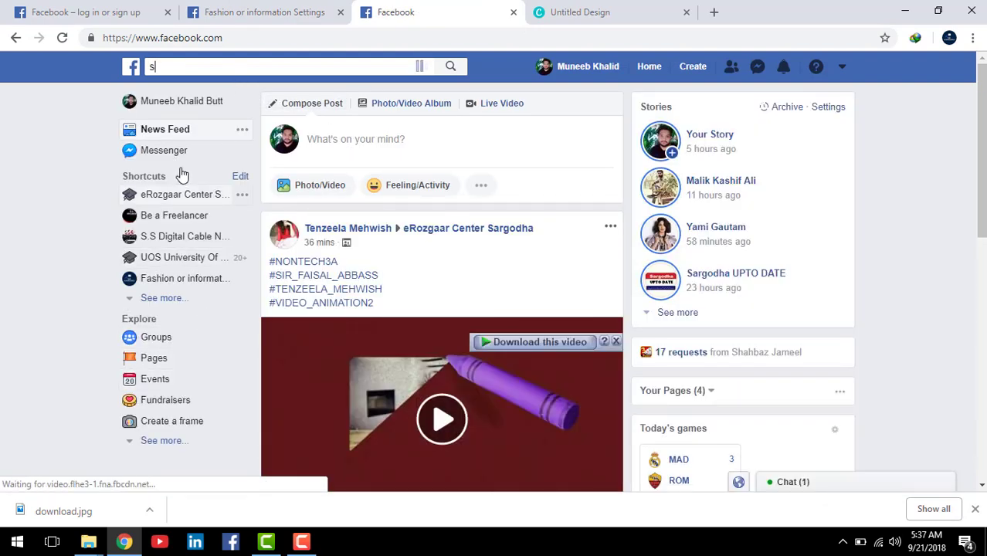
{"action": "left_click", "coordinate": [185, 237]}
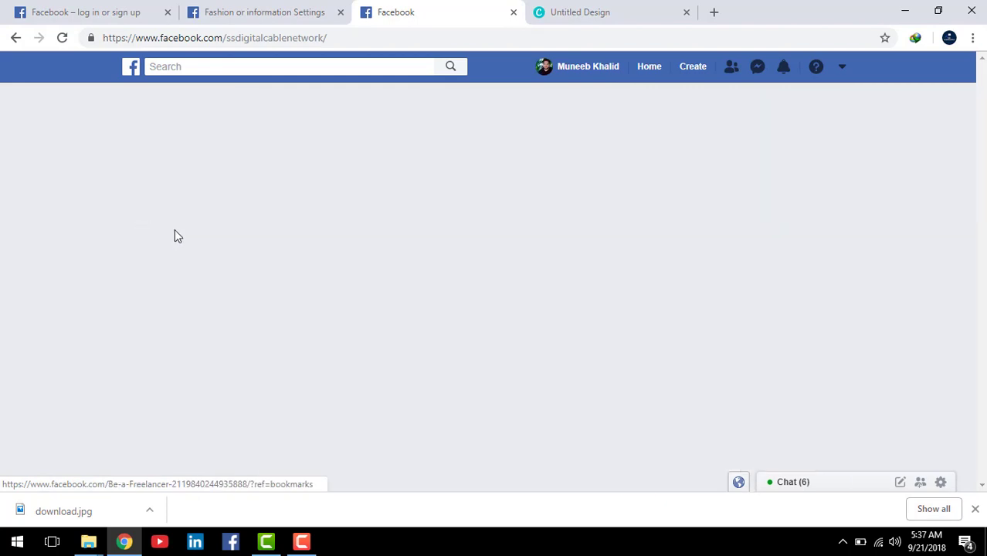
{"action": "scroll", "coordinate": [722, 313], "scroll_direction": "down", "scroll_amount": 3}
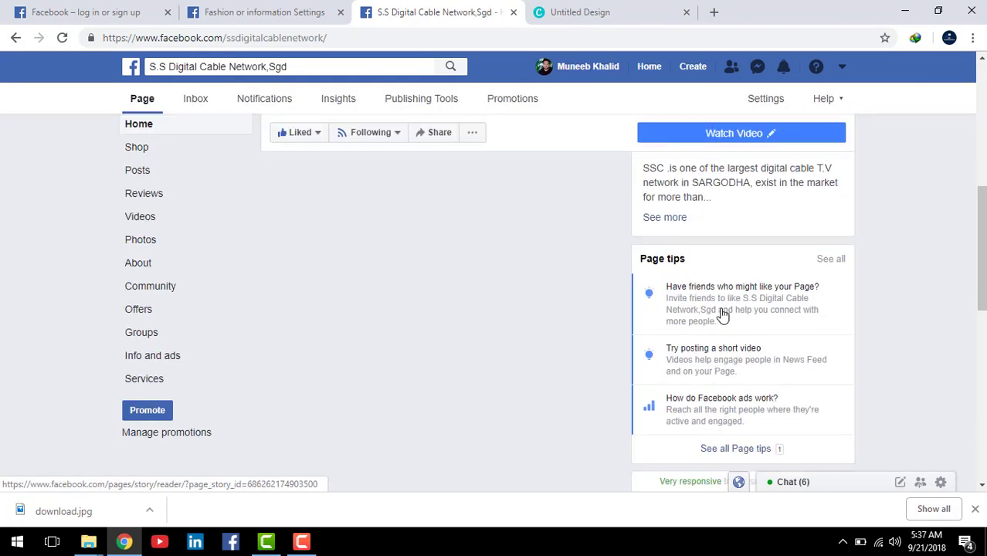
{"action": "scroll", "coordinate": [718, 301], "scroll_direction": "up", "scroll_amount": 5}
{"action": "left_click", "coordinate": [765, 98]}
{"action": "scroll", "coordinate": [786, 146], "scroll_direction": "down", "scroll_amount": 4}
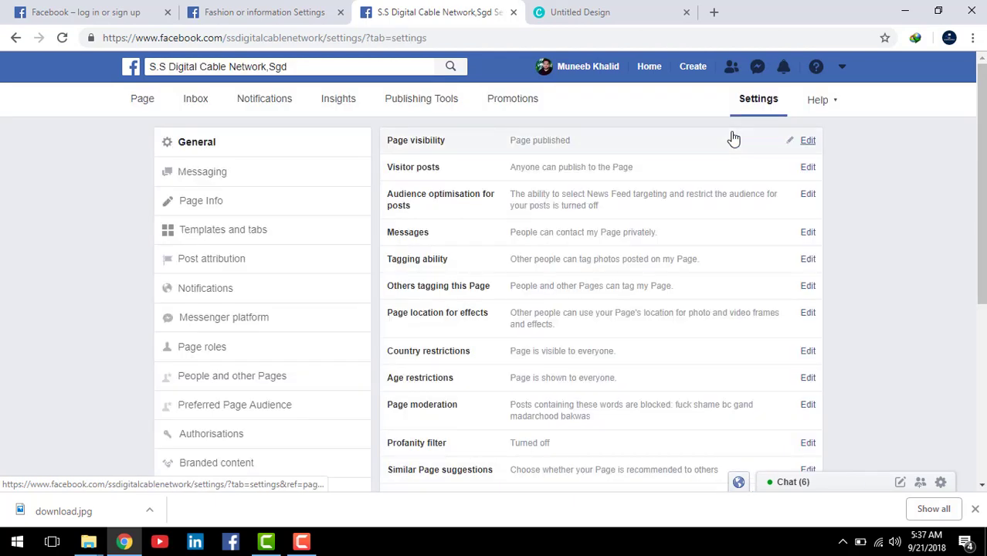
{"action": "left_click", "coordinate": [286, 178]}
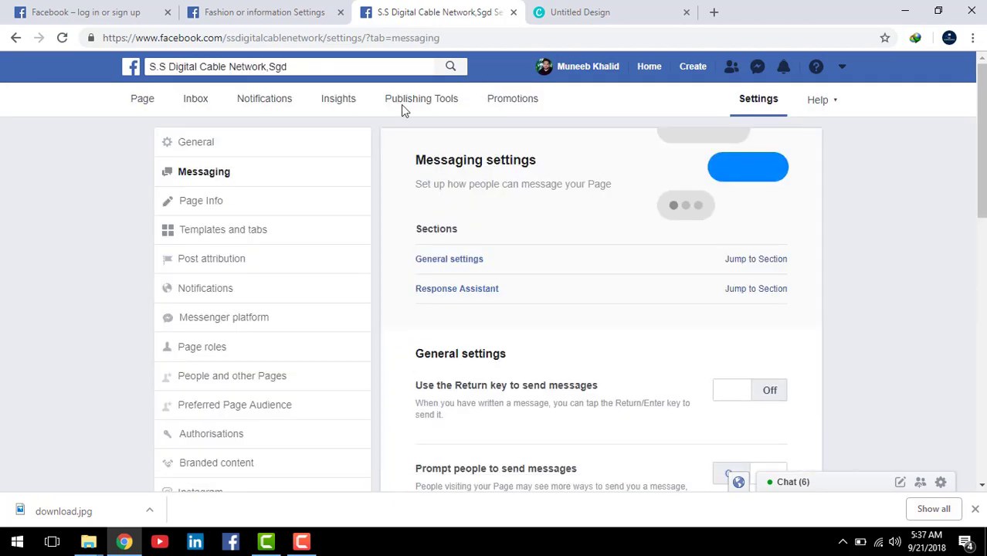
Step: Compare both pages' tabs and return to the Fashion or information messaging settings
{"action": "left_click", "coordinate": [245, 17]}
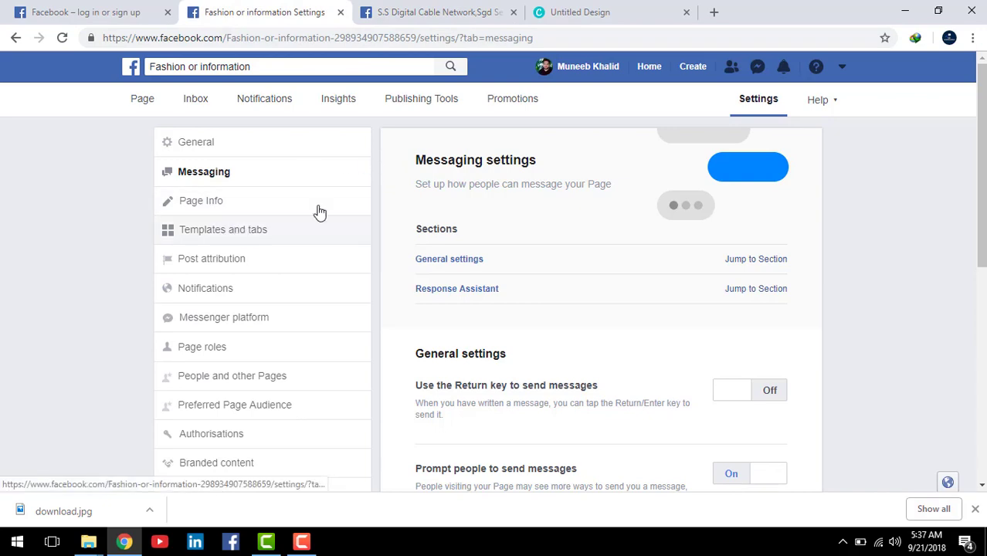
{"action": "left_click", "coordinate": [424, 16]}
{"action": "scroll", "coordinate": [684, 300], "scroll_direction": "down", "scroll_amount": 2}
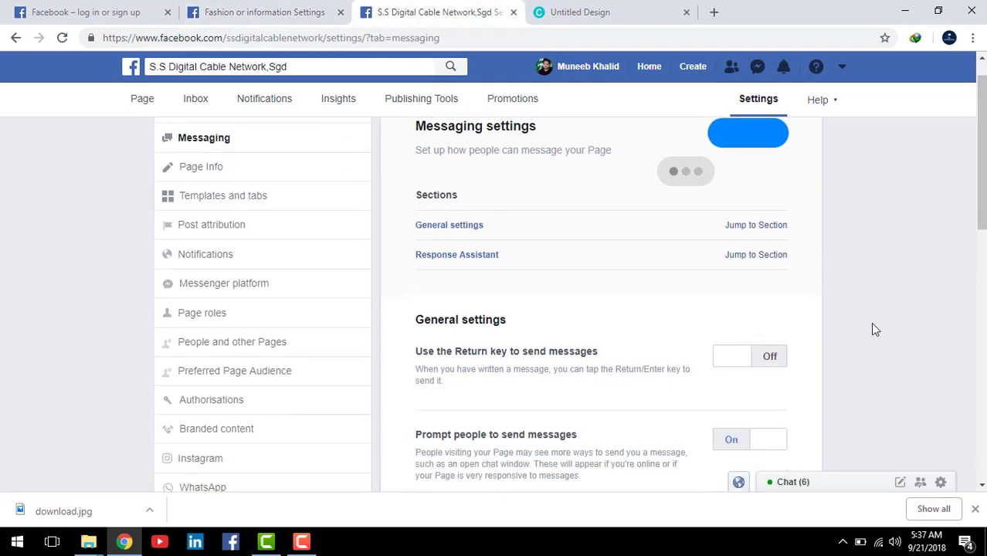
{"action": "scroll", "coordinate": [708, 315], "scroll_direction": "up", "scroll_amount": 2}
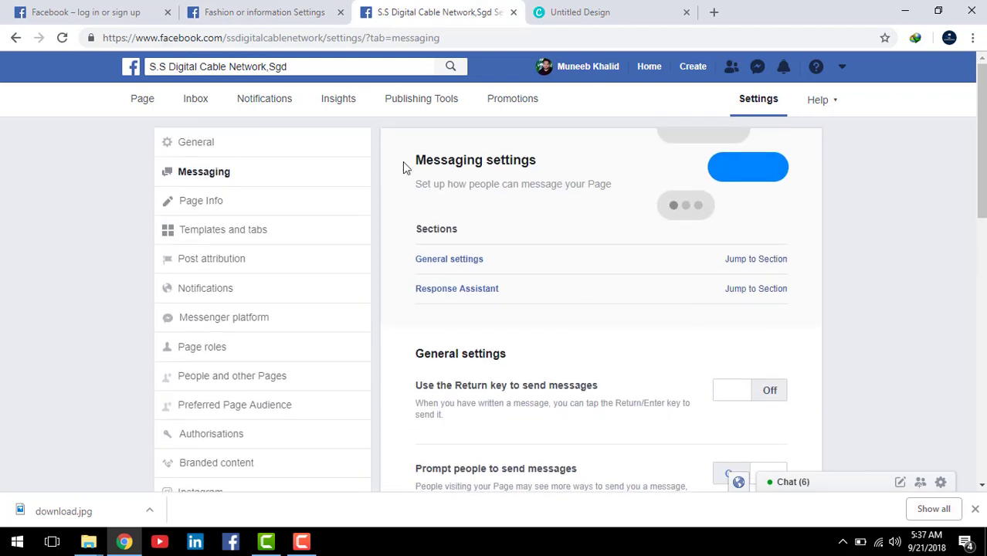
{"action": "left_click", "coordinate": [261, 14]}
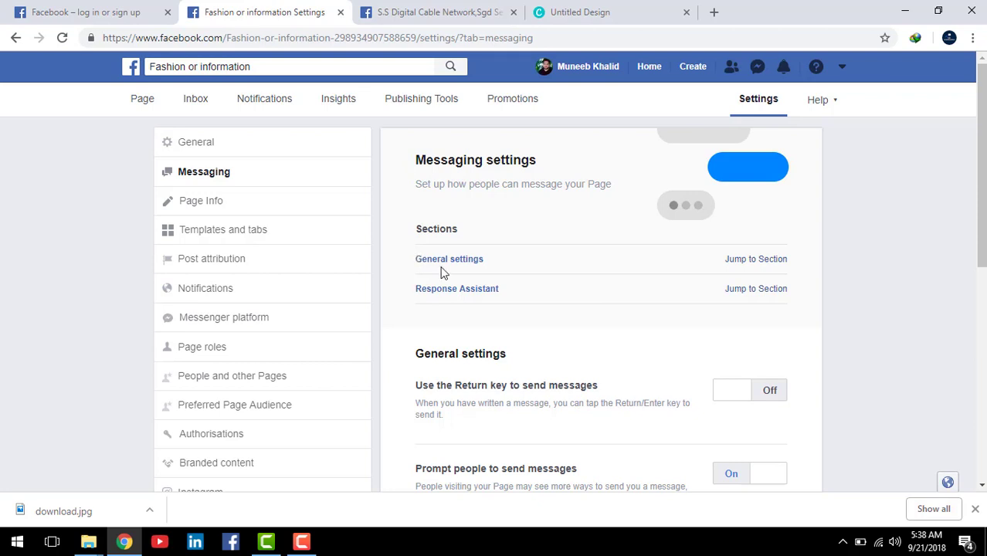
{"action": "scroll", "coordinate": [604, 280], "scroll_direction": "down", "scroll_amount": 1}
{"action": "scroll", "coordinate": [615, 326], "scroll_direction": "down", "scroll_amount": 1}
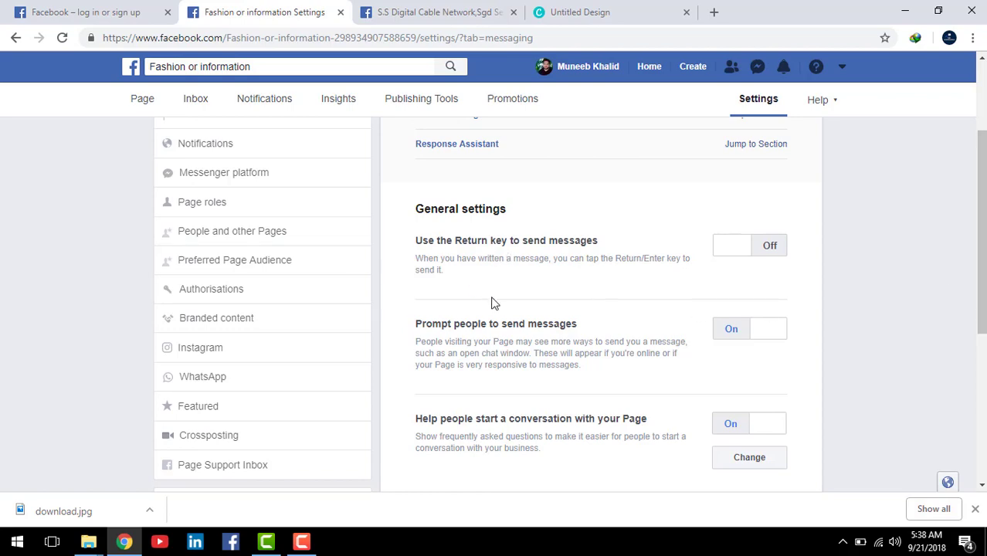
{"action": "scroll", "coordinate": [447, 286], "scroll_direction": "up", "scroll_amount": 2}
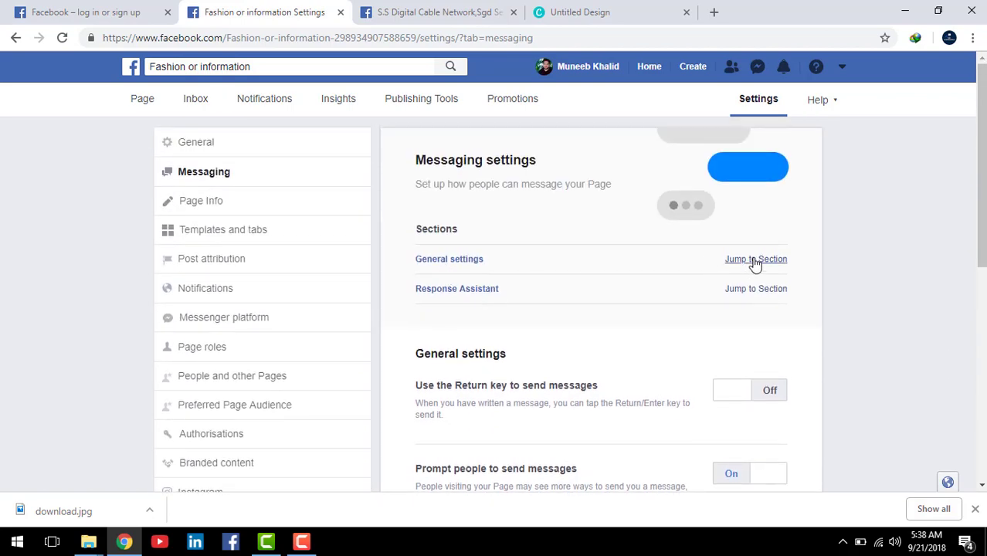
{"action": "scroll", "coordinate": [755, 264], "scroll_direction": "down", "scroll_amount": 2}
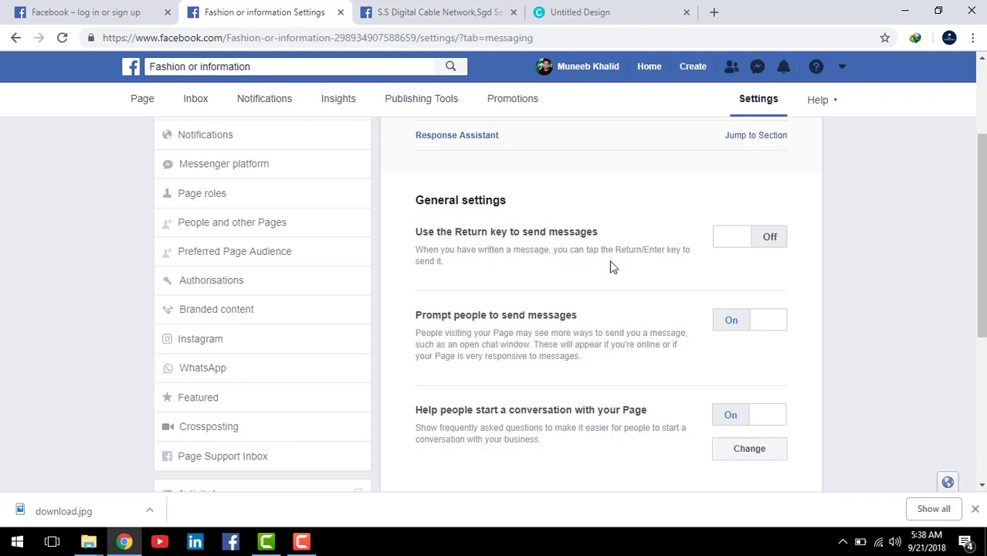
Step: Turn on sending messages with the Return key, then scroll down the Messaging settings
{"action": "left_click", "coordinate": [730, 244]}
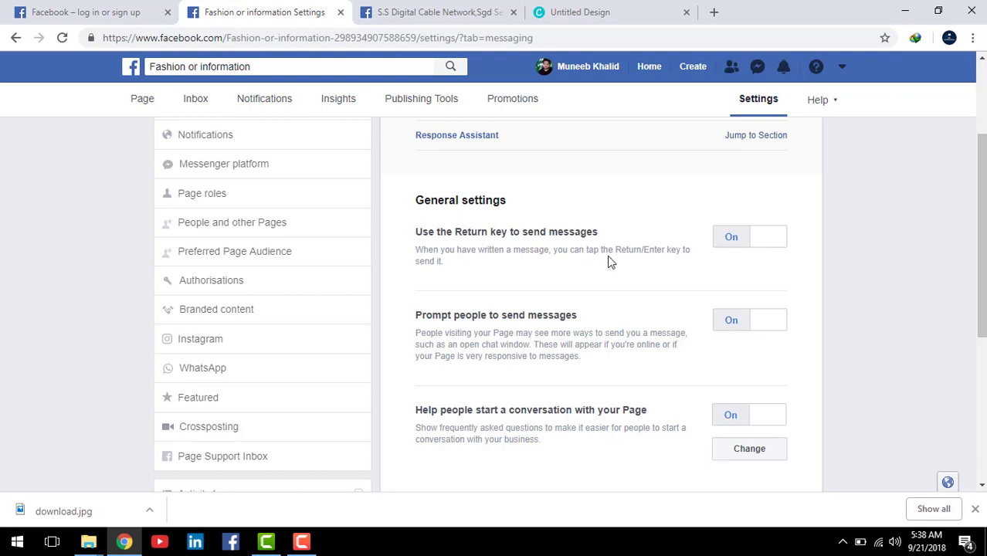
{"action": "scroll", "coordinate": [608, 255], "scroll_direction": "down", "scroll_amount": 1}
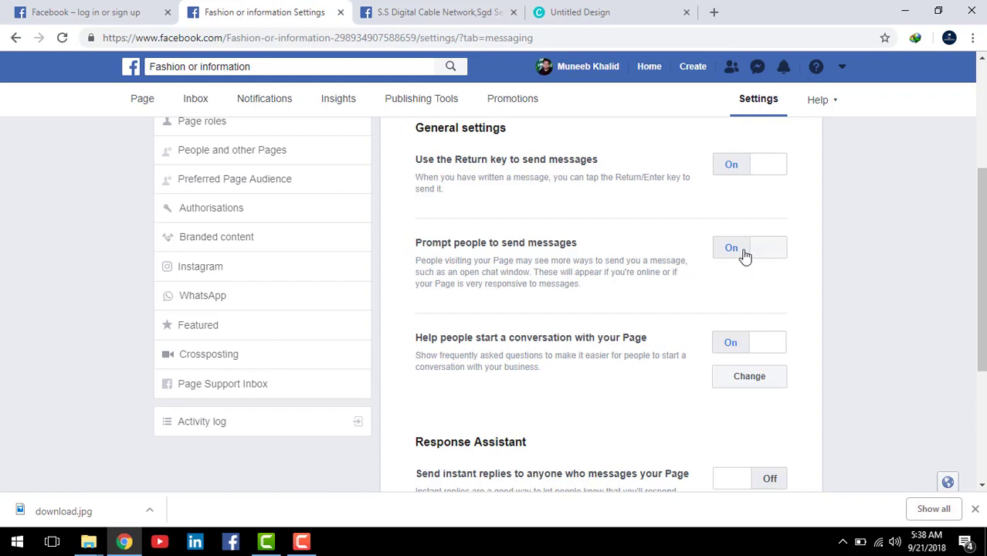
{"action": "scroll", "coordinate": [689, 280], "scroll_direction": "down", "scroll_amount": 1}
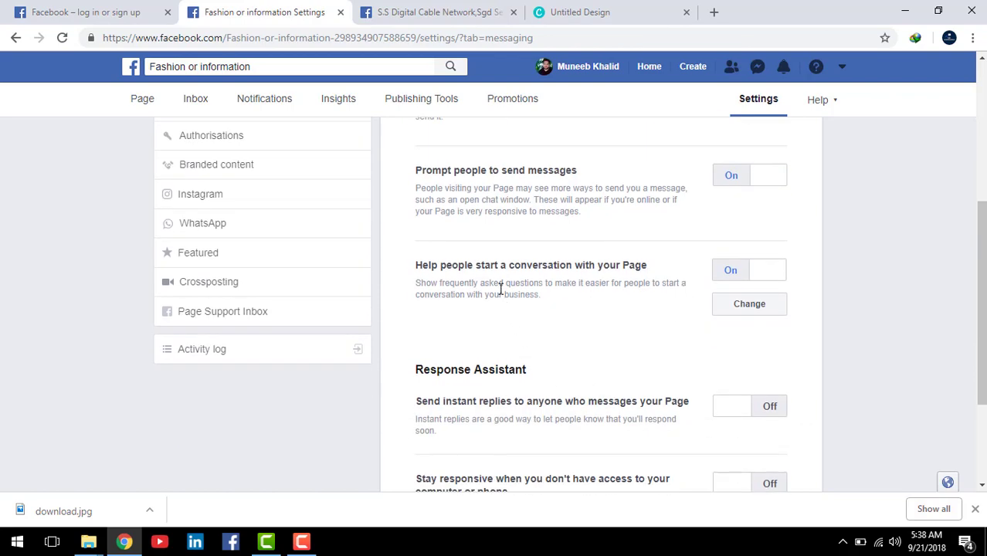
{"action": "scroll", "coordinate": [656, 320], "scroll_direction": "down", "scroll_amount": 1}
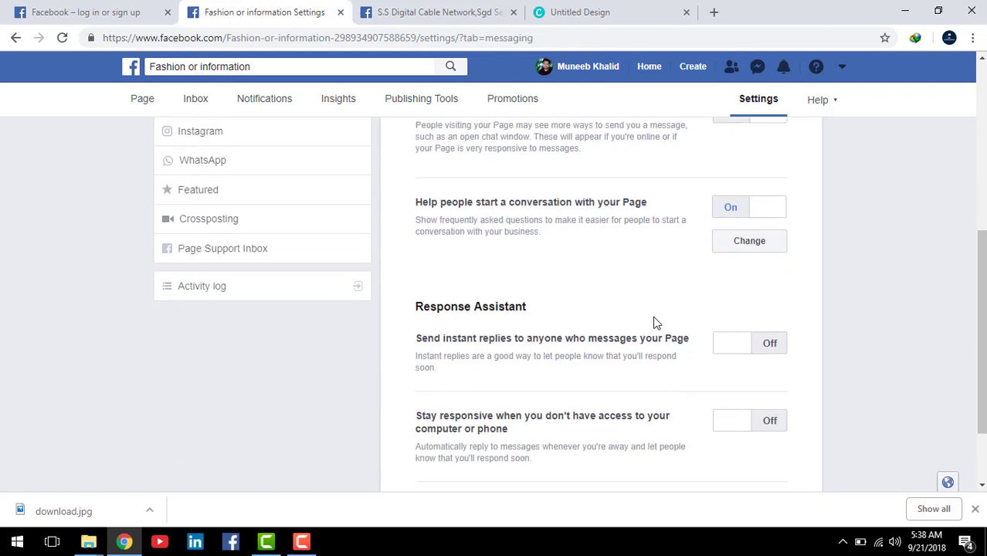
{"action": "scroll", "coordinate": [654, 322], "scroll_direction": "up", "scroll_amount": 2}
{"action": "scroll", "coordinate": [652, 313], "scroll_direction": "down", "scroll_amount": 1}
{"action": "scroll", "coordinate": [653, 309], "scroll_direction": "down", "scroll_amount": 2}
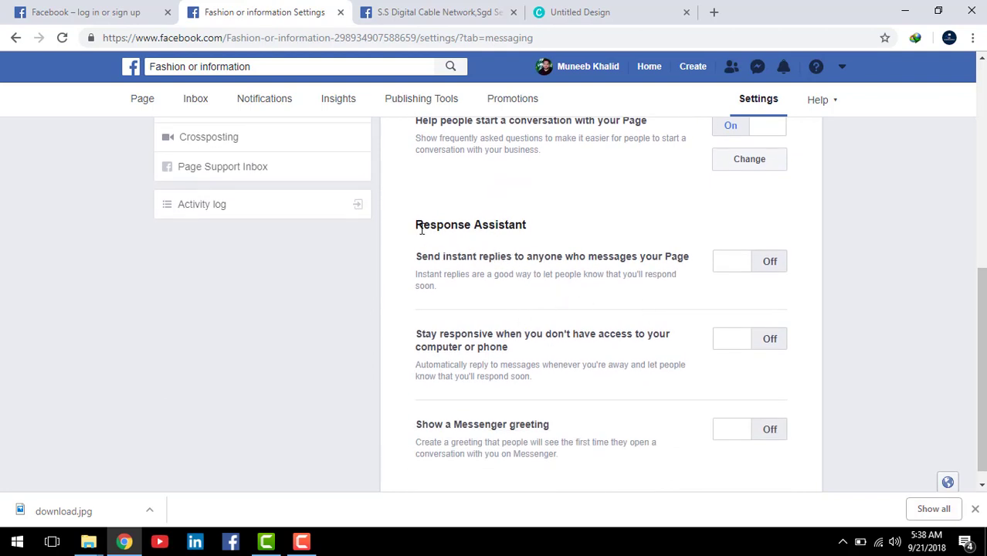
Step: Highlight the Response Assistant heading, with instant replies, responsiveness and greeting all Off
{"action": "left_click_drag", "start_coordinate": [418, 224], "coordinate": [535, 230]}
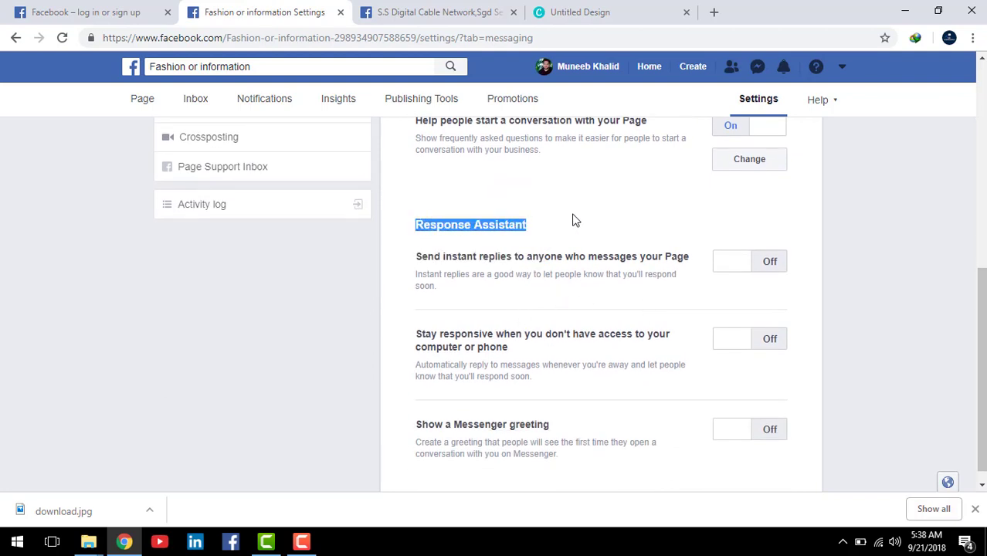
{"action": "left_click", "coordinate": [545, 229]}
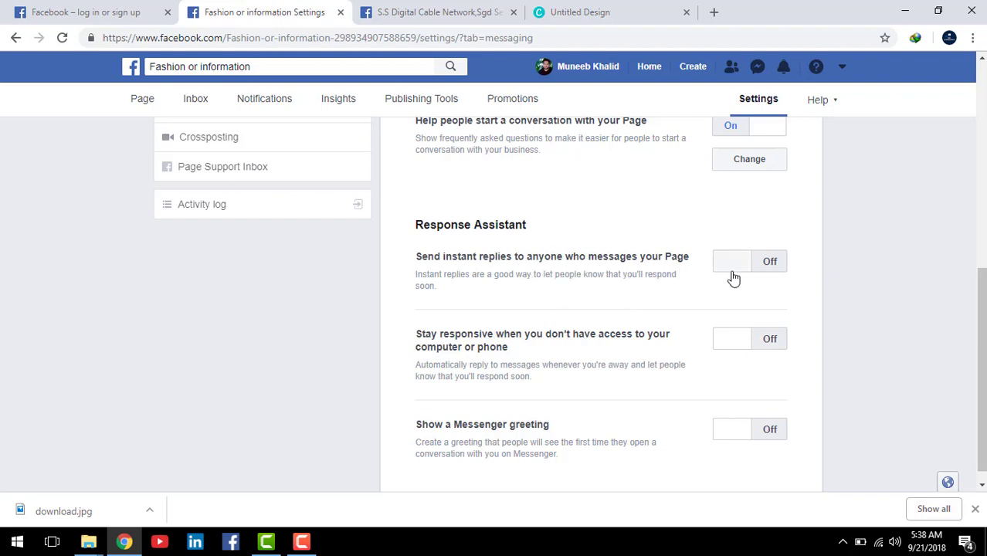
{"action": "scroll", "coordinate": [729, 395], "scroll_direction": "down", "scroll_amount": 1}
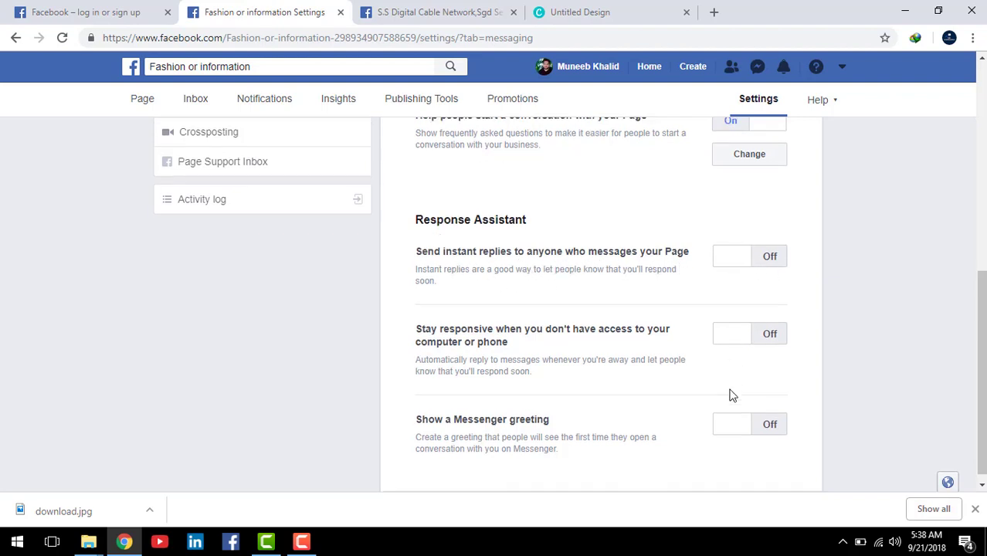
{"action": "scroll", "coordinate": [727, 390], "scroll_direction": "up", "scroll_amount": 1}
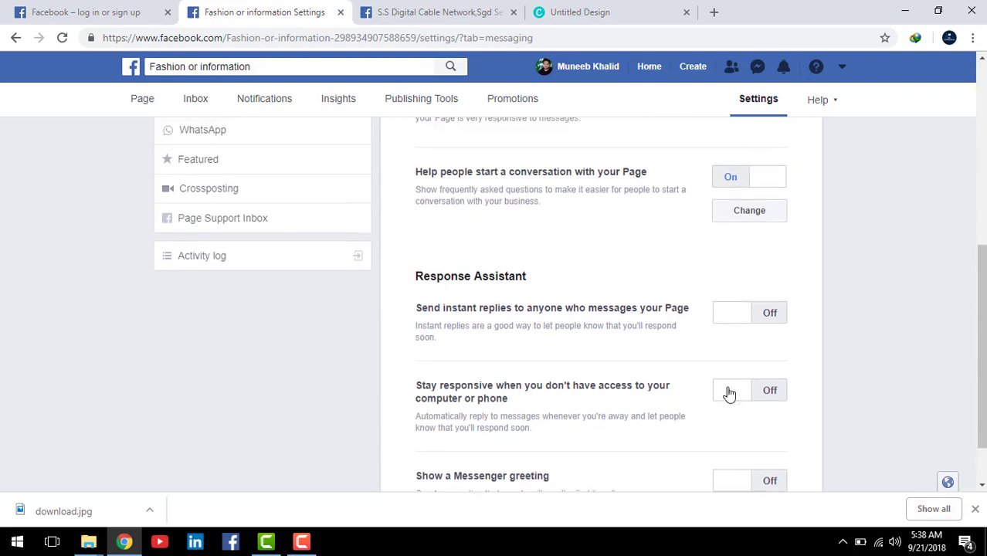
Step: Turn on instant replies, select the reply text, then switch to the S.S Digital Cable Network settings
{"action": "left_click", "coordinate": [738, 323]}
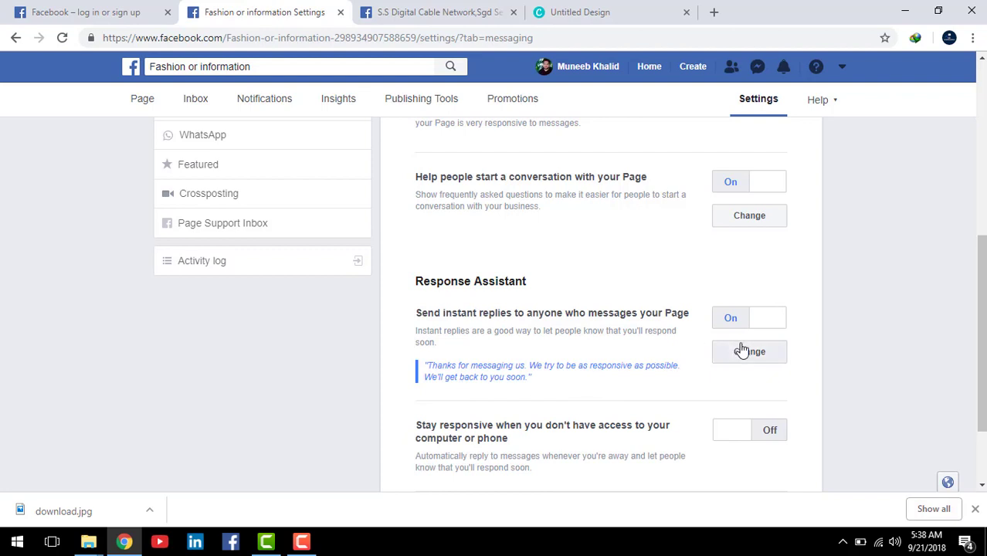
{"action": "scroll", "coordinate": [548, 319], "scroll_direction": "down", "scroll_amount": 2}
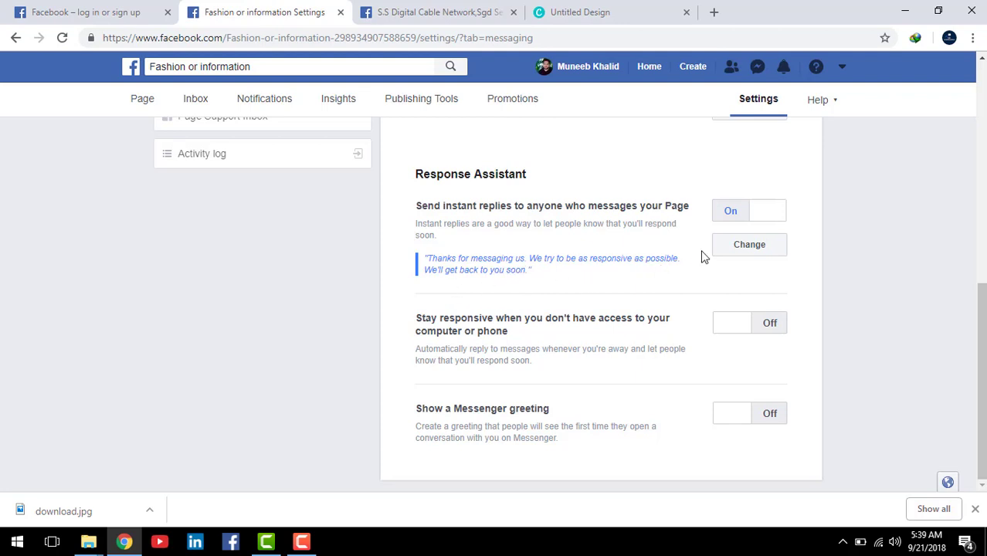
{"action": "left_click", "coordinate": [751, 246]}
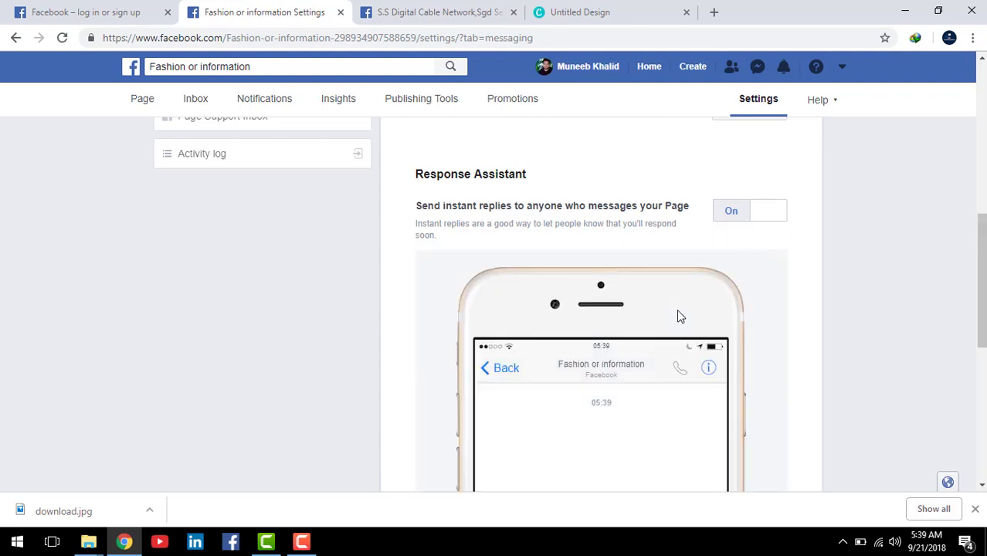
{"action": "scroll", "coordinate": [713, 284], "scroll_direction": "down", "scroll_amount": 2}
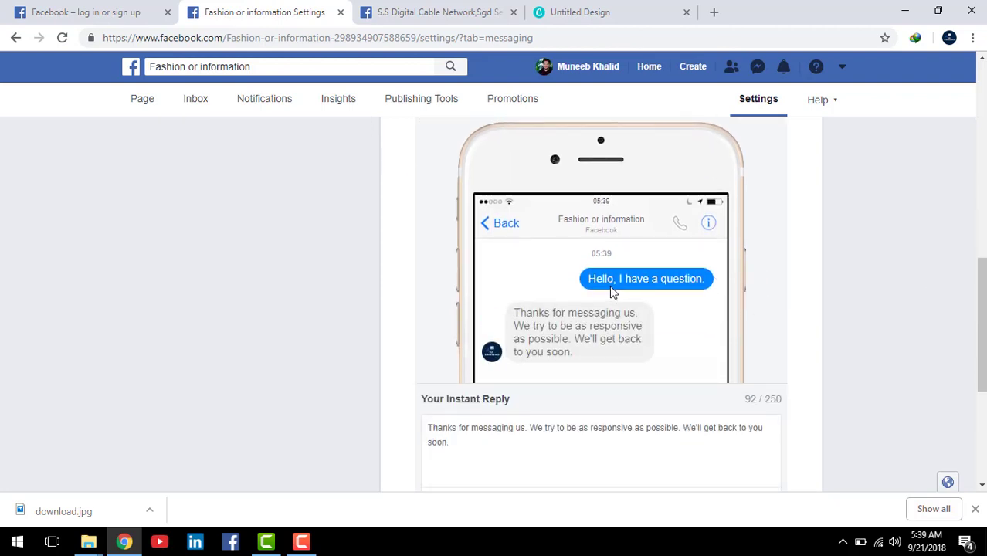
{"action": "scroll", "coordinate": [715, 284], "scroll_direction": "down", "scroll_amount": 1}
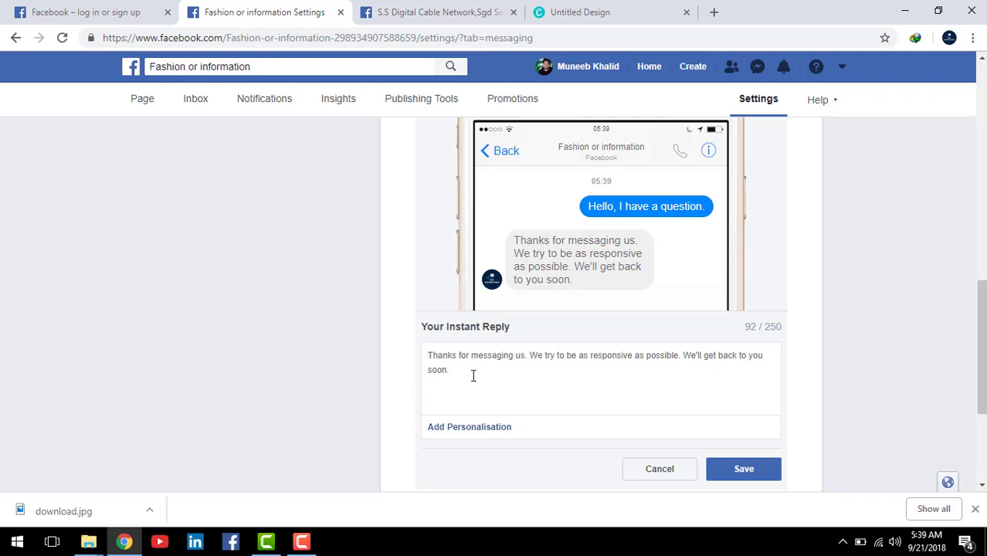
{"action": "left_click_drag", "start_coordinate": [454, 371], "coordinate": [423, 356]}
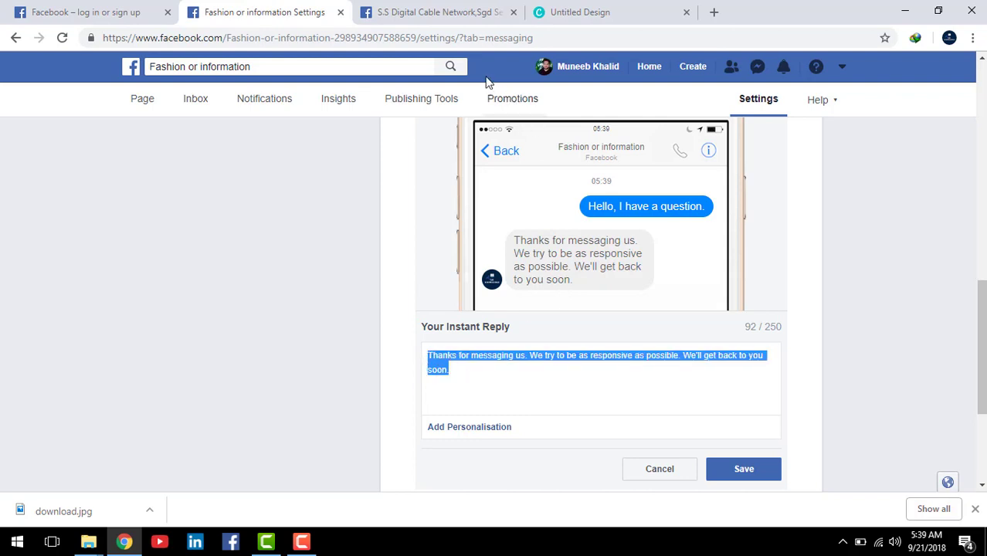
{"action": "left_click", "coordinate": [432, 14]}
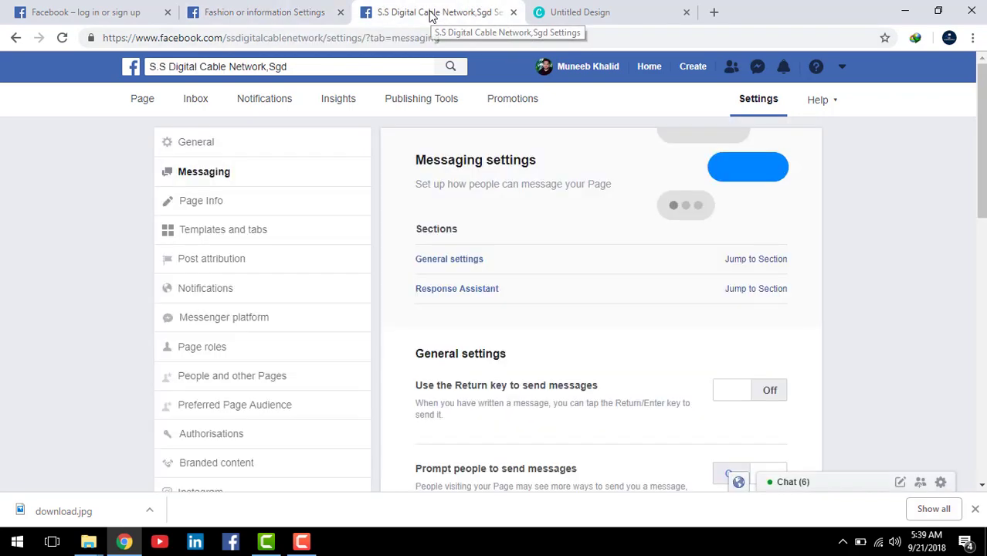
Step: Review the S.S Digital Cable Network page's instant reply, then return to the Fashion or information tab
{"action": "left_click", "coordinate": [757, 292]}
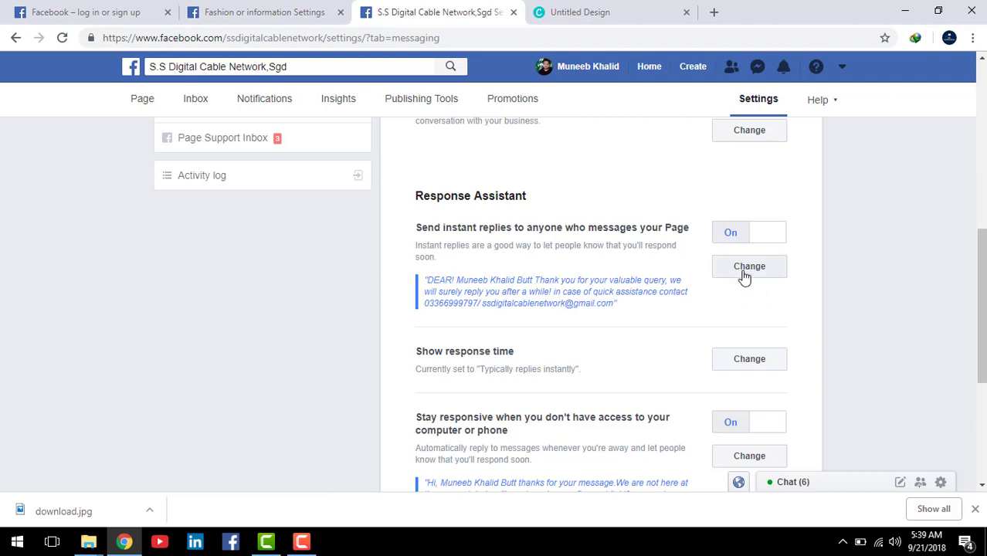
{"action": "left_click", "coordinate": [743, 277]}
{"action": "scroll", "coordinate": [690, 364], "scroll_direction": "down", "scroll_amount": 3}
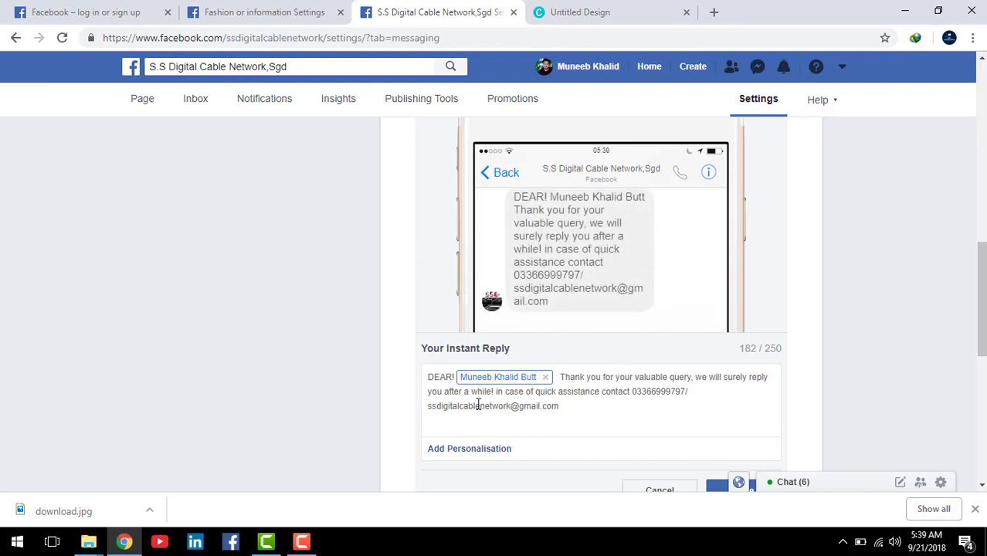
{"action": "scroll", "coordinate": [626, 379], "scroll_direction": "up", "scroll_amount": 4}
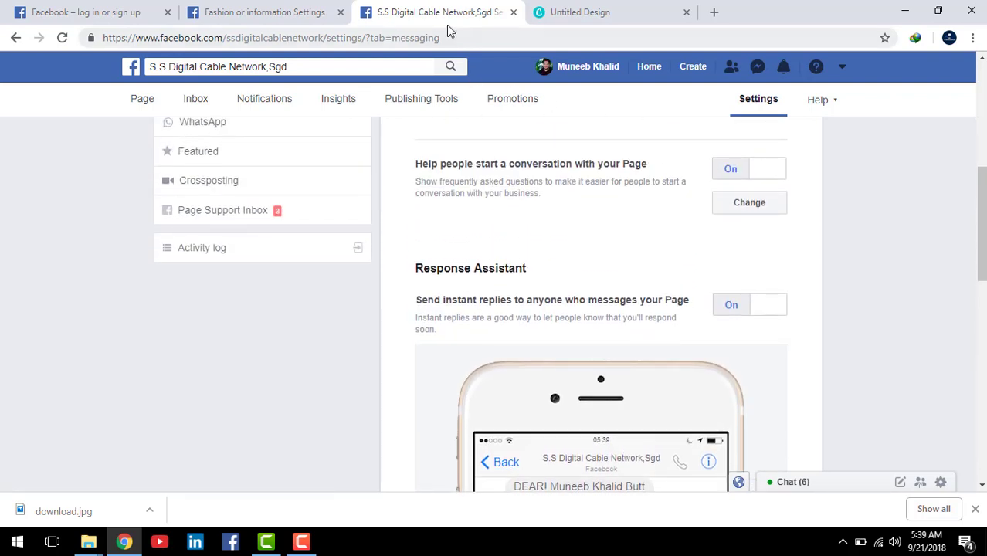
{"action": "left_click", "coordinate": [301, 14]}
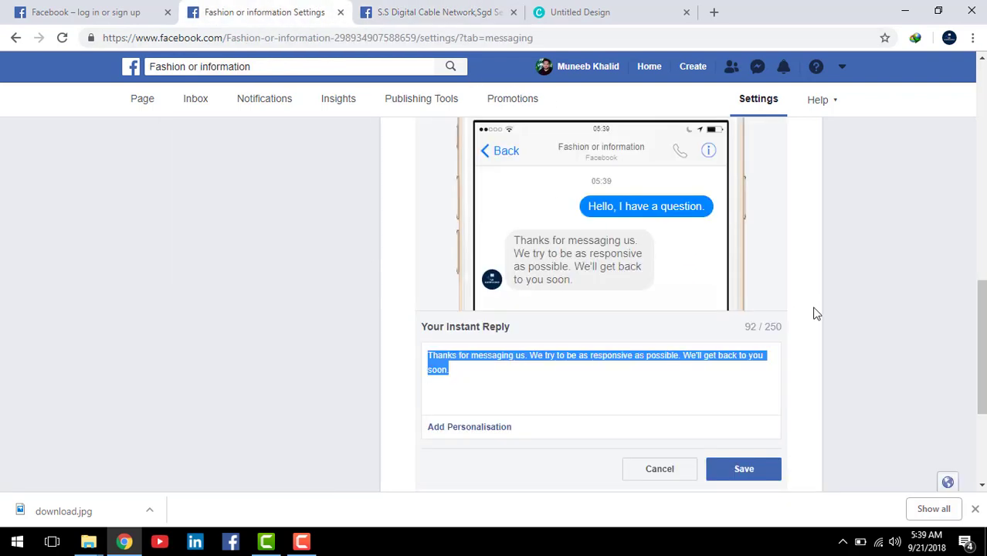
Step: Insert the Person's full name field at the start of the instant reply and save it
{"action": "scroll", "coordinate": [816, 313], "scroll_direction": "down", "scroll_amount": 2}
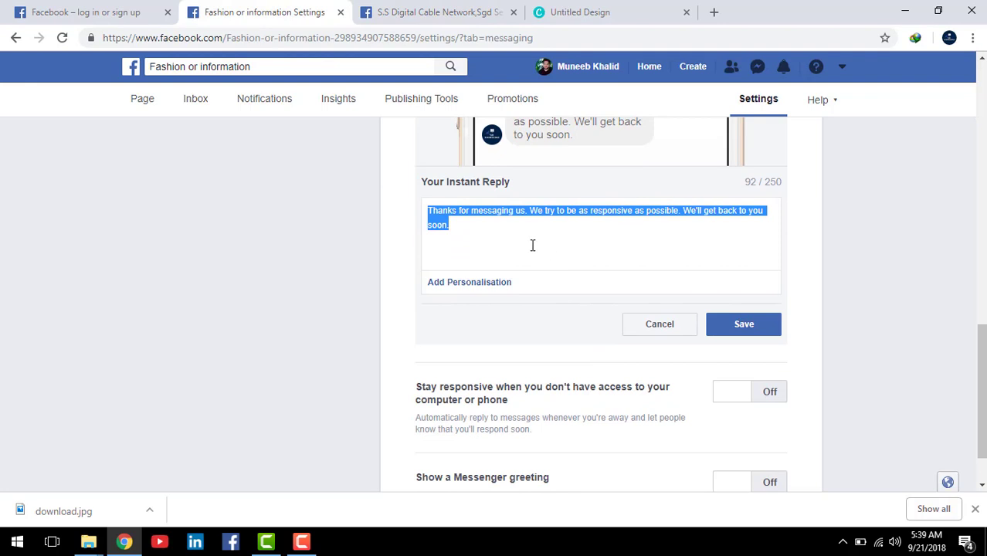
{"action": "scroll", "coordinate": [531, 244], "scroll_direction": "up", "scroll_amount": 2}
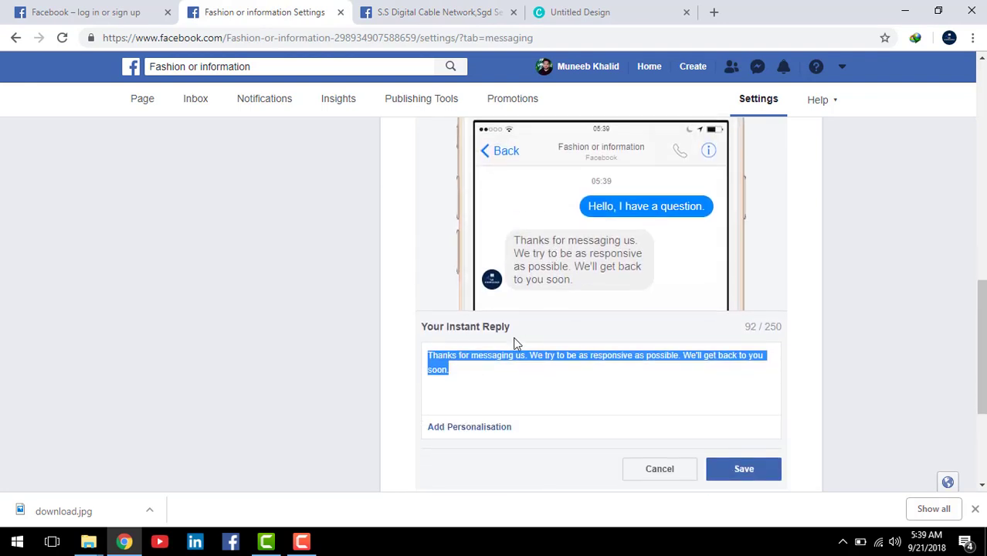
{"action": "triple_click", "coordinate": [527, 384]}
{"action": "left_click", "coordinate": [455, 357]}
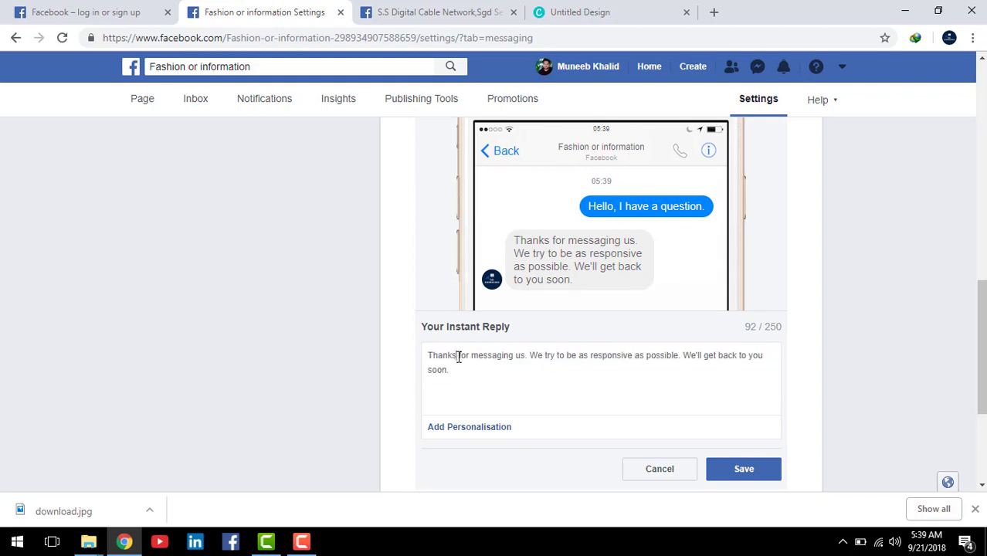
{"action": "left_click", "coordinate": [472, 432]}
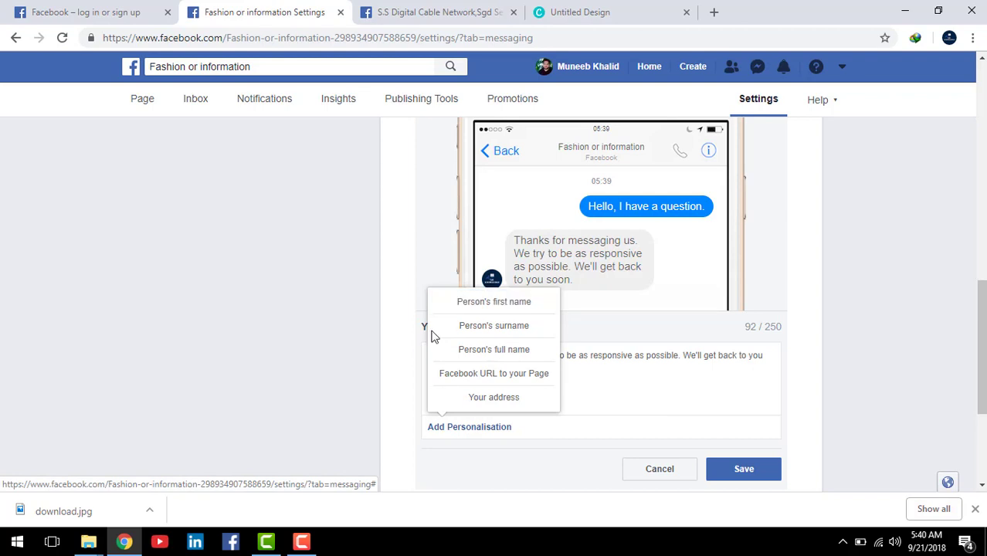
{"action": "left_click", "coordinate": [507, 357]}
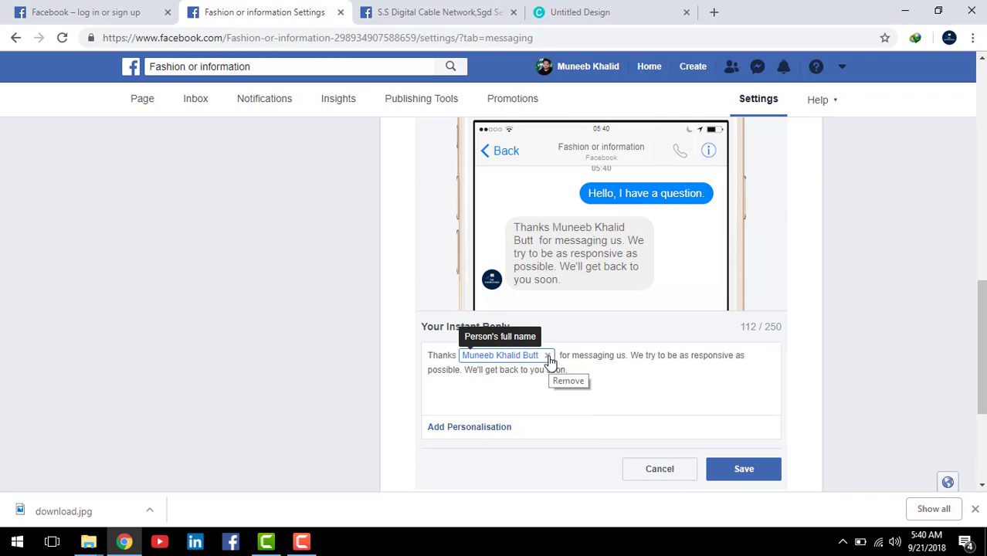
{"action": "left_click", "coordinate": [548, 357]}
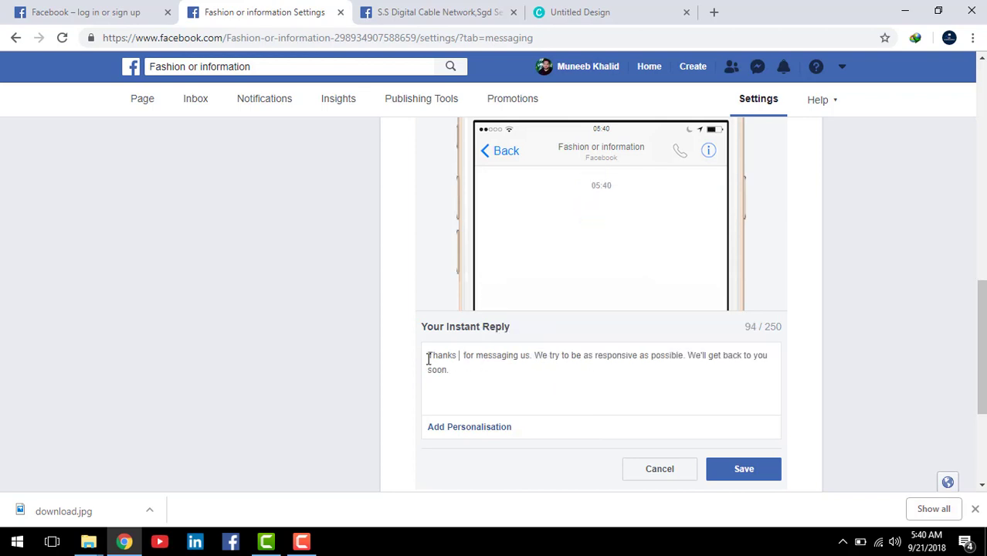
{"action": "left_click", "coordinate": [462, 432]}
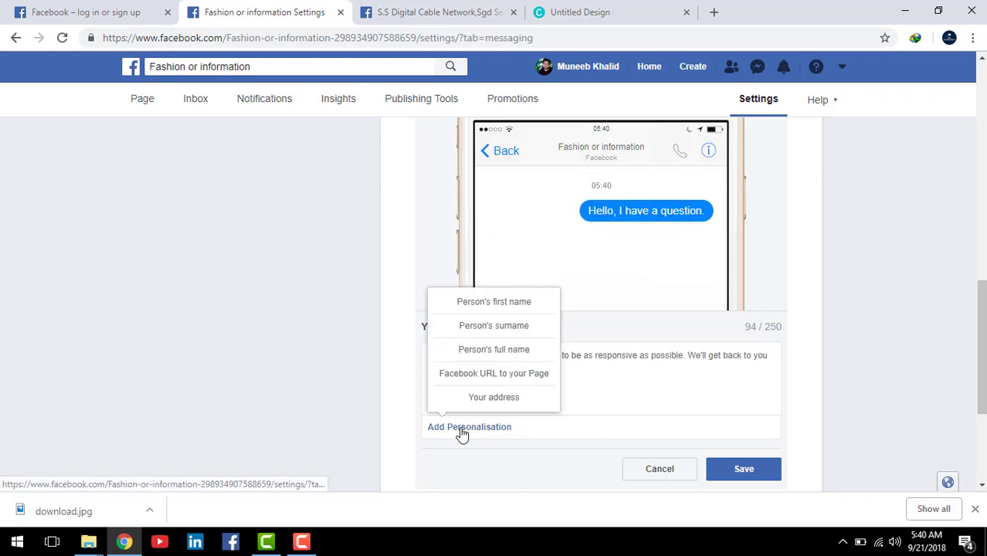
{"action": "left_click", "coordinate": [491, 354]}
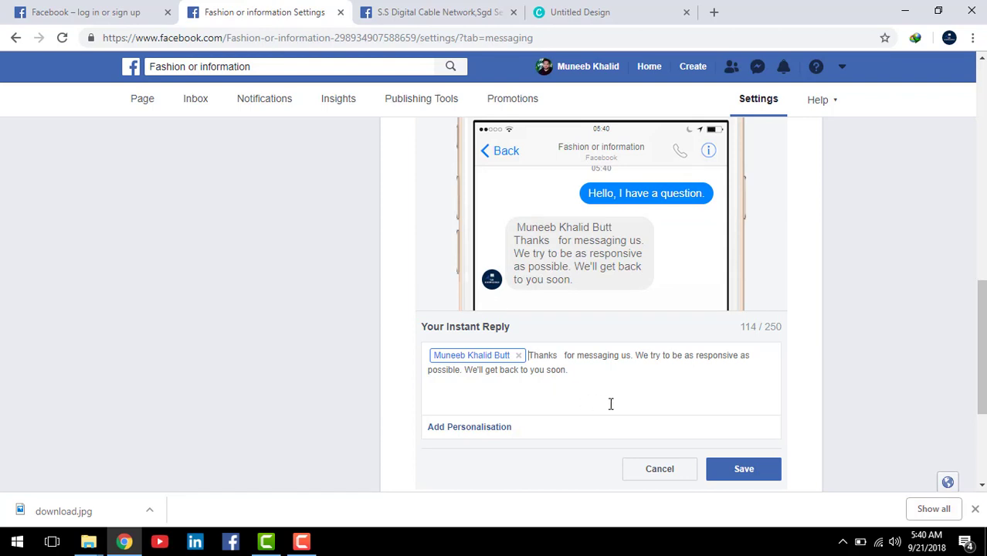
{"action": "left_click", "coordinate": [757, 474]}
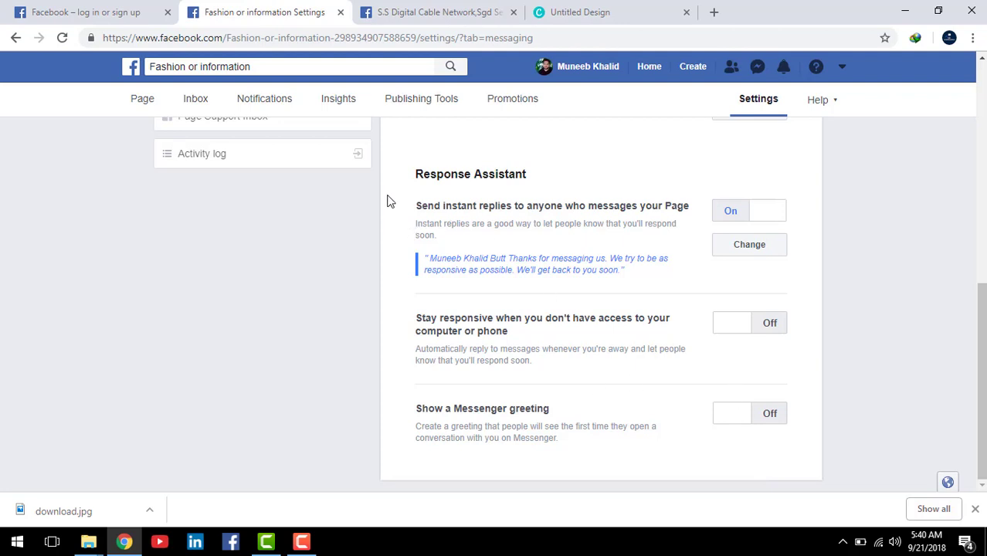
Step: Switch the 'Stay responsive' away message to On
{"action": "mouse_move", "coordinate": [390, 163]}
{"action": "left_mouse_down"}
{"action": "mouse_move", "coordinate": [483, 272]}
{"action": "mouse_move", "coordinate": [452, 275]}
{"action": "mouse_move", "coordinate": [434, 255]}
{"action": "left_mouse_up"}
{"action": "key", "text": "Escape"}
{"action": "left_click", "coordinate": [739, 330]}
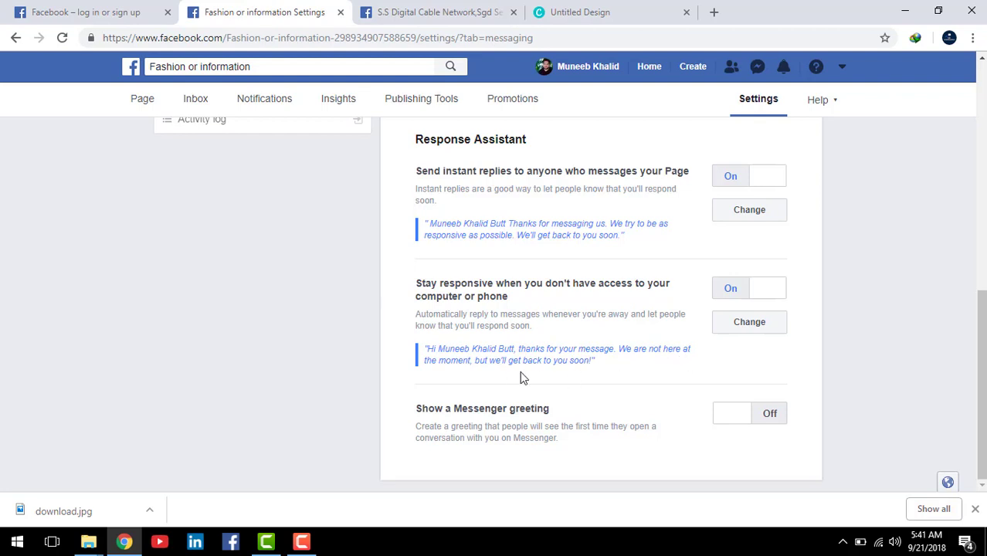
{"action": "left_click", "coordinate": [748, 328]}
{"action": "scroll", "coordinate": [595, 342], "scroll_direction": "down", "scroll_amount": 2}
{"action": "scroll", "coordinate": [594, 342], "scroll_direction": "up", "scroll_amount": 1}
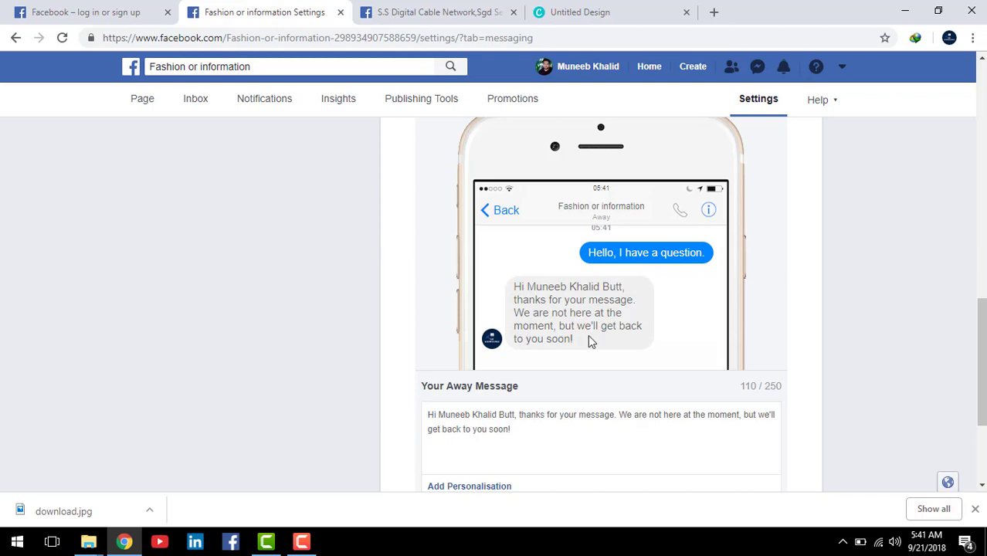
{"action": "scroll", "coordinate": [589, 337], "scroll_direction": "down", "scroll_amount": 1}
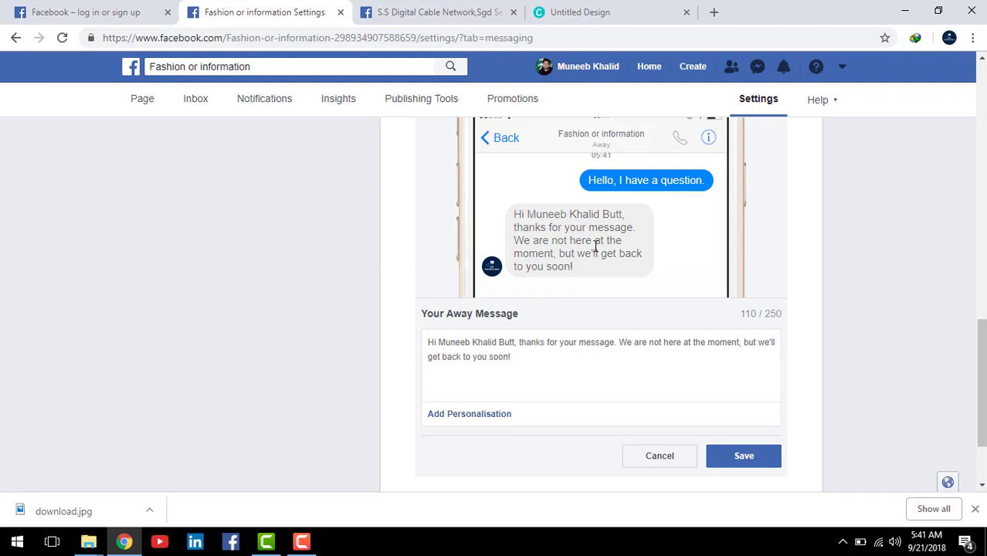
{"action": "left_click", "coordinate": [751, 464]}
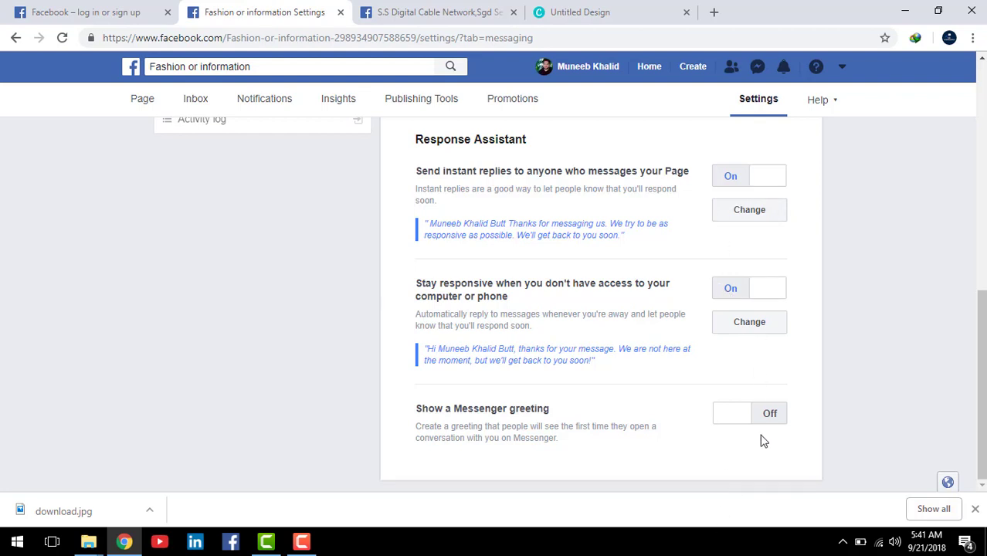
Step: Turn on the Messenger greeting and review its welcome text, closing the editor unchanged
{"action": "left_click", "coordinate": [734, 418]}
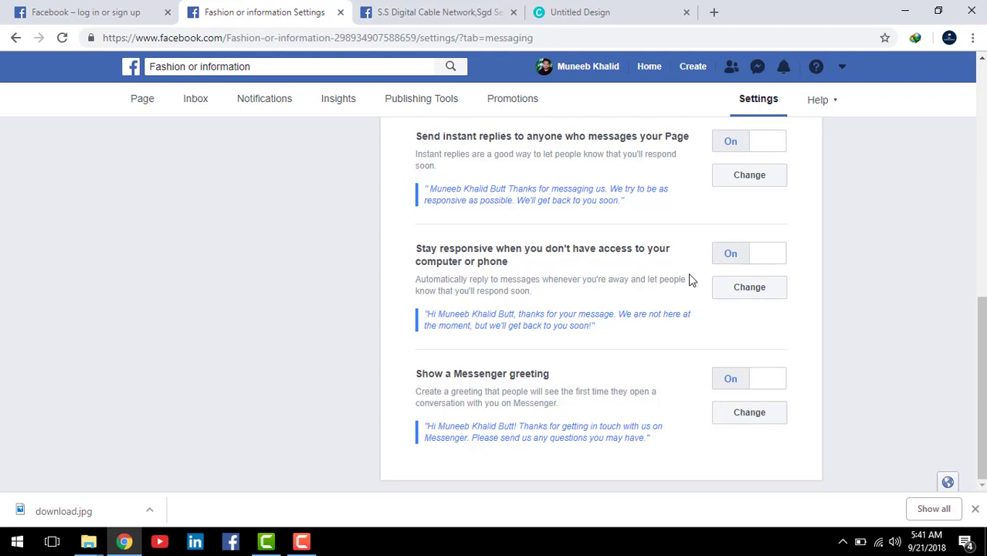
{"action": "left_click", "coordinate": [748, 414]}
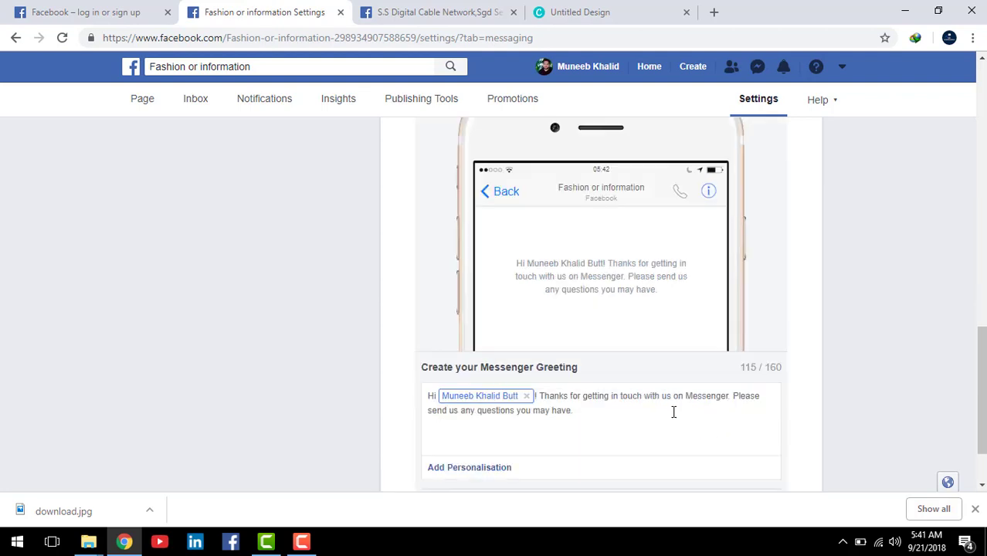
{"action": "scroll", "coordinate": [614, 343], "scroll_direction": "down", "scroll_amount": 1}
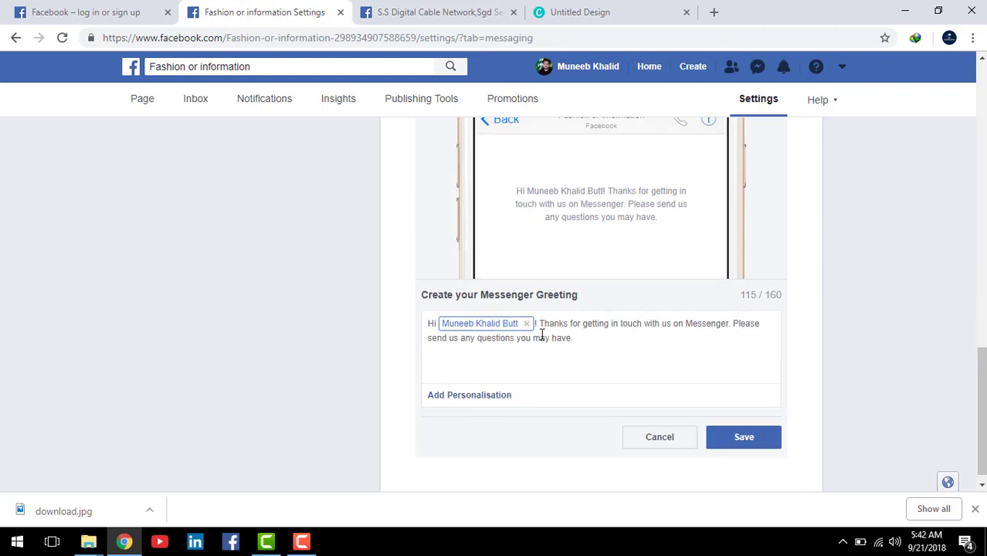
{"action": "scroll", "coordinate": [541, 335], "scroll_direction": "up", "scroll_amount": 1}
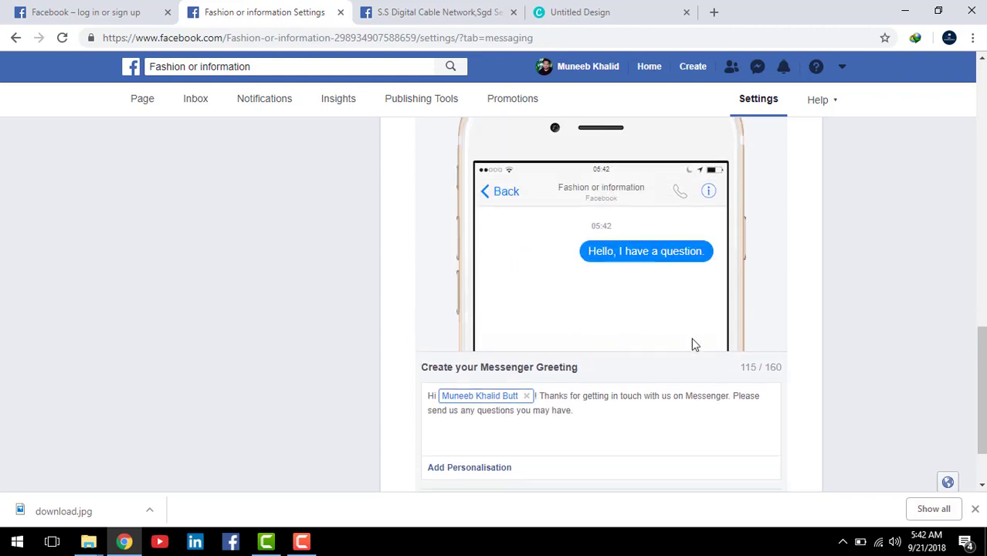
{"action": "scroll", "coordinate": [696, 344], "scroll_direction": "down", "scroll_amount": 1}
{"action": "left_click", "coordinate": [661, 423]}
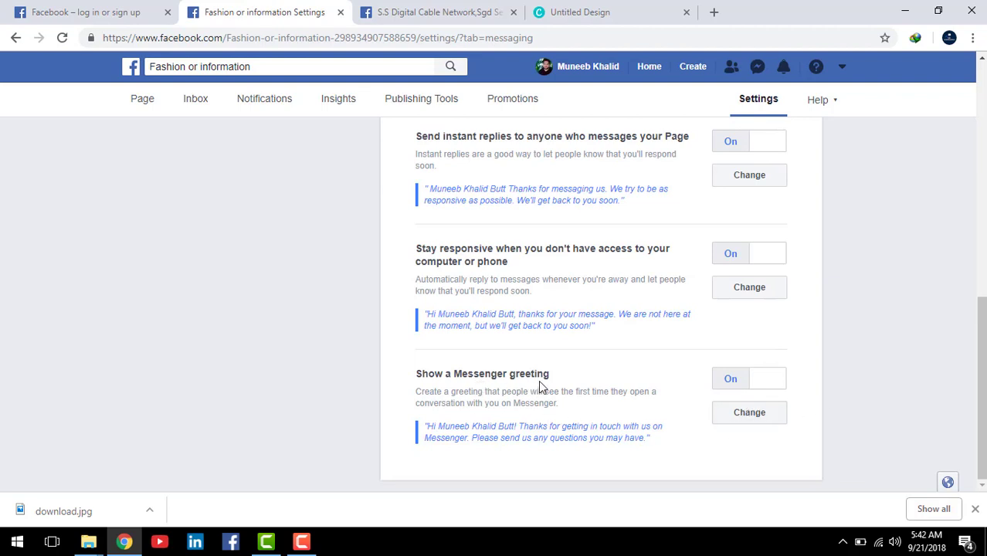
Step: Recheck the Messenger greeting text and cancel the editor without saving
{"action": "left_click", "coordinate": [750, 413]}
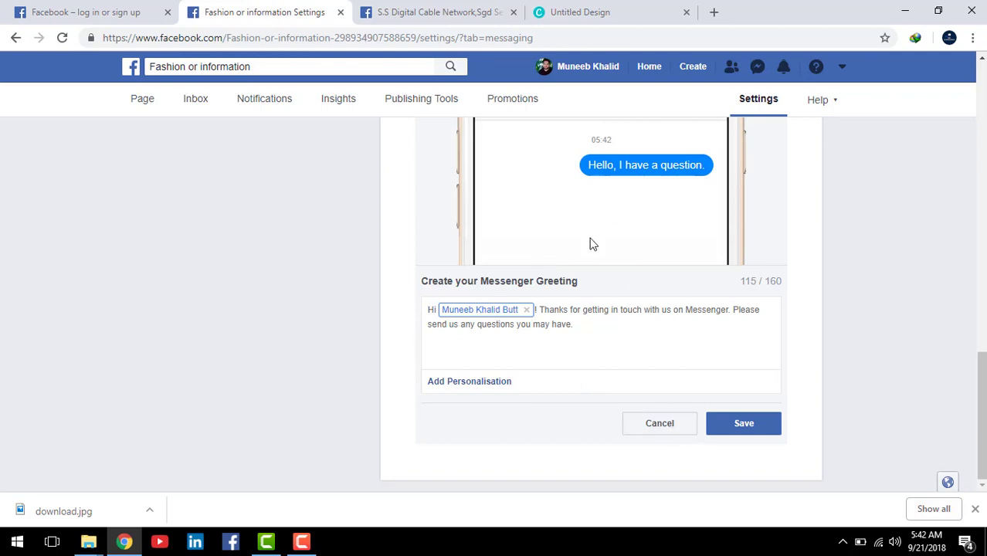
{"action": "scroll", "coordinate": [595, 251], "scroll_direction": "up", "scroll_amount": 1}
{"action": "scroll", "coordinate": [684, 386], "scroll_direction": "down", "scroll_amount": 1}
{"action": "left_click", "coordinate": [664, 427]}
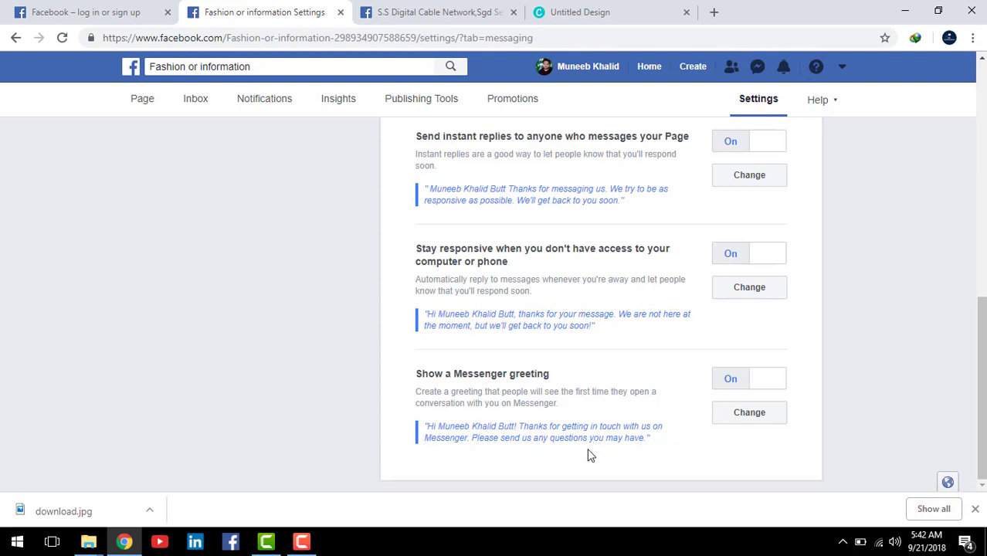
{"action": "scroll", "coordinate": [618, 454], "scroll_direction": "up", "scroll_amount": 2}
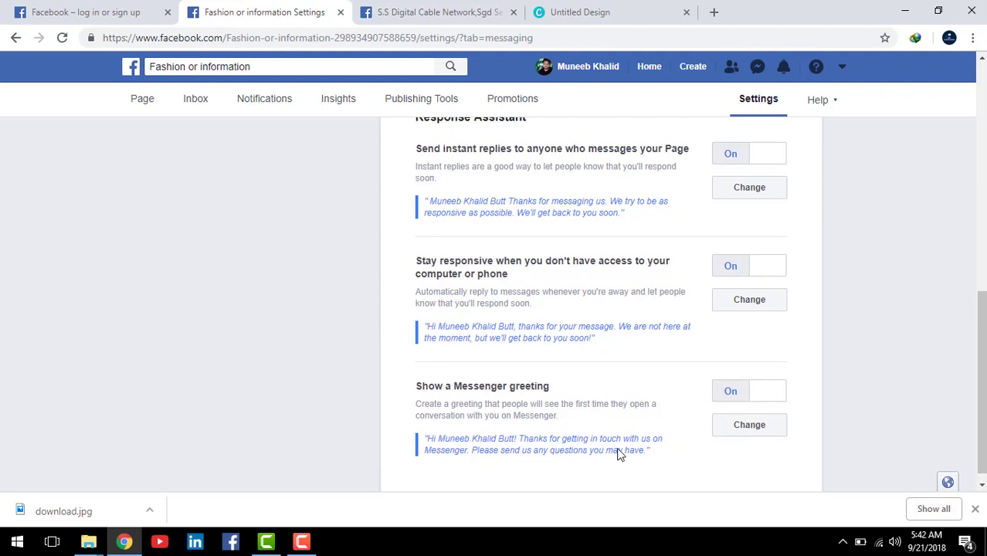
{"action": "scroll", "coordinate": [547, 304], "scroll_direction": "down", "scroll_amount": 1}
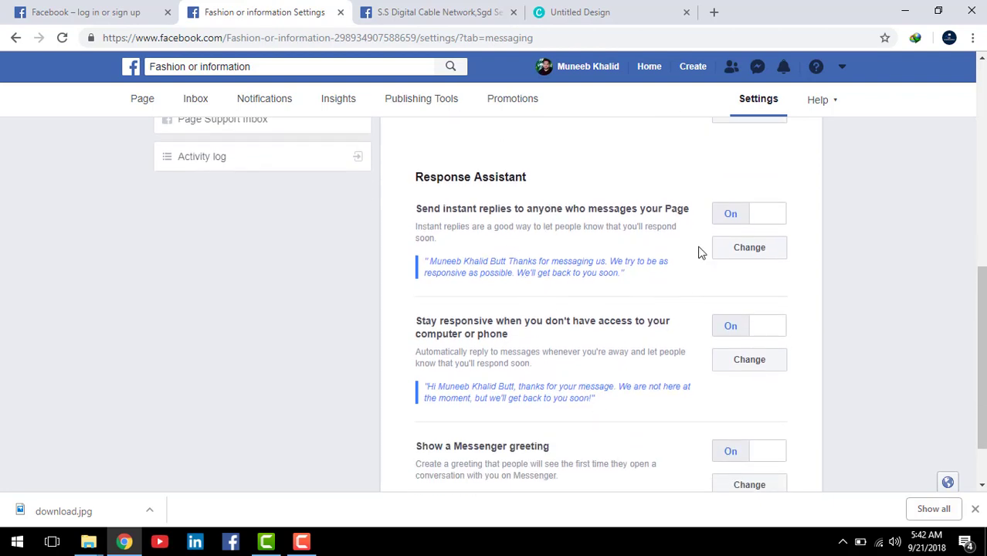
{"action": "scroll", "coordinate": [700, 439], "scroll_direction": "down", "scroll_amount": 1}
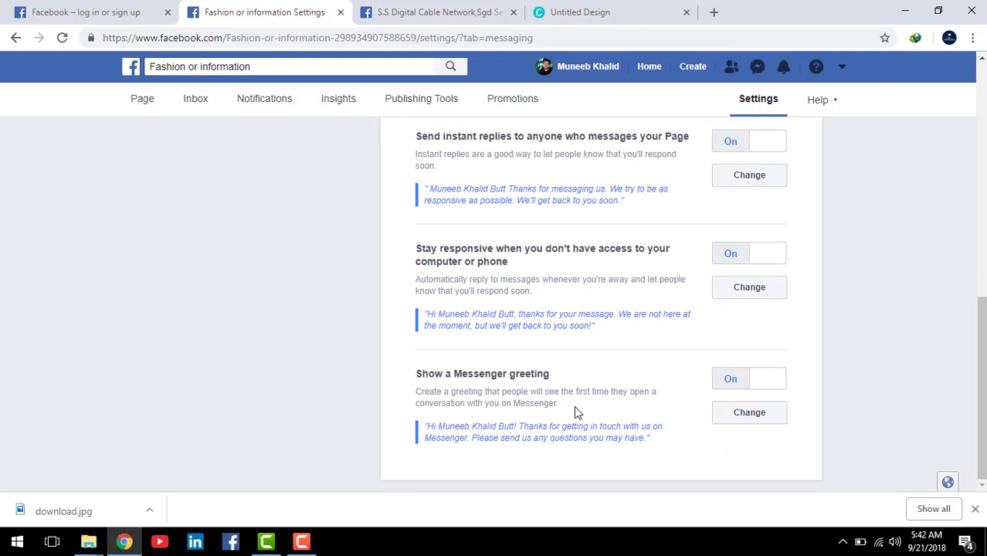
{"action": "scroll", "coordinate": [574, 406], "scroll_direction": "up", "scroll_amount": 10}
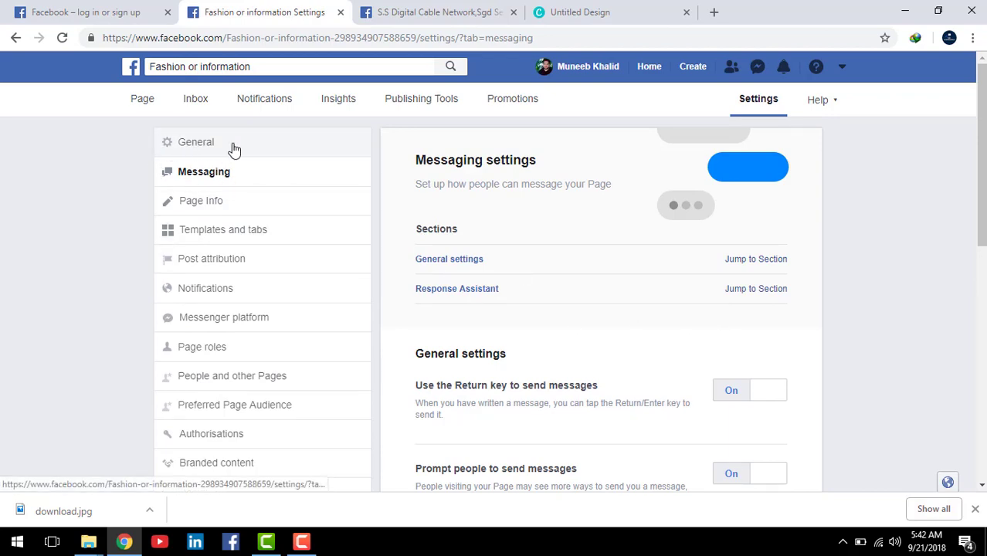
{"action": "scroll", "coordinate": [530, 316], "scroll_direction": "down", "scroll_amount": 6}
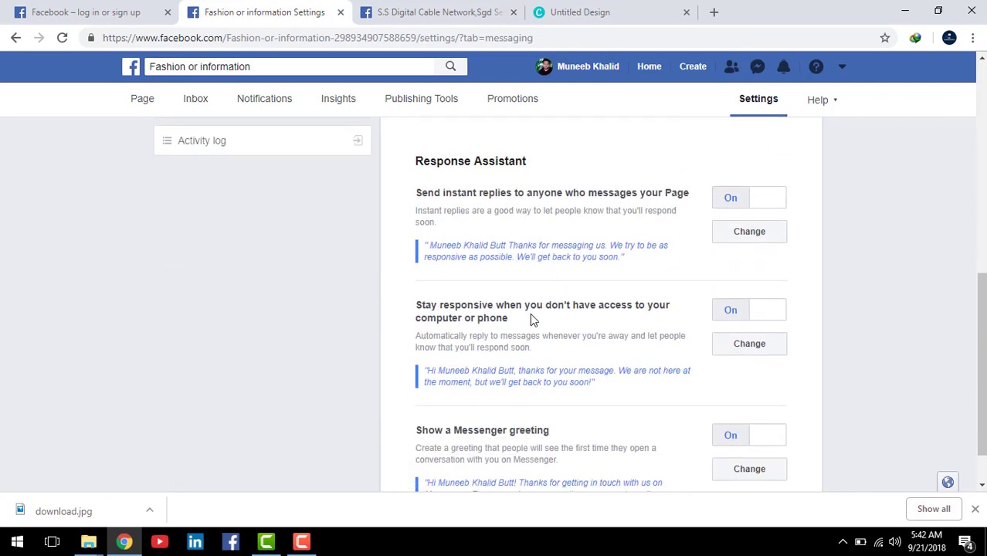
{"action": "scroll", "coordinate": [541, 317], "scroll_direction": "down", "scroll_amount": 1}
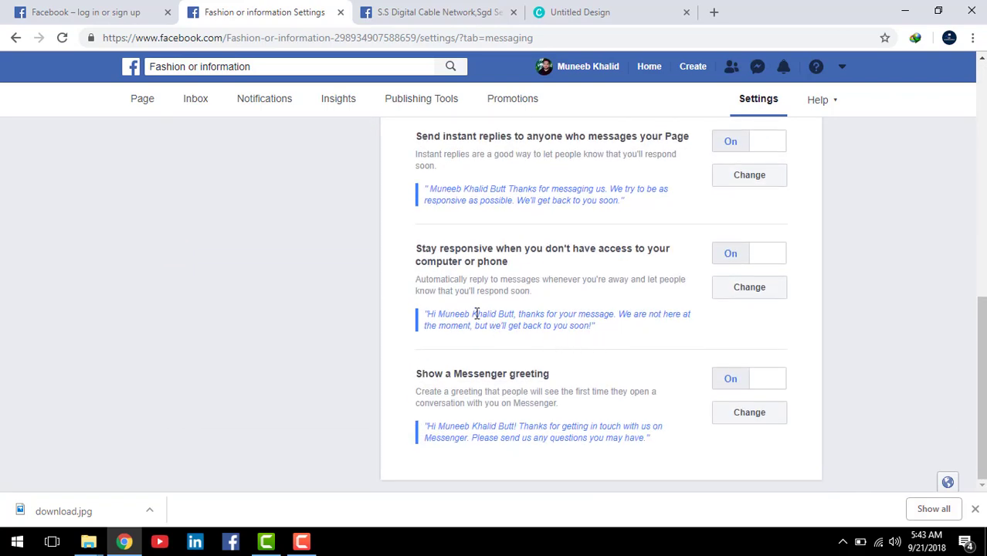
{"action": "scroll", "coordinate": [477, 313], "scroll_direction": "up", "scroll_amount": 10}
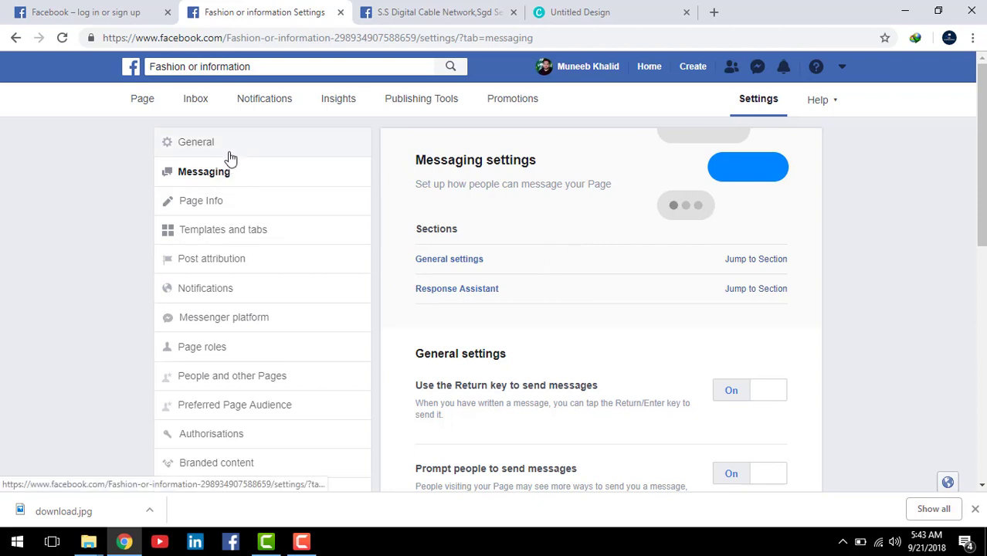
Step: Inspect the Description and Categories fields in Page Info, then switch to the Canva tab
{"action": "left_click", "coordinate": [211, 209]}
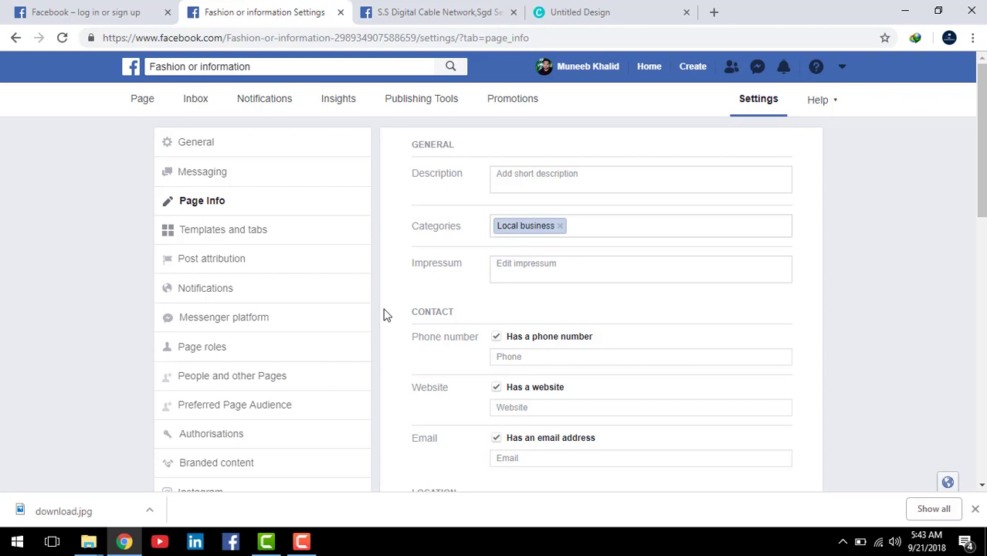
{"action": "left_click", "coordinate": [506, 176]}
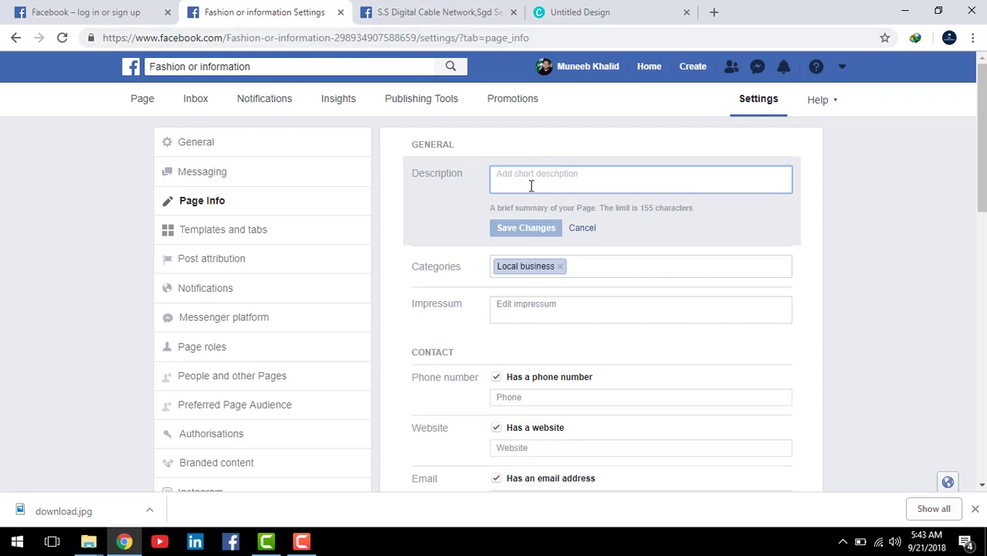
{"action": "left_click", "coordinate": [609, 270]}
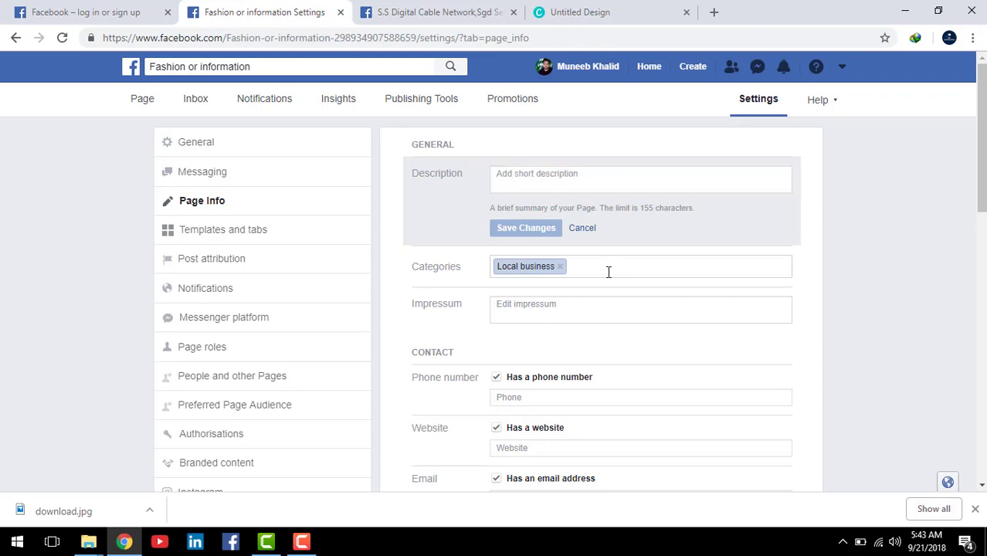
{"action": "left_click", "coordinate": [578, 176]}
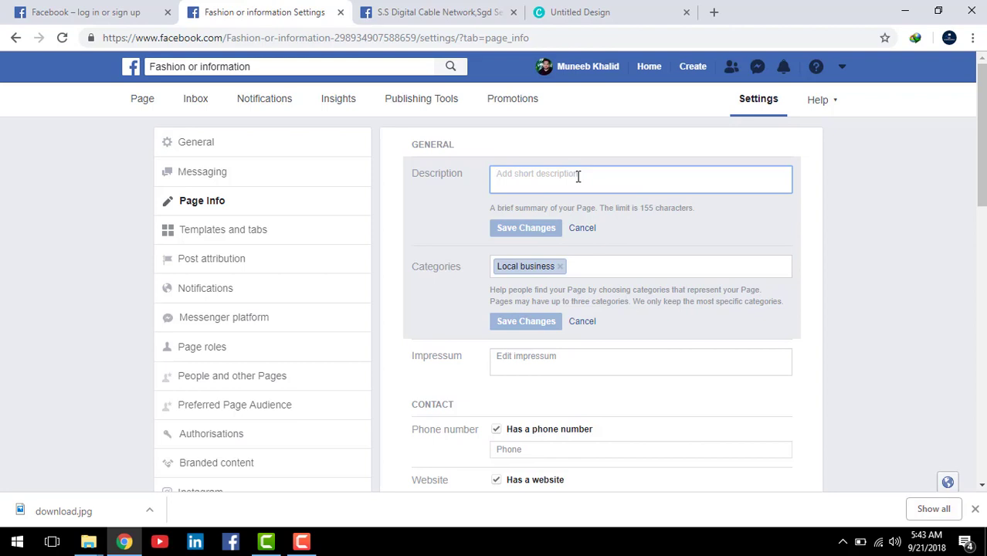
{"action": "left_click", "coordinate": [564, 11]}
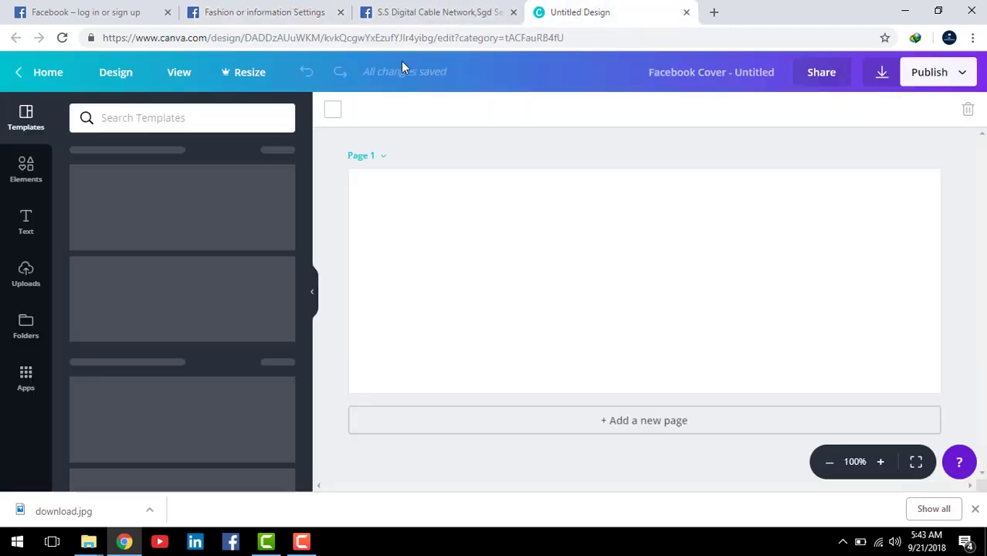
Step: Search Google for 'fasion' in the former Canva tab
{"action": "left_click", "coordinate": [358, 37]}
{"action": "type", "text": "fa"}
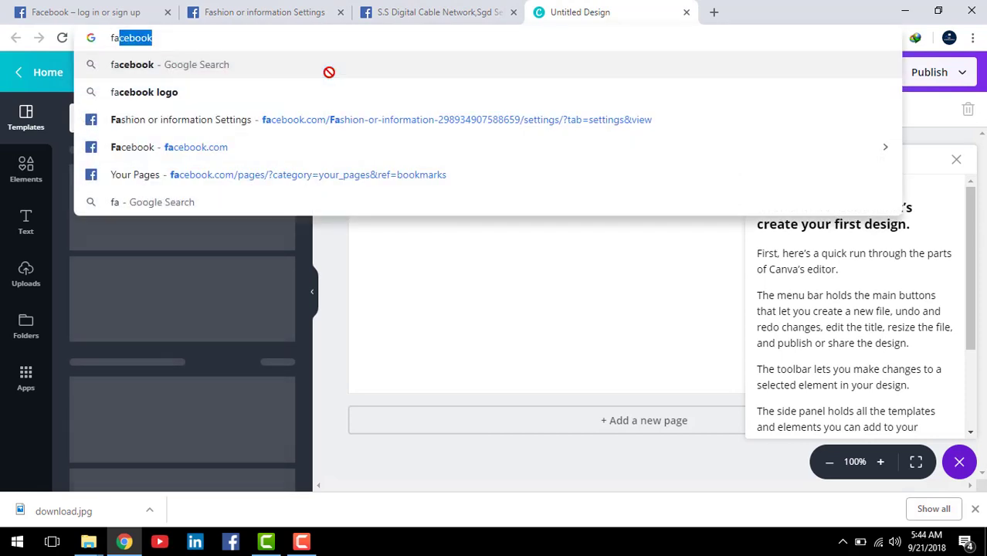
{"action": "type", "text": "sion"}
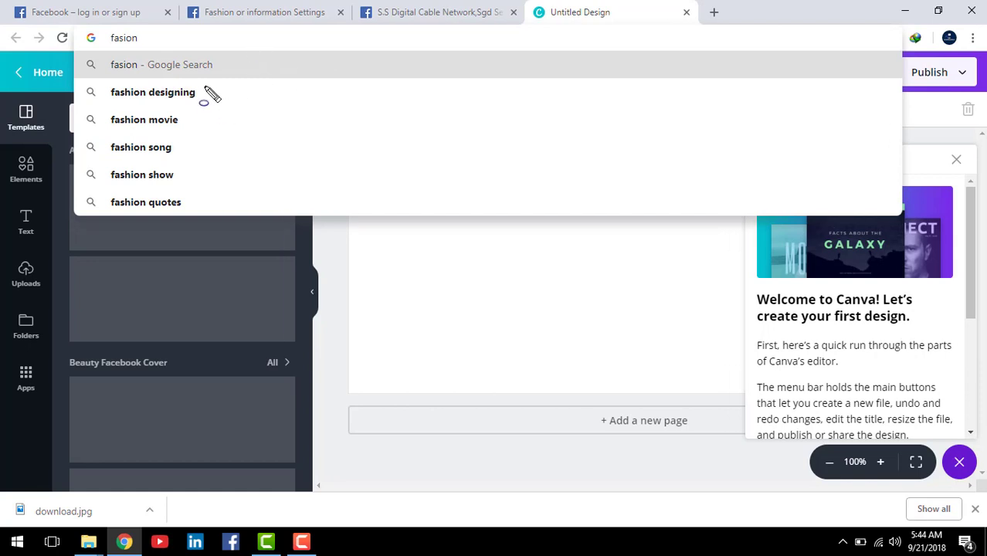
{"action": "key", "text": "Return"}
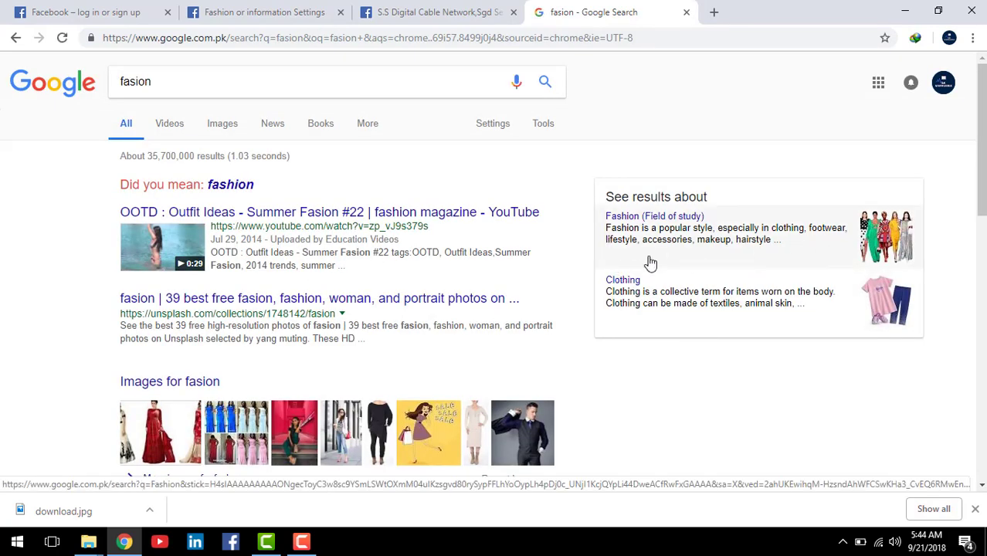
{"action": "left_click", "coordinate": [431, 17]}
Step: Cancel the empty description edit and add Design & fashion as a page category
{"action": "left_click", "coordinate": [282, 14]}
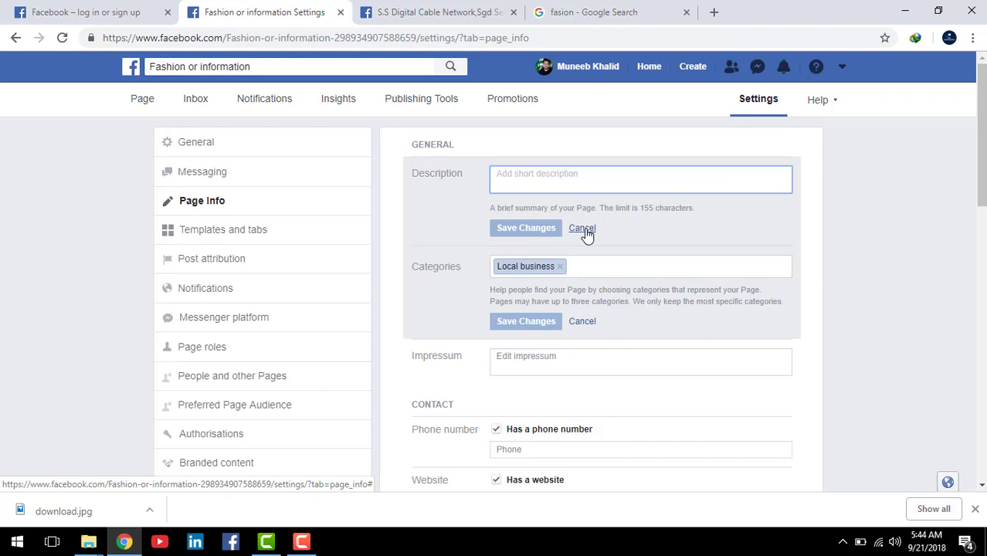
{"action": "left_click", "coordinate": [584, 230]}
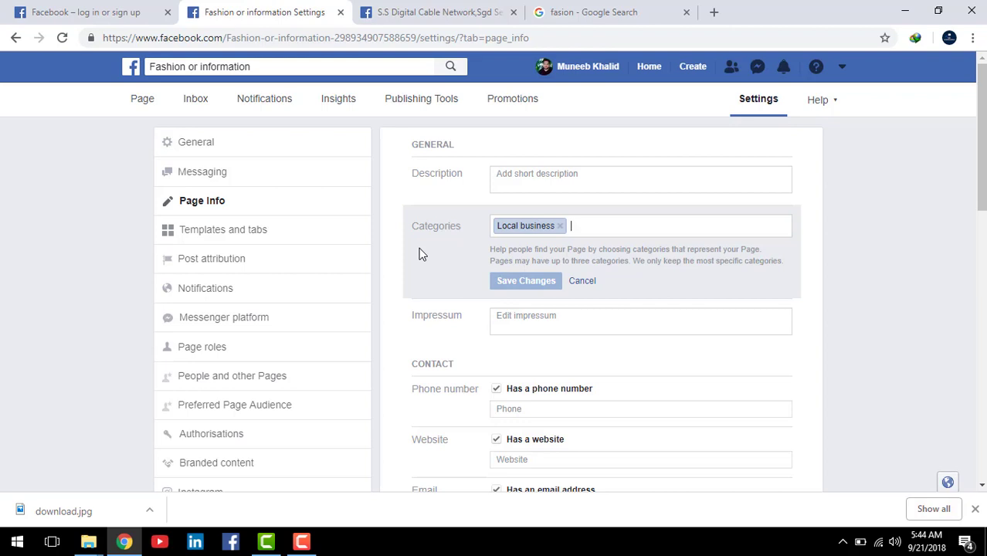
{"action": "type", "text": "fa"}
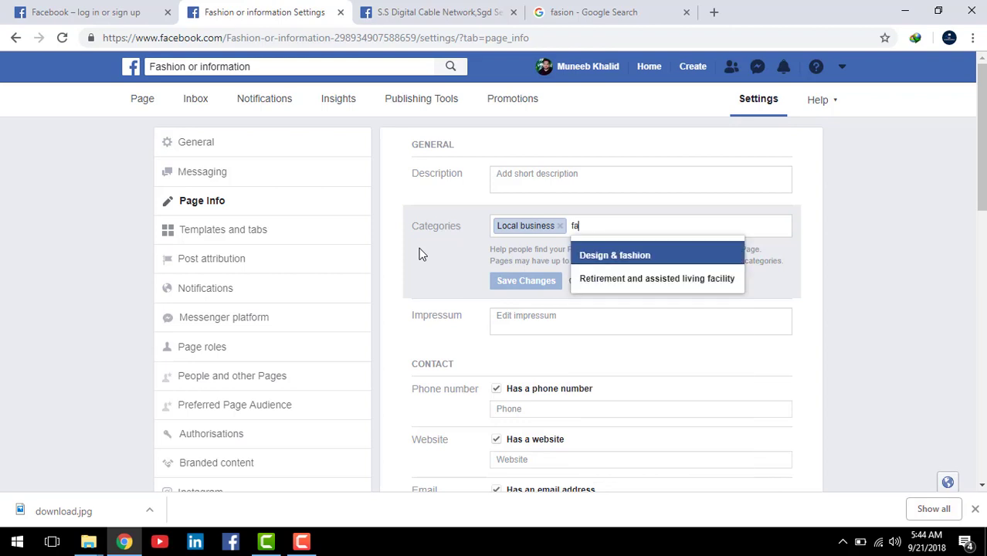
{"action": "left_click", "coordinate": [635, 255]}
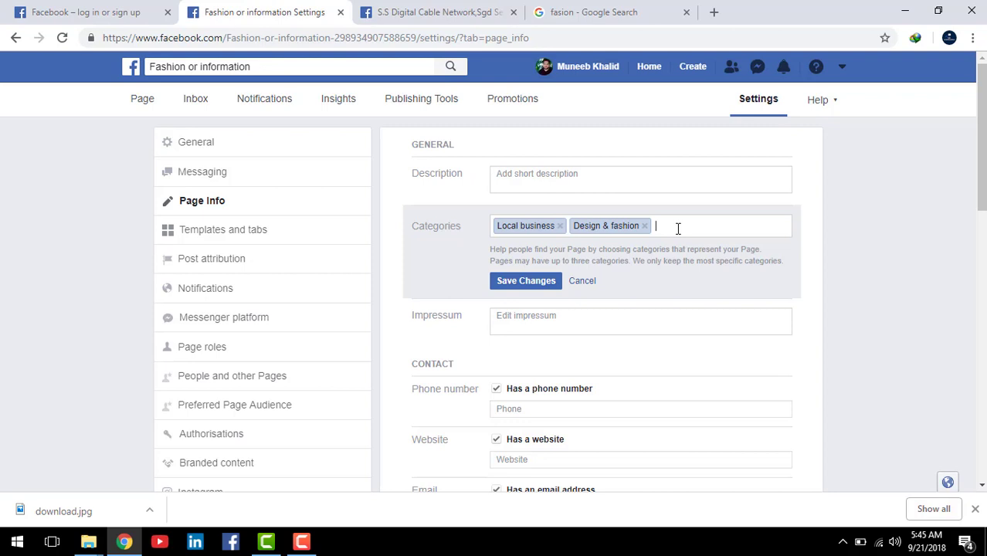
Step: Search 'fa', add 'Fashion model' as the third page category, and save the categories
{"action": "type", "text": "f"}
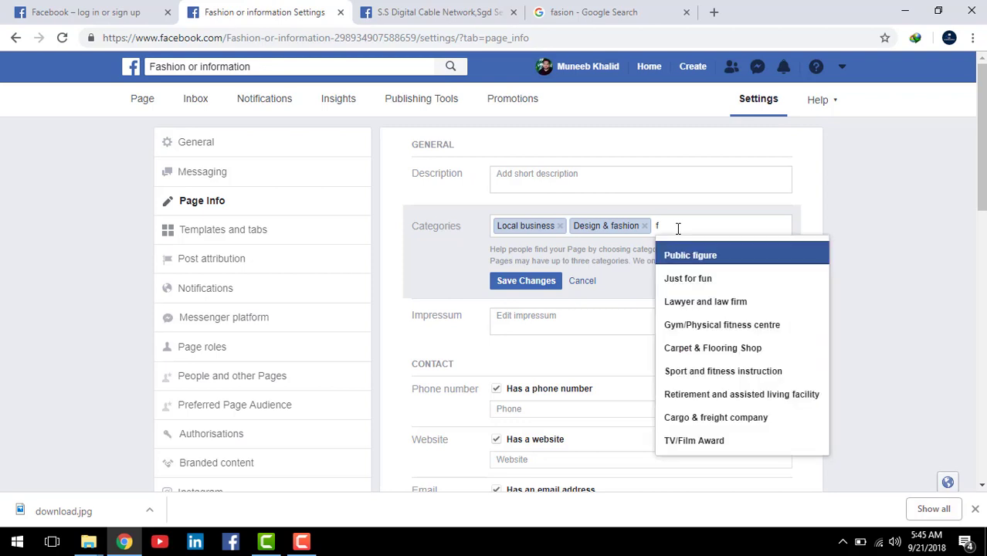
{"action": "type", "text": "a"}
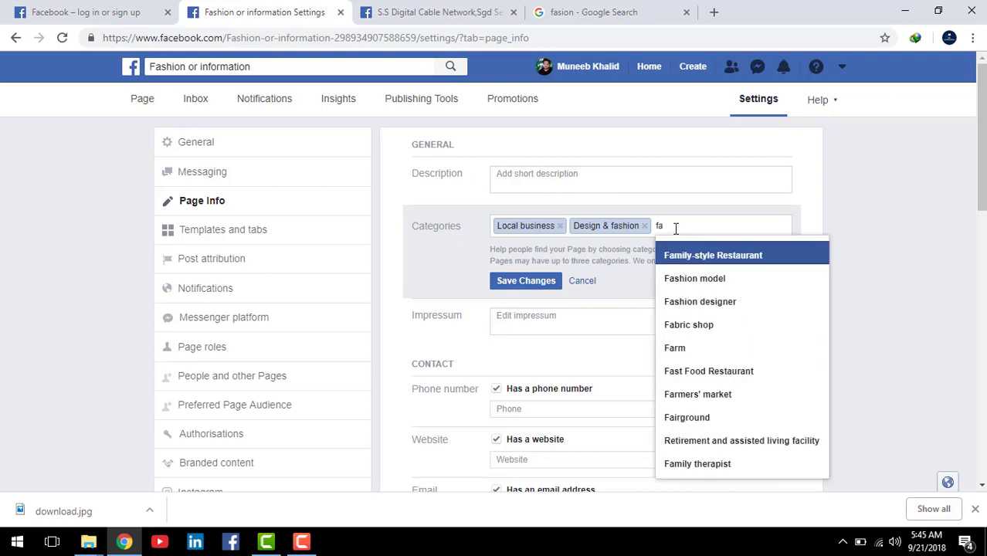
{"action": "left_click", "coordinate": [740, 280]}
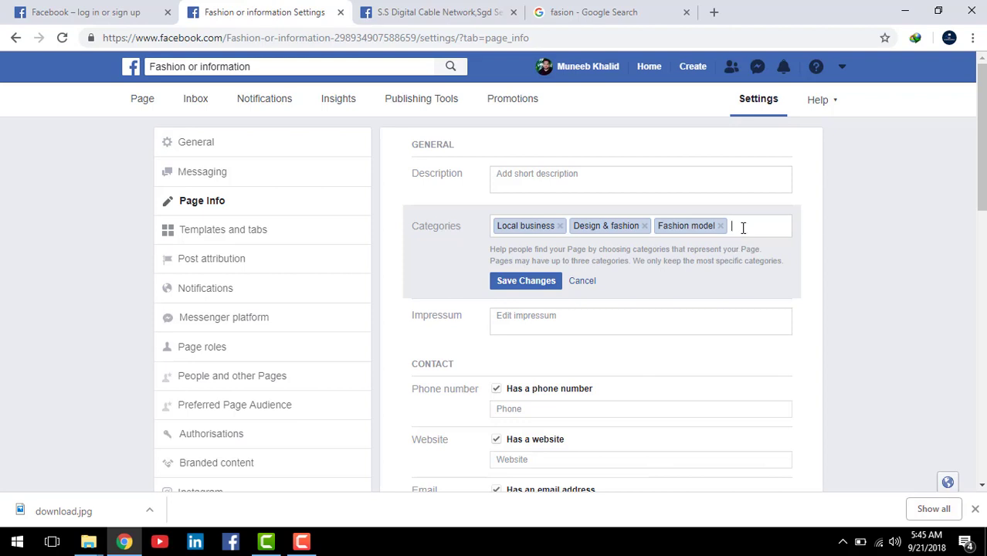
{"action": "left_click", "coordinate": [535, 280]}
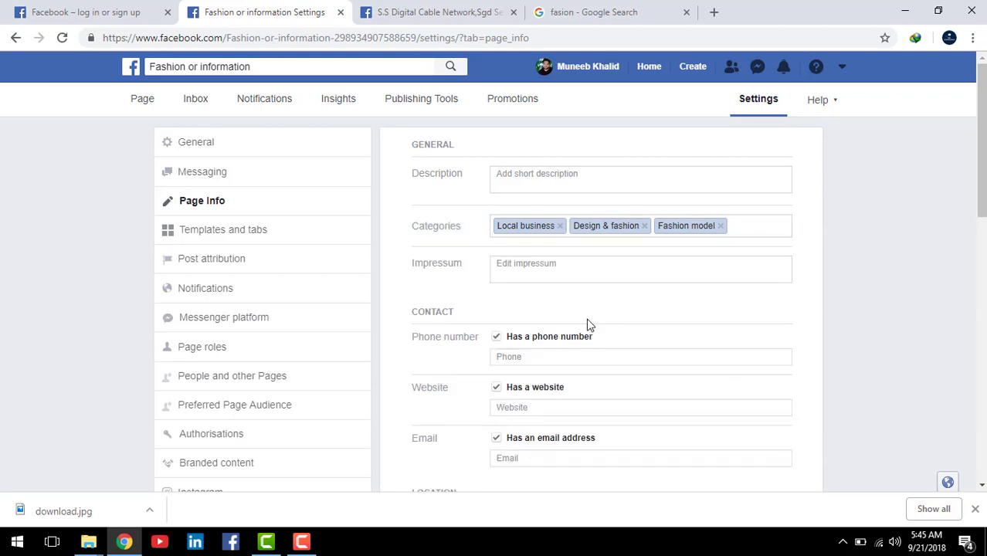
{"action": "left_click", "coordinate": [561, 268]}
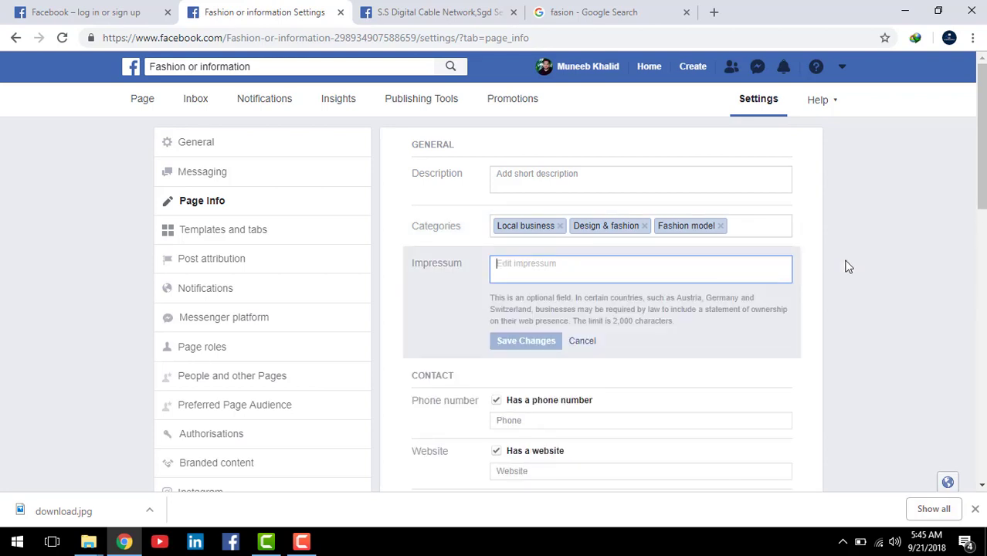
Step: Cancel the Impressum edit so it stays empty
{"action": "scroll", "coordinate": [911, 329], "scroll_direction": "down", "scroll_amount": 1}
{"action": "scroll", "coordinate": [879, 331], "scroll_direction": "up", "scroll_amount": 1}
{"action": "scroll", "coordinate": [687, 322], "scroll_direction": "down", "scroll_amount": 1}
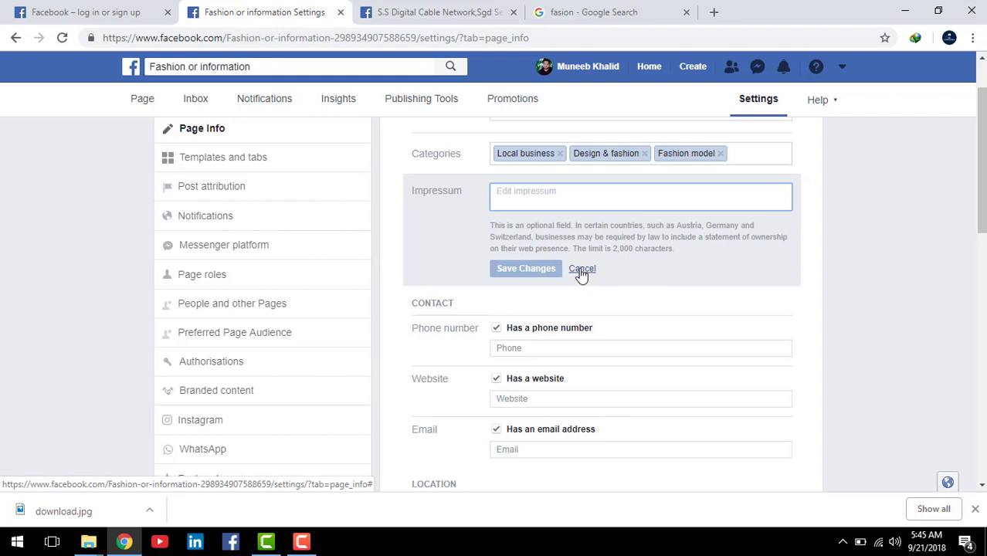
{"action": "left_click", "coordinate": [582, 270]}
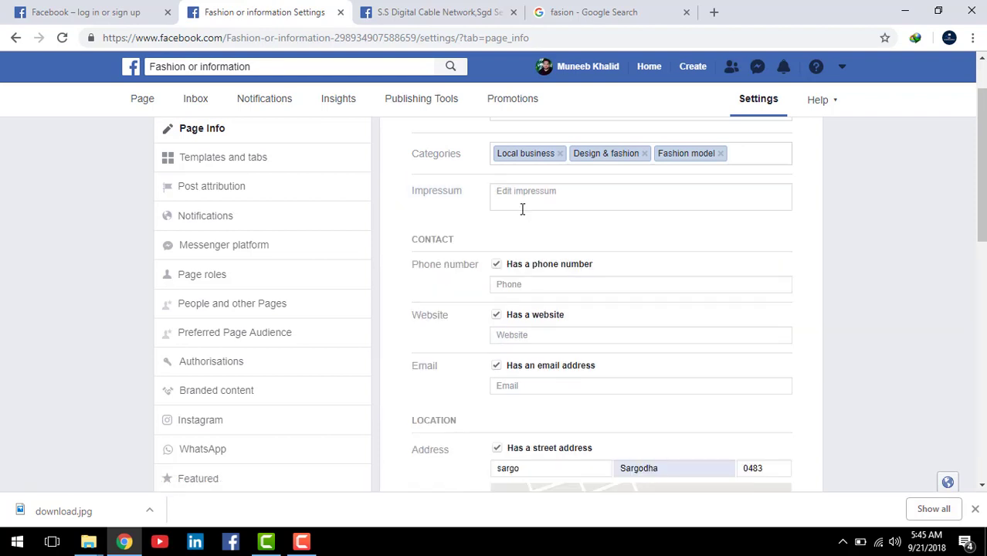
Step: Enter the business phone number, then move into the Website and Email fields
{"action": "scroll", "coordinate": [572, 228], "scroll_direction": "down", "scroll_amount": 1}
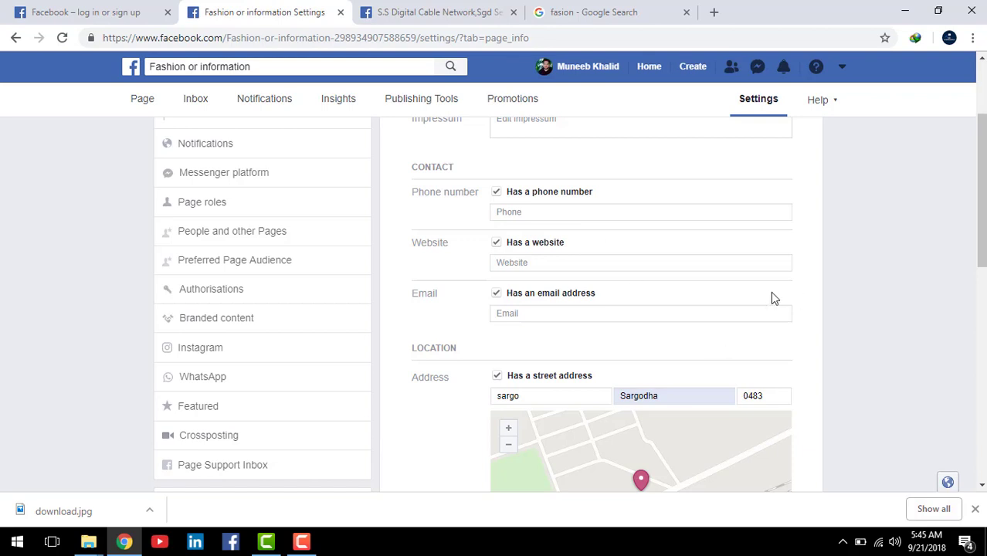
{"action": "left_click", "coordinate": [538, 215]}
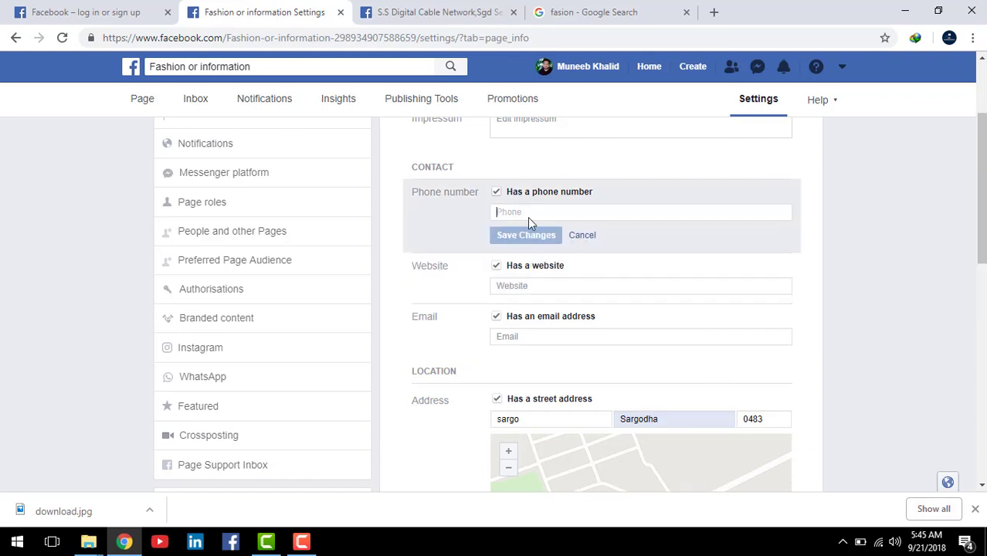
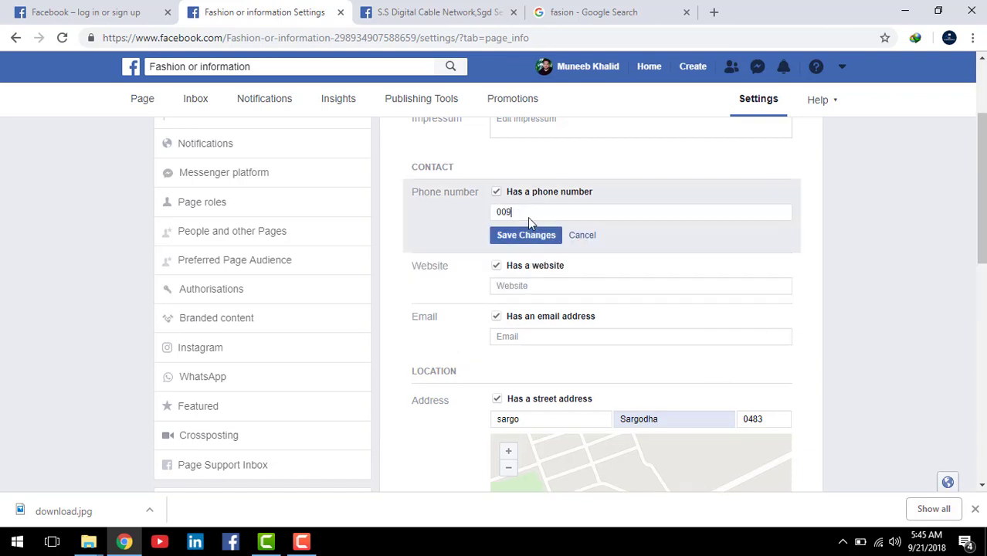
{"action": "left_click", "coordinate": [568, 288]}
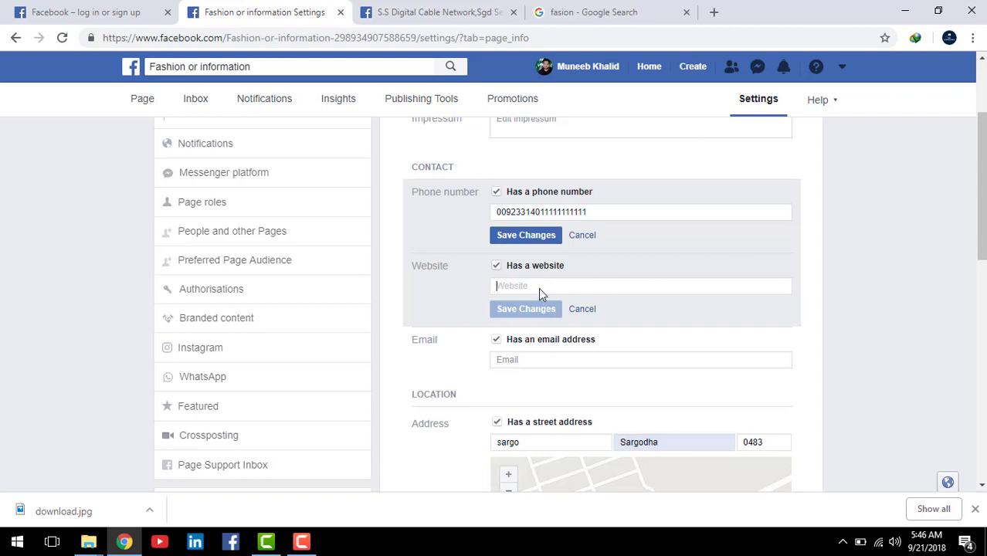
{"action": "left_click", "coordinate": [561, 359]}
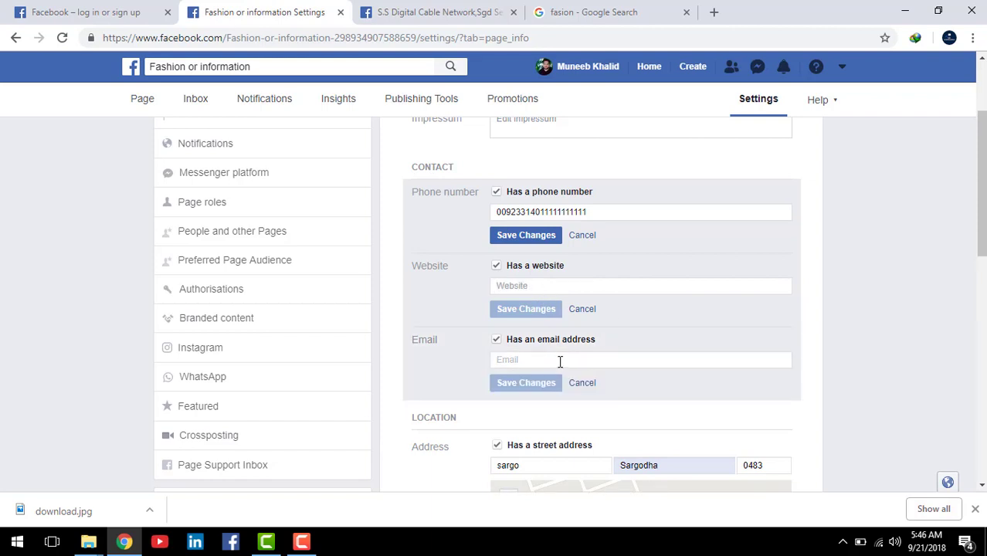
{"action": "scroll", "coordinate": [540, 374], "scroll_direction": "down", "scroll_amount": 1}
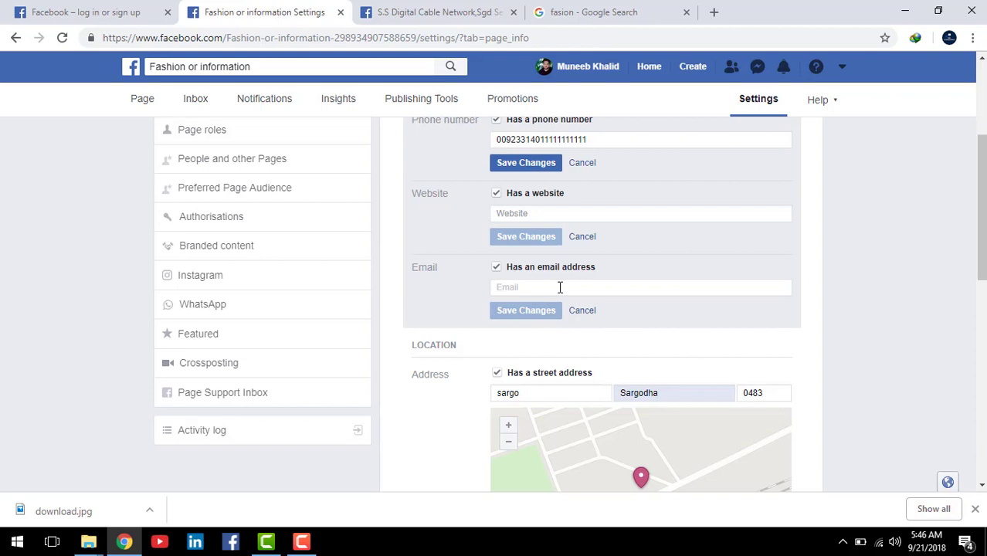
Step: Drag the map pin onto the business's road, tick 'Customers visit my business at my street address', and save
{"action": "scroll", "coordinate": [682, 311], "scroll_direction": "down", "scroll_amount": 2}
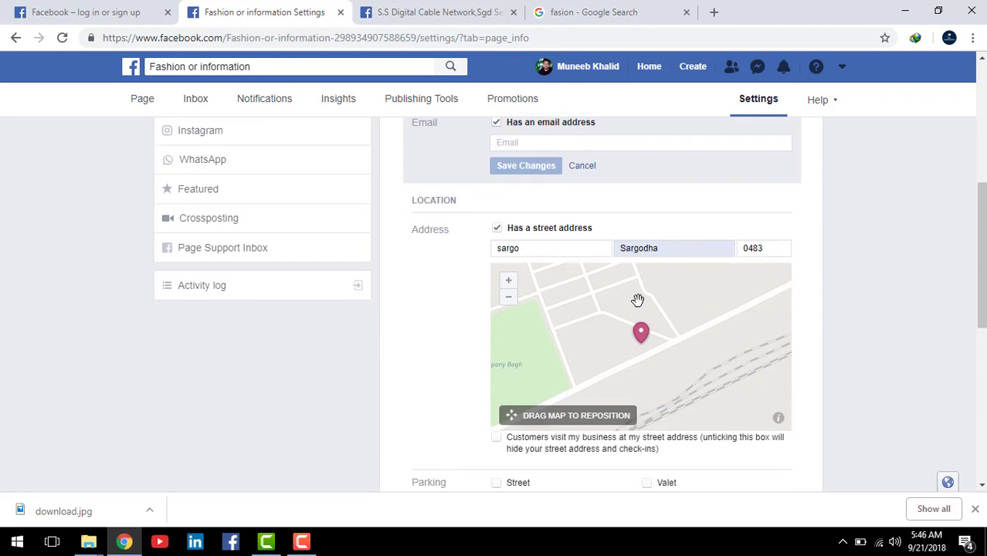
{"action": "scroll", "coordinate": [595, 282], "scroll_direction": "up", "scroll_amount": 1}
{"action": "scroll", "coordinate": [587, 278], "scroll_direction": "down", "scroll_amount": 1}
{"action": "left_click_drag", "start_coordinate": [641, 334], "coordinate": [584, 300]}
{"action": "scroll", "coordinate": [695, 344], "scroll_direction": "down", "scroll_amount": 1}
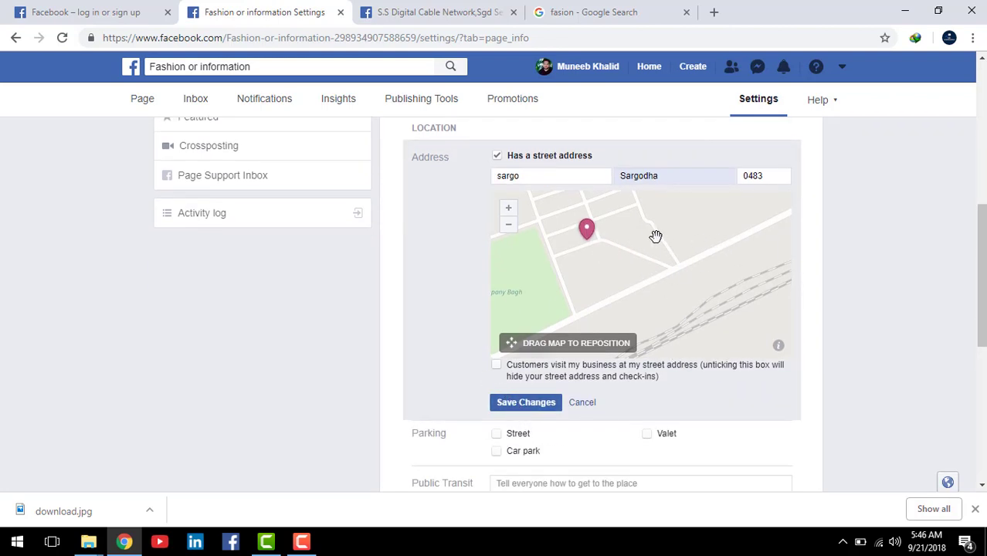
{"action": "left_click_drag", "start_coordinate": [589, 236], "coordinate": [685, 256]}
{"action": "left_click", "coordinate": [496, 365]}
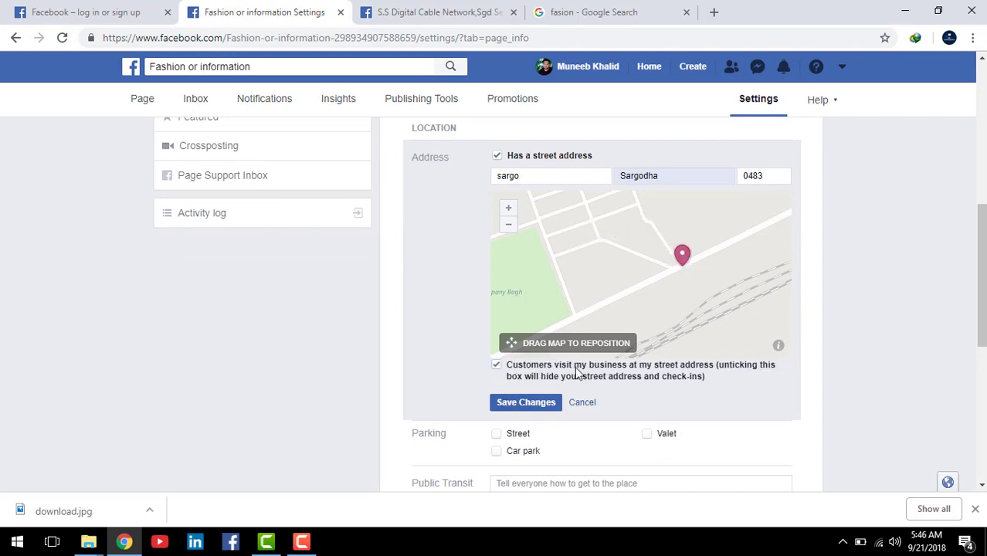
{"action": "left_click", "coordinate": [548, 405]}
{"action": "scroll", "coordinate": [667, 390], "scroll_direction": "down", "scroll_amount": 3}
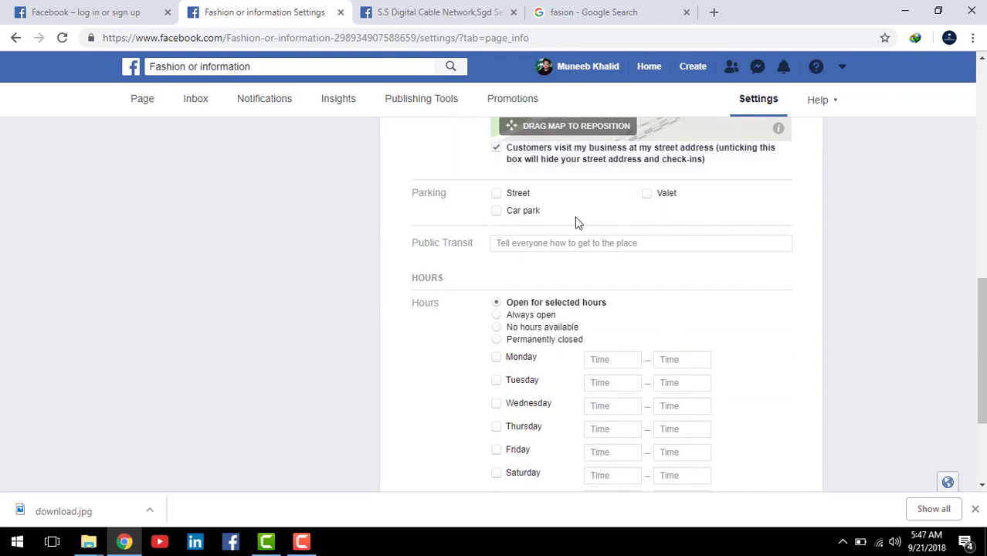
Step: Set the Hours option to 'Open for selected hours' after trying the other choices
{"action": "scroll", "coordinate": [590, 302], "scroll_direction": "down", "scroll_amount": 1}
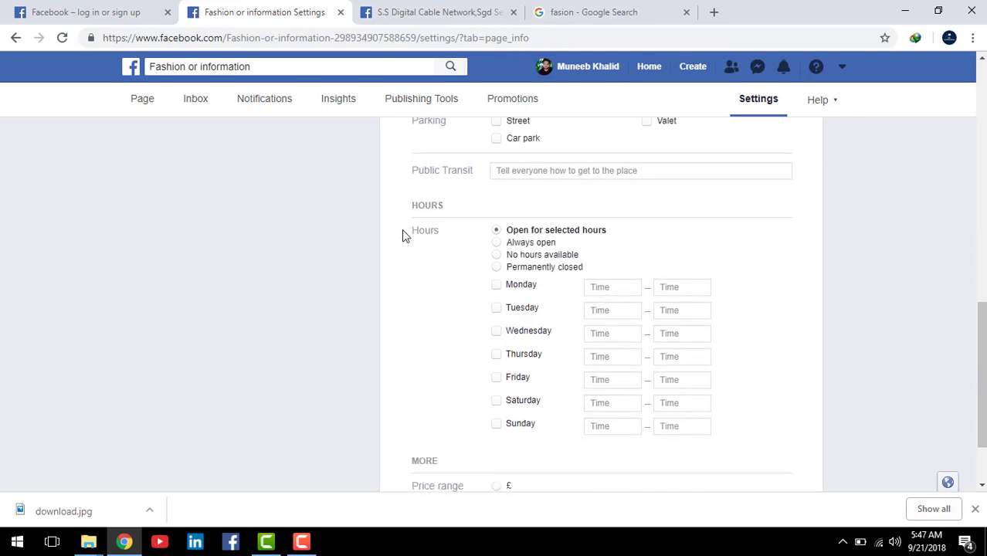
{"action": "left_click", "coordinate": [496, 244]}
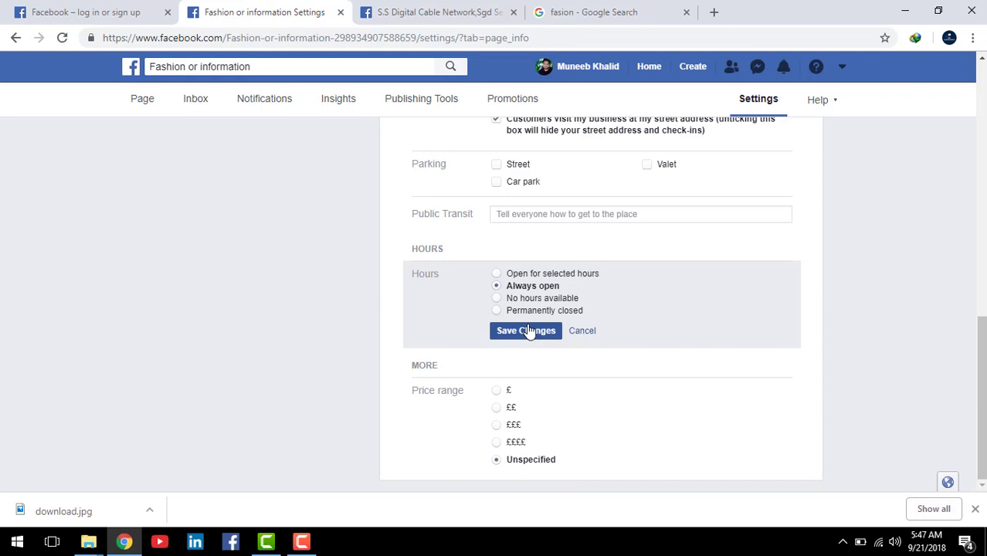
{"action": "left_click", "coordinate": [497, 300]}
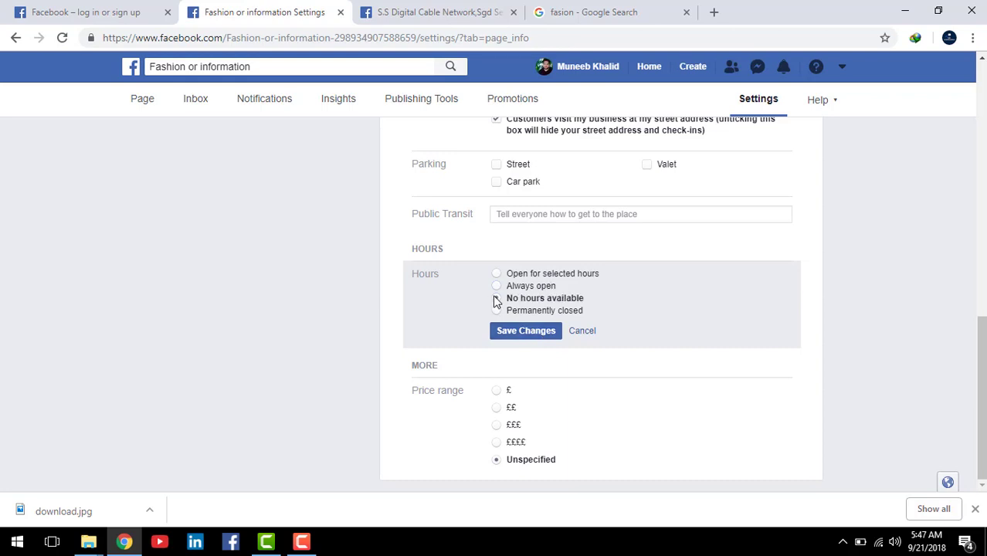
{"action": "left_click", "coordinate": [497, 277]}
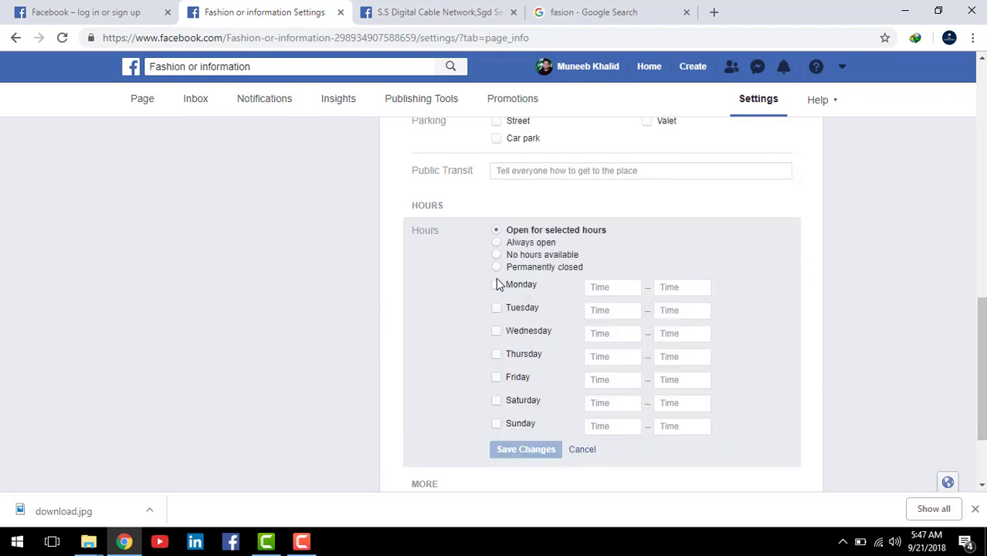
Step: Open Monday through Friday, 09:00–17:00, and save the hours
{"action": "left_click", "coordinate": [497, 285]}
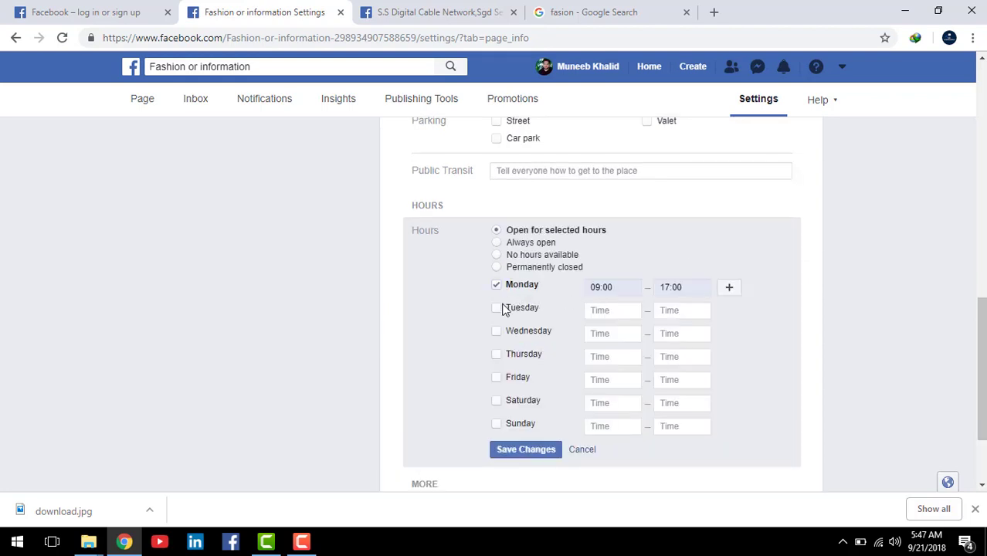
{"action": "left_click", "coordinate": [497, 308]}
{"action": "left_click", "coordinate": [496, 331]}
{"action": "left_click", "coordinate": [497, 355]}
{"action": "left_click", "coordinate": [498, 375]}
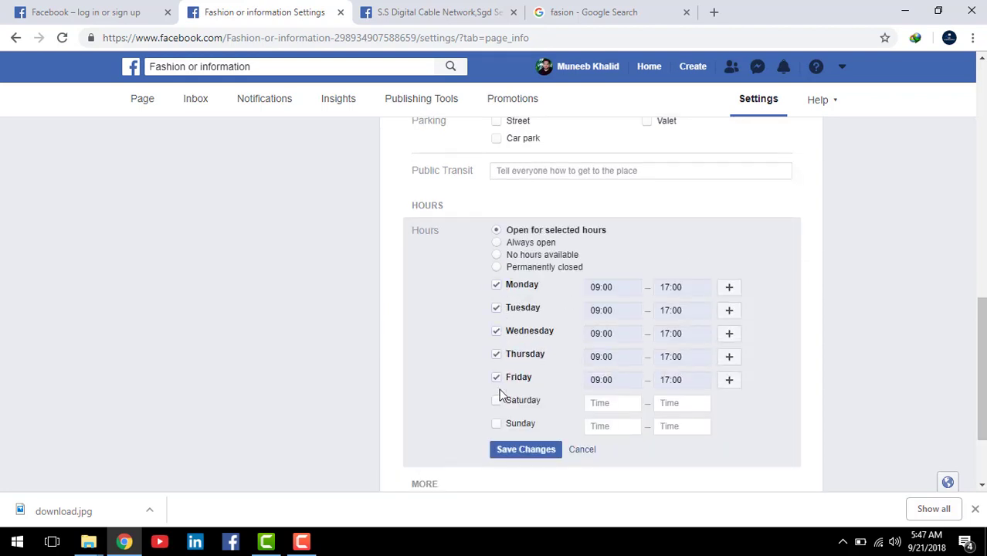
{"action": "left_click", "coordinate": [524, 454]}
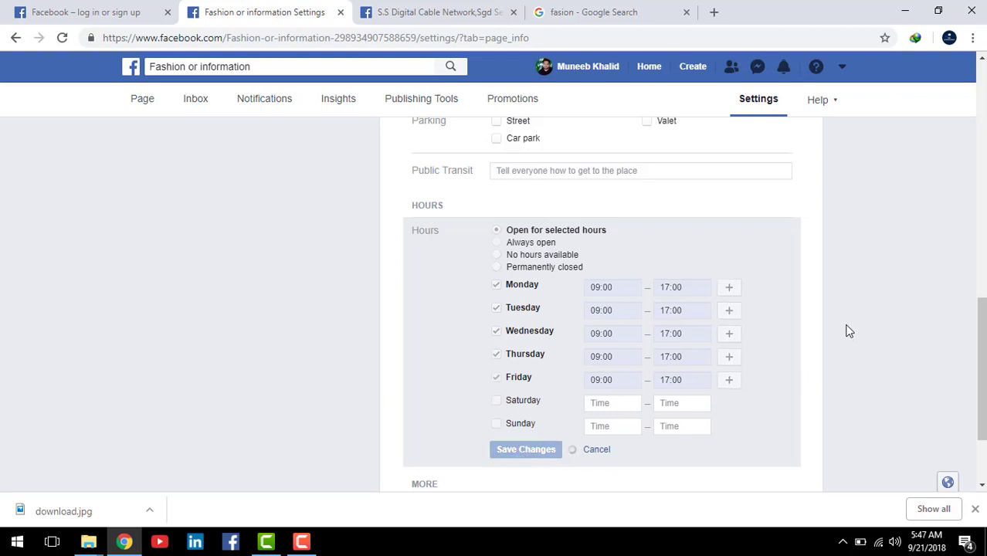
{"action": "scroll", "coordinate": [854, 325], "scroll_direction": "down", "scroll_amount": 2}
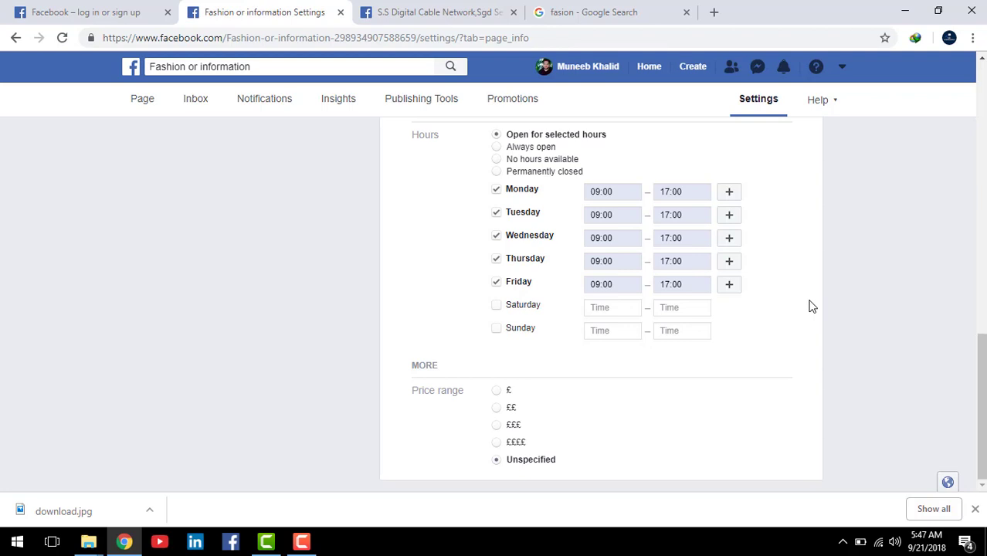
{"action": "left_click_drag", "start_coordinate": [979, 403], "coordinate": [980, 378]}
{"action": "left_click_drag", "start_coordinate": [984, 398], "coordinate": [985, 141]}
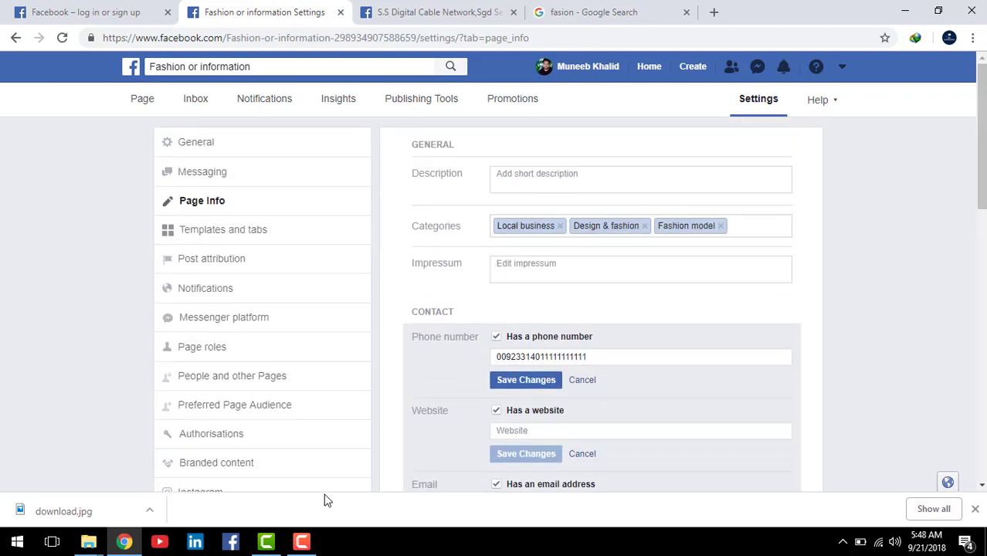
Step: Go to Templates and tabs settings and edit the current Shopping template
{"action": "left_click", "coordinate": [251, 233]}
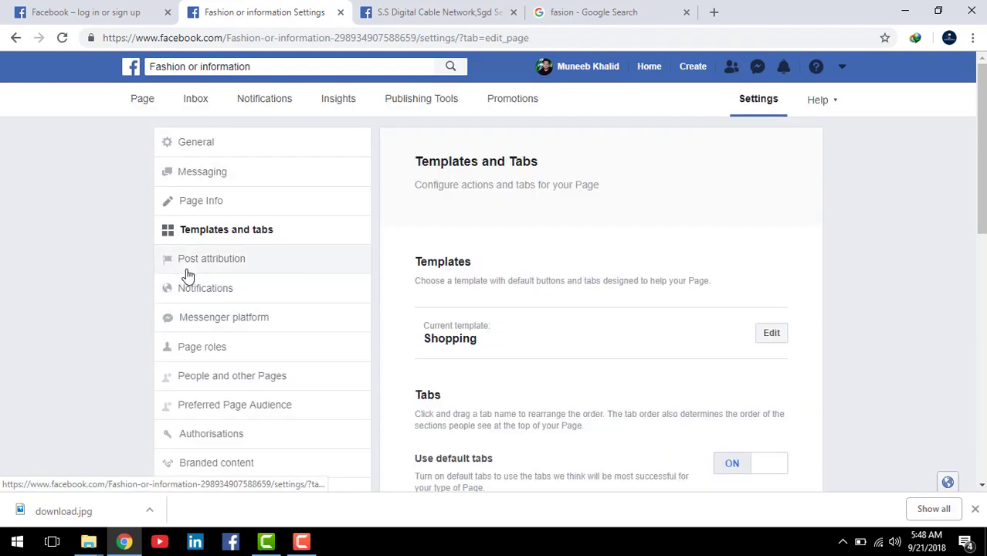
{"action": "mouse_move", "coordinate": [980, 159]}
{"action": "left_mouse_down"}
{"action": "mouse_move", "coordinate": [980, 244]}
{"action": "mouse_move", "coordinate": [980, 156]}
{"action": "left_mouse_up"}
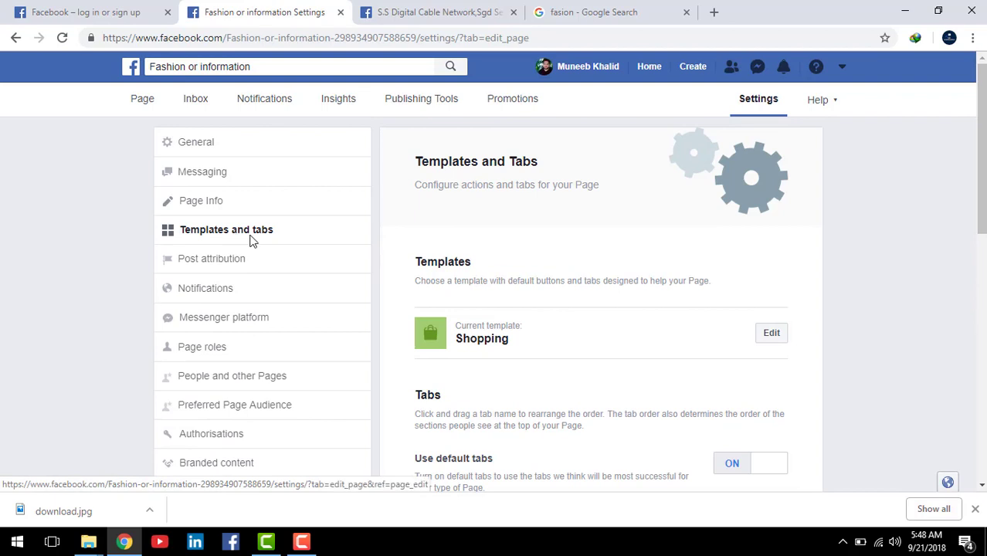
{"action": "scroll", "coordinate": [930, 312], "scroll_direction": "down", "scroll_amount": 1}
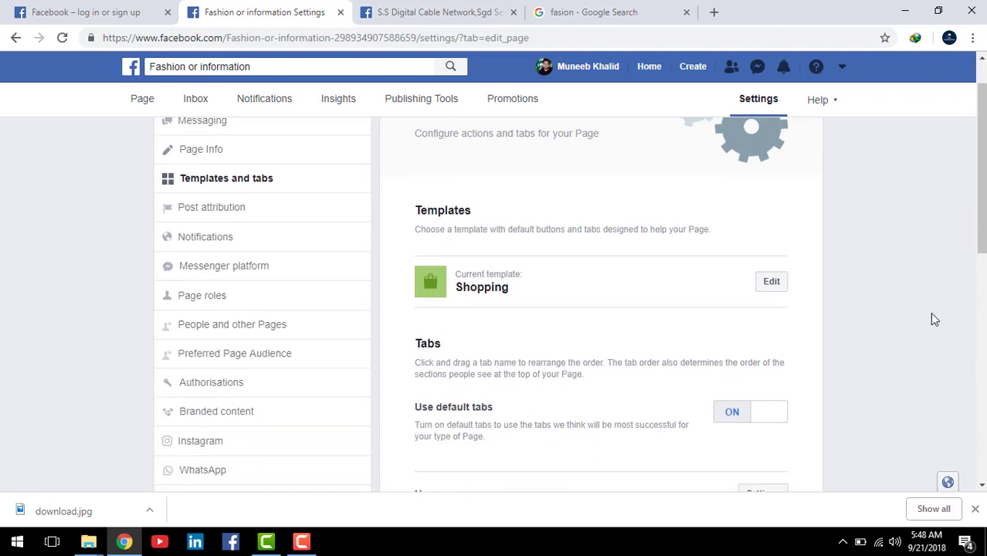
{"action": "scroll", "coordinate": [276, 294], "scroll_direction": "up", "scroll_amount": 1}
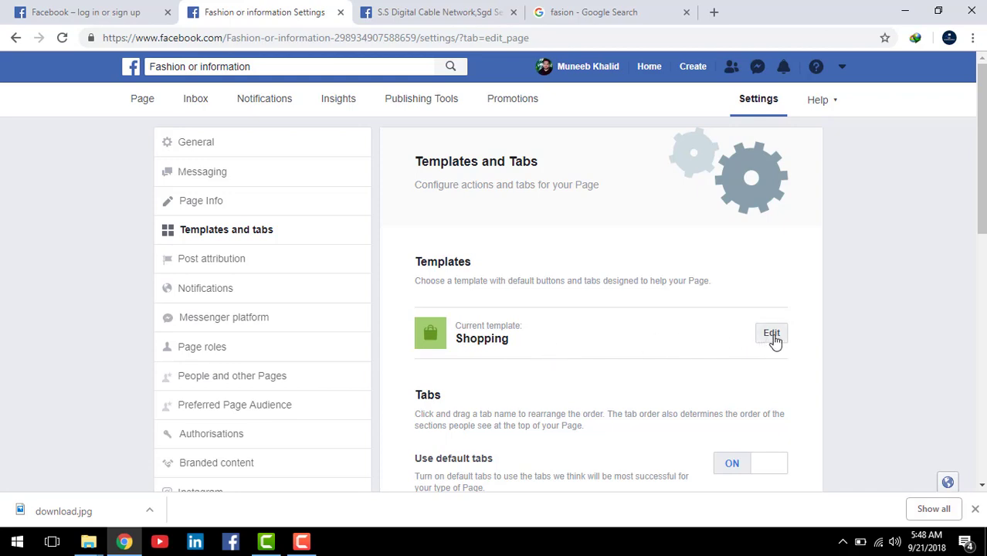
{"action": "left_click", "coordinate": [772, 334]}
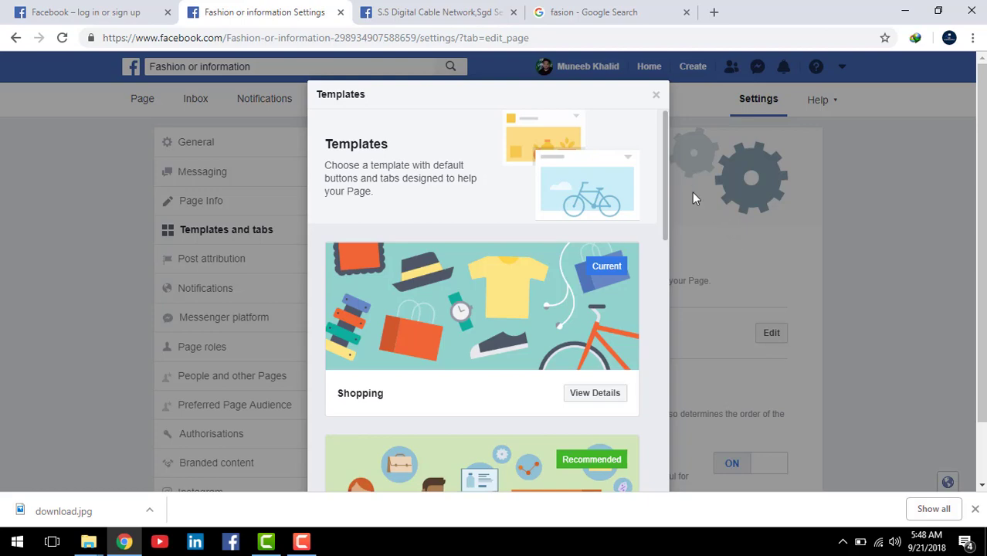
Step: View the Business template's details, apply it, and confirm the switch from Shopping
{"action": "left_click_drag", "start_coordinate": [662, 149], "coordinate": [640, 199]}
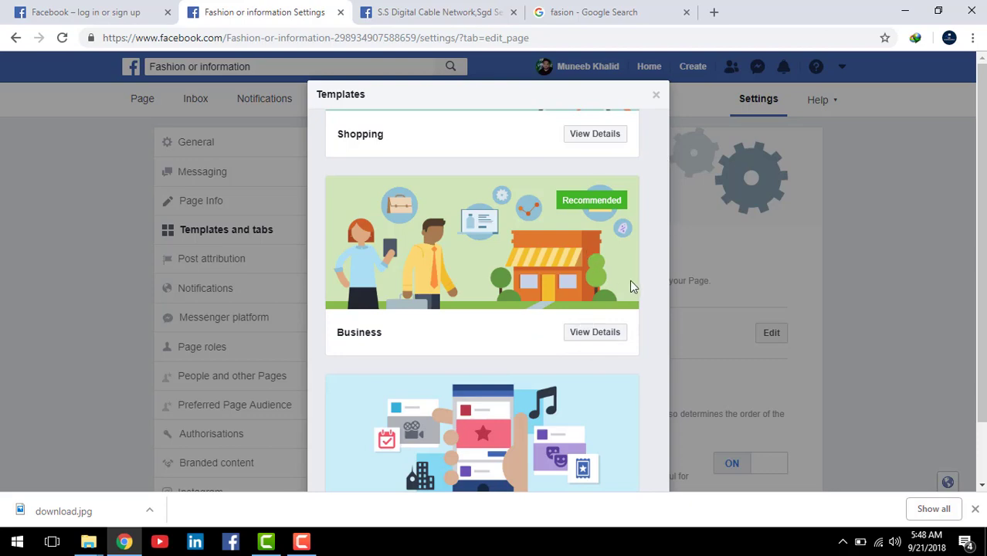
{"action": "left_click", "coordinate": [596, 334]}
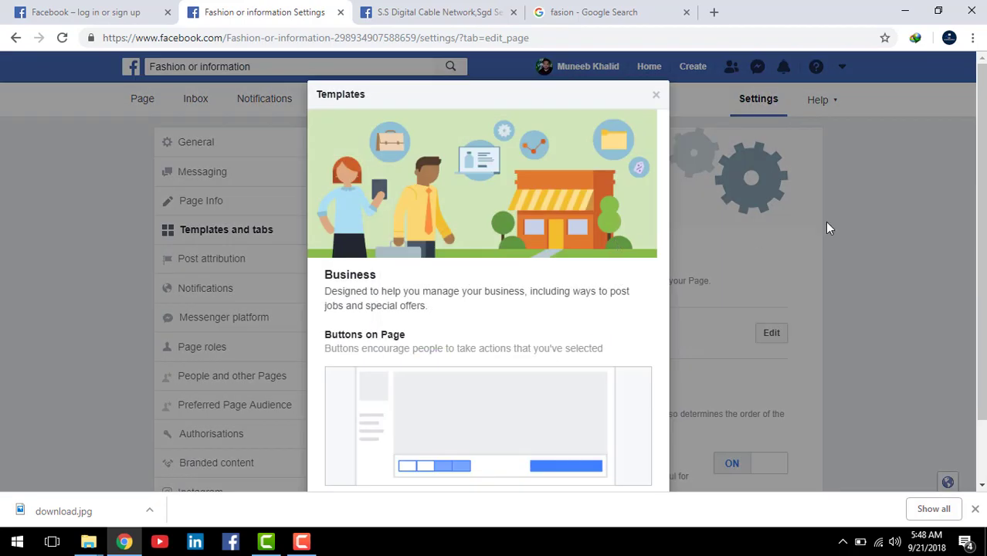
{"action": "scroll", "coordinate": [567, 408], "scroll_direction": "down", "scroll_amount": 2}
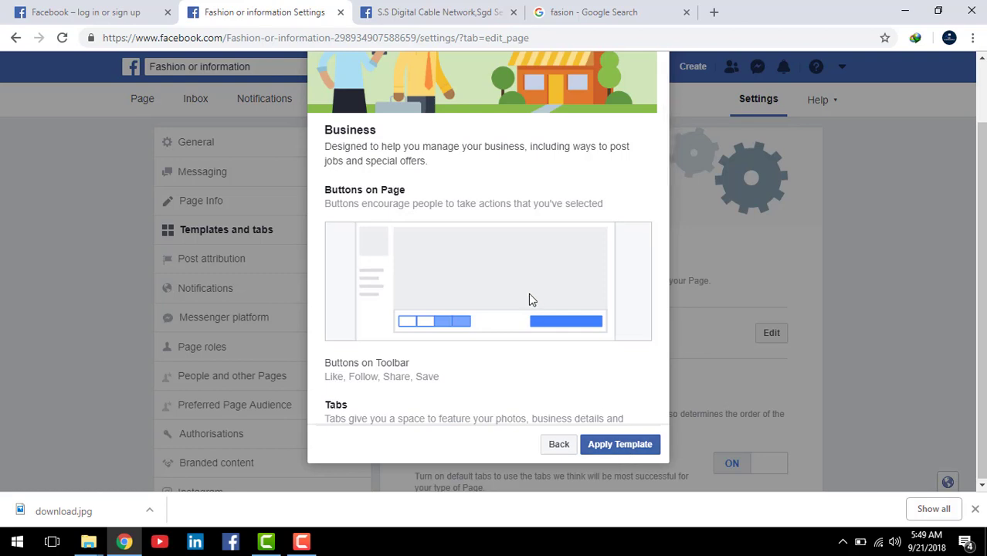
{"action": "left_click", "coordinate": [623, 446]}
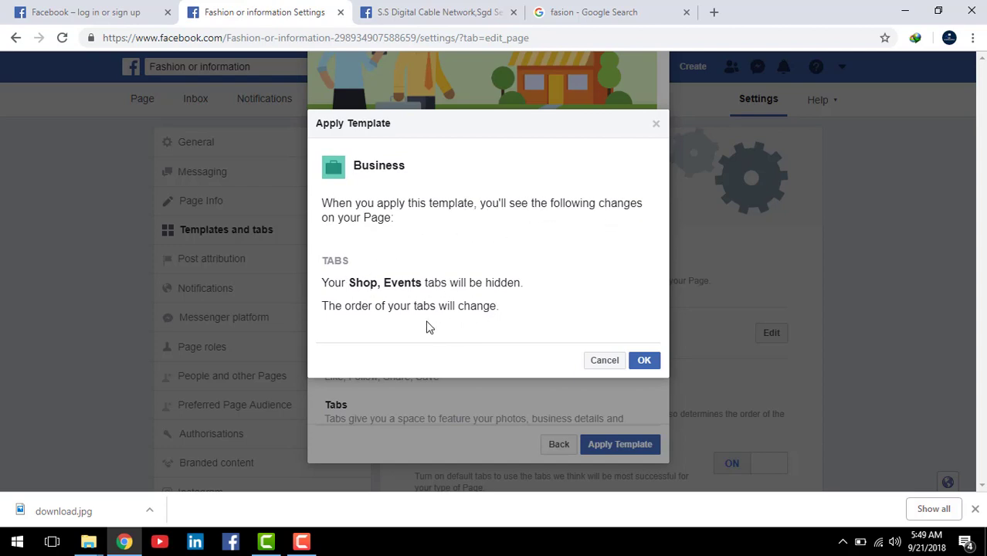
{"action": "left_click", "coordinate": [643, 362]}
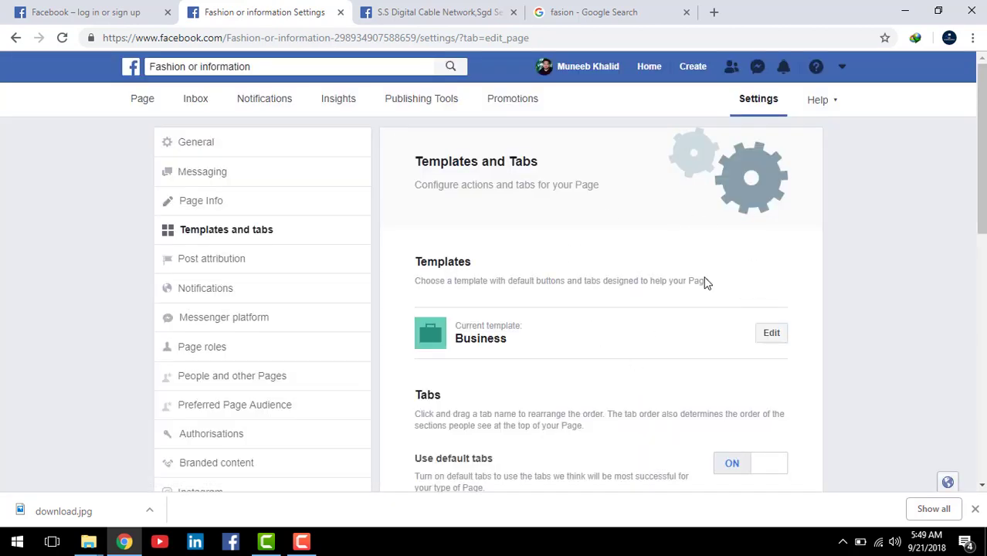
{"action": "scroll", "coordinate": [666, 311], "scroll_direction": "down", "scroll_amount": 1}
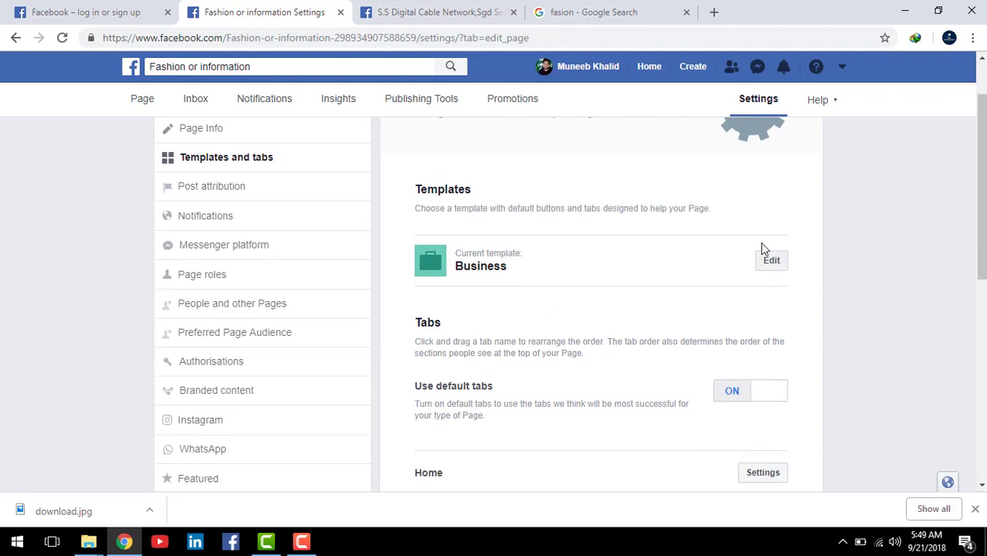
{"action": "scroll", "coordinate": [681, 294], "scroll_direction": "down", "scroll_amount": 1}
{"action": "scroll", "coordinate": [725, 249], "scroll_direction": "down", "scroll_amount": 2}
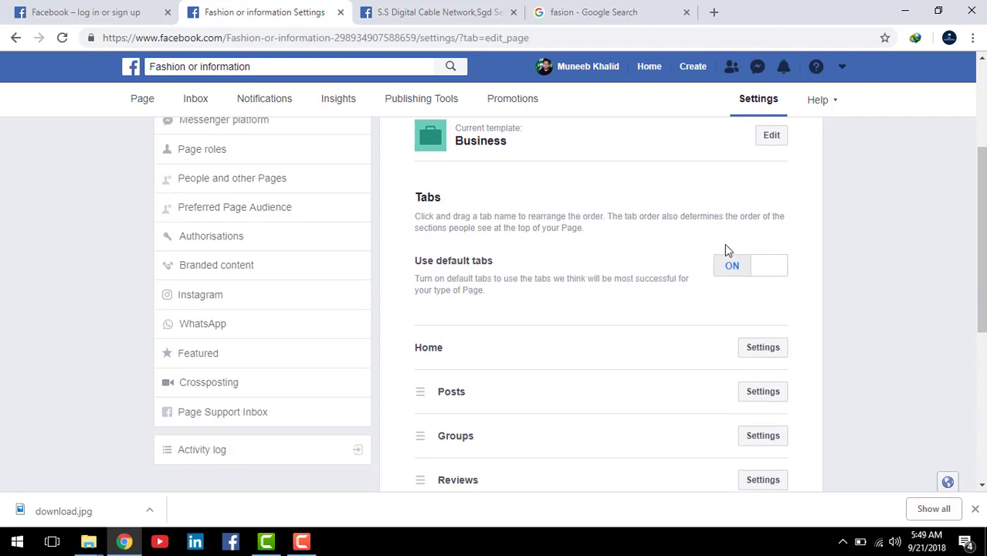
{"action": "scroll", "coordinate": [638, 280], "scroll_direction": "up", "scroll_amount": 3}
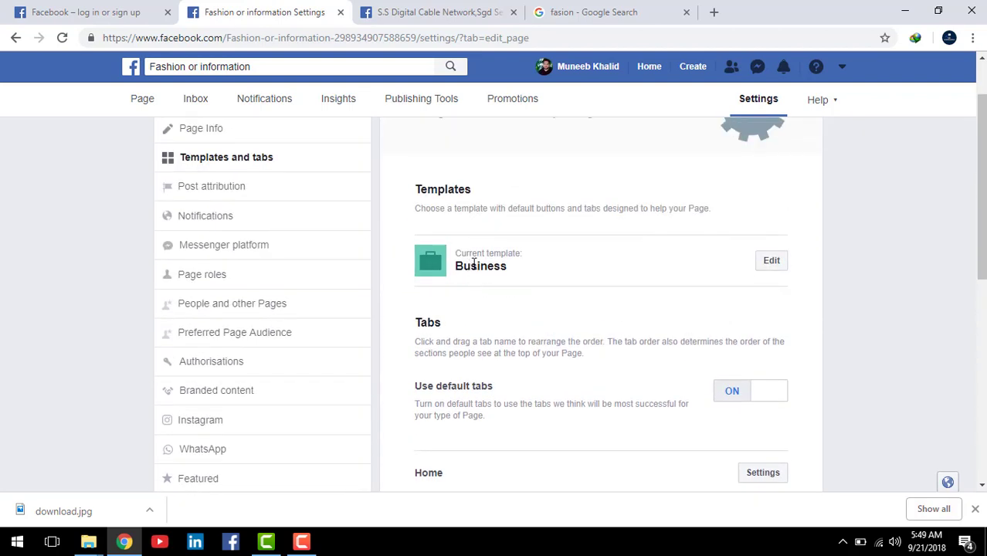
{"action": "scroll", "coordinate": [666, 320], "scroll_direction": "down", "scroll_amount": 3}
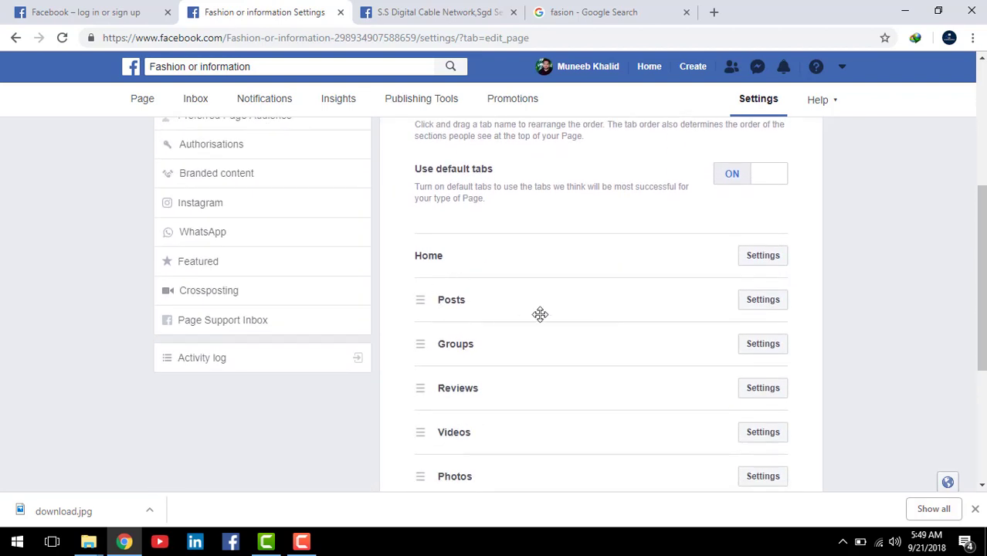
{"action": "scroll", "coordinate": [617, 328], "scroll_direction": "down", "scroll_amount": 1}
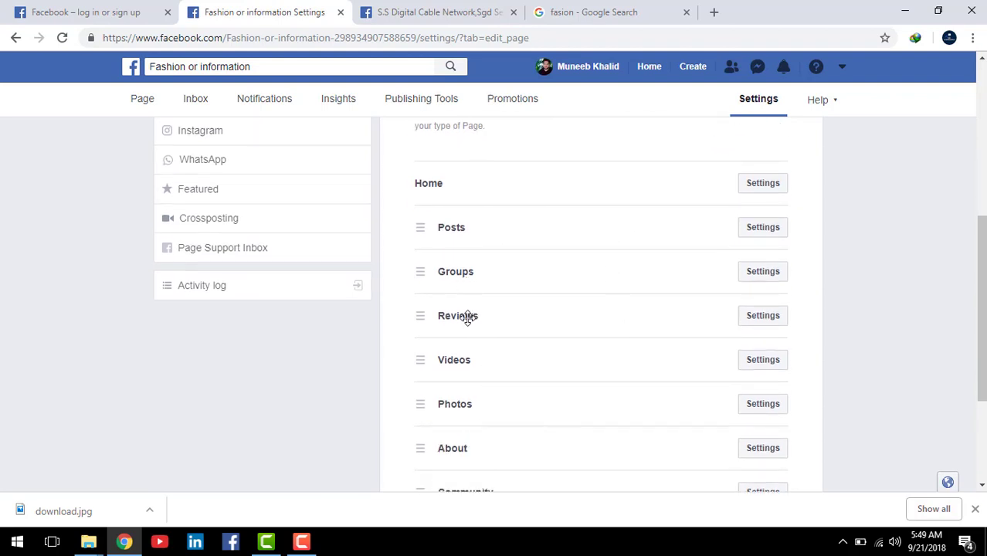
{"action": "scroll", "coordinate": [498, 408], "scroll_direction": "down", "scroll_amount": 3}
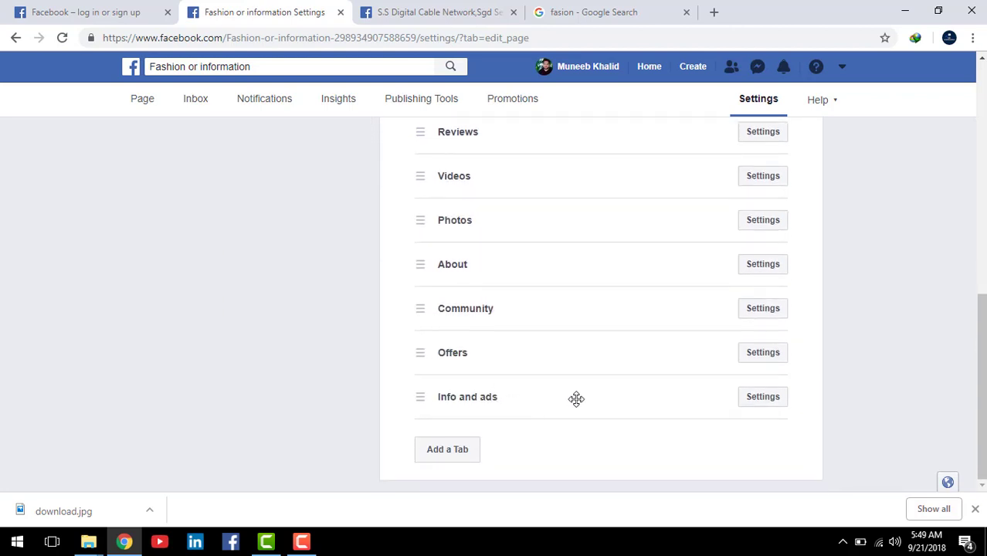
{"action": "scroll", "coordinate": [773, 398], "scroll_direction": "up", "scroll_amount": 4}
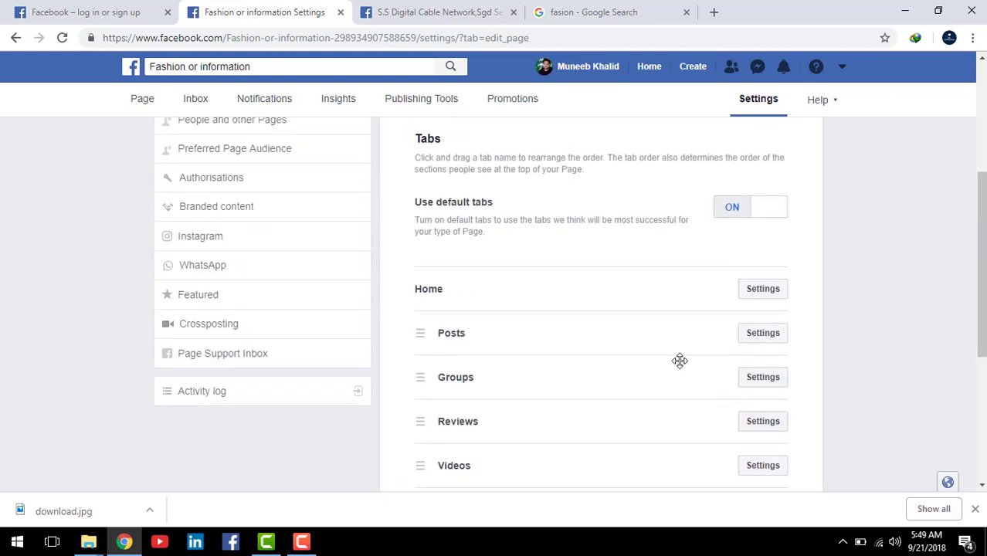
{"action": "scroll", "coordinate": [674, 309], "scroll_direction": "up", "scroll_amount": 1}
{"action": "scroll", "coordinate": [675, 309], "scroll_direction": "down", "scroll_amount": 1}
{"action": "scroll", "coordinate": [496, 254], "scroll_direction": "down", "scroll_amount": 4}
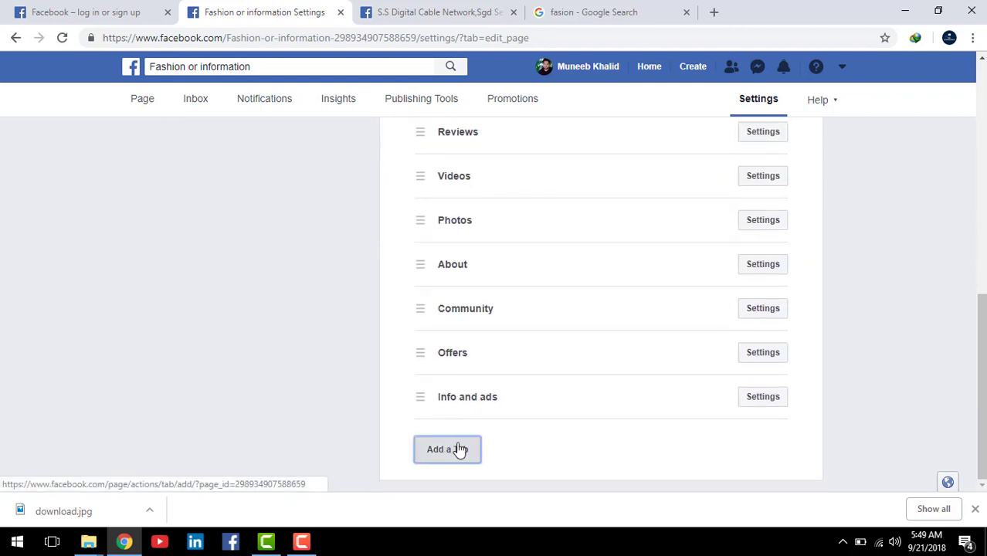
Step: Add the Shop tab from the Add a Tab list and close the list
{"action": "left_click", "coordinate": [458, 450]}
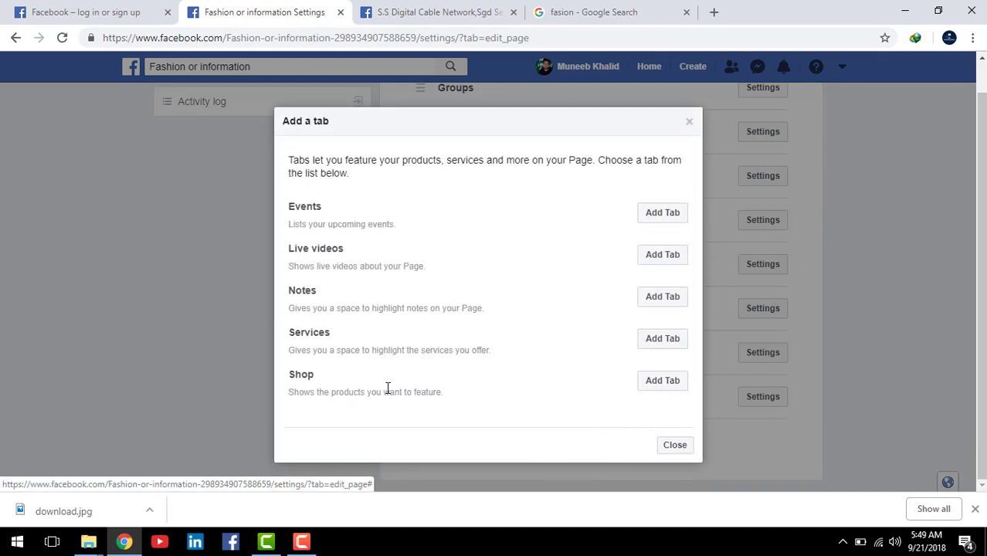
{"action": "left_click", "coordinate": [659, 382]}
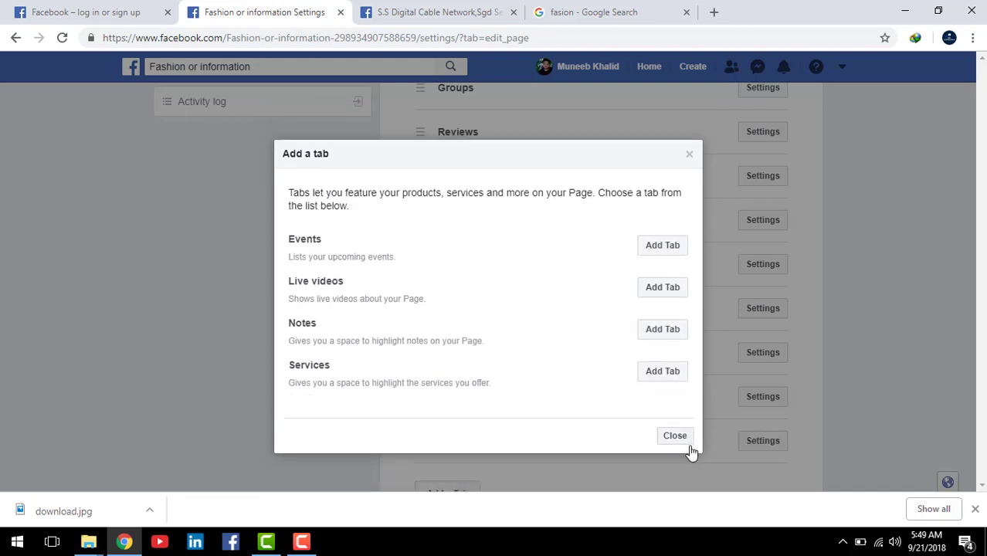
{"action": "left_click", "coordinate": [680, 446]}
{"action": "scroll", "coordinate": [516, 345], "scroll_direction": "up", "scroll_amount": 1}
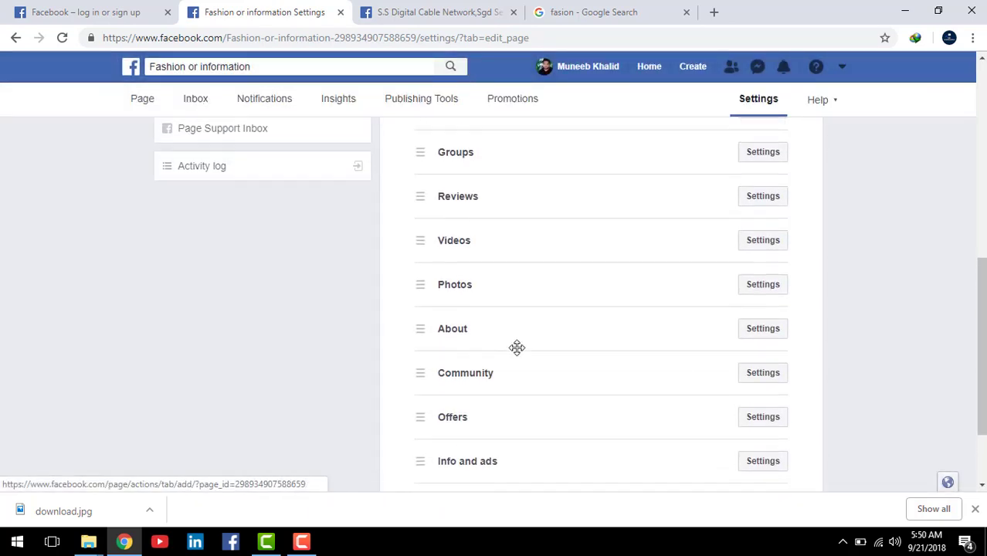
{"action": "scroll", "coordinate": [515, 345], "scroll_direction": "down", "scroll_amount": 2}
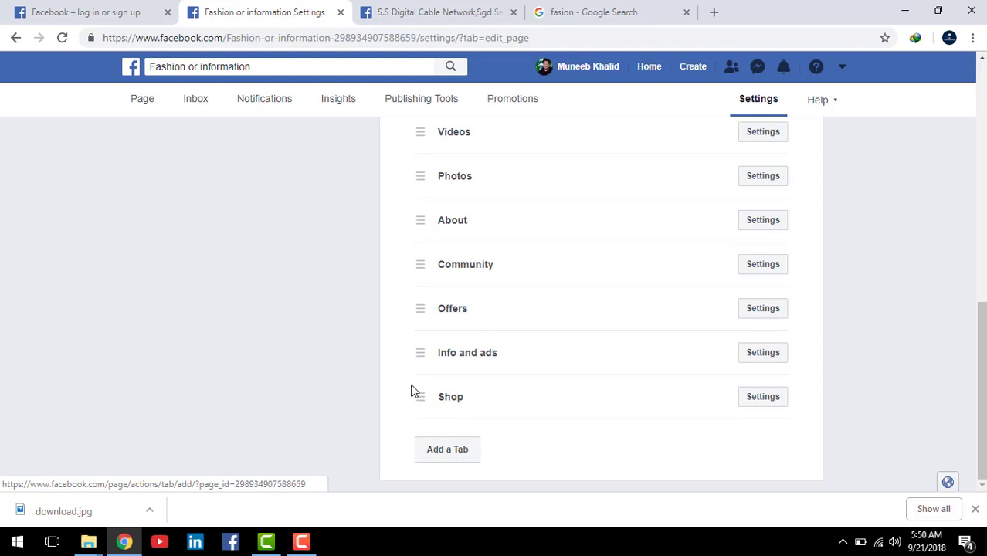
{"action": "mouse_move", "coordinate": [410, 374]}
{"action": "left_mouse_down"}
{"action": "mouse_move", "coordinate": [582, 429]}
{"action": "mouse_move", "coordinate": [809, 439]}
{"action": "left_mouse_up"}
{"action": "key", "text": "Escape"}
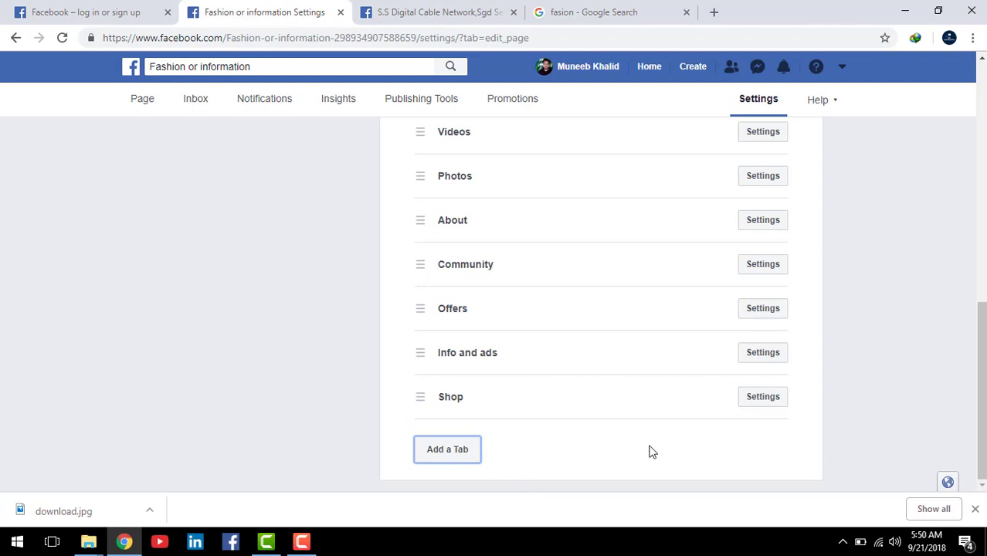
{"action": "left_click_drag", "start_coordinate": [983, 368], "coordinate": [979, 119]}
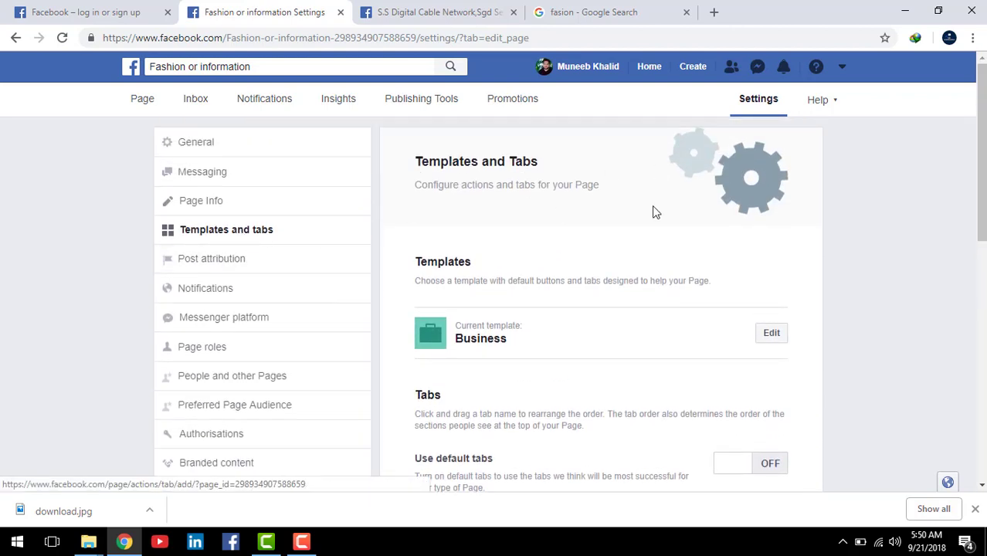
{"action": "left_click_drag", "start_coordinate": [980, 160], "coordinate": [981, 123]}
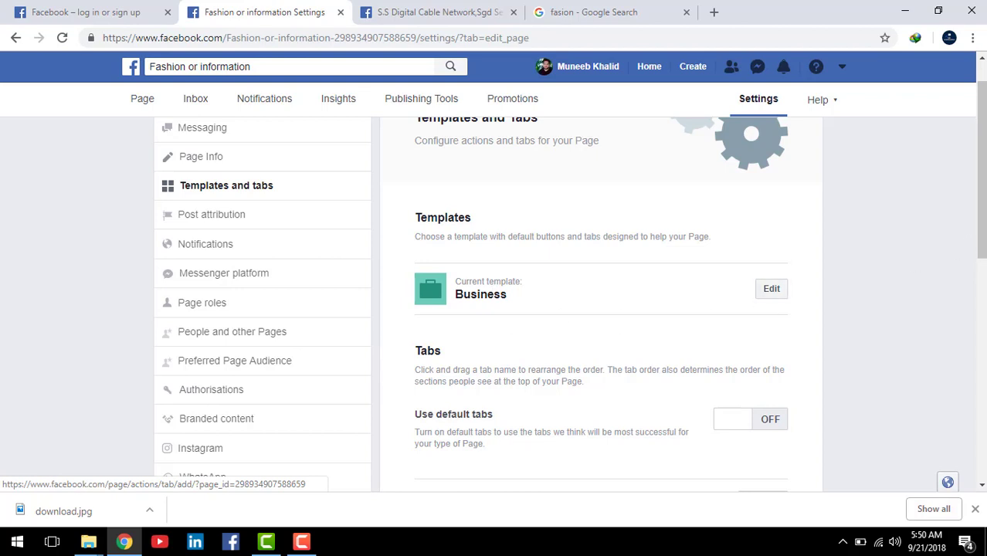
{"action": "left_click_drag", "start_coordinate": [983, 176], "coordinate": [936, 441]}
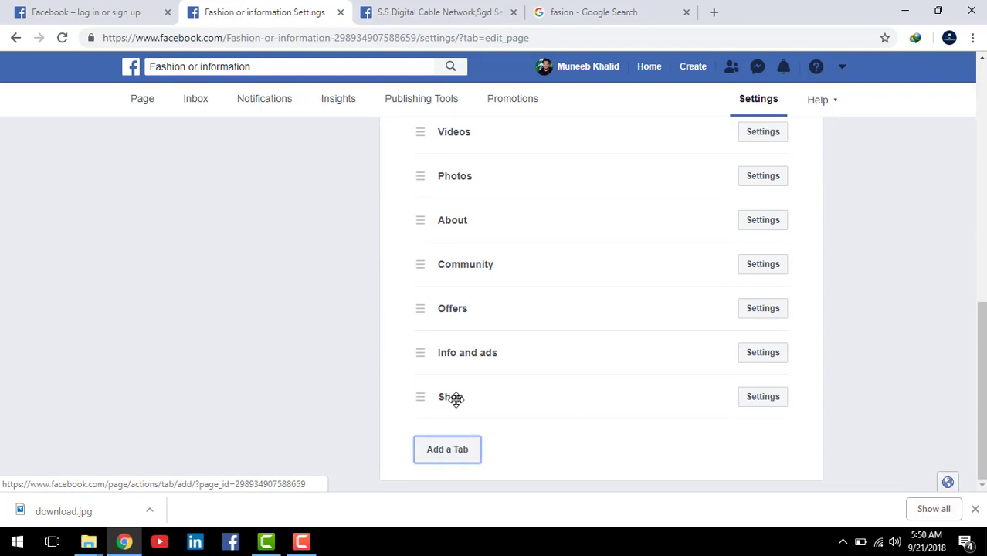
Step: Copy the Shop tab's URL from its settings and paste-and-go it in another browser tab
{"action": "left_click", "coordinate": [762, 398]}
{"action": "scroll", "coordinate": [603, 457], "scroll_direction": "down", "scroll_amount": 1}
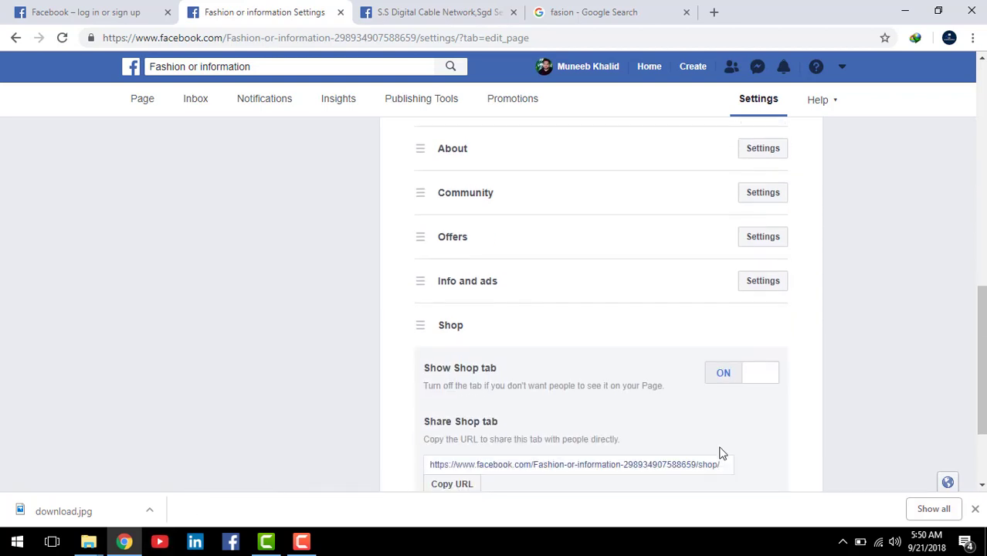
{"action": "scroll", "coordinate": [680, 390], "scroll_direction": "down", "scroll_amount": 1}
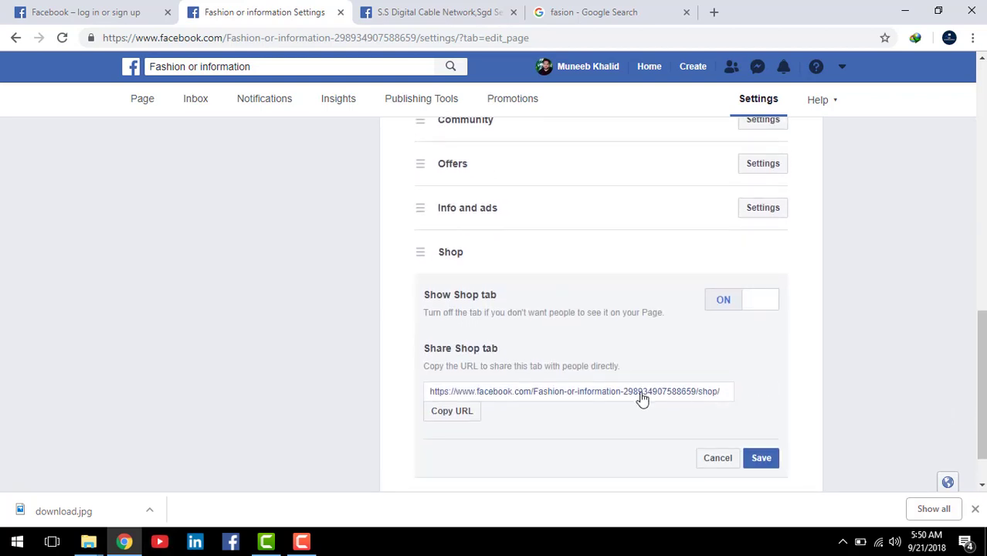
{"action": "left_click", "coordinate": [463, 417]}
{"action": "left_click", "coordinate": [424, 16]}
{"action": "right_click", "coordinate": [394, 40]}
{"action": "left_click", "coordinate": [450, 130]}
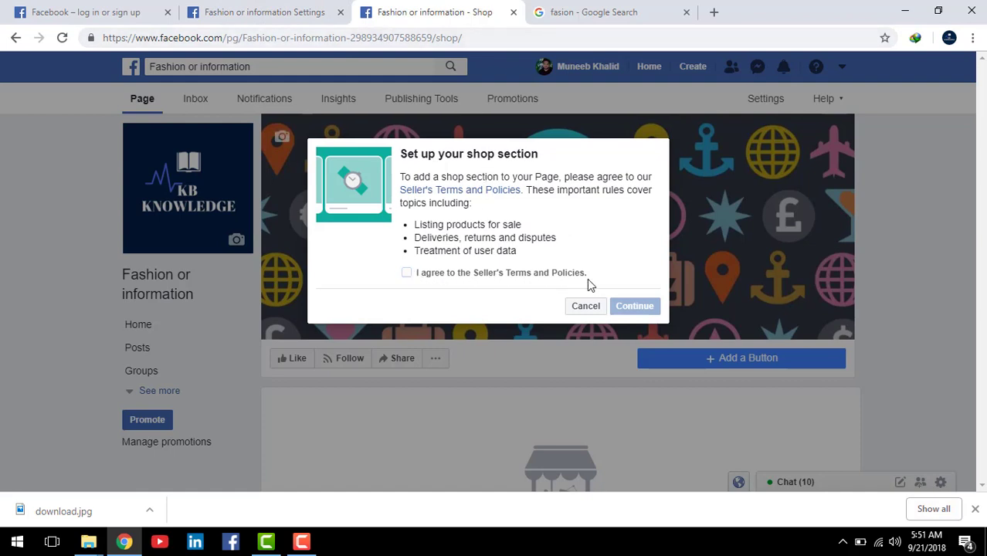
Step: Accept the seller terms, choose Message to buy checkout, keep Pakistani Rupee currency, and save
{"action": "left_click", "coordinate": [407, 276]}
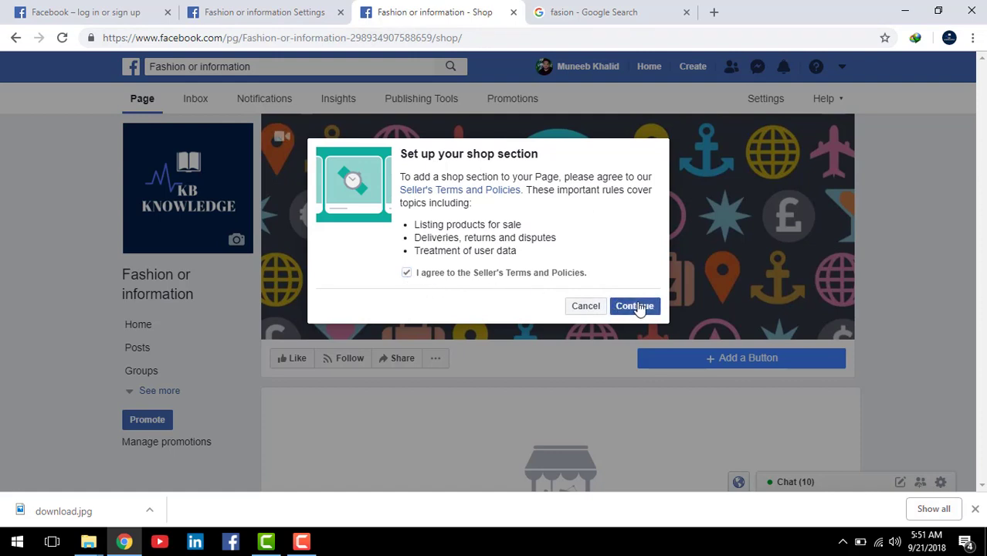
{"action": "left_click", "coordinate": [636, 307]}
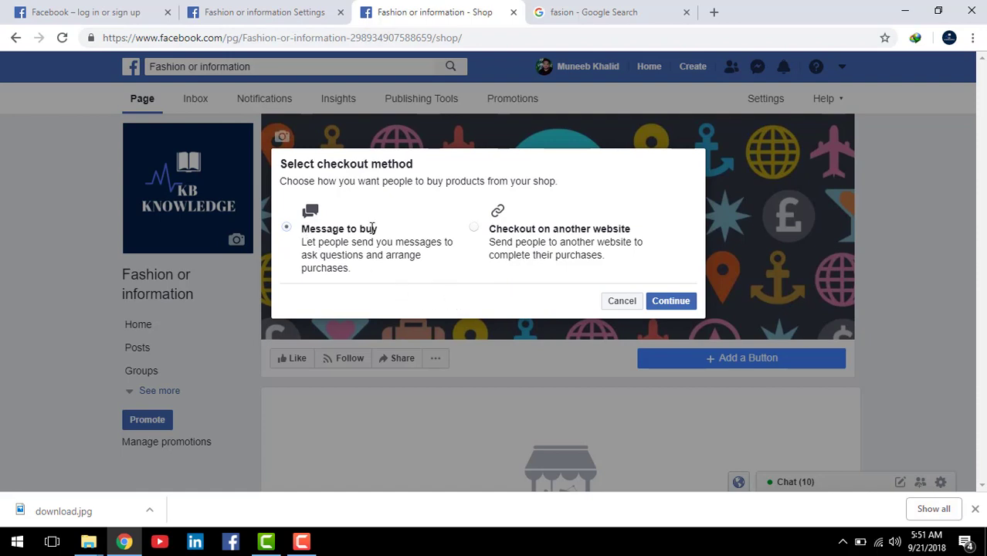
{"action": "left_click", "coordinate": [474, 228]}
{"action": "left_click", "coordinate": [287, 228]}
{"action": "left_click", "coordinate": [679, 309]}
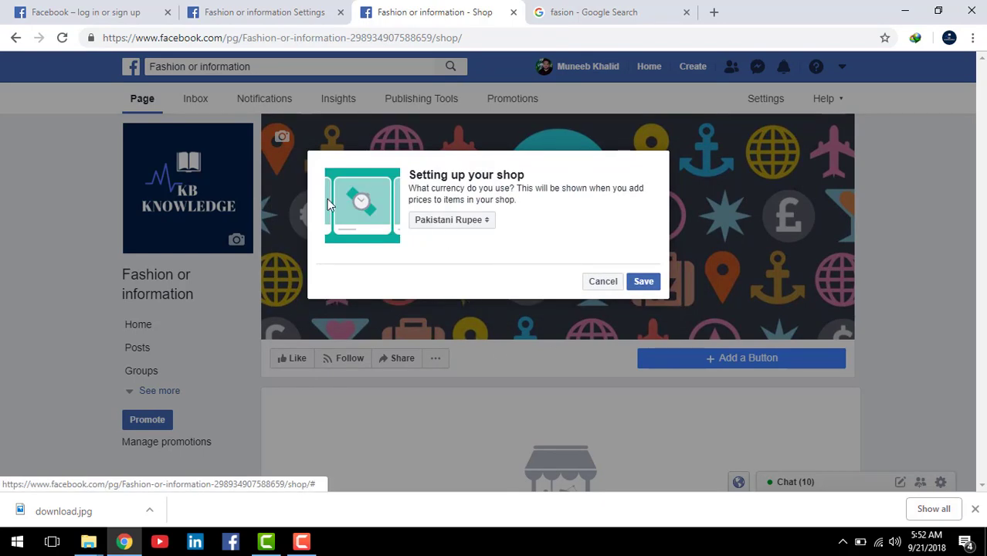
{"action": "left_click", "coordinate": [484, 223]}
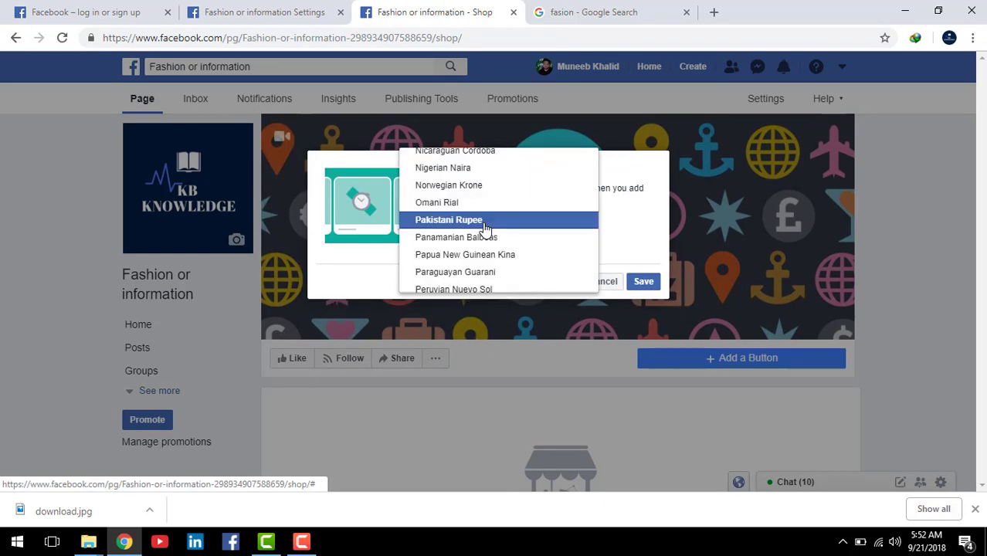
{"action": "left_click", "coordinate": [485, 224]}
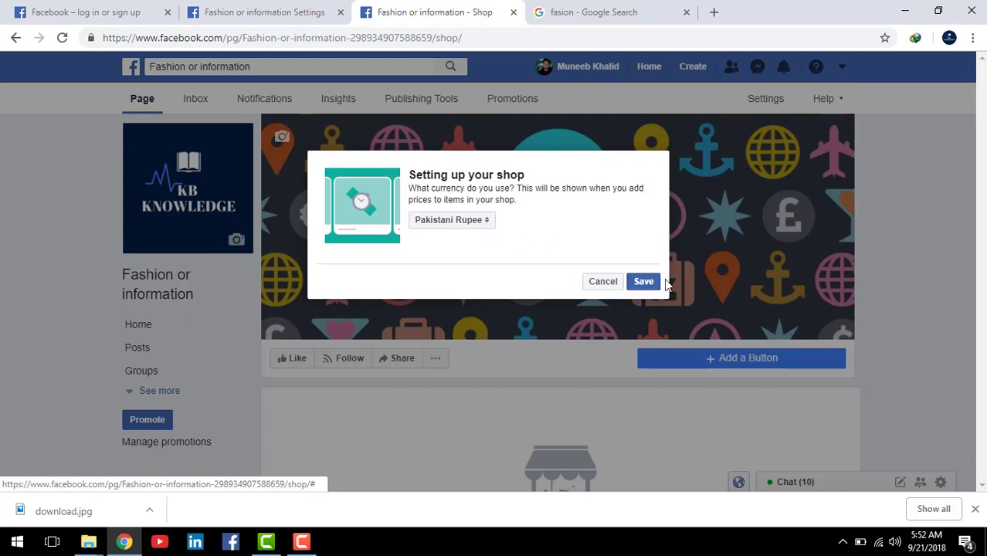
{"action": "left_click", "coordinate": [644, 283]}
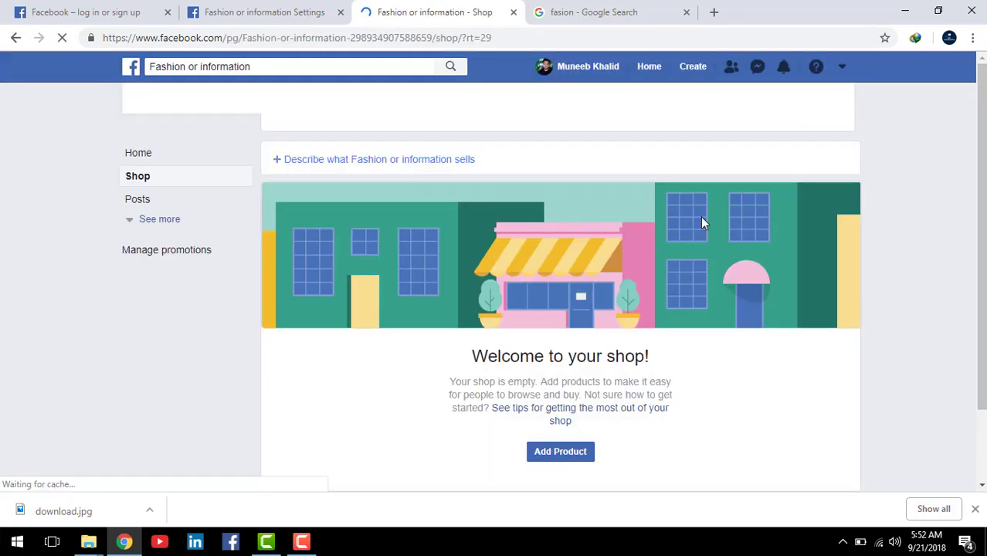
Step: Dismiss the shop products tip and start a new product with Add Product
{"action": "scroll", "coordinate": [548, 346], "scroll_direction": "down", "scroll_amount": 1}
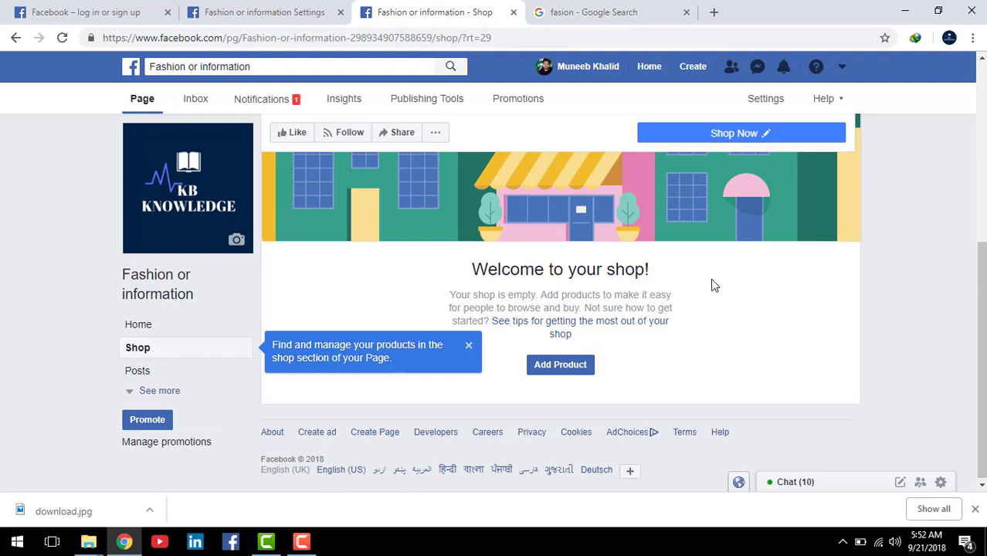
{"action": "left_click", "coordinate": [469, 347]}
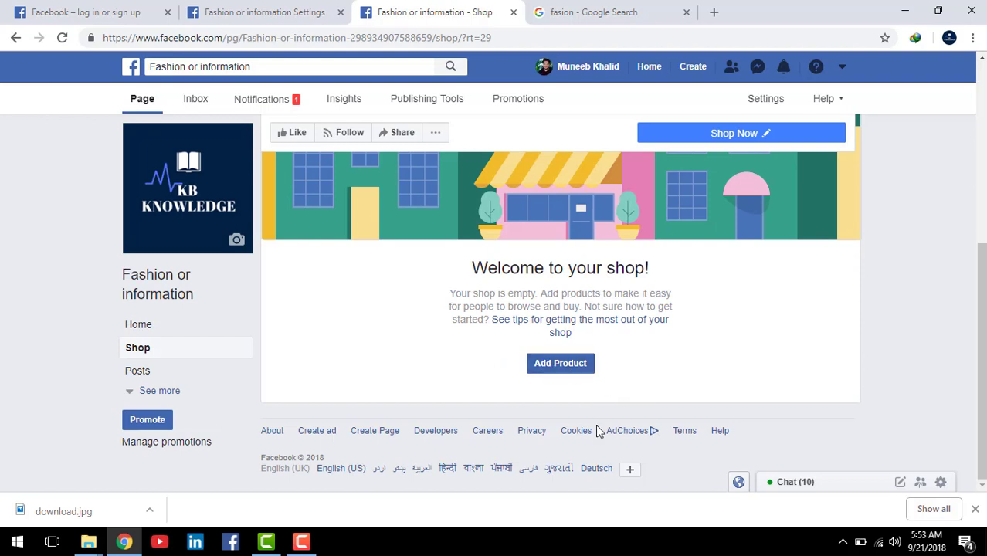
{"action": "left_click", "coordinate": [563, 368]}
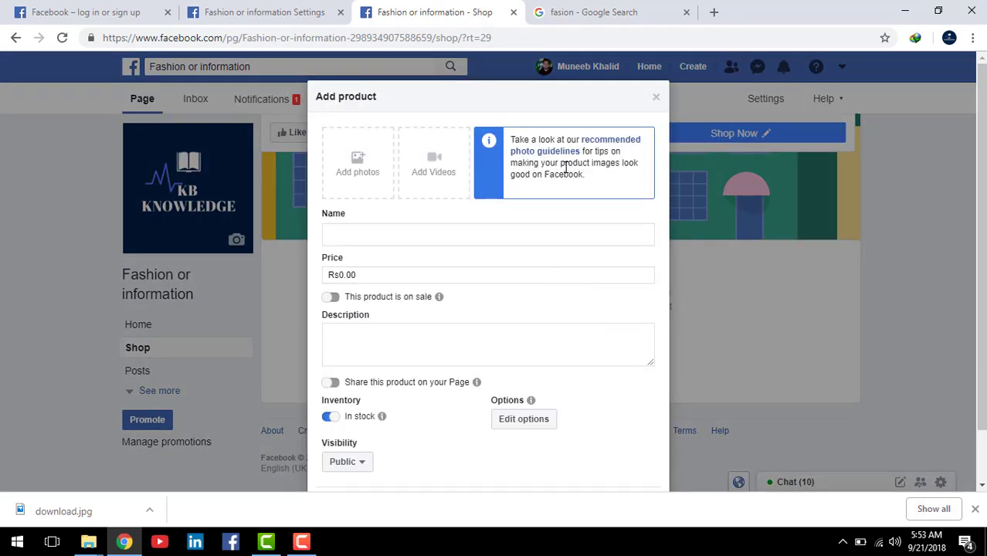
Step: Choose the 'design and optimize facebook page' image from E:\freelance as the product photo
{"action": "scroll", "coordinate": [568, 166], "scroll_direction": "down", "scroll_amount": 1}
{"action": "scroll", "coordinate": [568, 173], "scroll_direction": "up", "scroll_amount": 1}
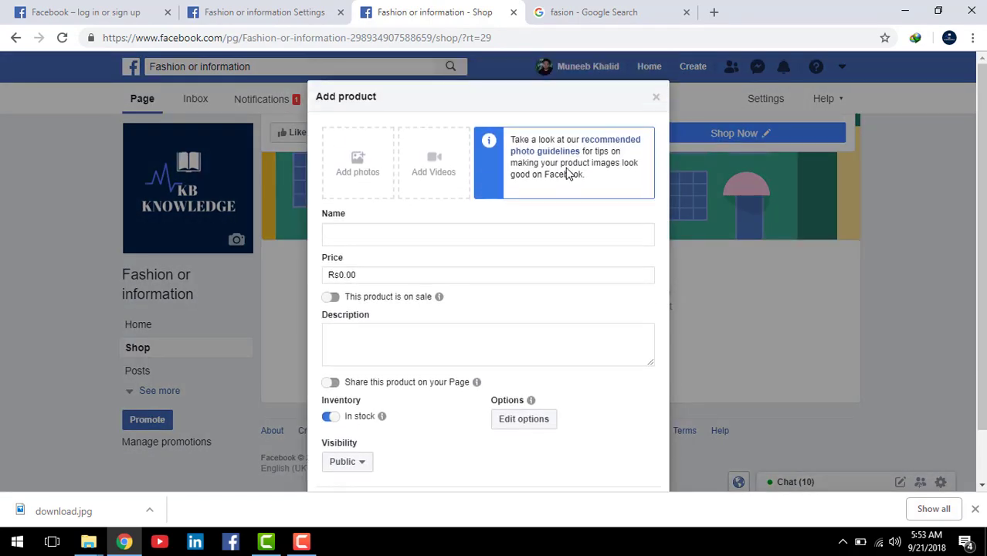
{"action": "left_click", "coordinate": [356, 168]}
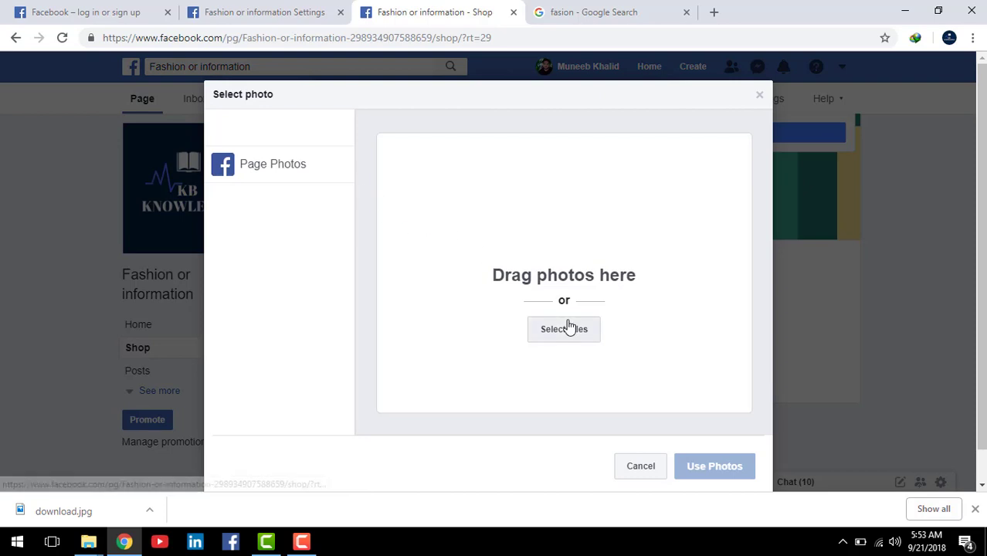
{"action": "left_click", "coordinate": [568, 328]}
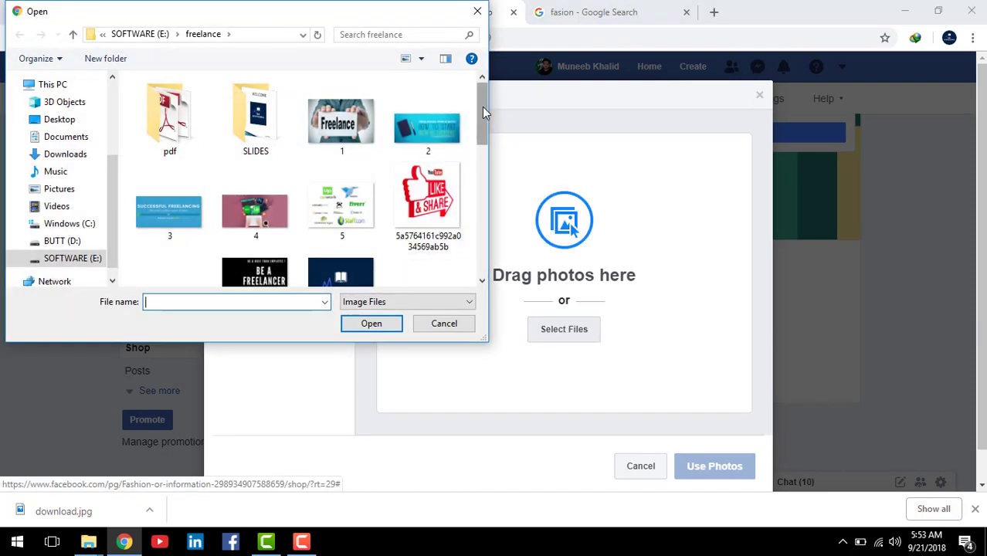
{"action": "left_click_drag", "start_coordinate": [482, 106], "coordinate": [605, 121]}
{"action": "left_click_drag", "start_coordinate": [483, 111], "coordinate": [483, 191]}
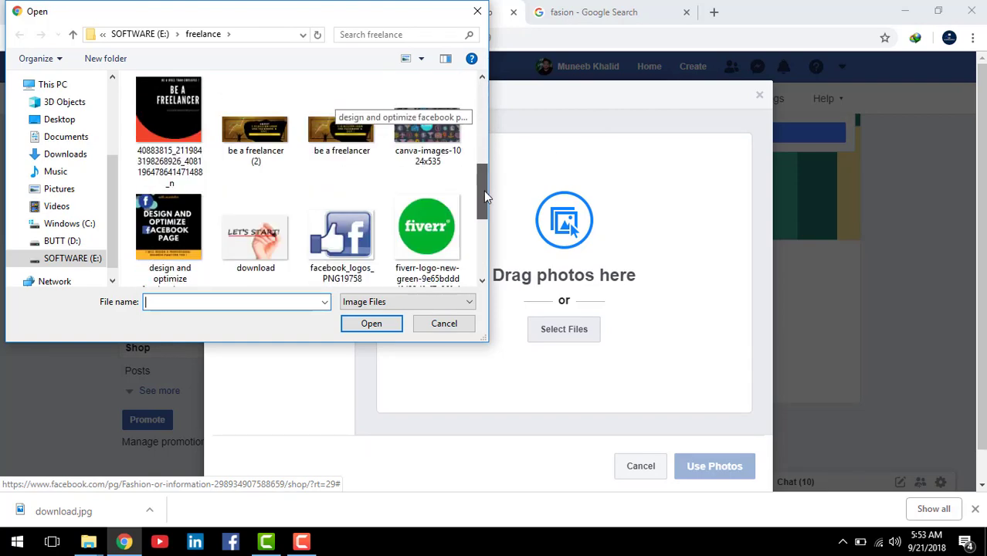
{"action": "left_click", "coordinate": [162, 228]}
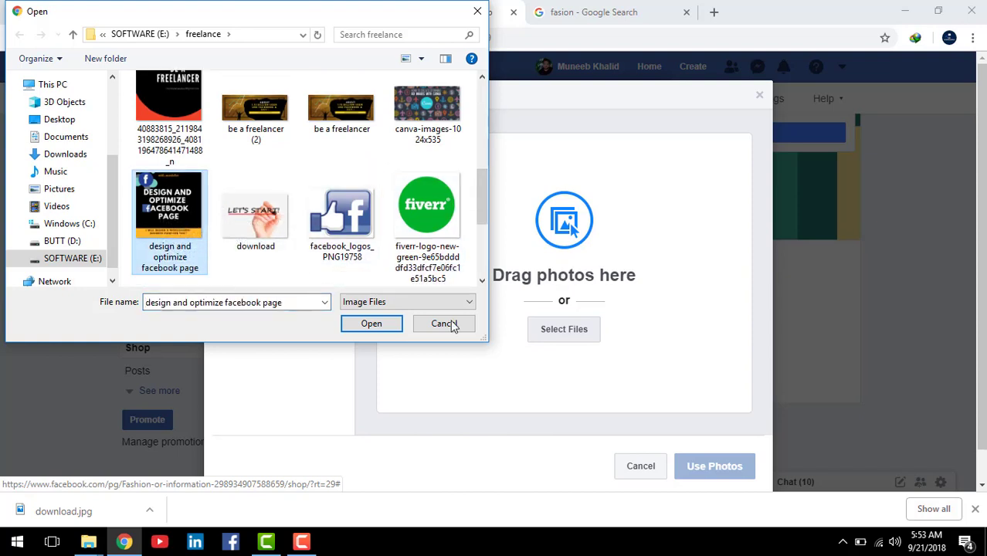
{"action": "left_click", "coordinate": [370, 324]}
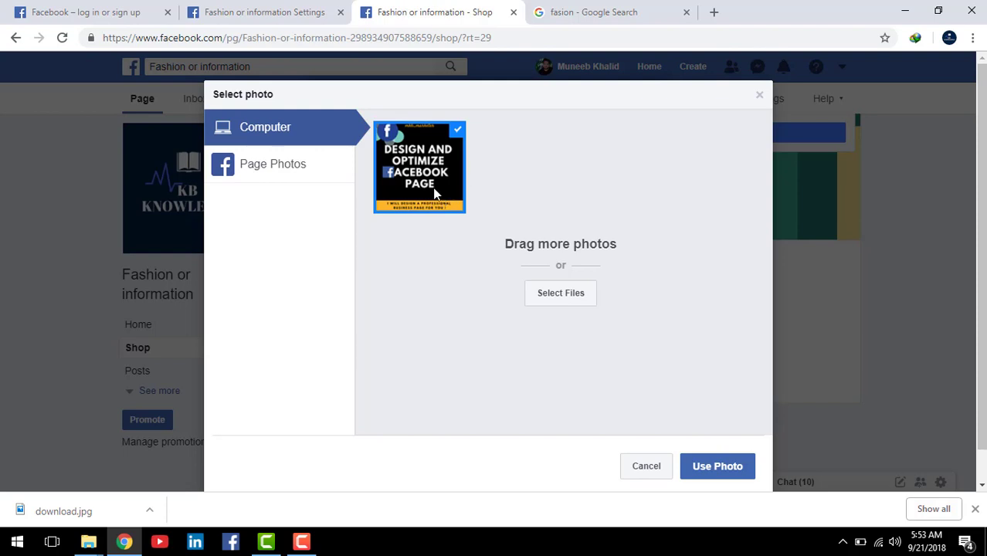
Step: Attach the uploaded photo and name the product 'no1 suit'
{"action": "left_click", "coordinate": [721, 467]}
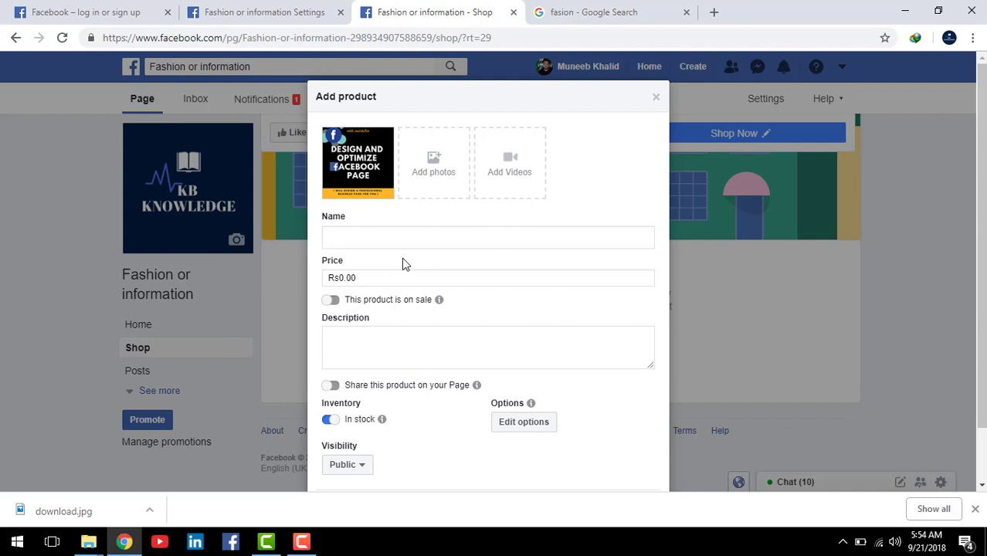
{"action": "type", "text": "no1 suit"}
{"action": "left_click", "coordinate": [447, 278]}
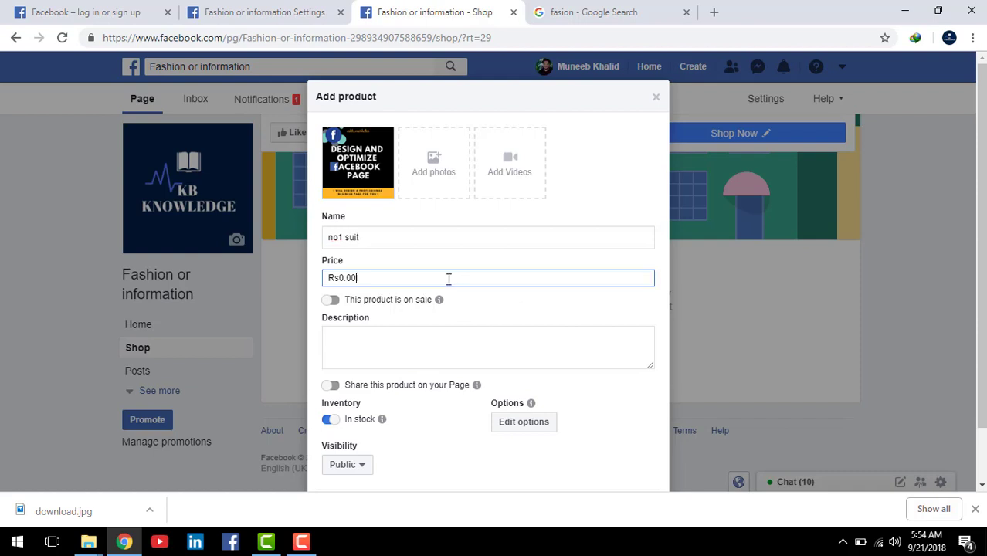
{"action": "left_click", "coordinate": [396, 237]}
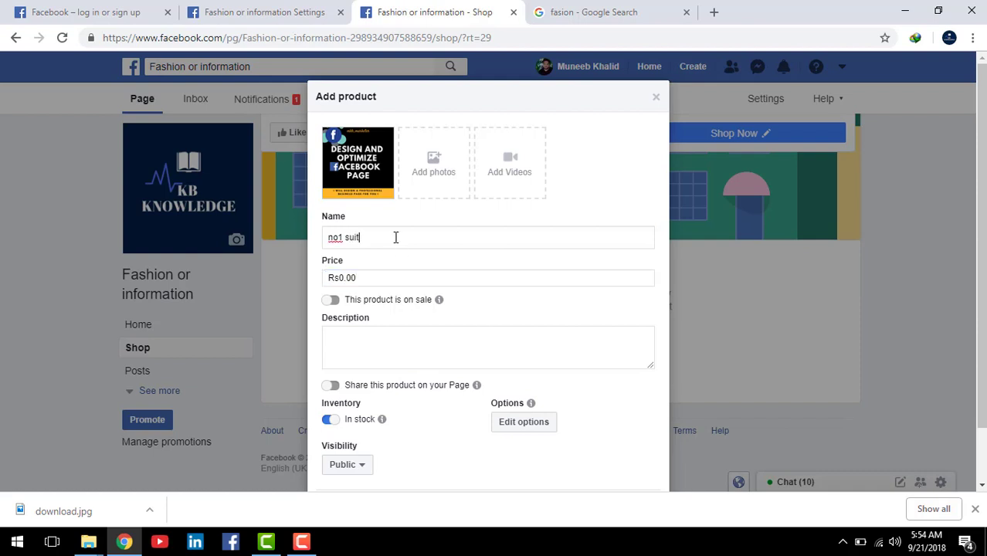
Step: Replace the Rs0.00 price with 1500
{"action": "left_click", "coordinate": [381, 283]}
{"action": "left_click_drag", "start_coordinate": [381, 283], "coordinate": [302, 298]}
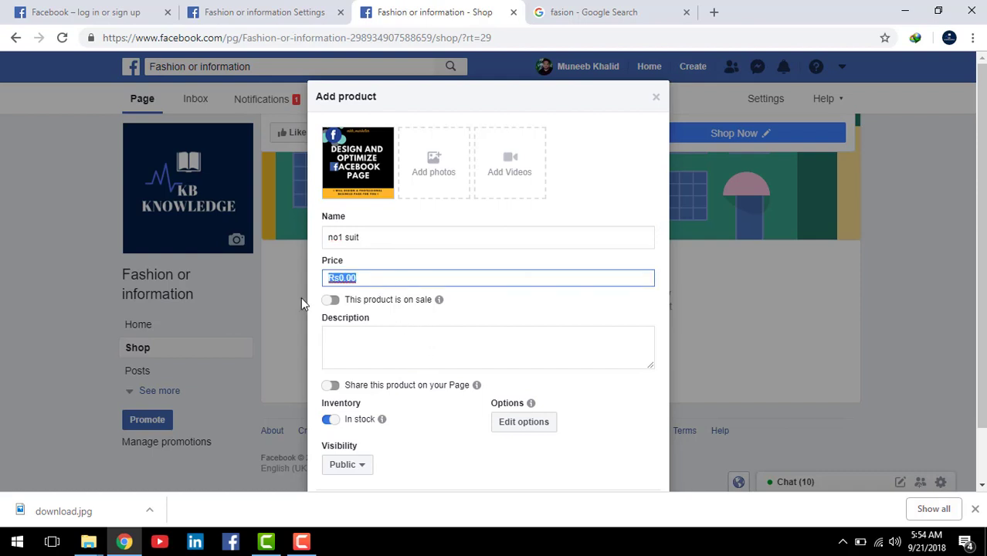
{"action": "type", "text": "1500"}
{"action": "key", "text": "ctrl+shift+d"}
{"action": "mouse_move", "coordinate": [318, 290]}
{"action": "left_mouse_down"}
{"action": "mouse_move", "coordinate": [403, 315]}
{"action": "mouse_move", "coordinate": [479, 315]}
{"action": "left_mouse_up"}
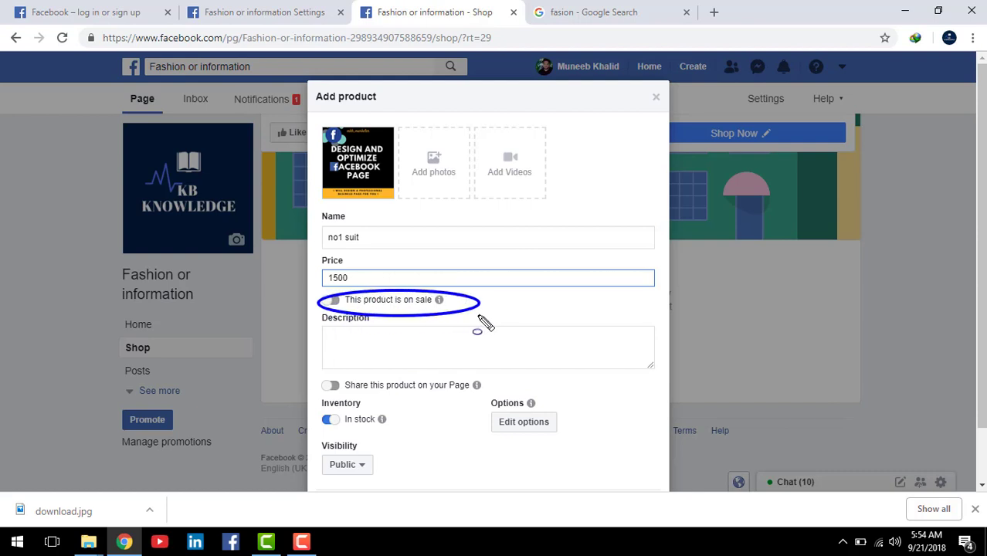
{"action": "key", "text": "Escape"}
Step: Mark the product as on sale with a sale price of 1000
{"action": "left_click", "coordinate": [333, 301]}
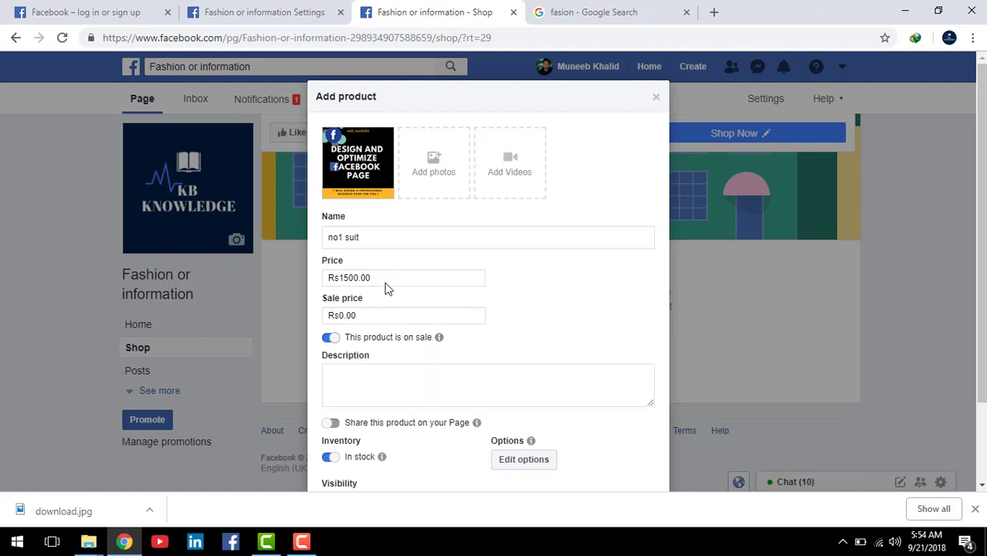
{"action": "left_click_drag", "start_coordinate": [383, 277], "coordinate": [315, 289]}
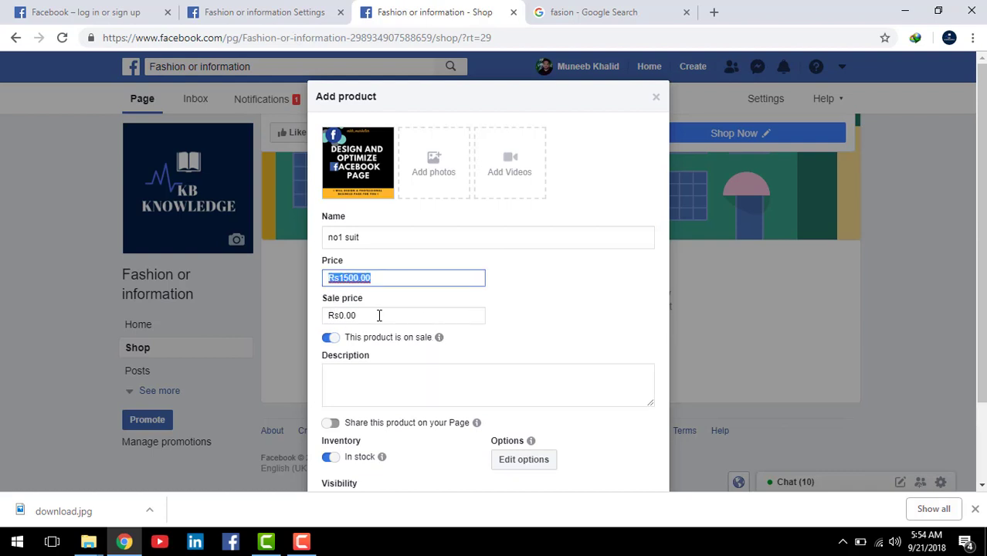
{"action": "left_click_drag", "start_coordinate": [379, 315], "coordinate": [303, 325]}
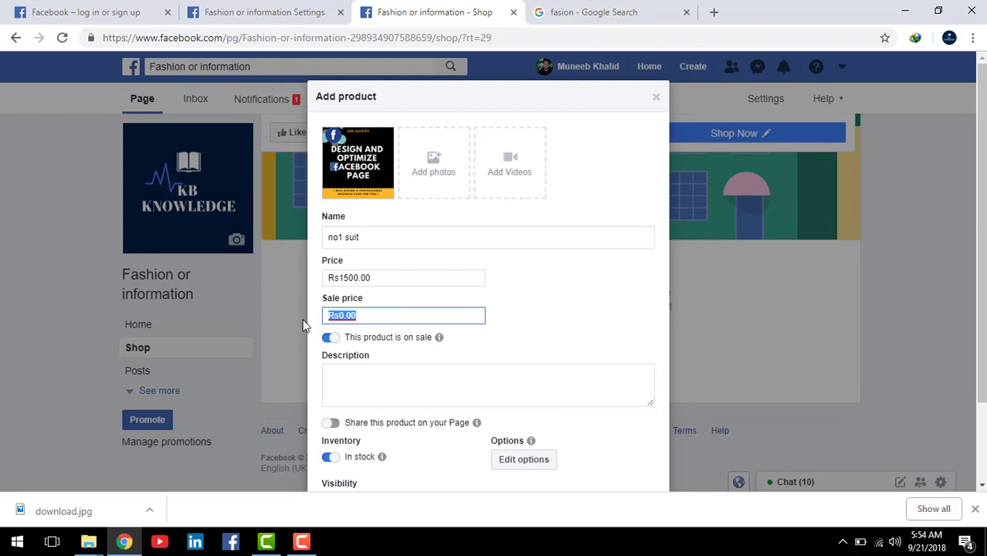
{"action": "type", "text": "1000"}
{"action": "left_click", "coordinate": [395, 378]}
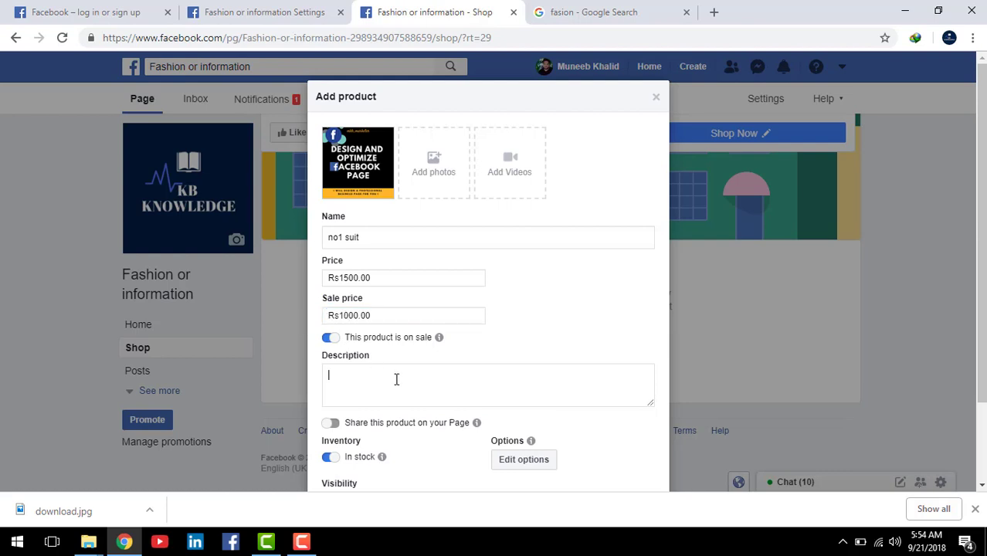
{"action": "scroll", "coordinate": [540, 357], "scroll_direction": "down", "scroll_amount": 2}
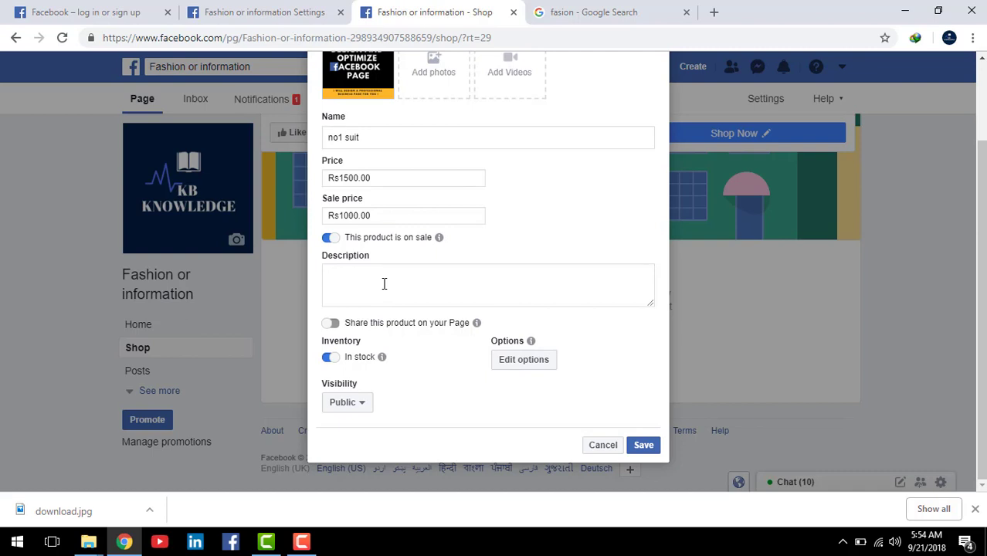
Step: Enter 'frefr rrvrgtr rgrgrggg' as the description, share the product on the Page, and save
{"action": "type", "text": "frefr rrvrgtr rgrgrggg"}
{"action": "left_click", "coordinate": [332, 324]}
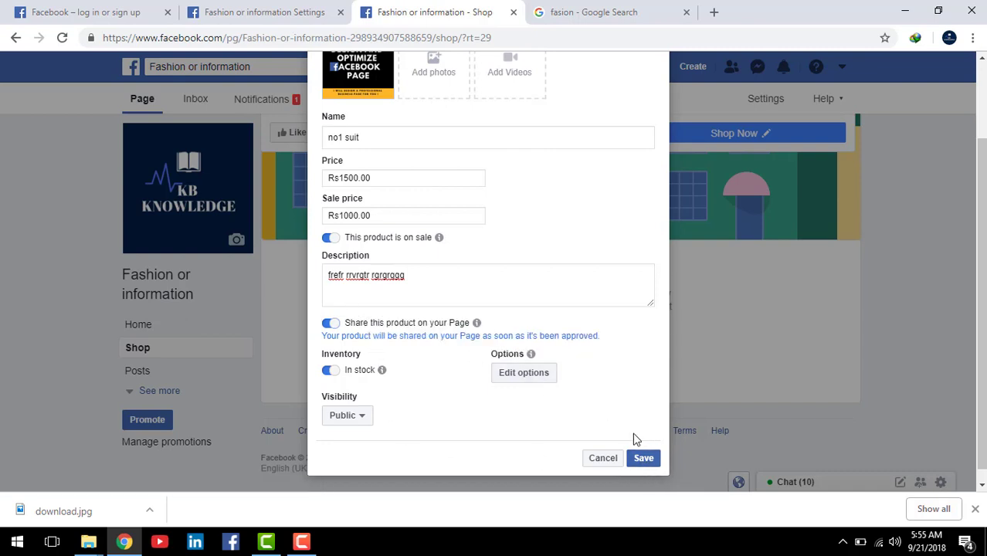
{"action": "left_click", "coordinate": [644, 458]}
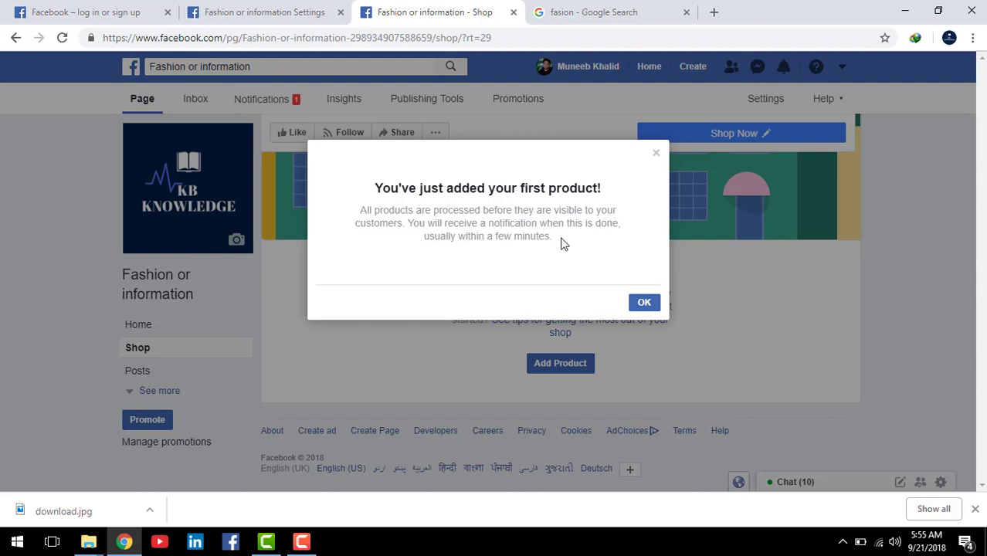
Step: Dismiss the first-product notice and open no1 suit from All products
{"action": "left_click", "coordinate": [645, 303]}
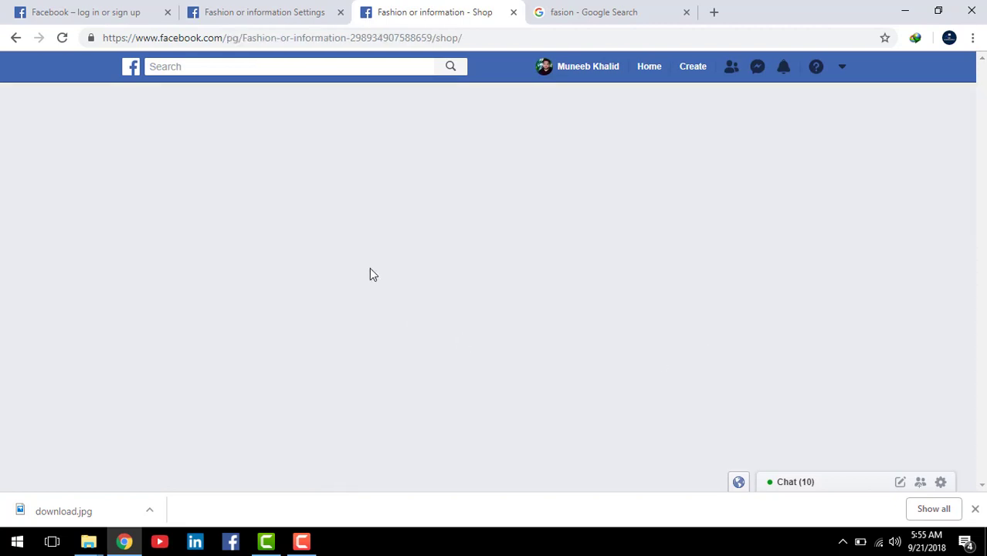
{"action": "scroll", "coordinate": [659, 277], "scroll_direction": "down", "scroll_amount": 3}
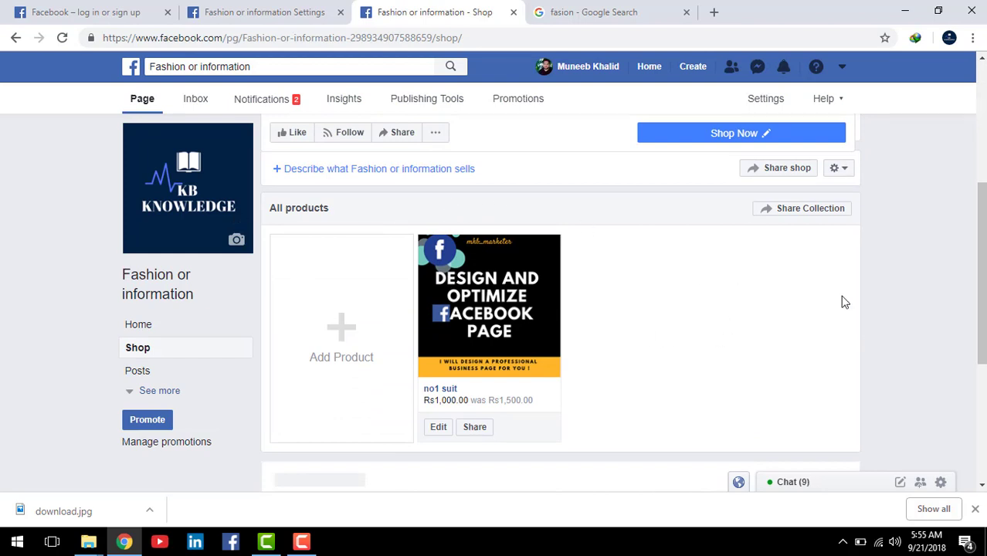
{"action": "scroll", "coordinate": [811, 294], "scroll_direction": "down", "scroll_amount": 2}
{"action": "scroll", "coordinate": [734, 288], "scroll_direction": "up", "scroll_amount": 2}
{"action": "left_click", "coordinate": [451, 369]}
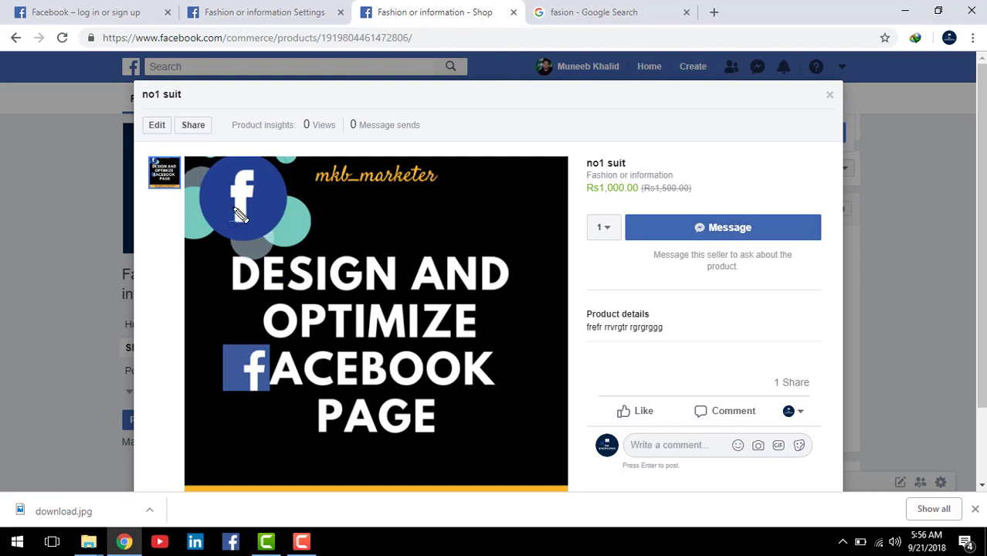
Step: Set the quantity to 3 and start a message about no1 suit to the page
{"action": "mouse_move", "coordinate": [190, 165]}
{"action": "left_mouse_down"}
{"action": "mouse_move", "coordinate": [514, 426]}
{"action": "mouse_move", "coordinate": [562, 443]}
{"action": "left_mouse_up"}
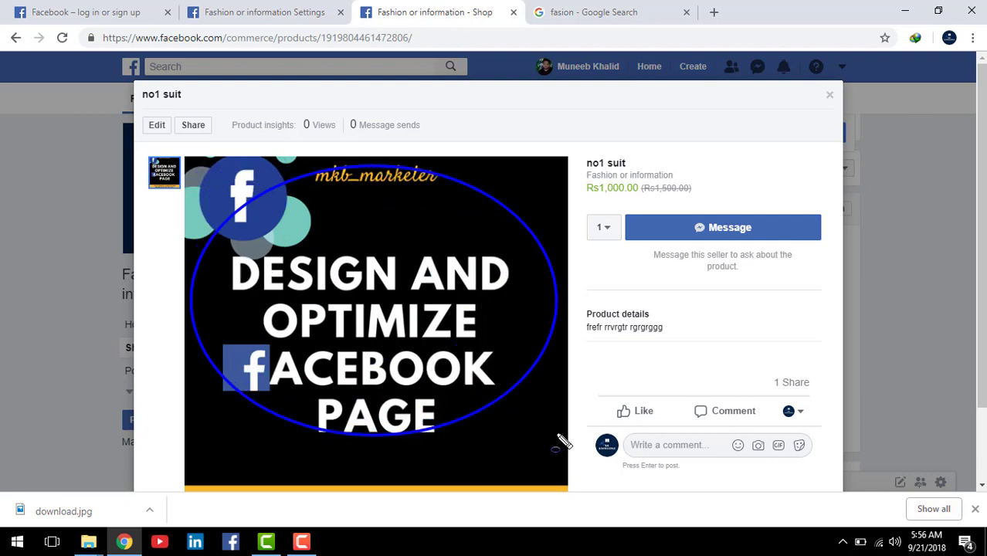
{"action": "key", "text": "Escape"}
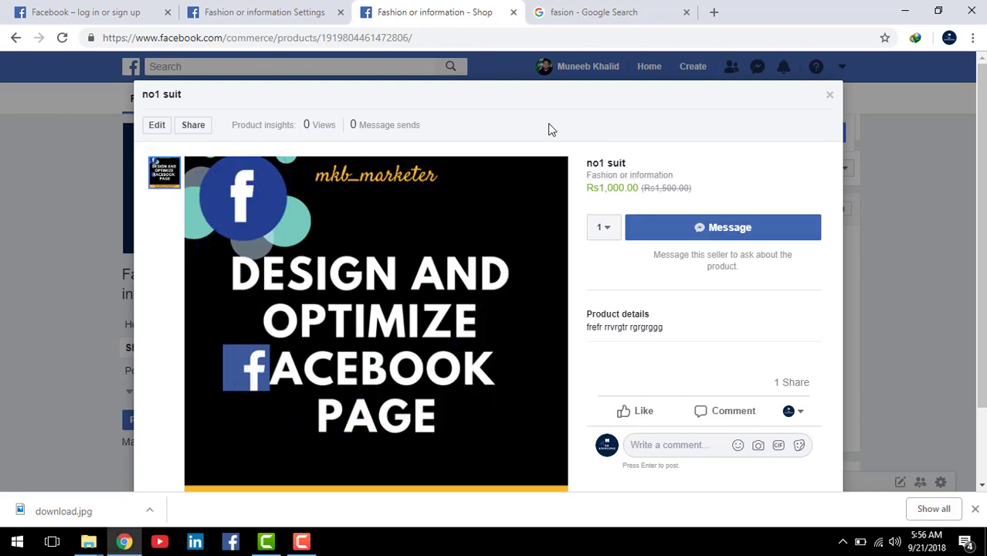
{"action": "mouse_move", "coordinate": [550, 128]}
{"action": "left_mouse_down"}
{"action": "mouse_move", "coordinate": [623, 205]}
{"action": "mouse_move", "coordinate": [779, 214]}
{"action": "left_mouse_up"}
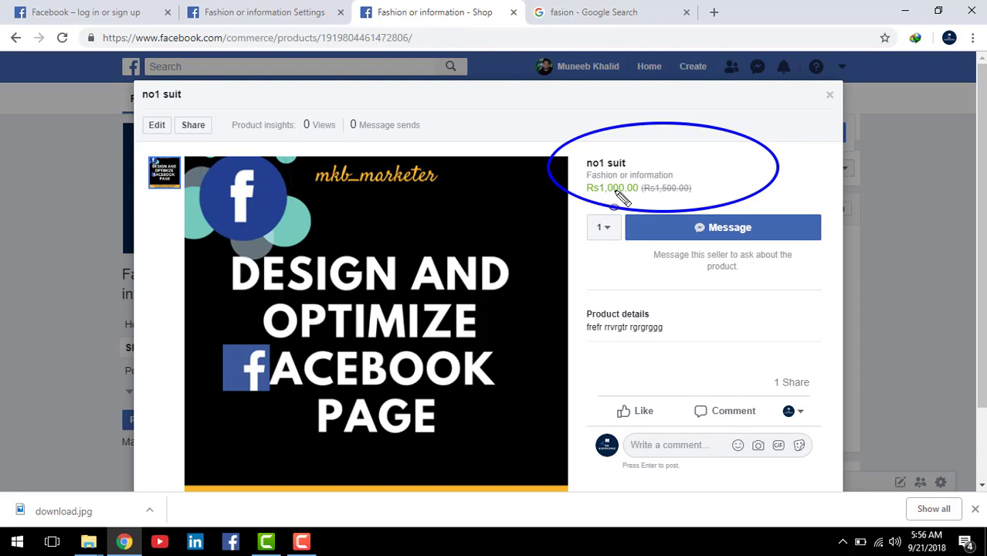
{"action": "key", "text": "ctrl+z"}
{"action": "key", "text": "Escape"}
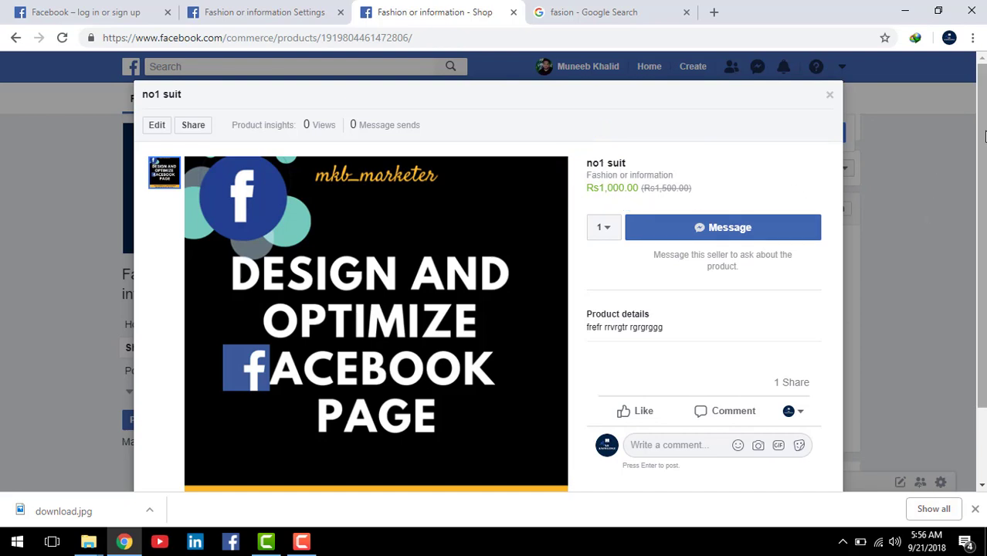
{"action": "left_click_drag", "start_coordinate": [980, 125], "coordinate": [981, 154]}
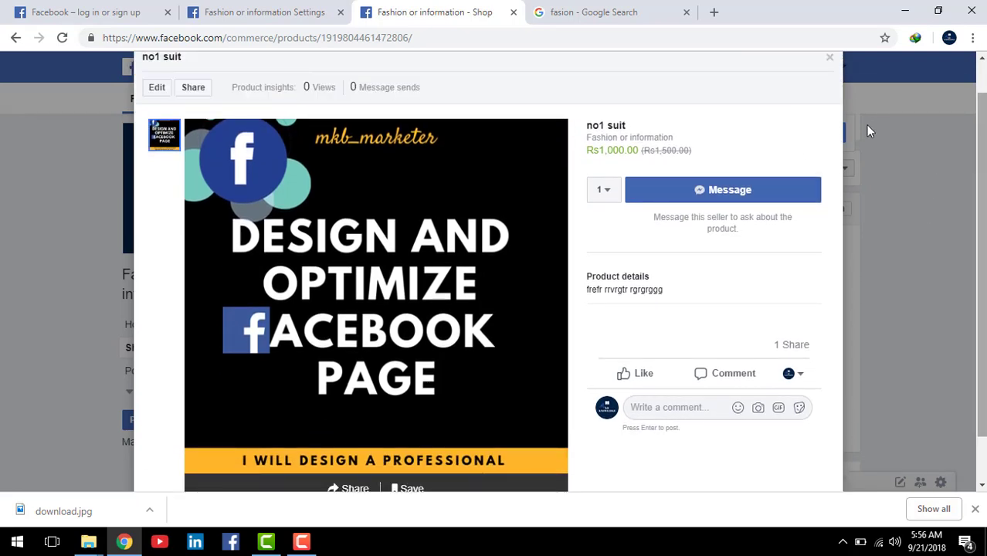
{"action": "left_click", "coordinate": [610, 190]}
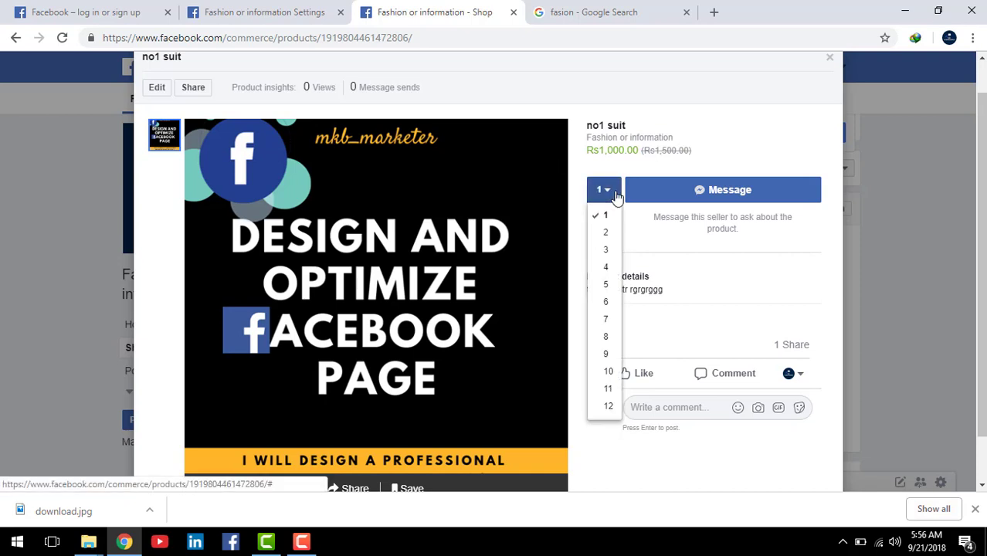
{"action": "left_click", "coordinate": [608, 251]}
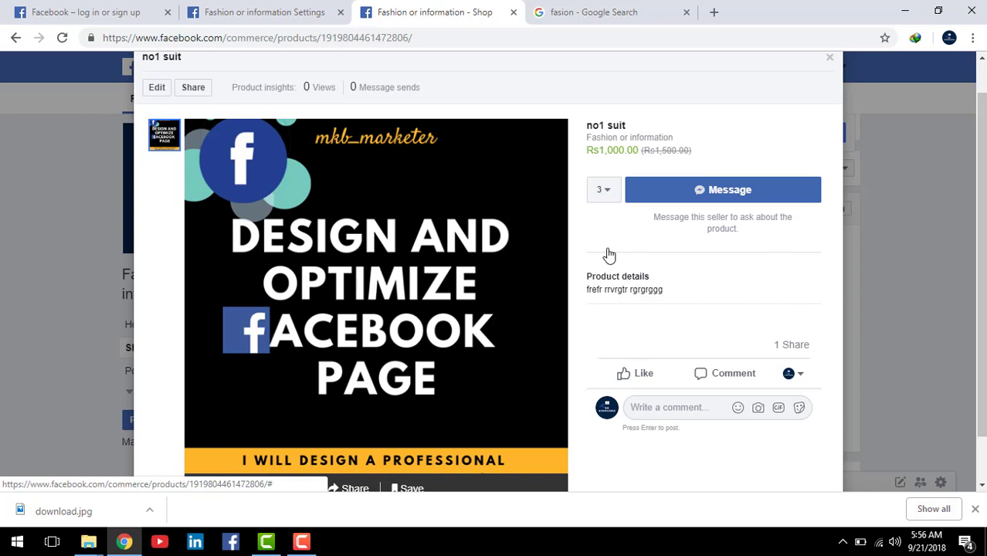
{"action": "left_click", "coordinate": [674, 198]}
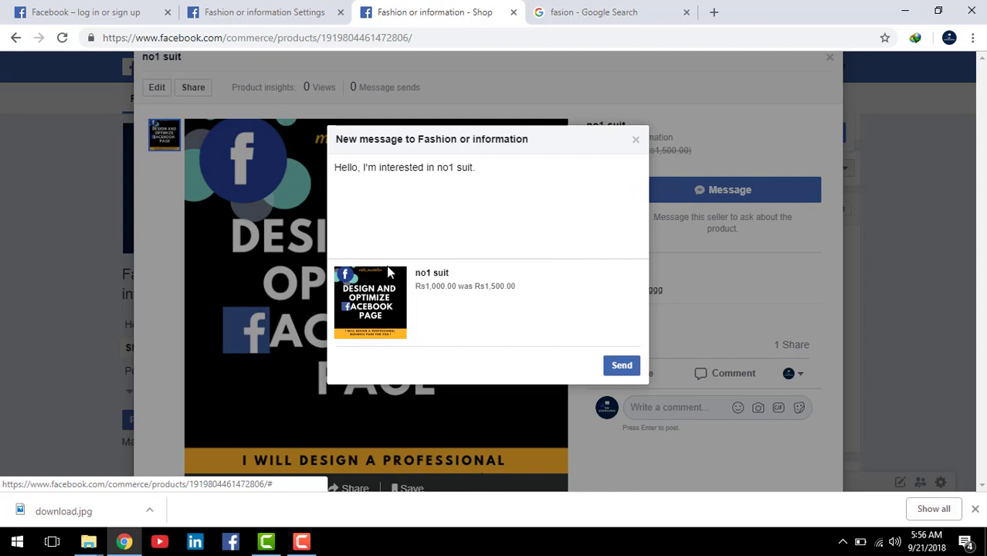
Step: Send the no1 suit enquiry, dismiss the 'Message sent' notice, and close the product details
{"action": "left_click", "coordinate": [422, 223]}
{"action": "left_click", "coordinate": [516, 216]}
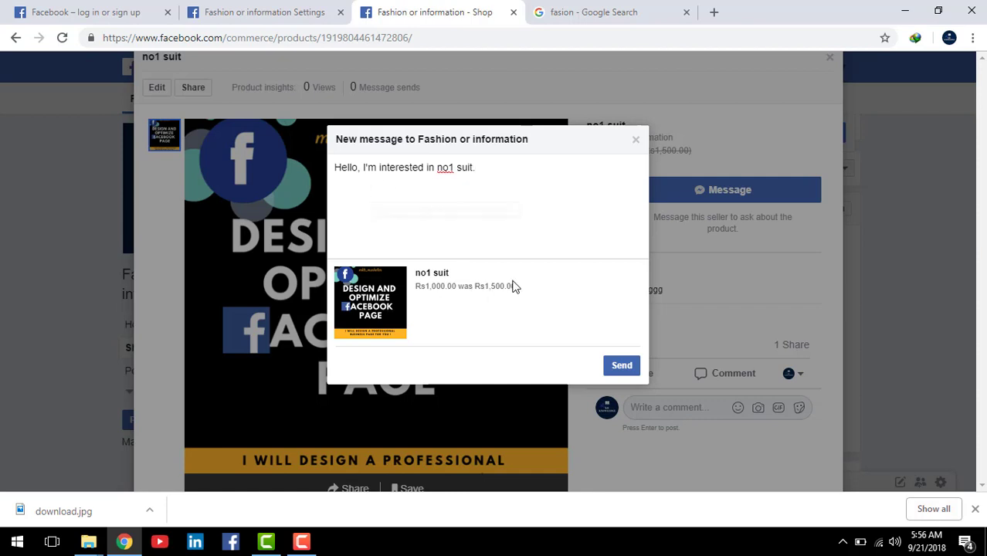
{"action": "left_click", "coordinate": [632, 366]}
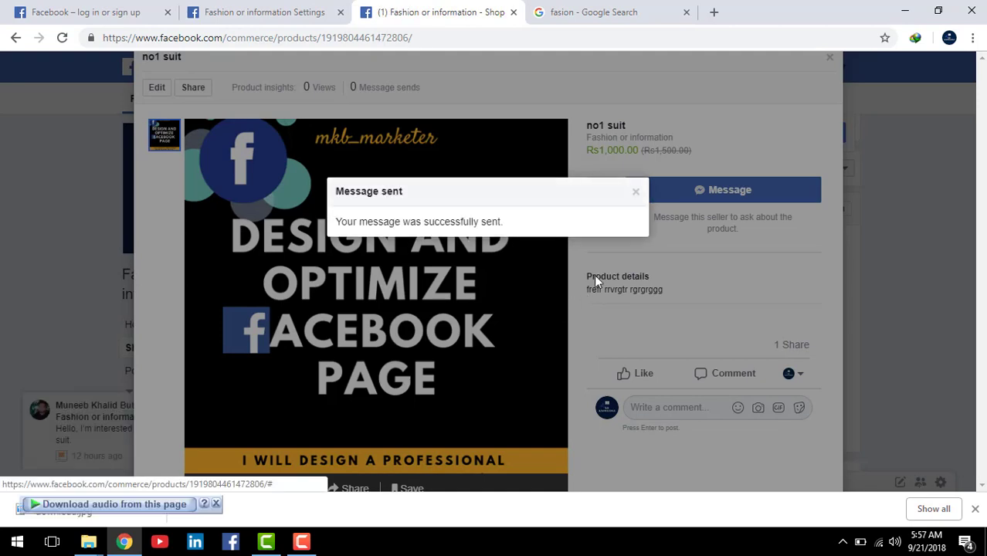
{"action": "left_click", "coordinate": [637, 193]}
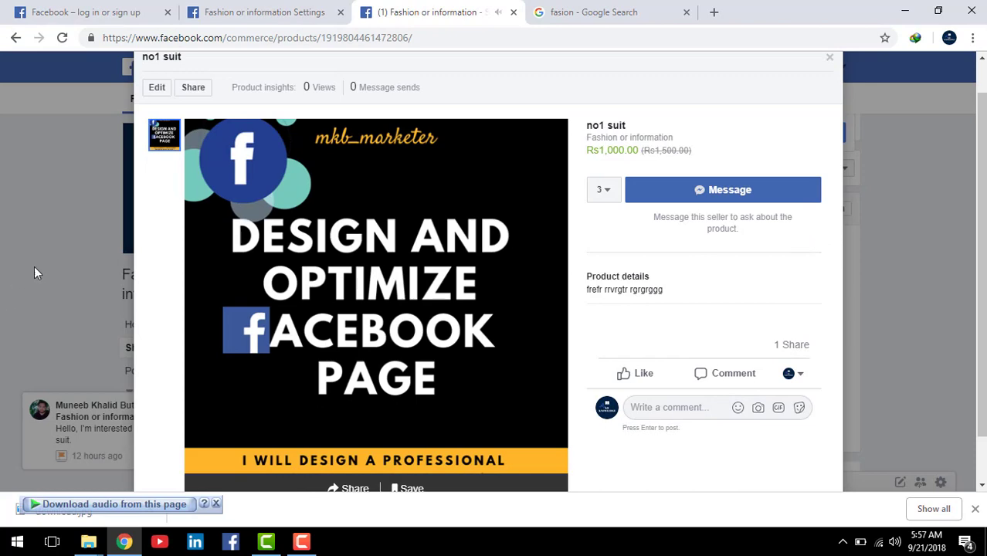
{"action": "left_click", "coordinate": [831, 60]}
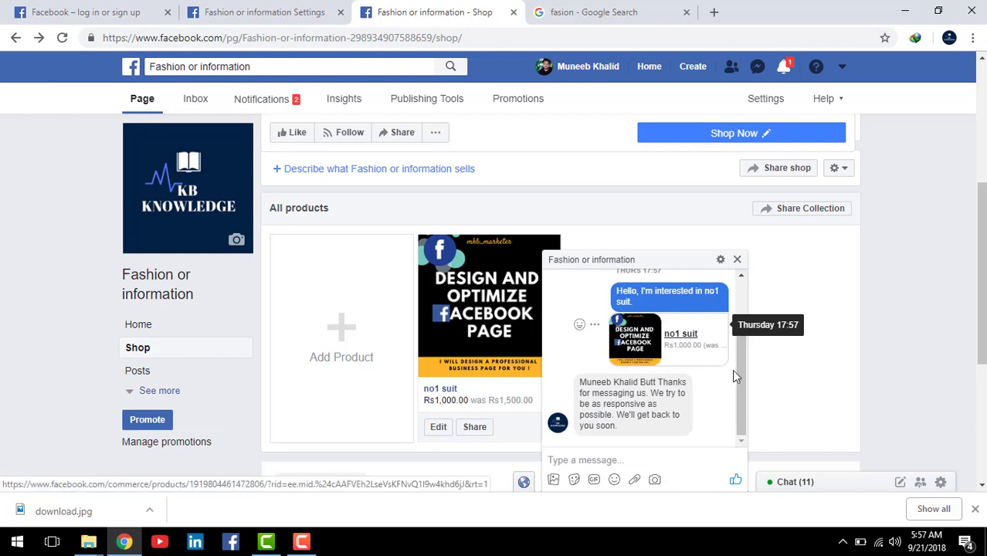
Step: Review the page's automatic reply and close the chat window
{"action": "mouse_move", "coordinate": [742, 375]}
{"action": "left_mouse_down"}
{"action": "mouse_move", "coordinate": [742, 341]}
{"action": "mouse_move", "coordinate": [743, 390]}
{"action": "left_mouse_up"}
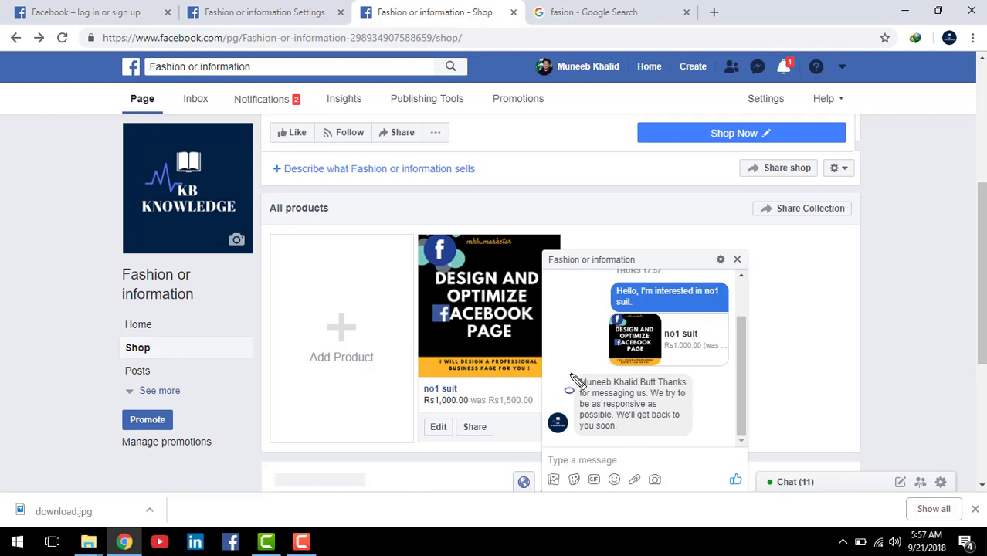
{"action": "left_click_drag", "start_coordinate": [573, 380], "coordinate": [728, 461]}
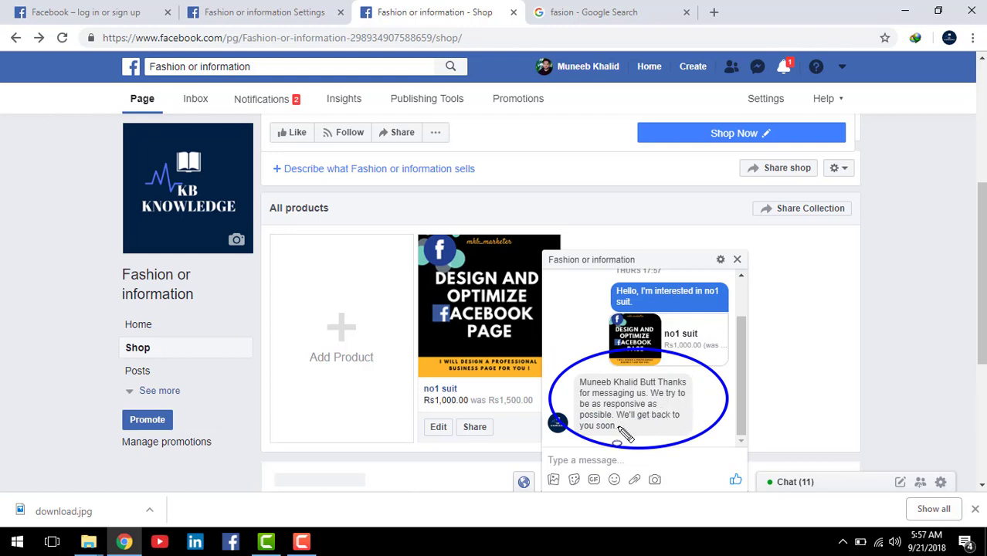
{"action": "key", "text": "Escape"}
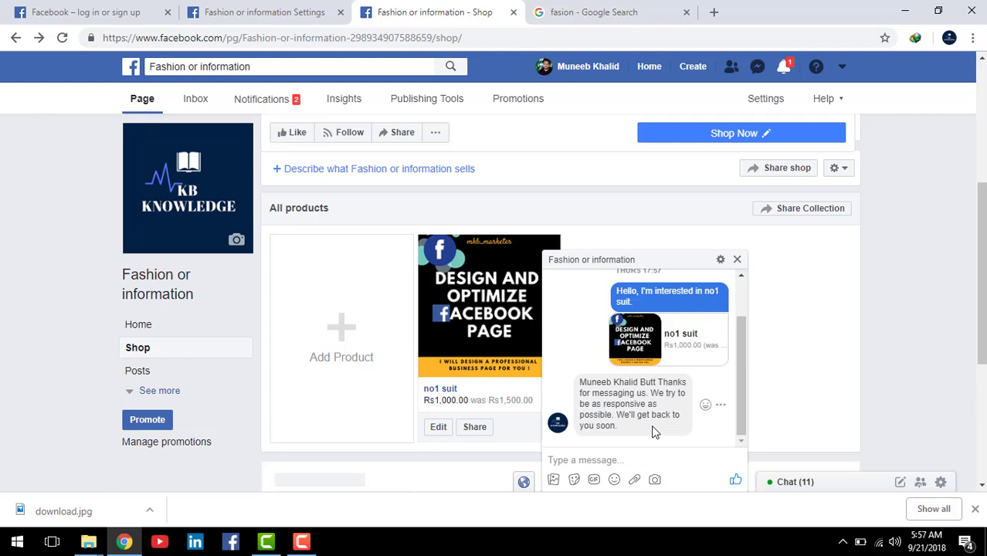
{"action": "left_click", "coordinate": [737, 260]}
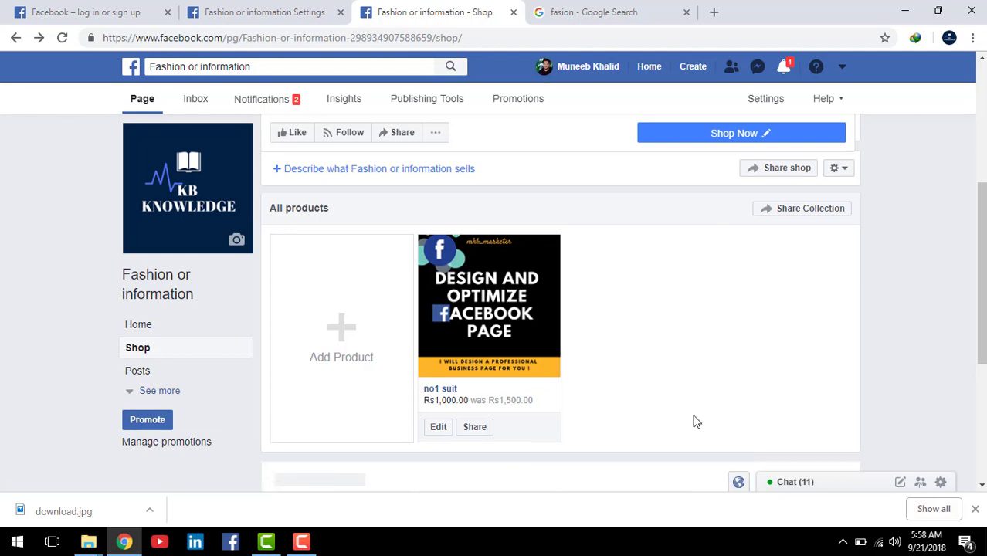
Step: Expand the page's left menu with See more, then return to the Settings browser tab
{"action": "scroll", "coordinate": [787, 273], "scroll_direction": "down", "scroll_amount": 2}
{"action": "scroll", "coordinate": [654, 284], "scroll_direction": "up", "scroll_amount": 2}
{"action": "left_click", "coordinate": [147, 391]}
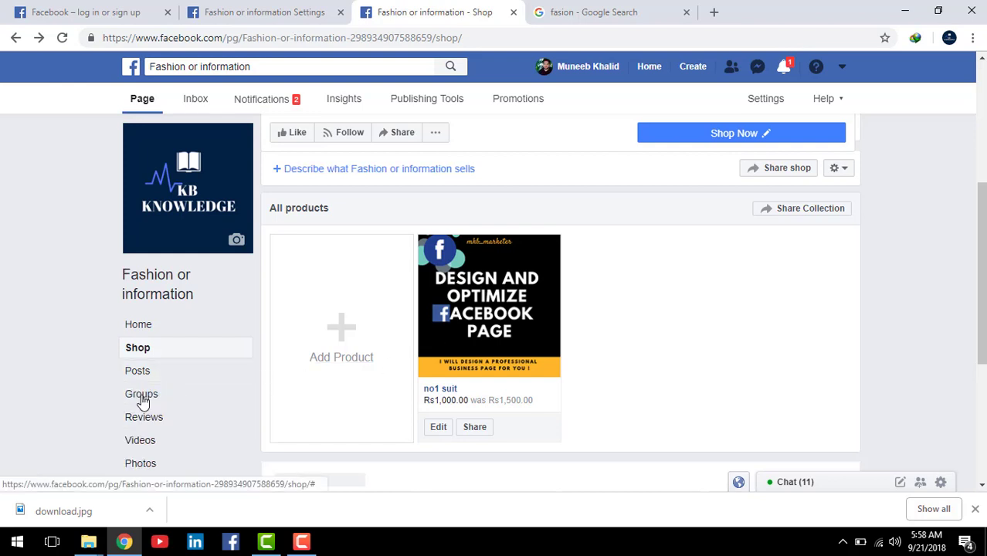
{"action": "scroll", "coordinate": [713, 252], "scroll_direction": "down", "scroll_amount": 2}
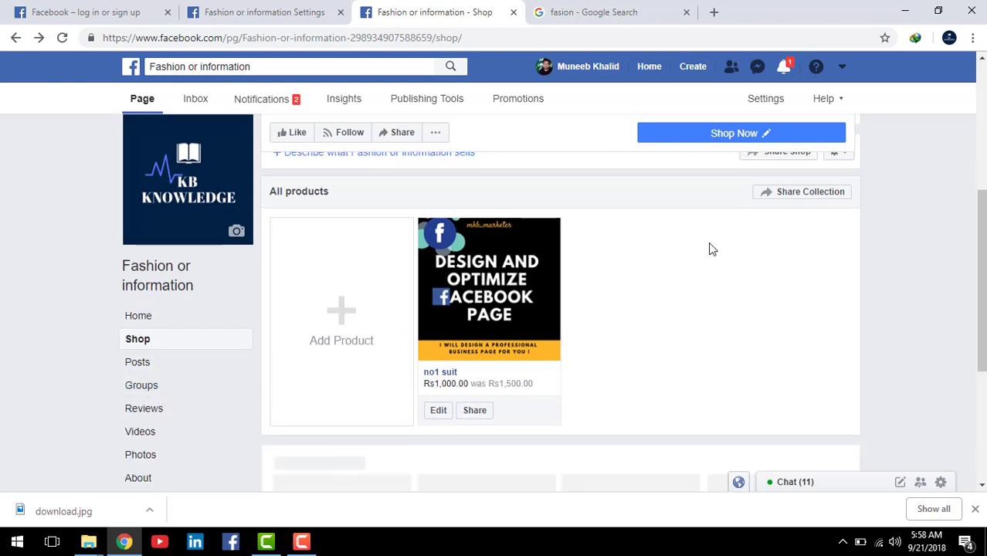
{"action": "scroll", "coordinate": [713, 252], "scroll_direction": "up", "scroll_amount": 2}
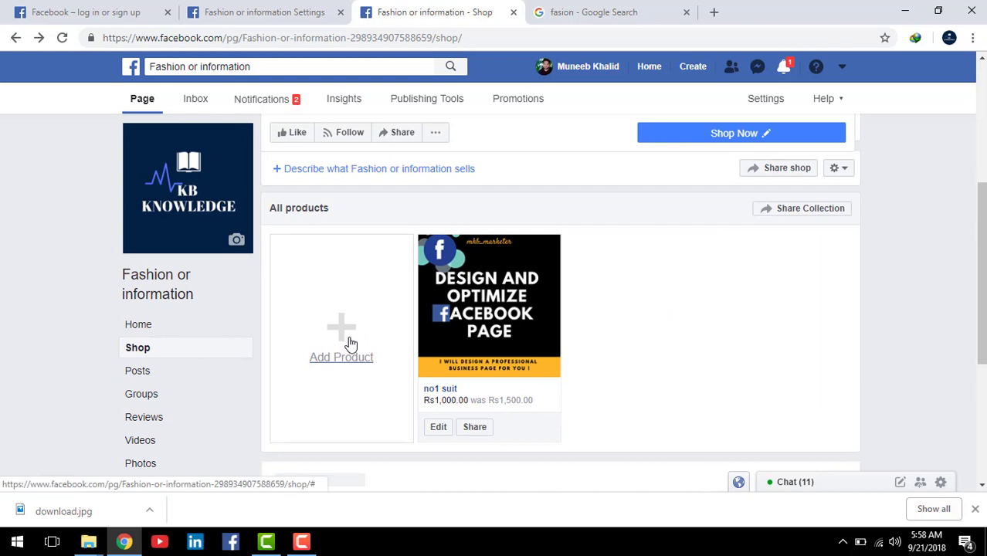
{"action": "scroll", "coordinate": [683, 275], "scroll_direction": "down", "scroll_amount": 2}
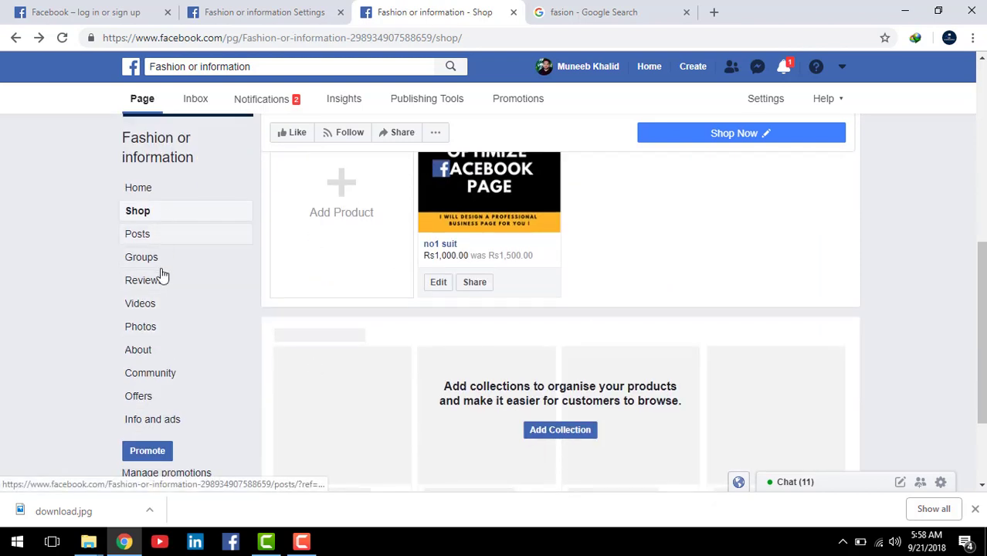
{"action": "scroll", "coordinate": [251, 247], "scroll_direction": "up", "scroll_amount": 1}
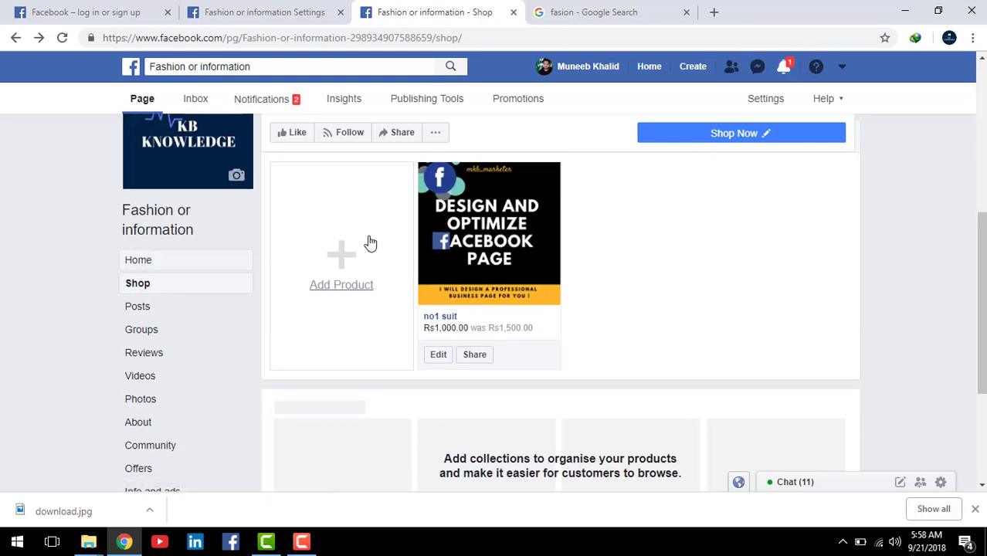
{"action": "scroll", "coordinate": [181, 331], "scroll_direction": "down", "scroll_amount": 1}
{"action": "scroll", "coordinate": [179, 330], "scroll_direction": "up", "scroll_amount": 1}
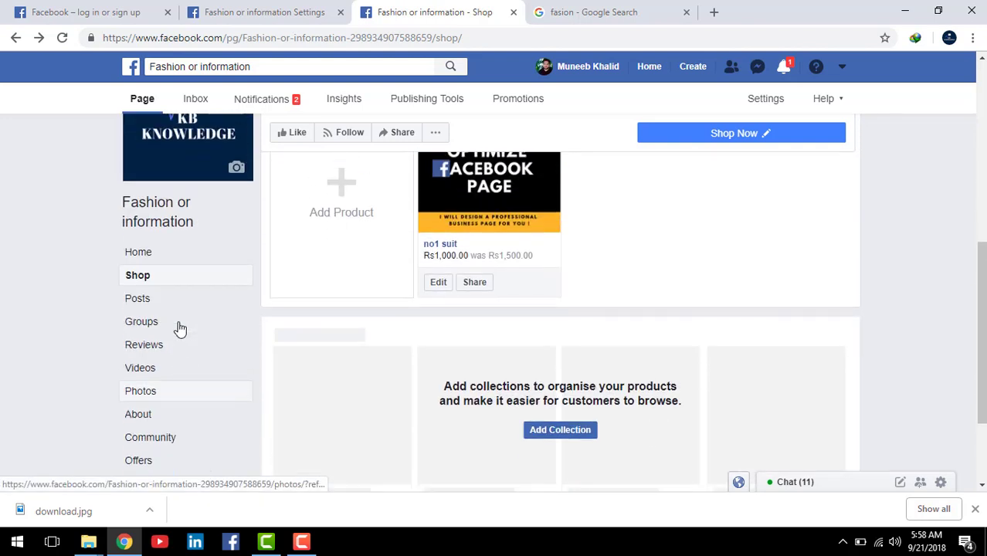
{"action": "scroll", "coordinate": [178, 328], "scroll_direction": "down", "scroll_amount": 1}
{"action": "scroll", "coordinate": [174, 257], "scroll_direction": "up", "scroll_amount": 2}
{"action": "left_click", "coordinate": [262, 12]}
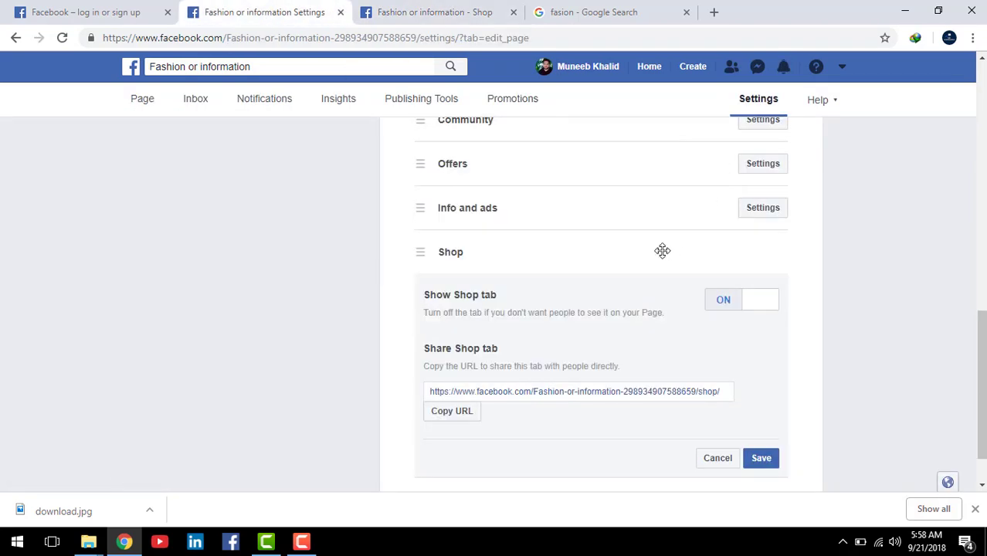
Step: Add the Services tab to the page from the list of available tabs
{"action": "scroll", "coordinate": [618, 270], "scroll_direction": "down", "scroll_amount": 1}
{"action": "scroll", "coordinate": [502, 308], "scroll_direction": "up", "scroll_amount": 2}
{"action": "scroll", "coordinate": [629, 254], "scroll_direction": "up", "scroll_amount": 3}
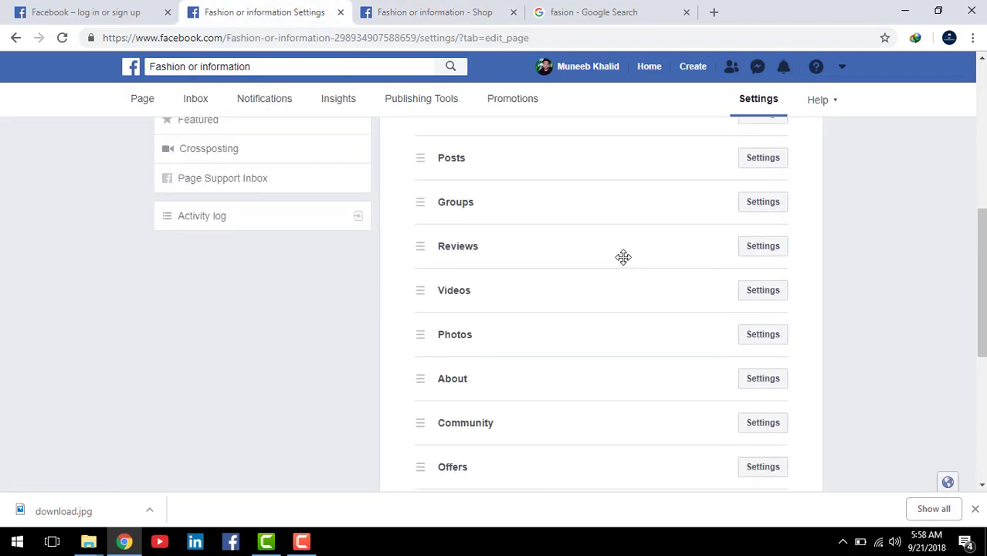
{"action": "scroll", "coordinate": [615, 261], "scroll_direction": "down", "scroll_amount": 3}
{"action": "scroll", "coordinate": [613, 261], "scroll_direction": "up", "scroll_amount": 3}
{"action": "scroll", "coordinate": [587, 260], "scroll_direction": "down", "scroll_amount": 3}
{"action": "scroll", "coordinate": [576, 278], "scroll_direction": "down", "scroll_amount": 2}
{"action": "scroll", "coordinate": [495, 440], "scroll_direction": "down", "scroll_amount": 1}
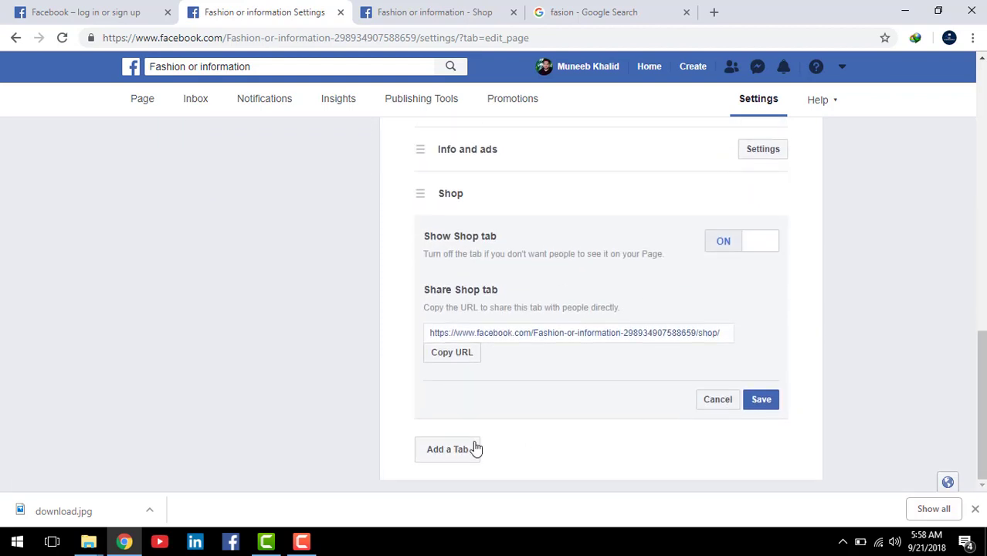
{"action": "left_click", "coordinate": [464, 456]}
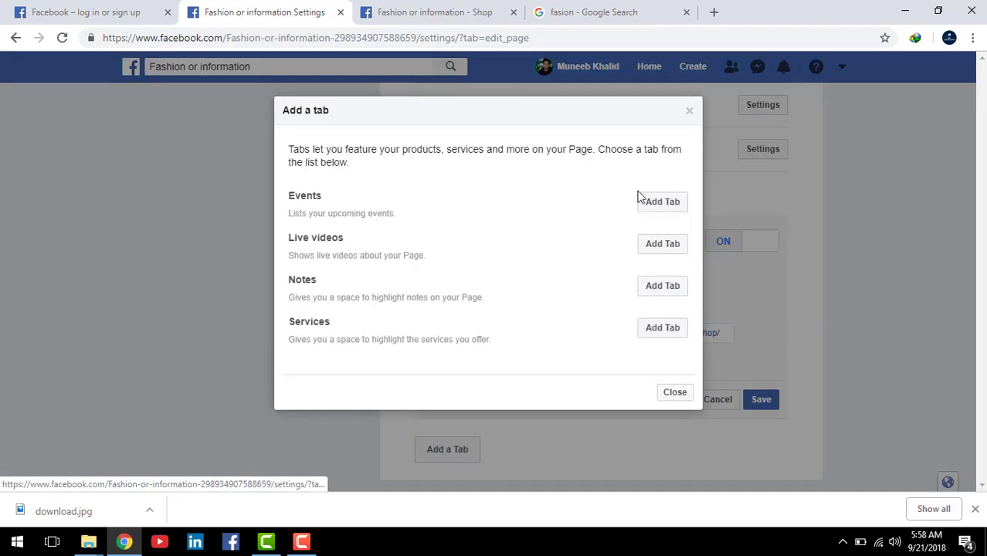
{"action": "left_click", "coordinate": [667, 335]}
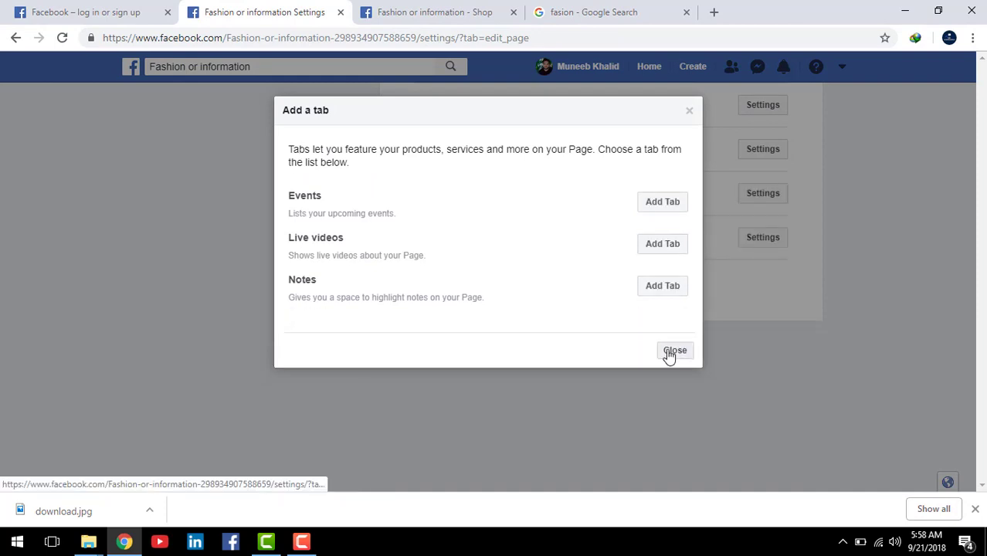
{"action": "left_click", "coordinate": [673, 351]}
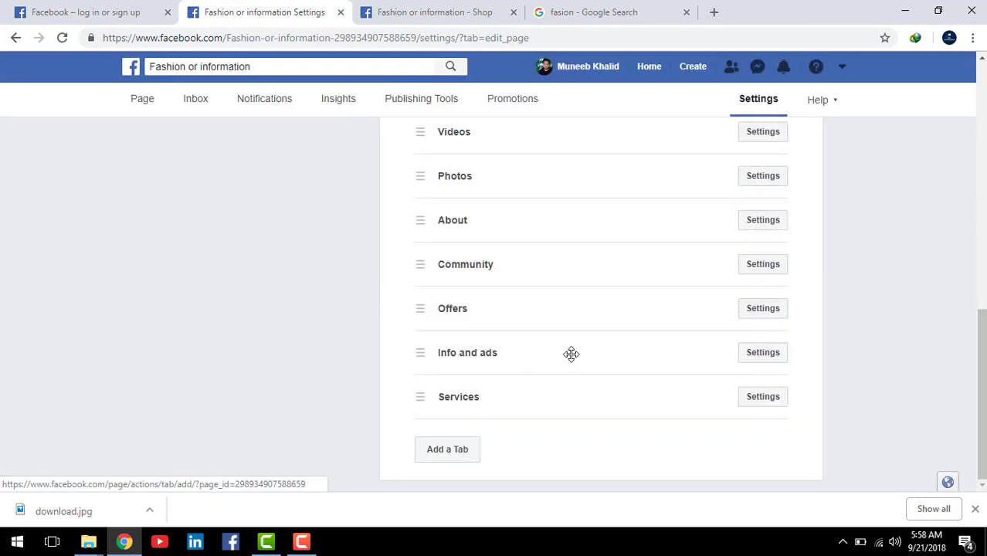
Step: Copy the Services tab's URL and save its settings
{"action": "left_click", "coordinate": [765, 397]}
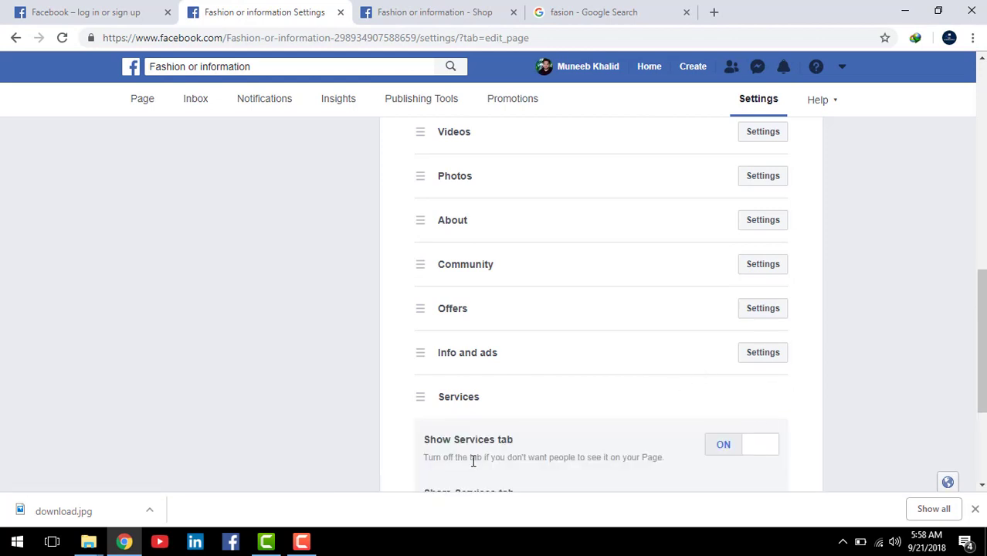
{"action": "scroll", "coordinate": [702, 412], "scroll_direction": "down", "scroll_amount": 1}
{"action": "scroll", "coordinate": [747, 383], "scroll_direction": "down", "scroll_amount": 1}
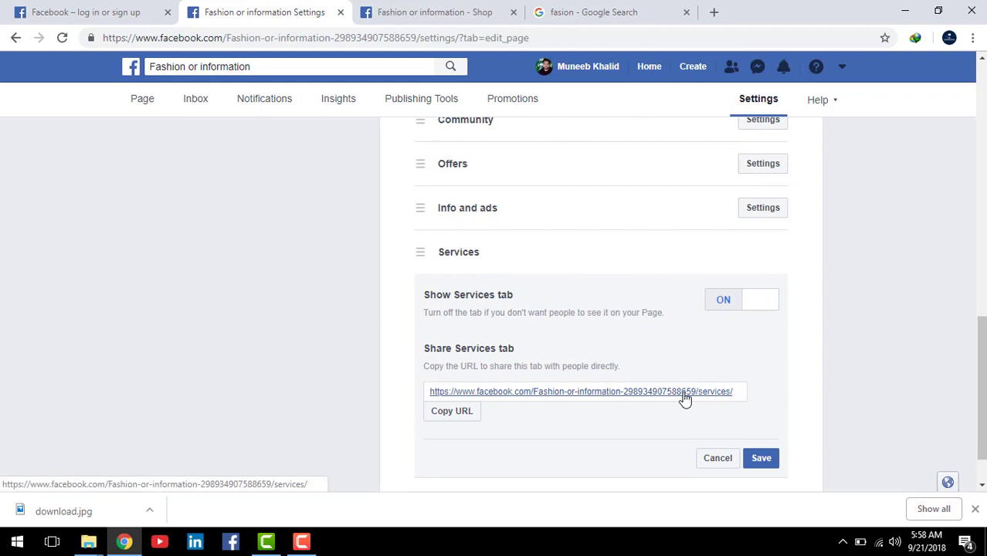
{"action": "left_click", "coordinate": [469, 411]}
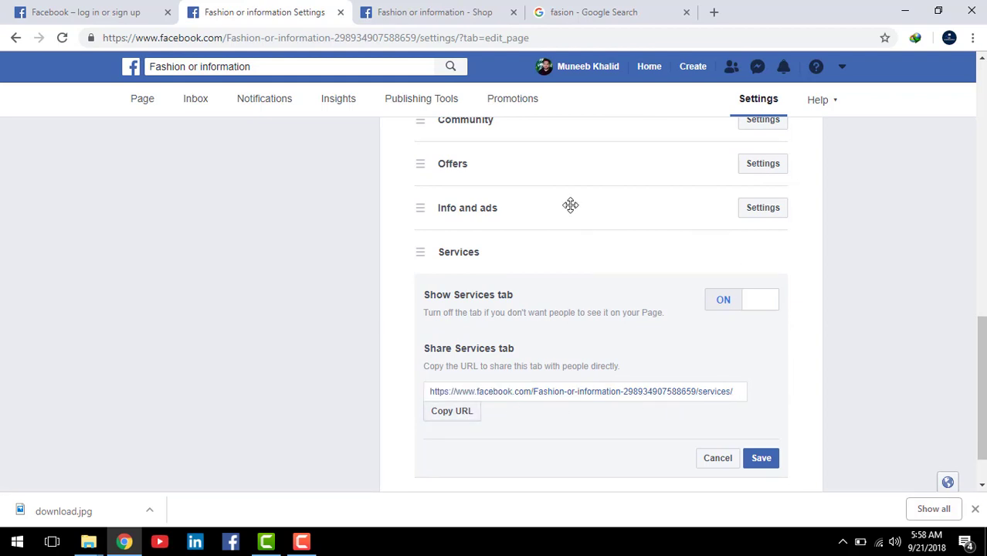
{"action": "left_click", "coordinate": [760, 459]}
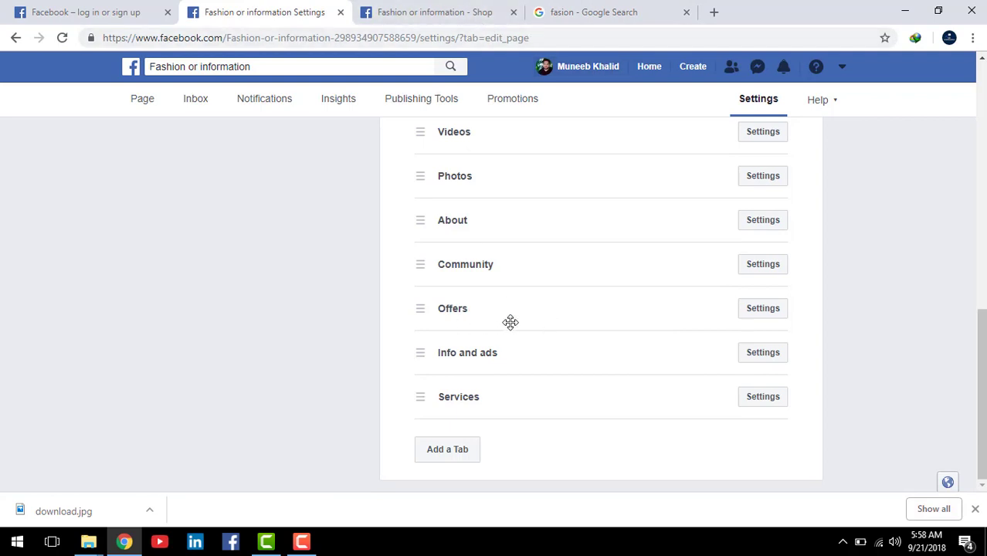
{"action": "left_click", "coordinate": [437, 10]}
{"action": "left_click", "coordinate": [562, 11]}
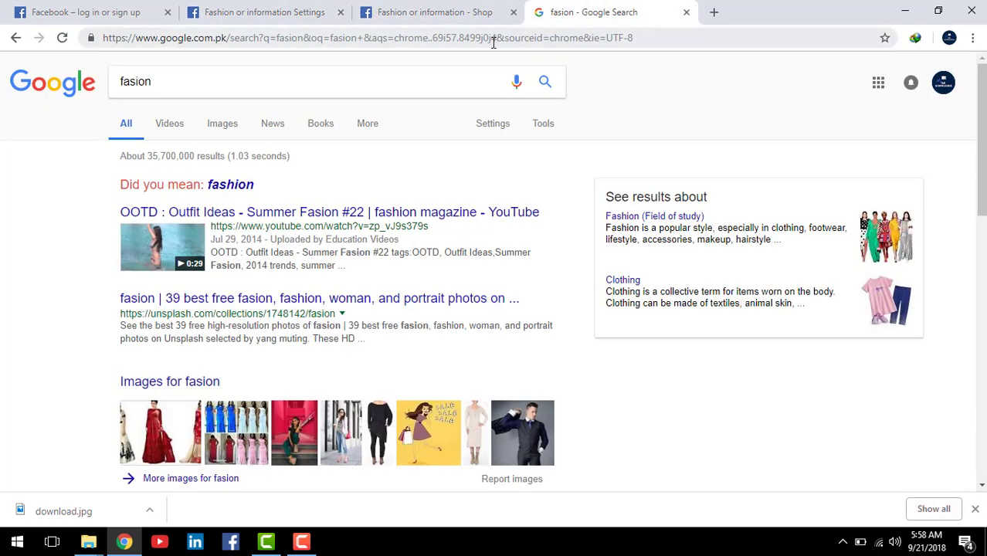
Step: Use Paste and go in the Google tab's address bar to load the copied Services URL
{"action": "right_click", "coordinate": [498, 37]}
{"action": "left_click", "coordinate": [561, 130]}
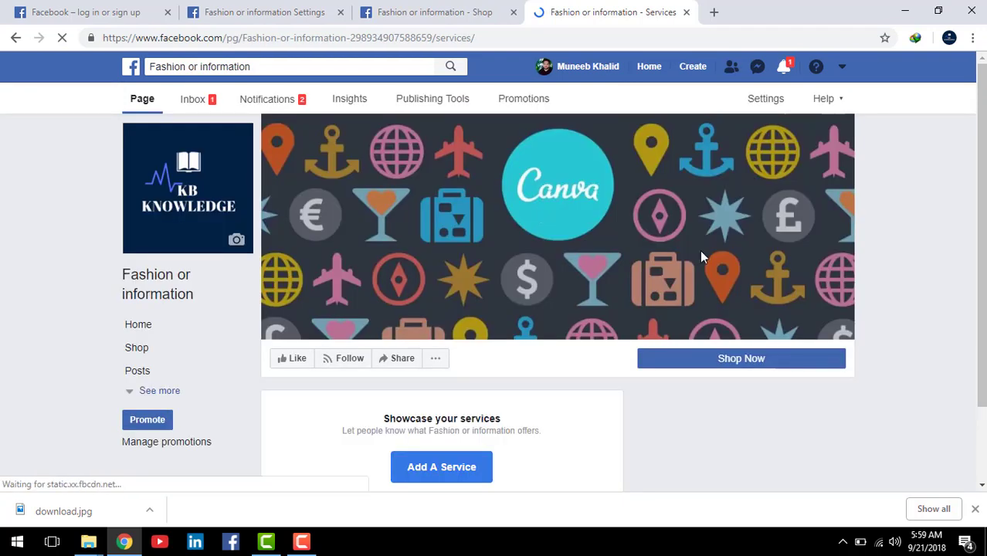
{"action": "scroll", "coordinate": [700, 250], "scroll_direction": "down", "scroll_amount": 1}
Step: Start a new service named 'stitch' priced at 1000
{"action": "mouse_move", "coordinate": [785, 294]}
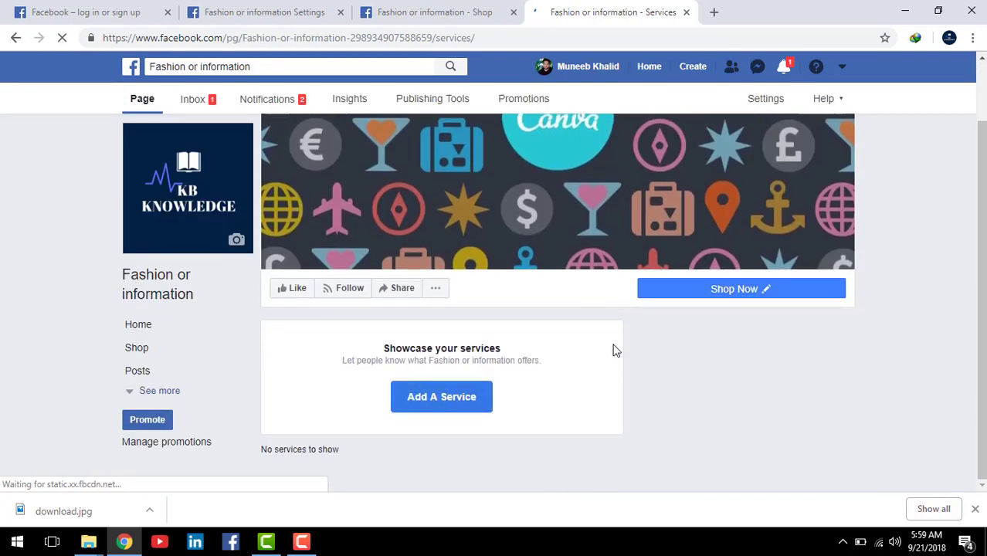
{"action": "left_click", "coordinate": [454, 398]}
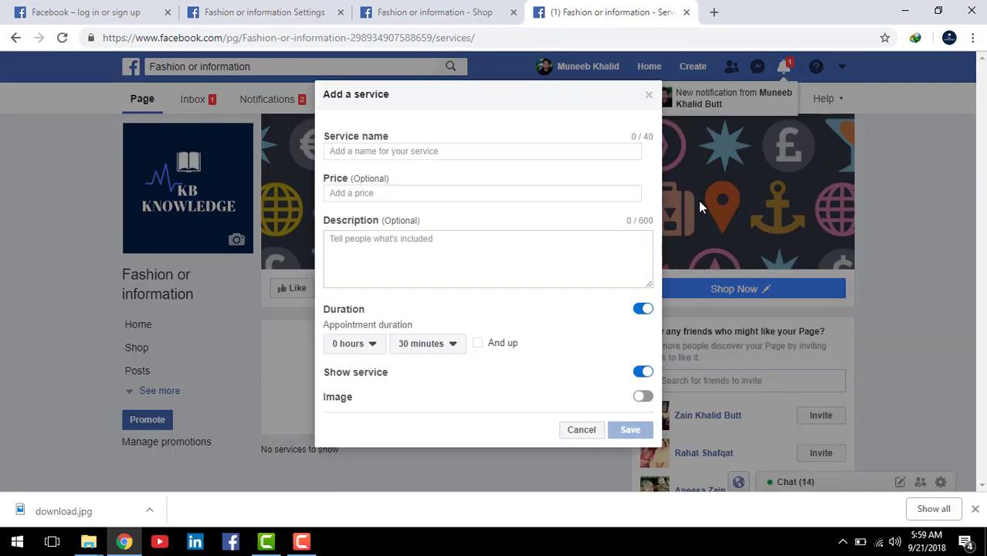
{"action": "left_click", "coordinate": [389, 151]}
{"action": "type", "text": "stitch"}
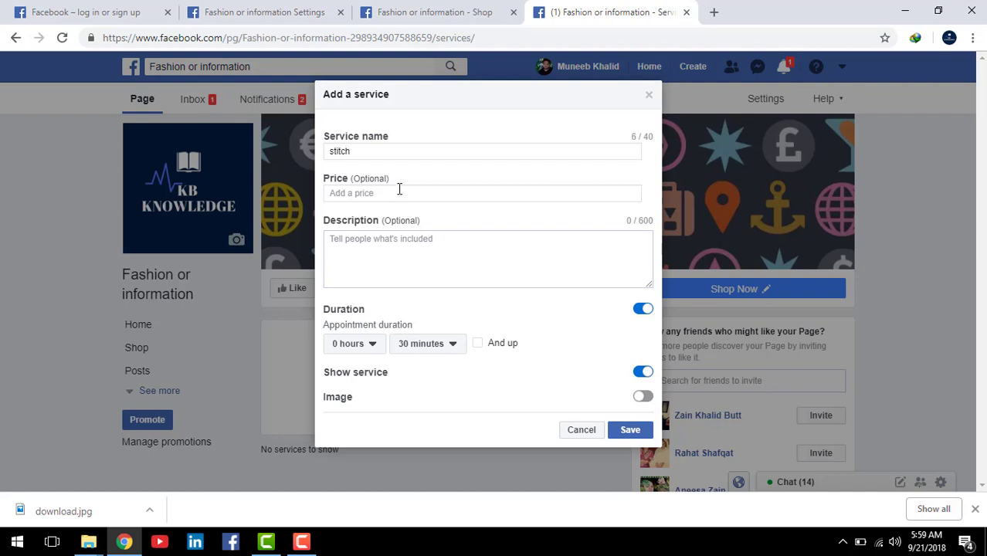
{"action": "left_click", "coordinate": [399, 191]}
{"action": "type", "text": "1000"}
{"action": "left_click", "coordinate": [415, 263]}
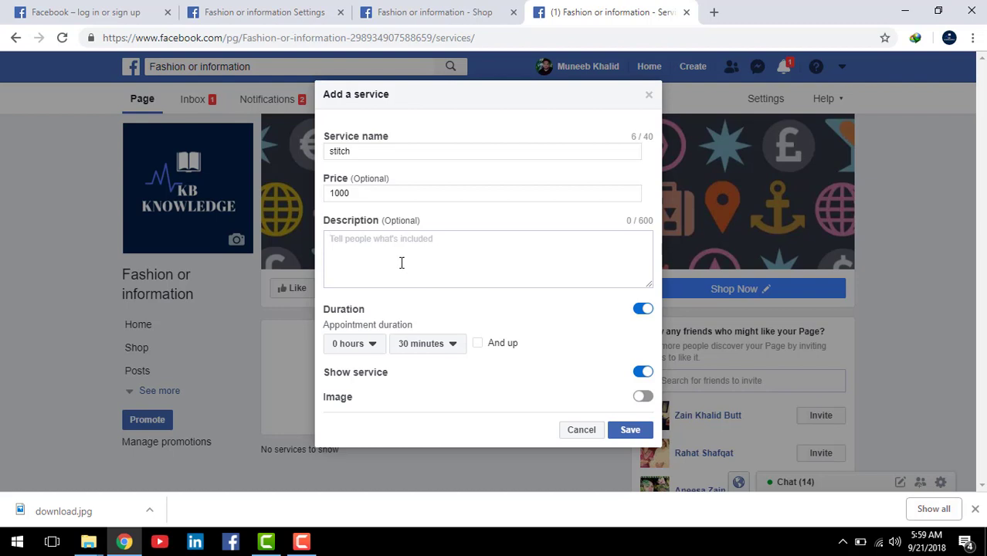
Step: Keep the stitch service at a 30-minute duration and enable an image for it
{"action": "left_click", "coordinate": [368, 349]}
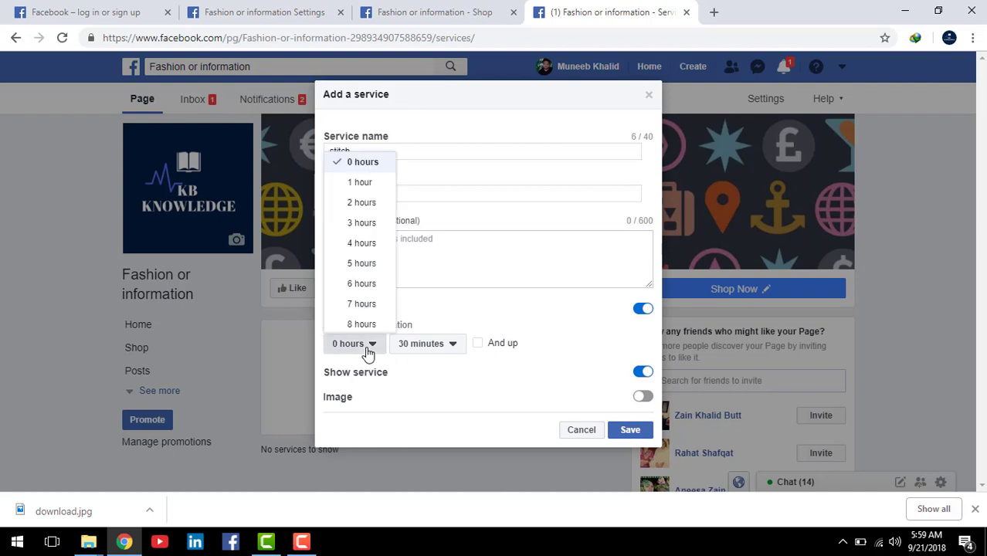
{"action": "left_click", "coordinate": [368, 349]}
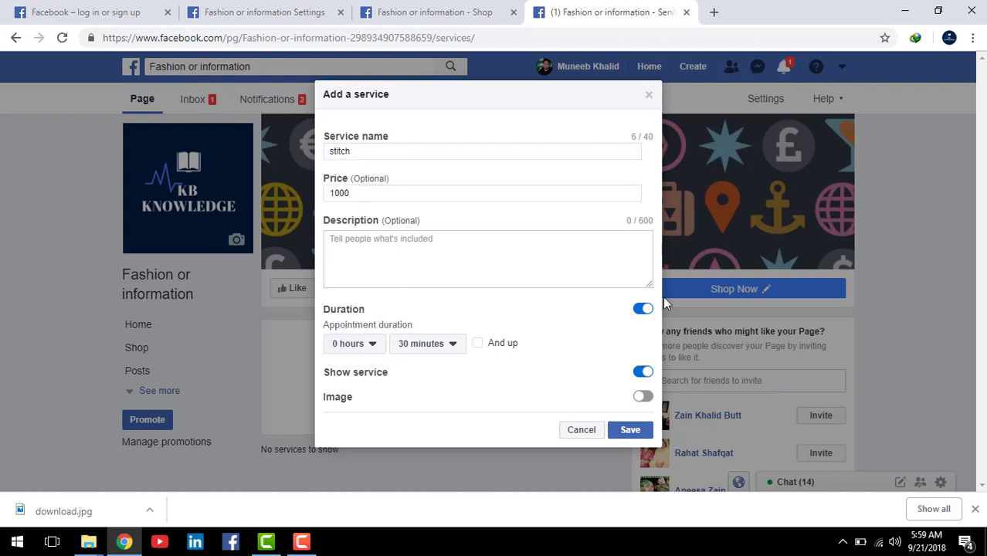
{"action": "left_click", "coordinate": [646, 313]}
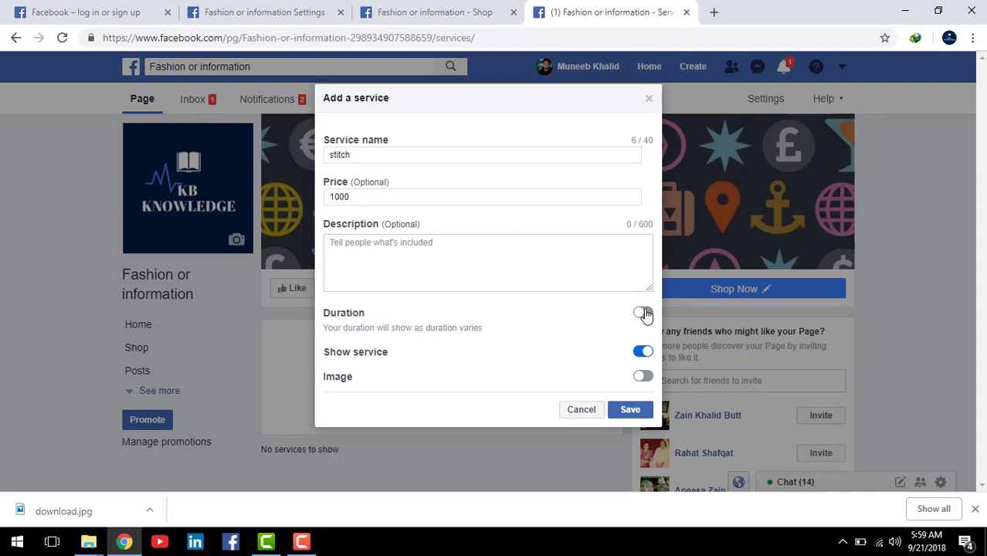
{"action": "left_click", "coordinate": [646, 314]}
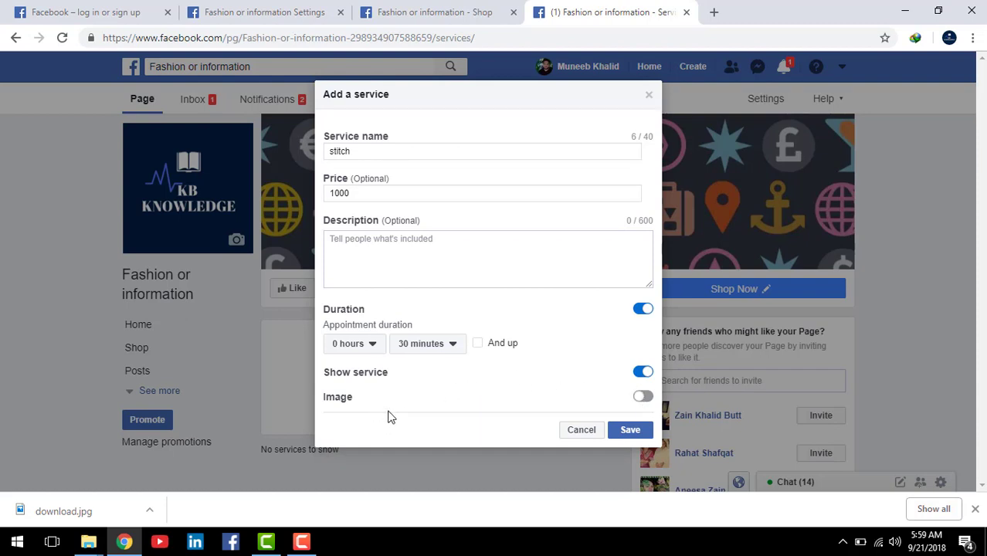
{"action": "left_click", "coordinate": [642, 397]}
{"action": "scroll", "coordinate": [484, 363], "scroll_direction": "down", "scroll_amount": 1}
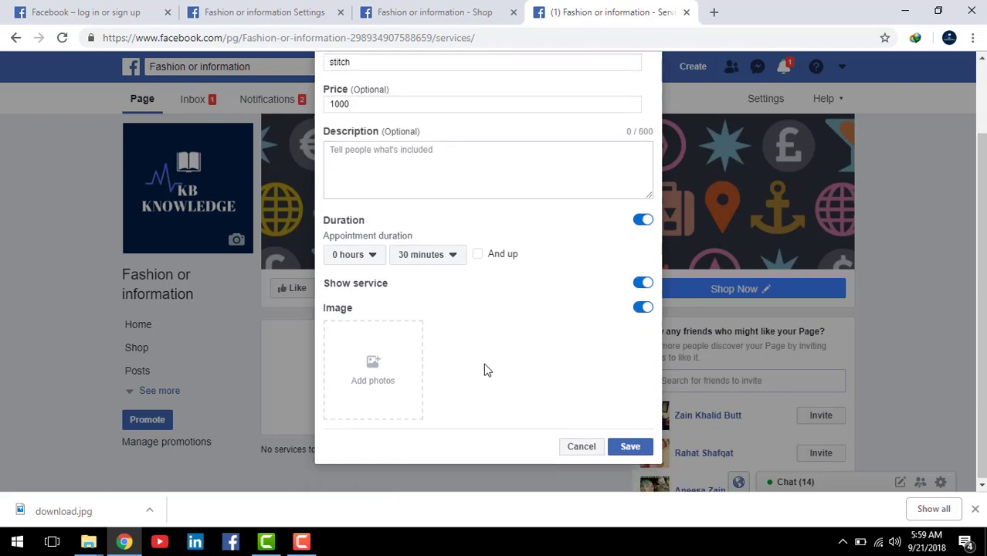
{"action": "left_click", "coordinate": [391, 363]}
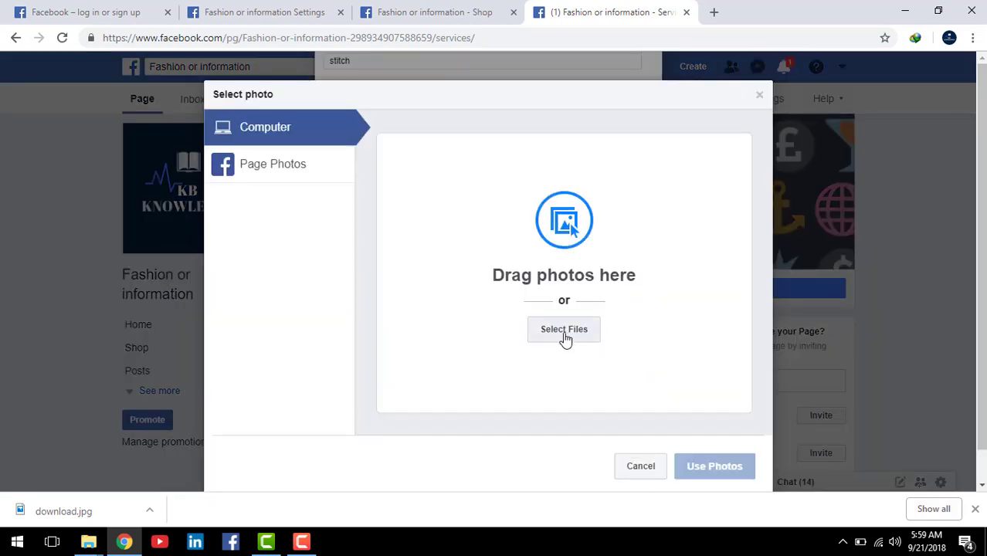
Step: Upload image 5 from the freelance folder, the freelance-site logos, as the stitch photo
{"action": "left_click", "coordinate": [564, 329]}
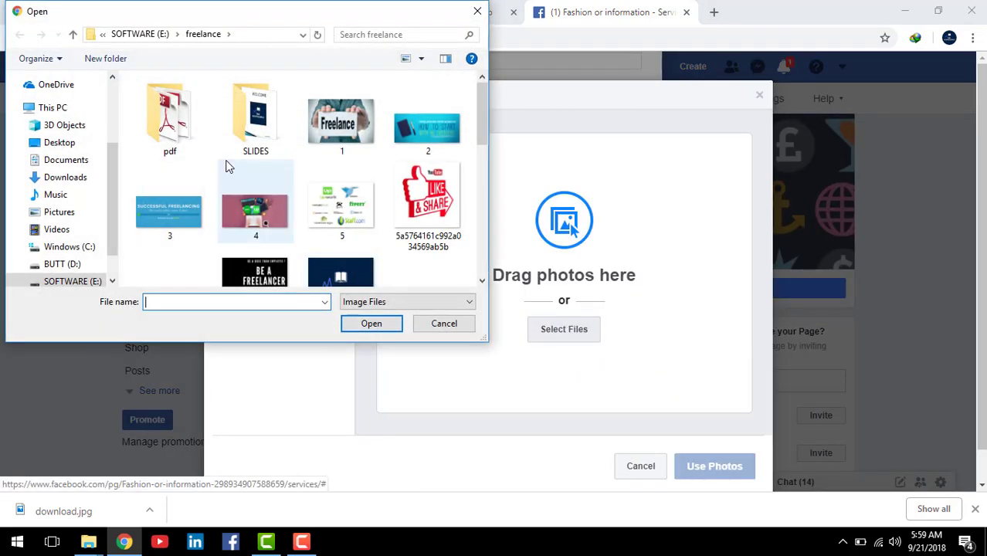
{"action": "left_click_drag", "start_coordinate": [482, 112], "coordinate": [508, 114]}
{"action": "left_click", "coordinate": [341, 203]}
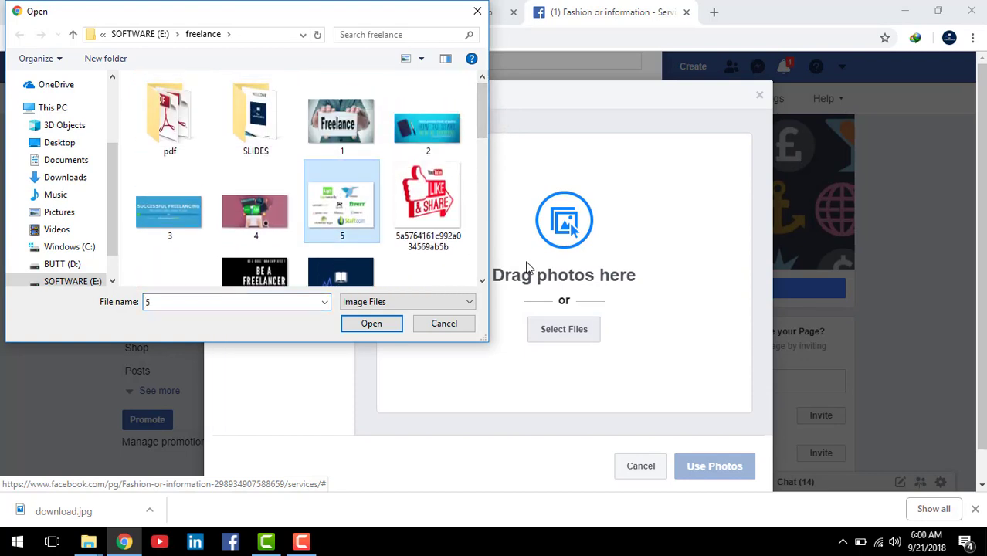
{"action": "left_click", "coordinate": [371, 324]}
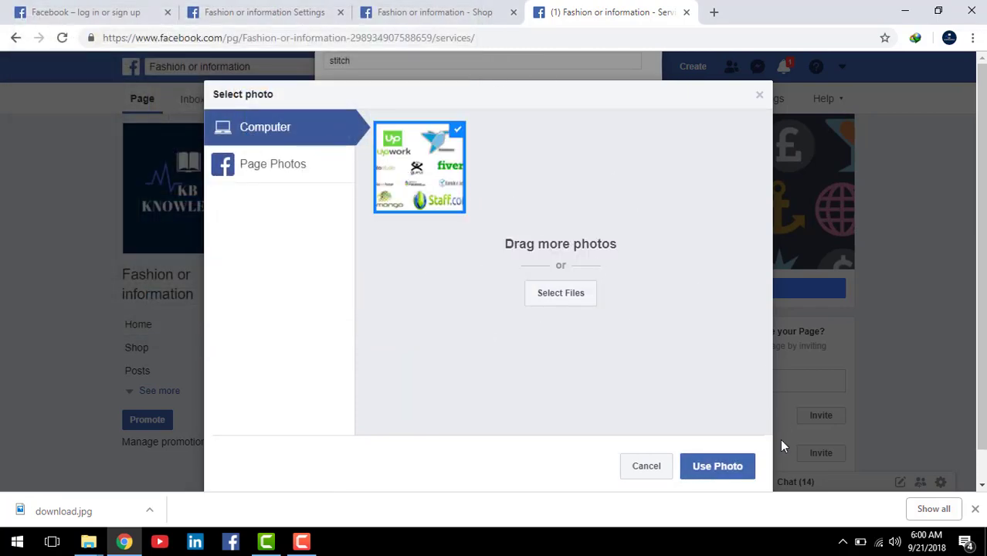
{"action": "left_click", "coordinate": [718, 466]}
Step: Save the stitch service and check its card shows 30 minutes • 1000
{"action": "scroll", "coordinate": [419, 279], "scroll_direction": "up", "scroll_amount": 3}
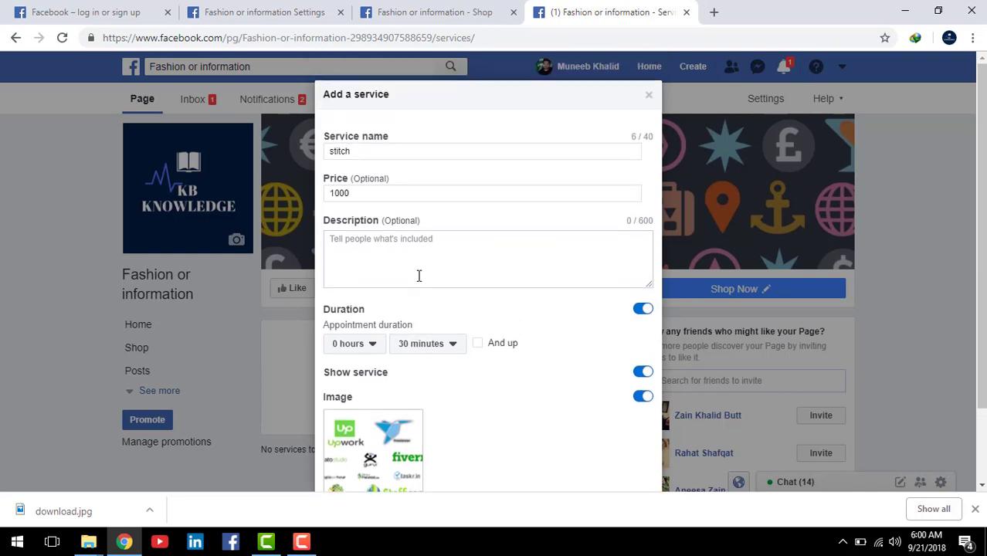
{"action": "scroll", "coordinate": [464, 264], "scroll_direction": "down", "scroll_amount": 2}
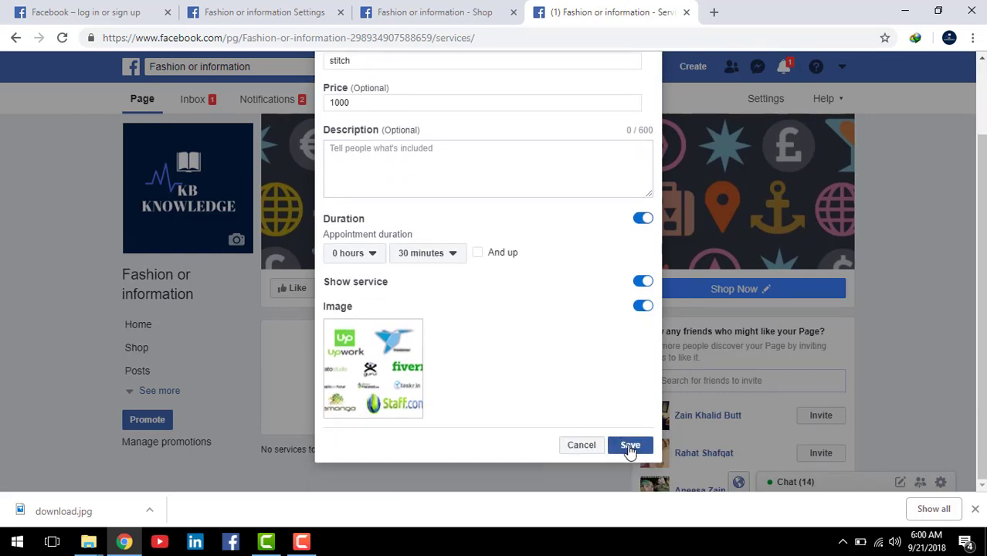
{"action": "left_click", "coordinate": [630, 448]}
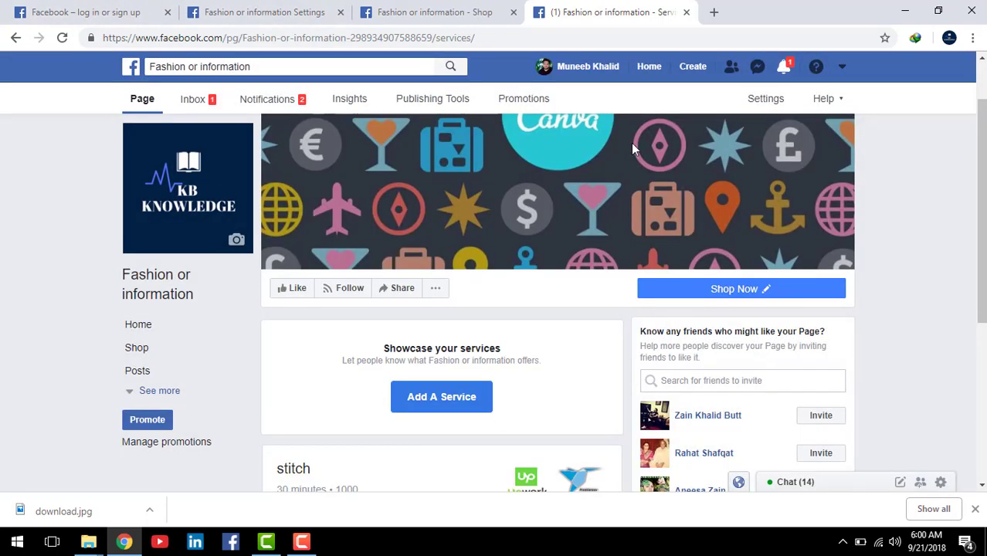
{"action": "scroll", "coordinate": [542, 251], "scroll_direction": "down", "scroll_amount": 3}
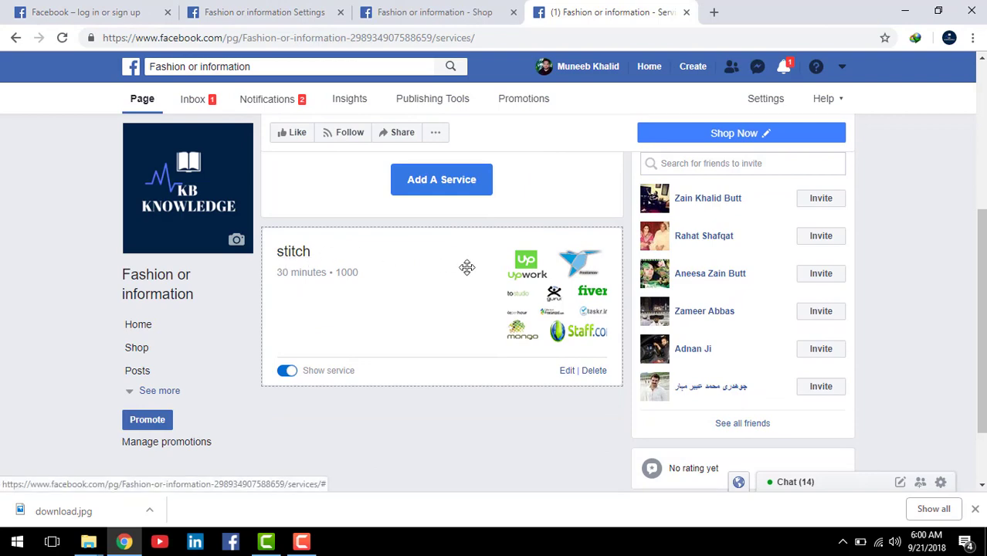
{"action": "scroll", "coordinate": [418, 301], "scroll_direction": "up", "scroll_amount": 4}
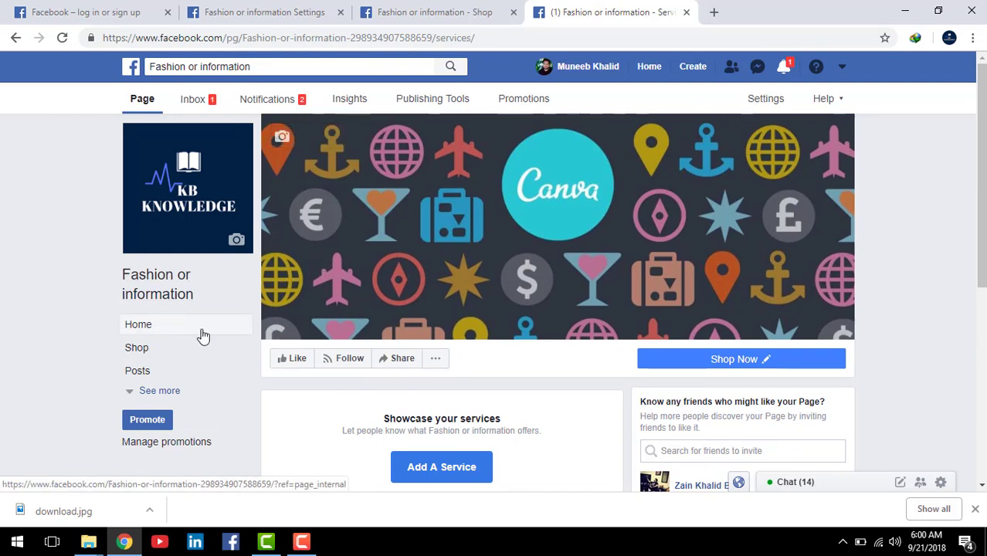
{"action": "scroll", "coordinate": [315, 333], "scroll_direction": "down", "scroll_amount": 3}
{"action": "scroll", "coordinate": [315, 328], "scroll_direction": "down", "scroll_amount": 1}
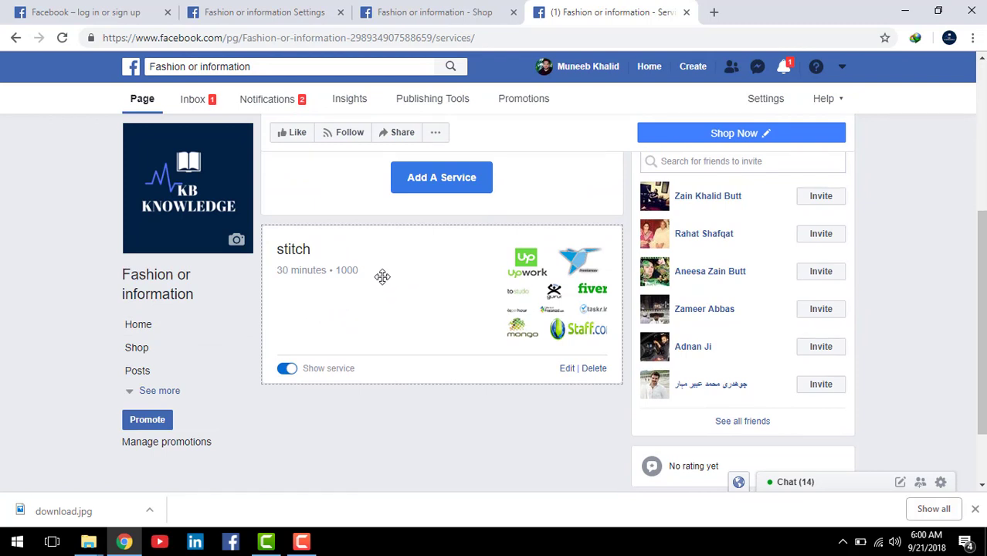
{"action": "scroll", "coordinate": [381, 276], "scroll_direction": "up", "scroll_amount": 2}
Step: Return to the page's Home view
{"action": "left_click", "coordinate": [149, 329]}
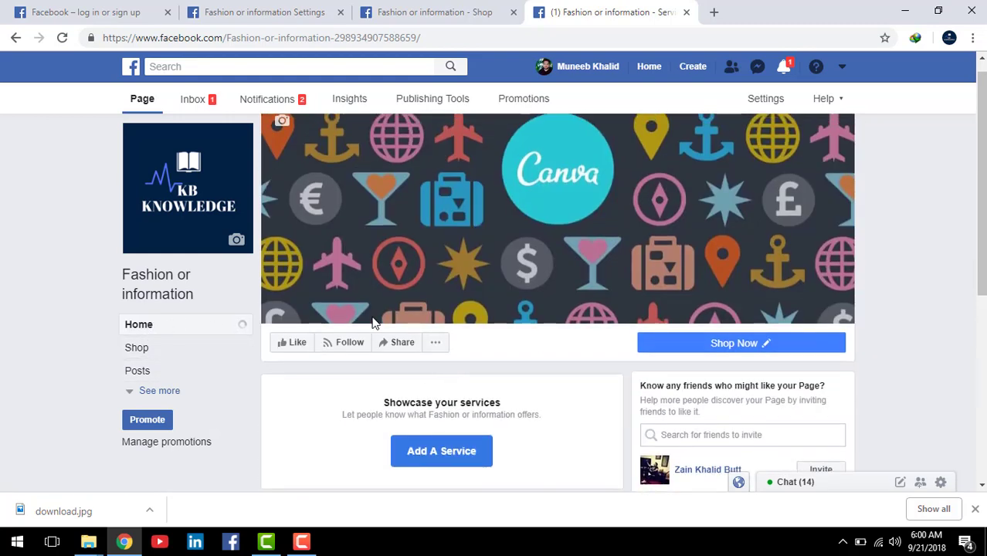
{"action": "scroll", "coordinate": [374, 323], "scroll_direction": "down", "scroll_amount": 4}
{"action": "scroll", "coordinate": [371, 330], "scroll_direction": "up", "scroll_amount": 4}
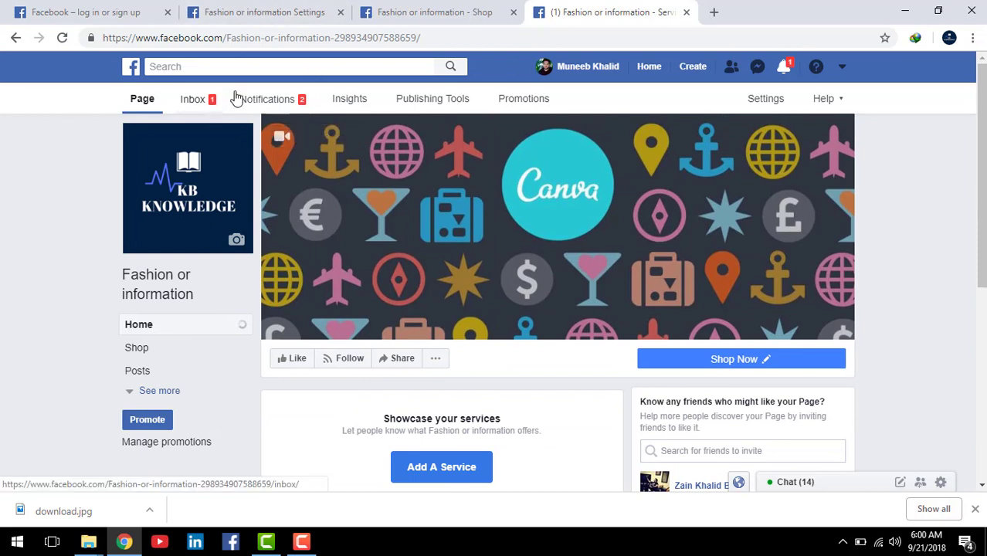
Step: Look over the product listing in the Shop browser tab
{"action": "left_click", "coordinate": [442, 23]}
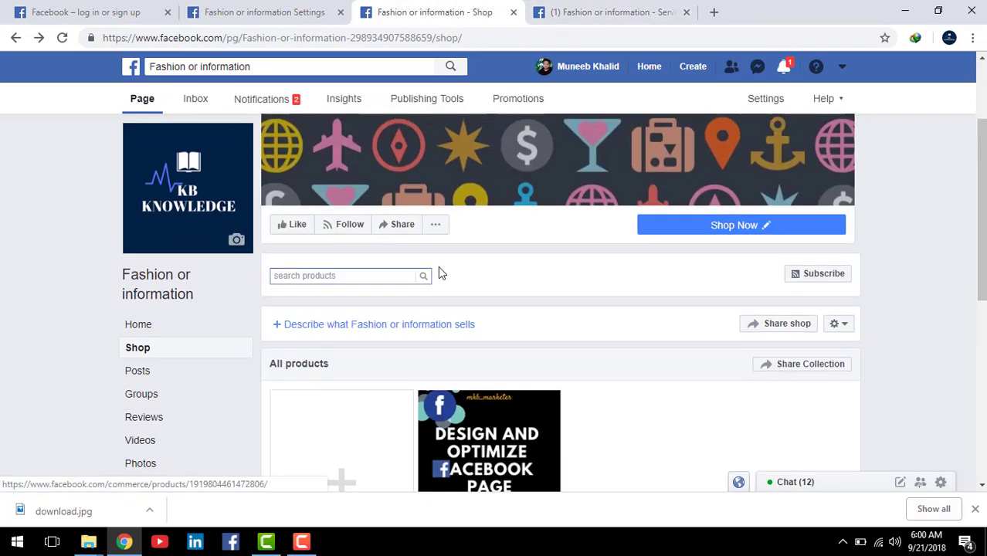
{"action": "scroll", "coordinate": [323, 302], "scroll_direction": "down", "scroll_amount": 3}
{"action": "scroll", "coordinate": [323, 302], "scroll_direction": "up", "scroll_amount": 3}
{"action": "scroll", "coordinate": [283, 325], "scroll_direction": "down", "scroll_amount": 1}
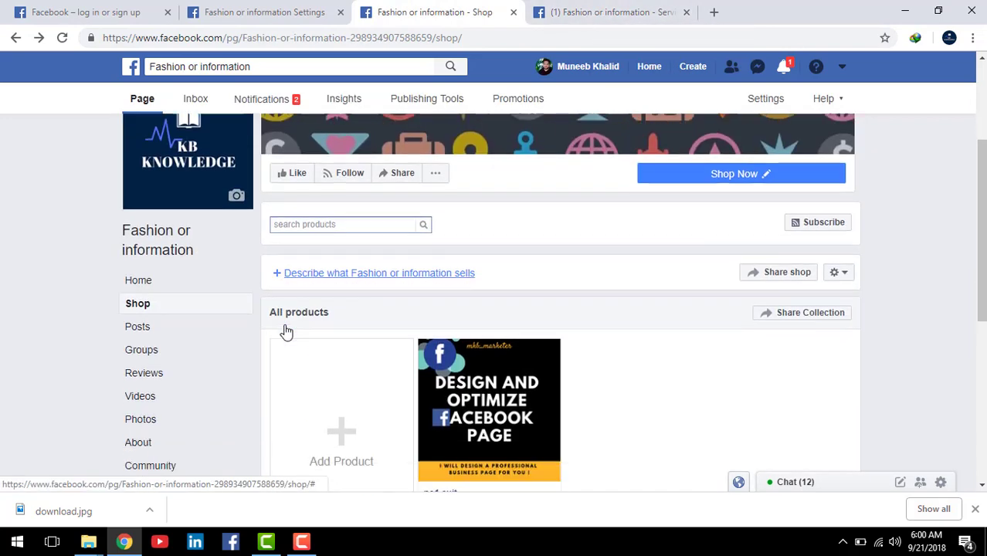
{"action": "scroll", "coordinate": [286, 330], "scroll_direction": "down", "scroll_amount": 5}
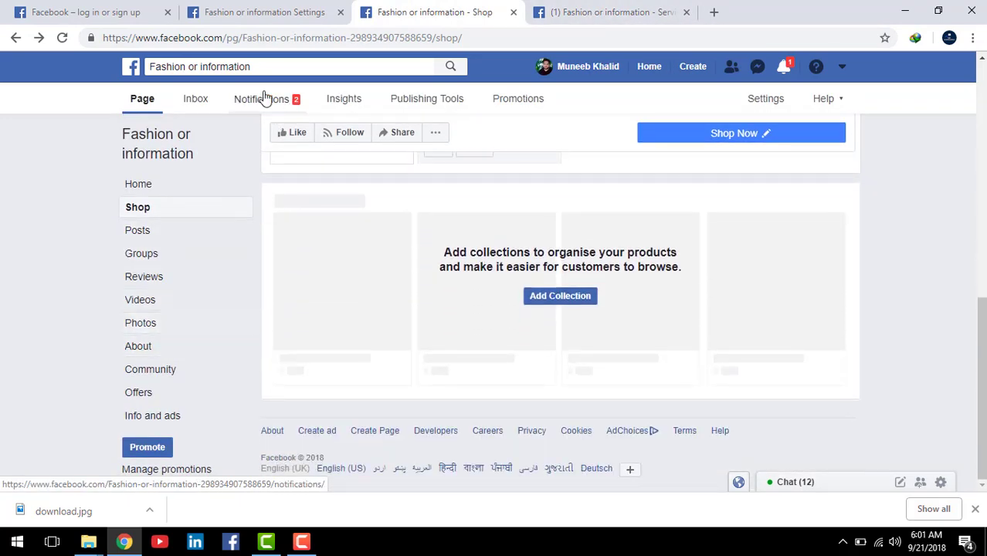
Step: Show the page's Home view in the tab that held the page settings
{"action": "left_click", "coordinate": [258, 11]}
{"action": "scroll", "coordinate": [507, 190], "scroll_direction": "up", "scroll_amount": 10}
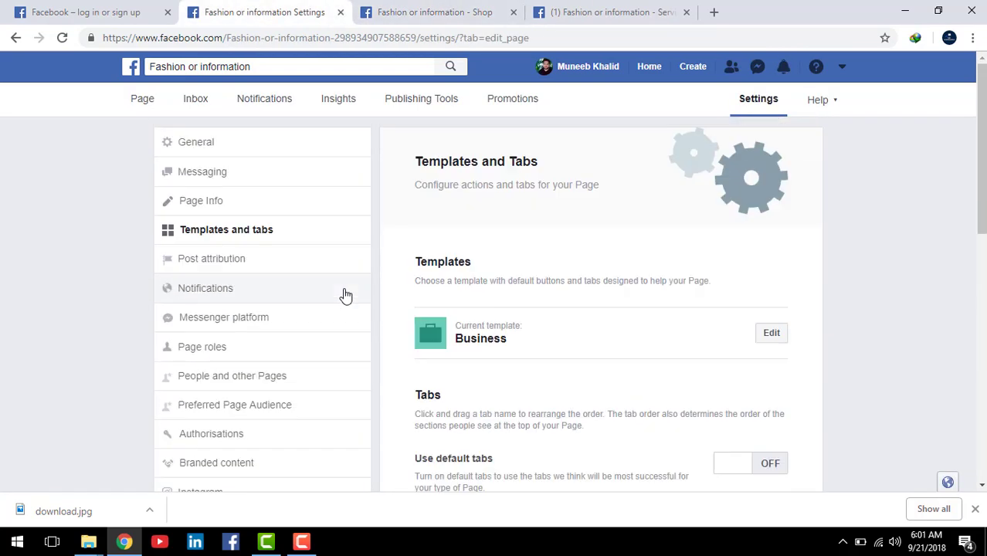
{"action": "left_click", "coordinate": [135, 101]}
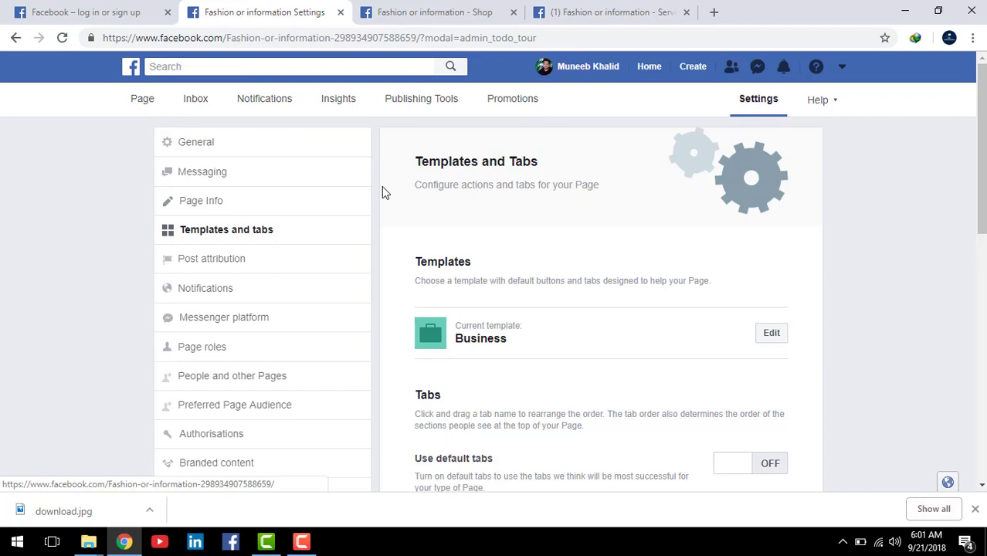
{"action": "scroll", "coordinate": [576, 339], "scroll_direction": "down", "scroll_amount": 1}
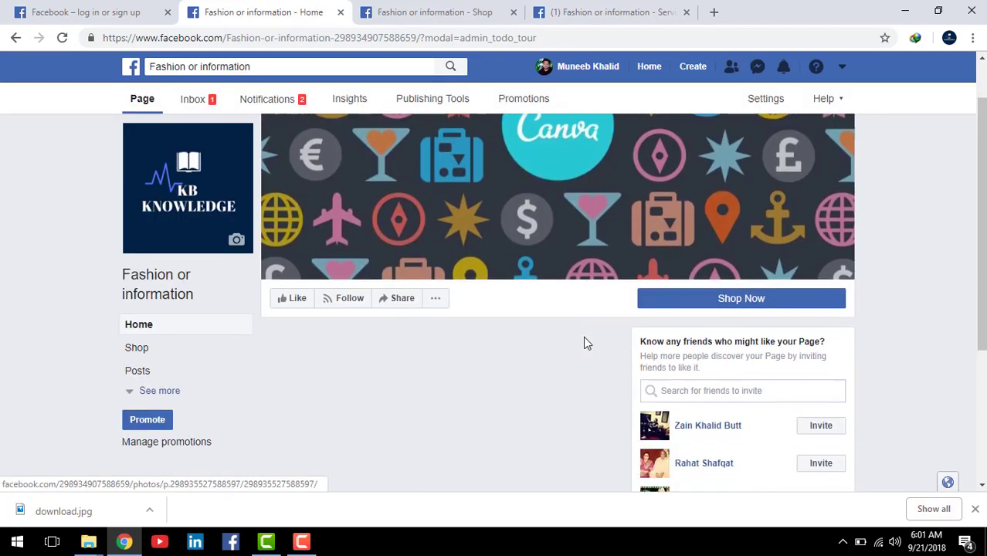
{"action": "scroll", "coordinate": [560, 320], "scroll_direction": "down", "scroll_amount": 2}
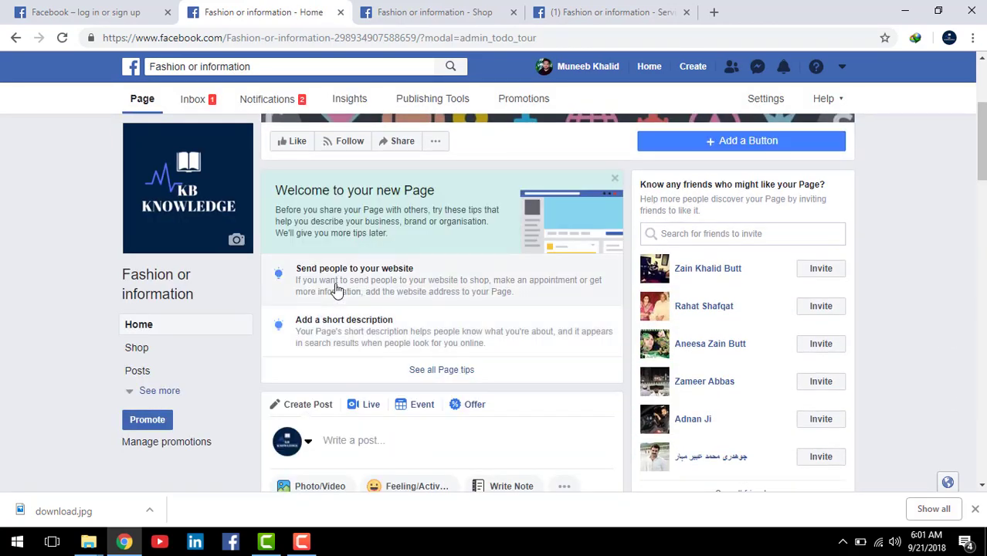
{"action": "scroll", "coordinate": [570, 280], "scroll_direction": "down", "scroll_amount": 3}
{"action": "scroll", "coordinate": [495, 340], "scroll_direction": "up", "scroll_amount": 1}
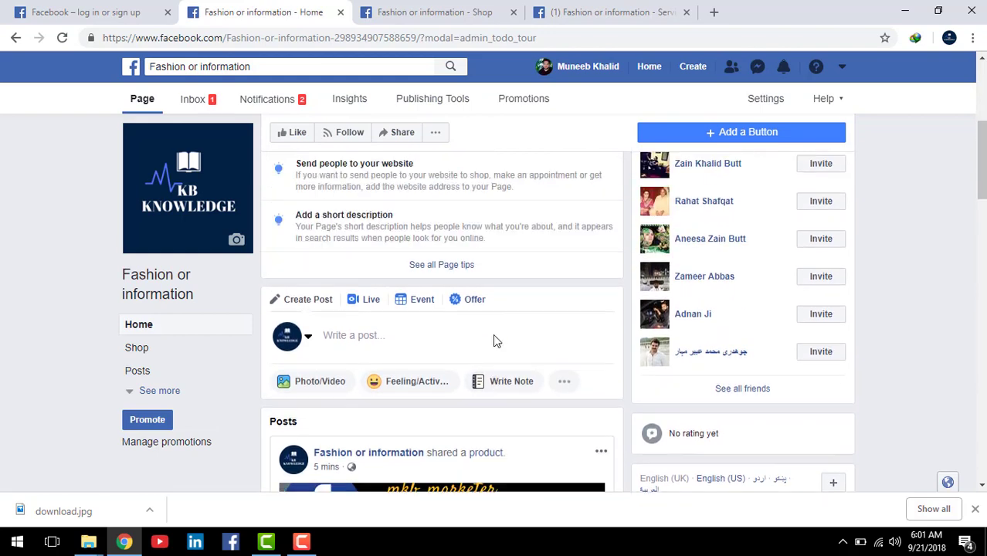
{"action": "scroll", "coordinate": [493, 333], "scroll_direction": "up", "scroll_amount": 5}
{"action": "scroll", "coordinate": [501, 334], "scroll_direction": "down", "scroll_amount": 2}
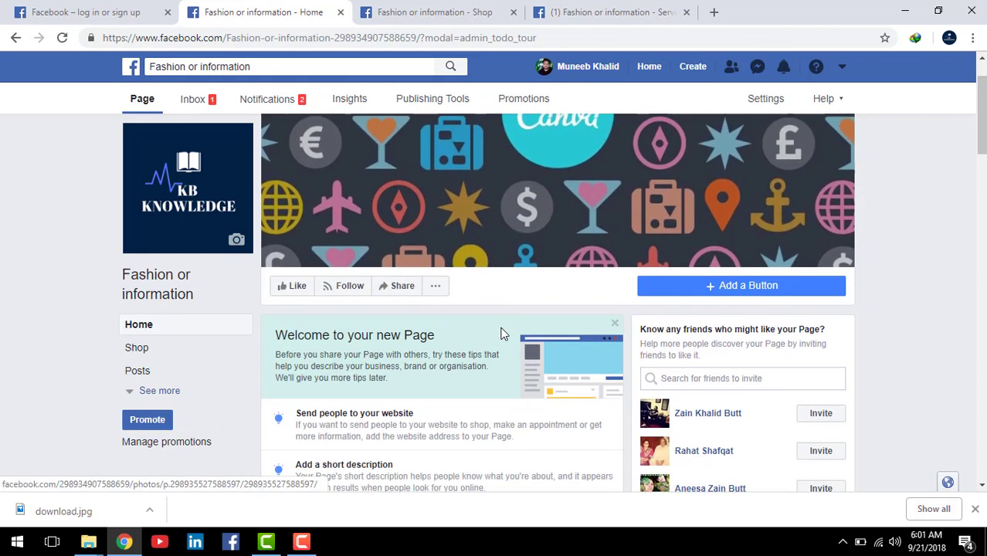
{"action": "scroll", "coordinate": [187, 379], "scroll_direction": "down", "scroll_amount": 5}
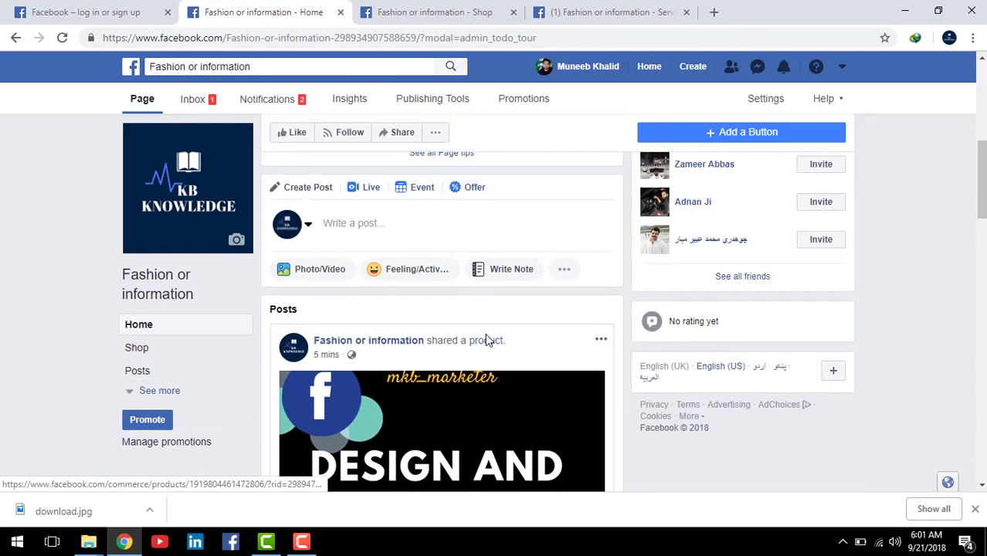
{"action": "scroll", "coordinate": [487, 340], "scroll_direction": "down", "scroll_amount": 3}
{"action": "scroll", "coordinate": [469, 294], "scroll_direction": "down", "scroll_amount": 2}
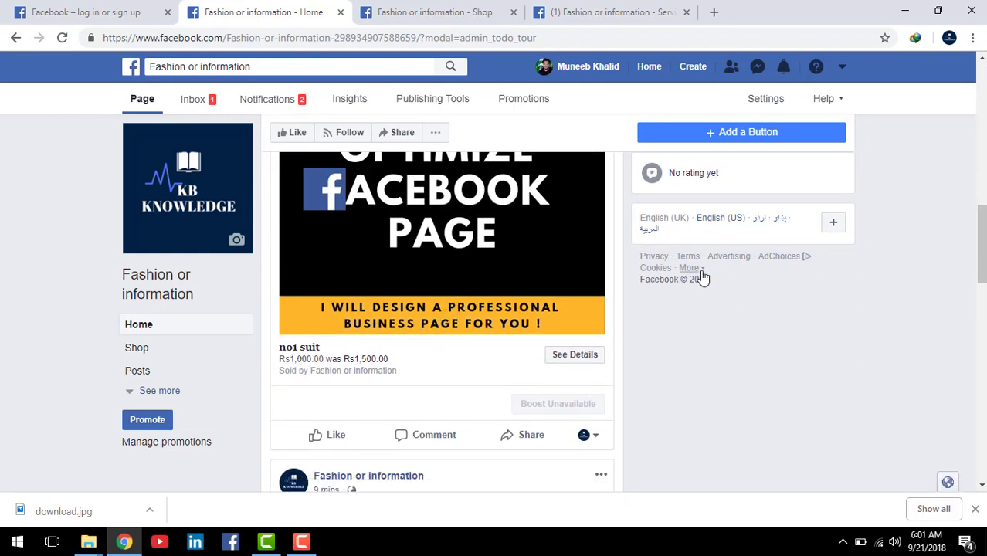
{"action": "scroll", "coordinate": [386, 238], "scroll_direction": "up", "scroll_amount": 1}
{"action": "scroll", "coordinate": [270, 244], "scroll_direction": "up", "scroll_amount": 1}
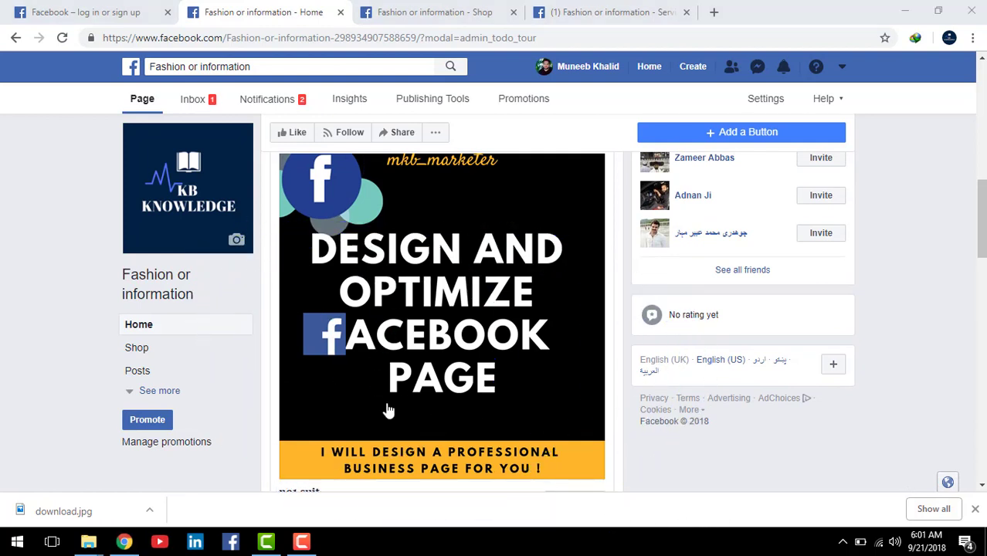
{"action": "scroll", "coordinate": [389, 411], "scroll_direction": "down", "scroll_amount": 3}
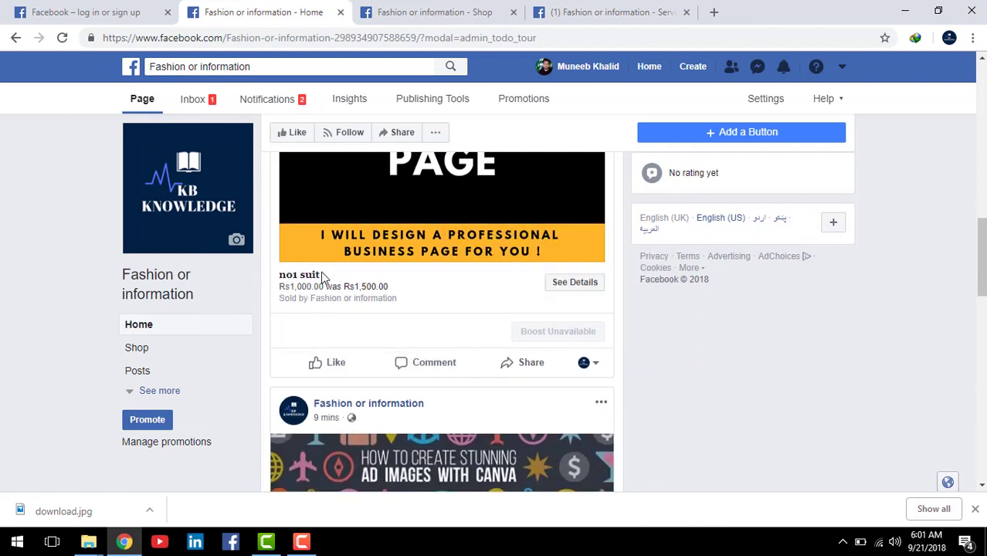
{"action": "key", "text": "ctrl+shift+d"}
{"action": "left_click_drag", "start_coordinate": [258, 221], "coordinate": [452, 329]}
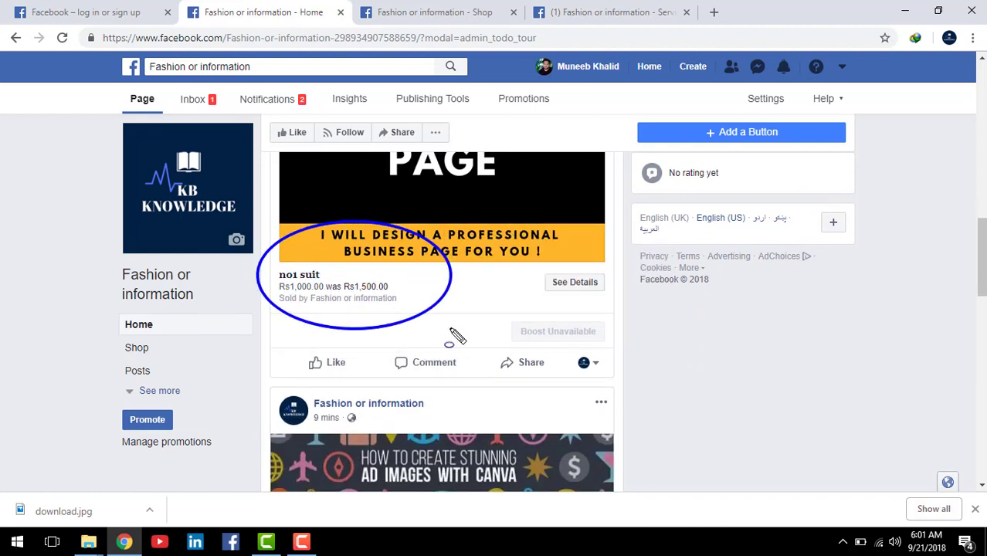
{"action": "key", "text": "ctrl+z"}
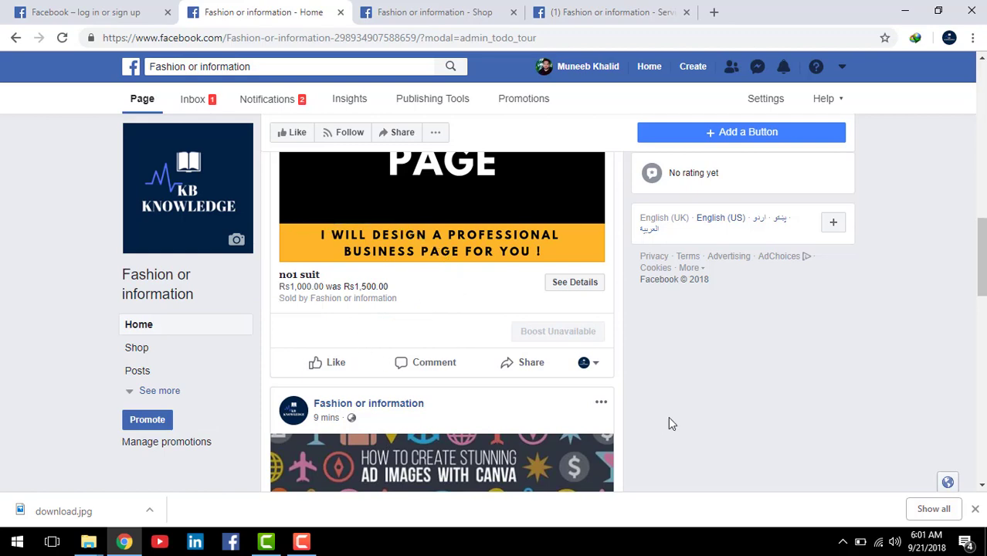
{"action": "scroll", "coordinate": [630, 410], "scroll_direction": "down", "scroll_amount": 4}
{"action": "scroll", "coordinate": [444, 347], "scroll_direction": "down", "scroll_amount": 3}
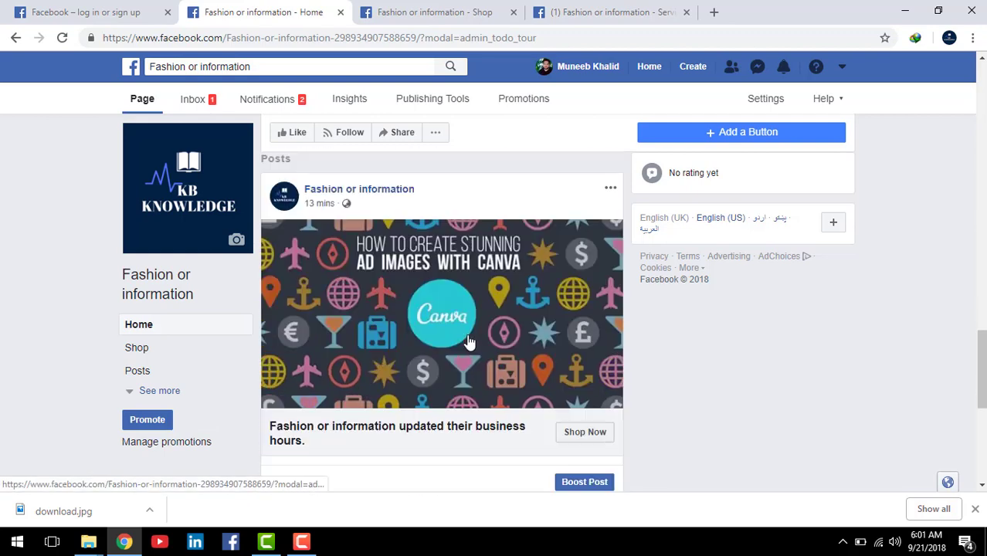
{"action": "scroll", "coordinate": [469, 341], "scroll_direction": "up", "scroll_amount": 8}
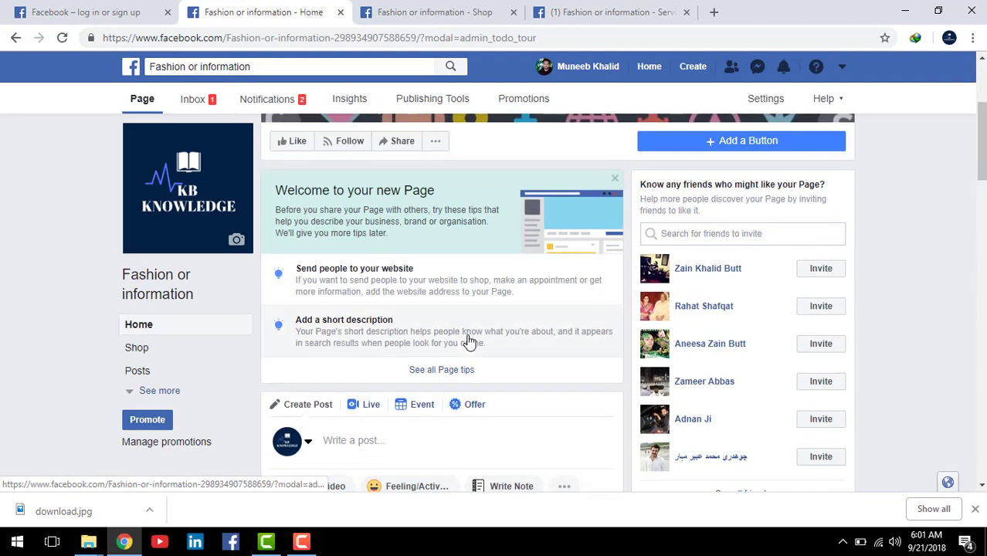
{"action": "scroll", "coordinate": [464, 329], "scroll_direction": "up", "scroll_amount": 4}
{"action": "scroll", "coordinate": [450, 308], "scroll_direction": "down", "scroll_amount": 3}
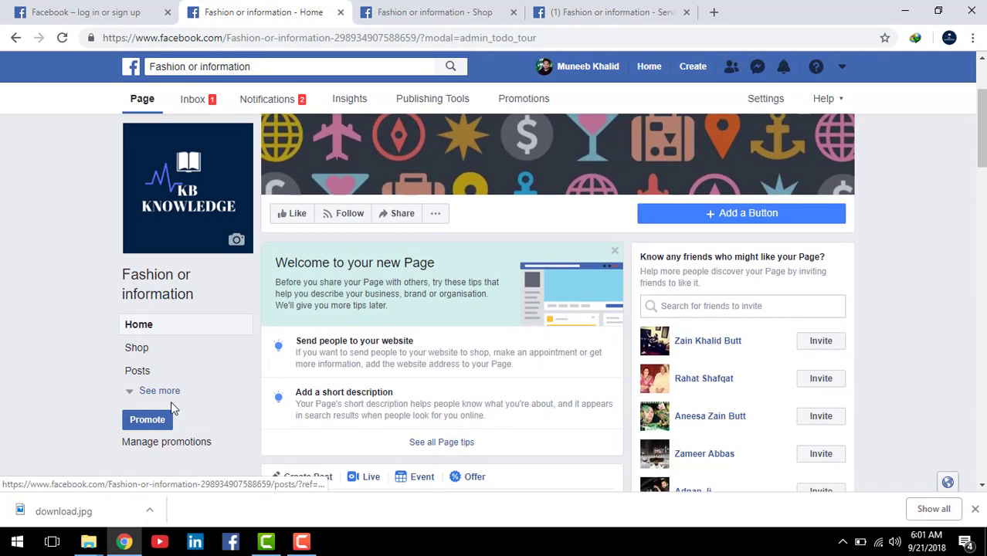
Step: Expand 'See more' to list Groups, Reviews, Videos, Photos, About, Community, Offers and Services
{"action": "left_click", "coordinate": [162, 391]}
{"action": "scroll", "coordinate": [435, 332], "scroll_direction": "down", "scroll_amount": 2}
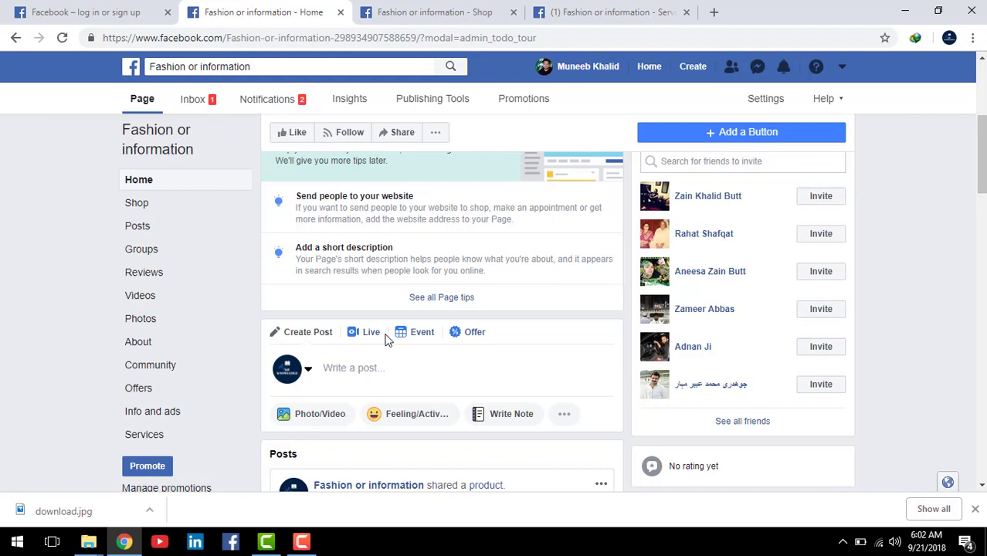
{"action": "scroll", "coordinate": [347, 301], "scroll_direction": "up", "scroll_amount": 4}
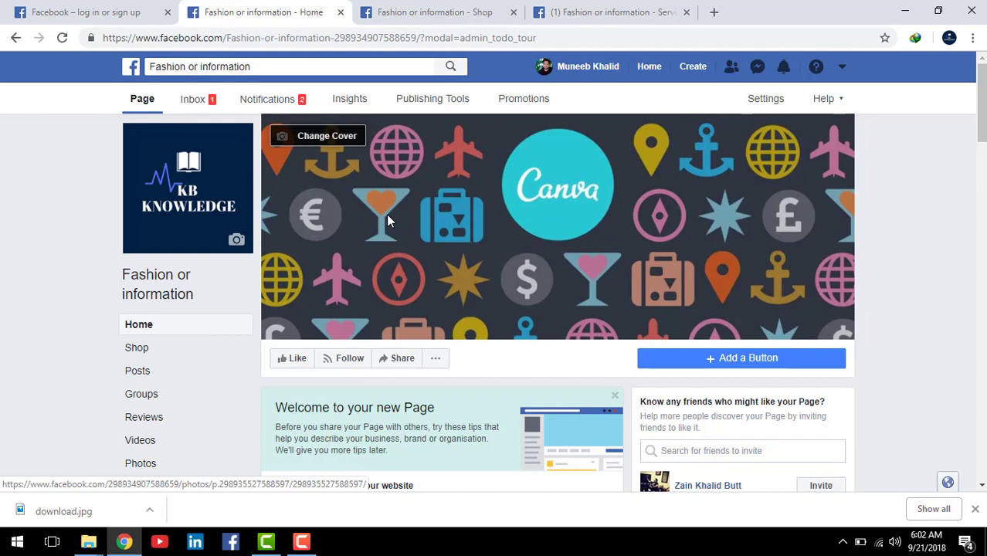
{"action": "scroll", "coordinate": [386, 214], "scroll_direction": "down", "scroll_amount": 2}
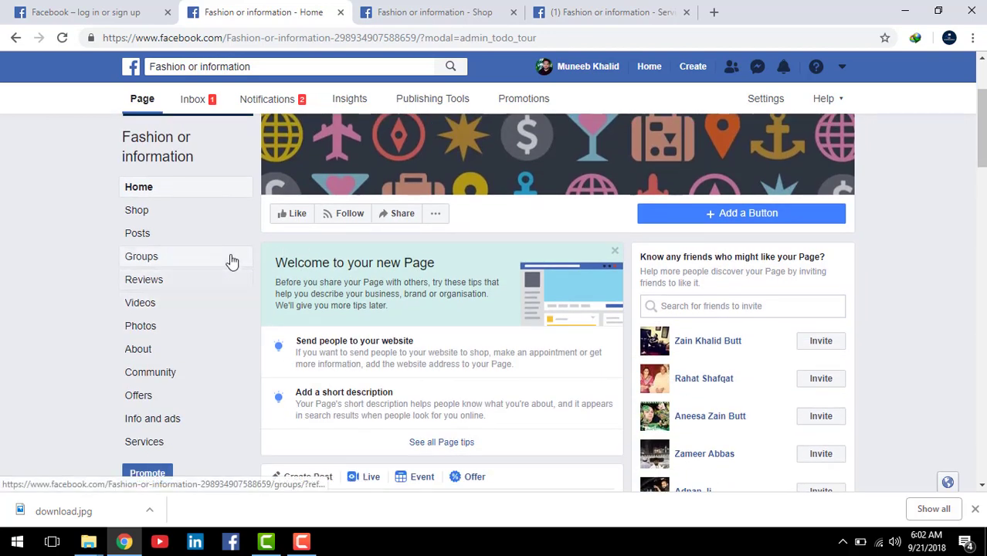
{"action": "scroll", "coordinate": [232, 260], "scroll_direction": "down", "scroll_amount": 1}
{"action": "scroll", "coordinate": [422, 199], "scroll_direction": "up", "scroll_amount": 3}
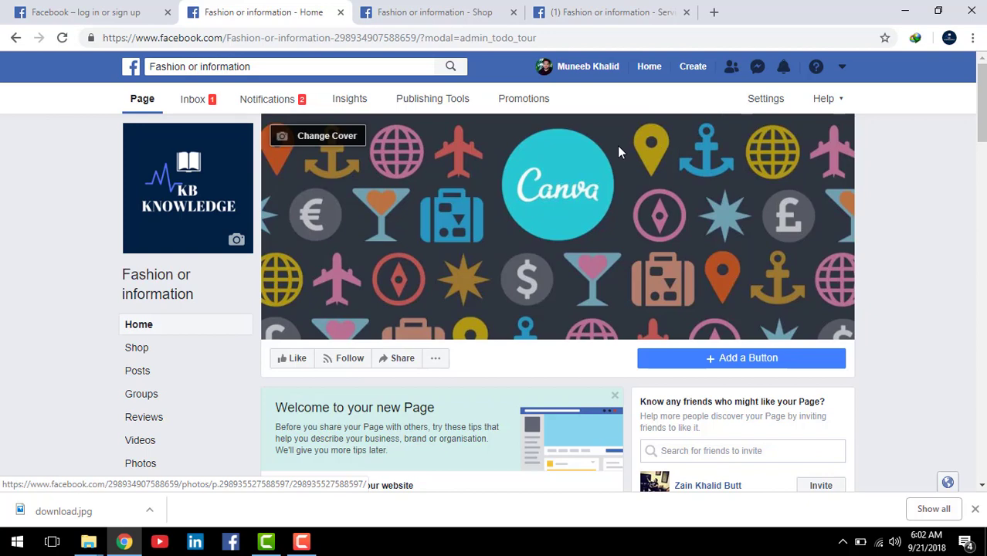
{"action": "scroll", "coordinate": [579, 163], "scroll_direction": "down", "scroll_amount": 3}
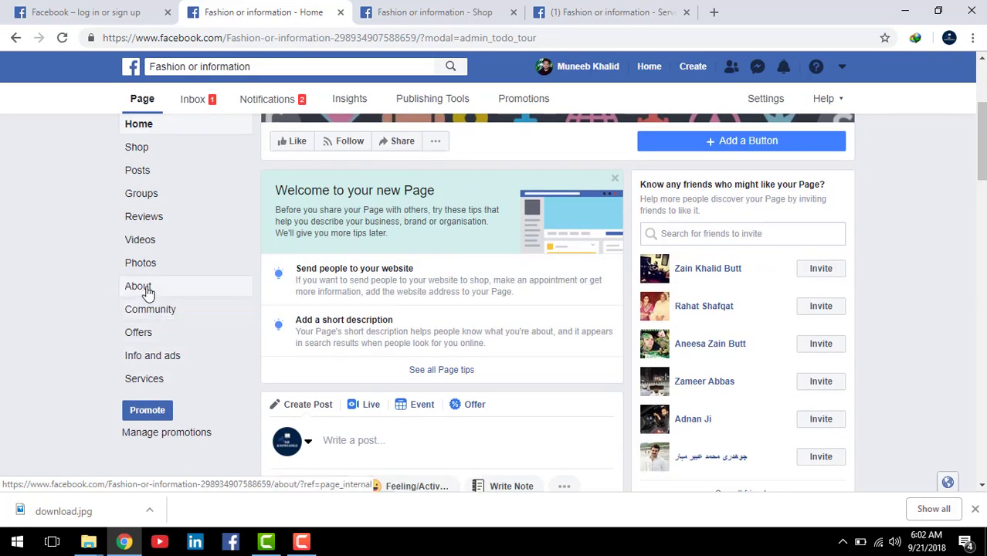
Step: Open About and scroll through its Find Us, General and More Info entries
{"action": "left_click", "coordinate": [148, 287]}
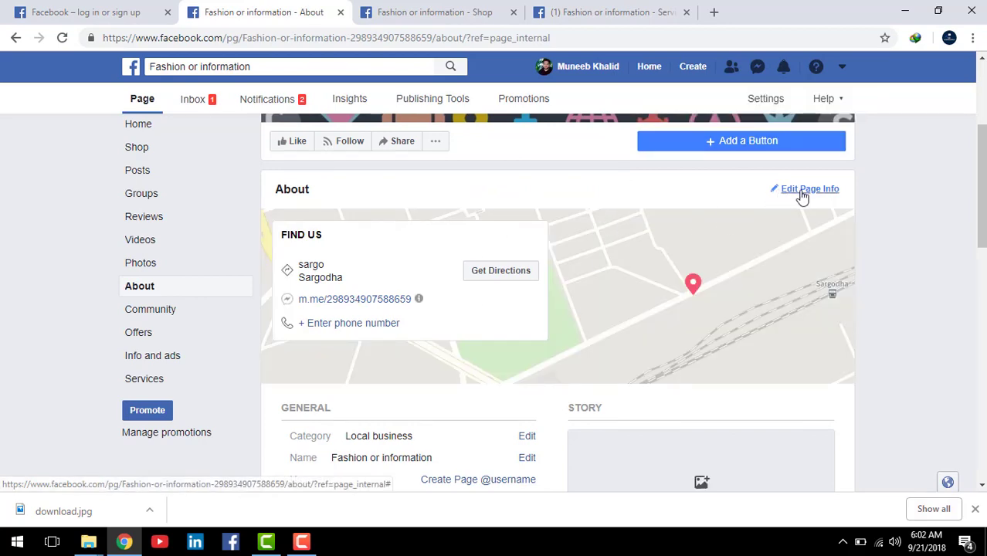
{"action": "scroll", "coordinate": [690, 220], "scroll_direction": "down", "scroll_amount": 4}
{"action": "scroll", "coordinate": [227, 352], "scroll_direction": "down", "scroll_amount": 5}
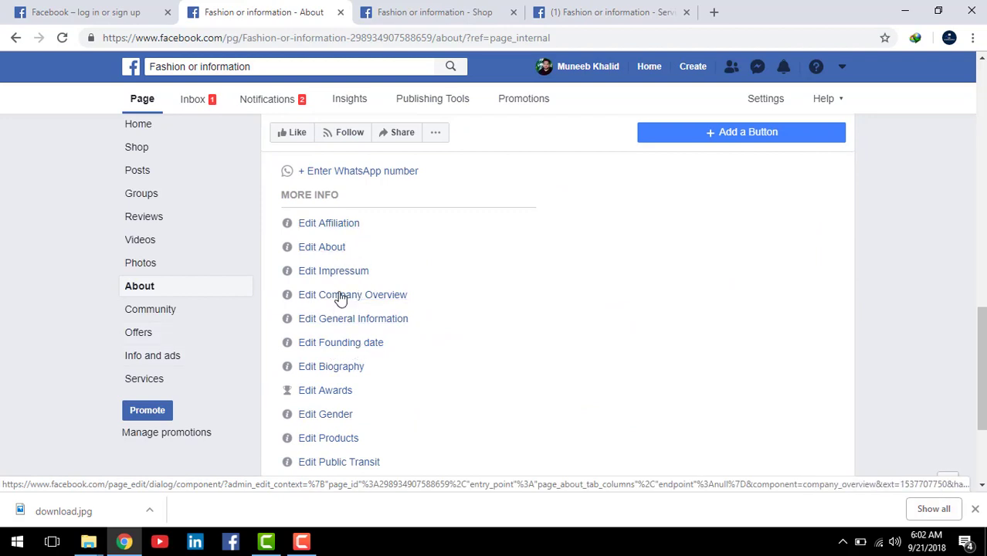
{"action": "scroll", "coordinate": [309, 349], "scroll_direction": "down", "scroll_amount": 1}
{"action": "scroll", "coordinate": [311, 350], "scroll_direction": "down", "scroll_amount": 1}
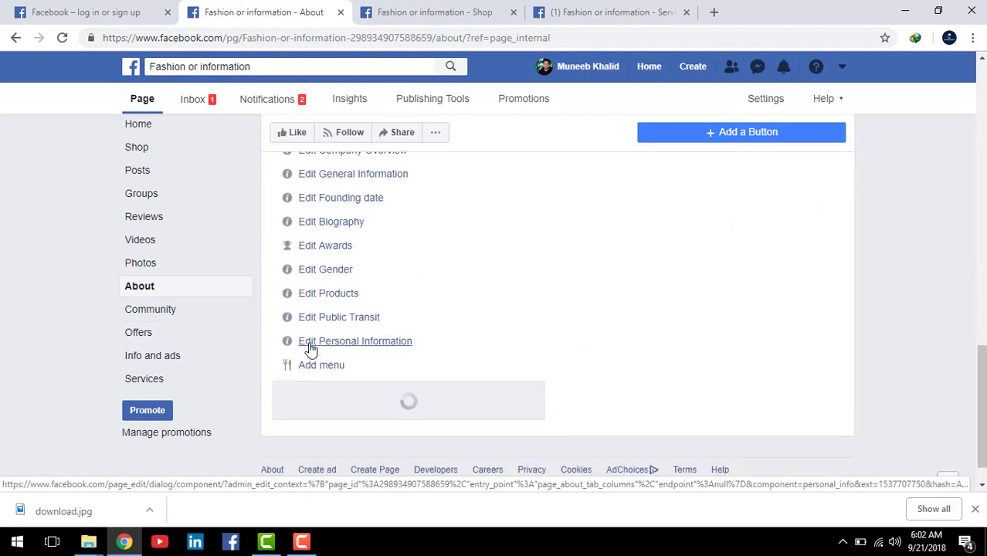
{"action": "scroll", "coordinate": [311, 350], "scroll_direction": "up", "scroll_amount": 1}
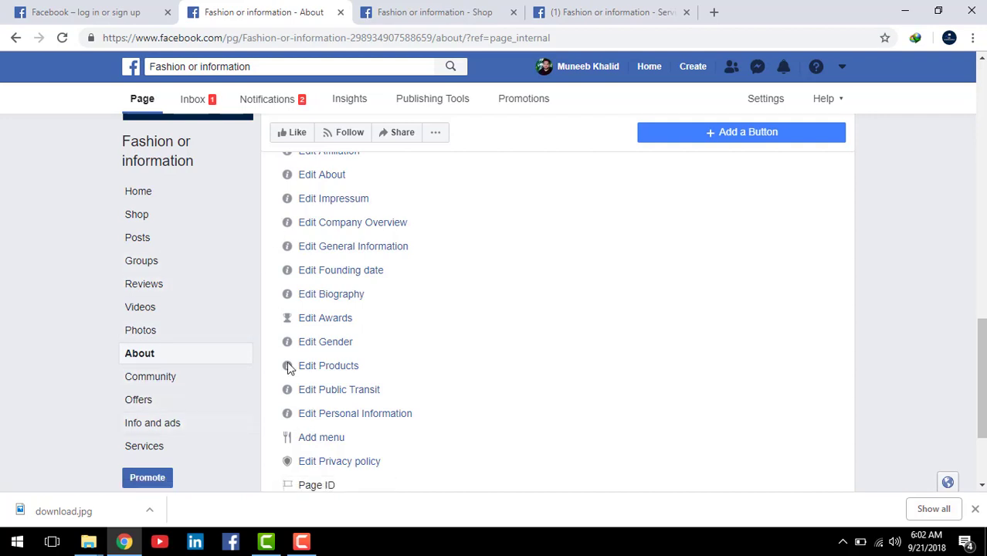
{"action": "scroll", "coordinate": [288, 368], "scroll_direction": "up", "scroll_amount": 15}
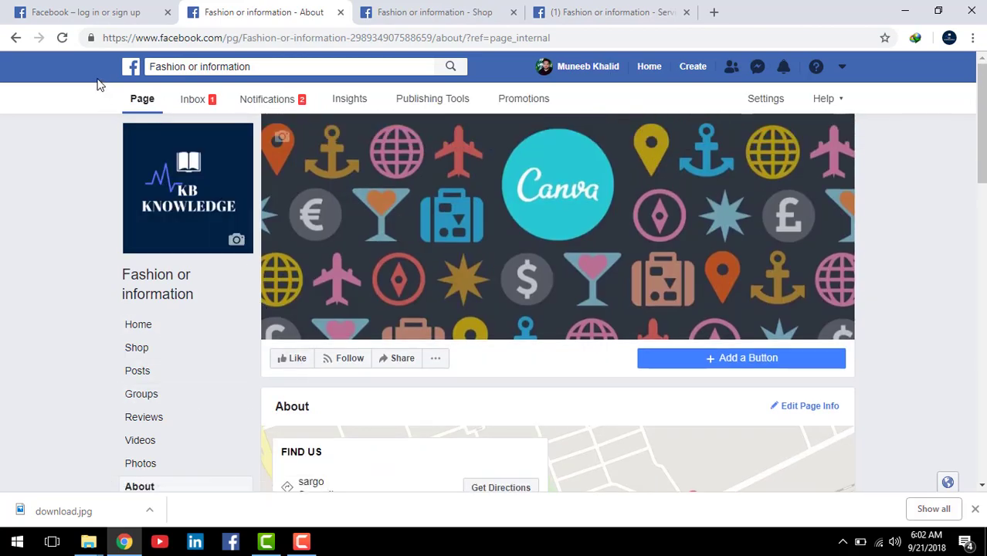
Step: Review the details listed on the page's About section
{"action": "mouse_move", "coordinate": [81, 73]}
{"action": "left_mouse_down"}
{"action": "mouse_move", "coordinate": [186, 123]}
{"action": "mouse_move", "coordinate": [158, 65]}
{"action": "left_mouse_up"}
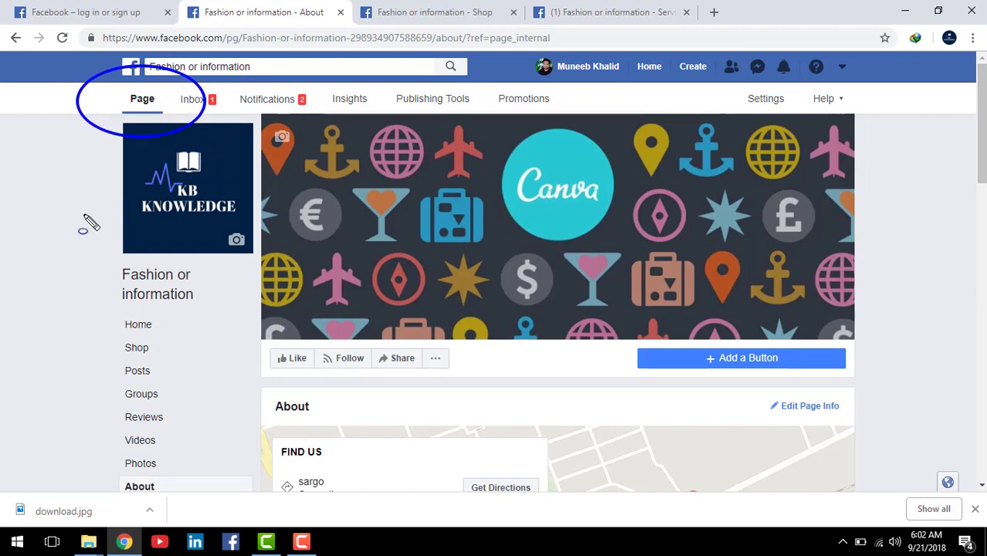
{"action": "mouse_move", "coordinate": [80, 261]}
{"action": "left_mouse_down"}
{"action": "mouse_move", "coordinate": [174, 500]}
{"action": "mouse_move", "coordinate": [229, 534]}
{"action": "left_mouse_up"}
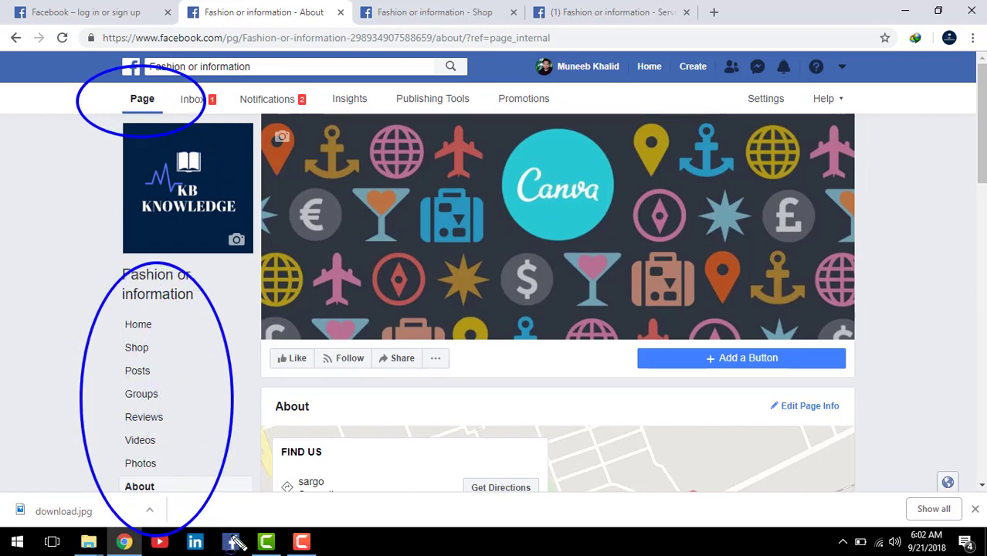
{"action": "key", "text": "Escape"}
{"action": "scroll", "coordinate": [185, 353], "scroll_direction": "down", "scroll_amount": 1}
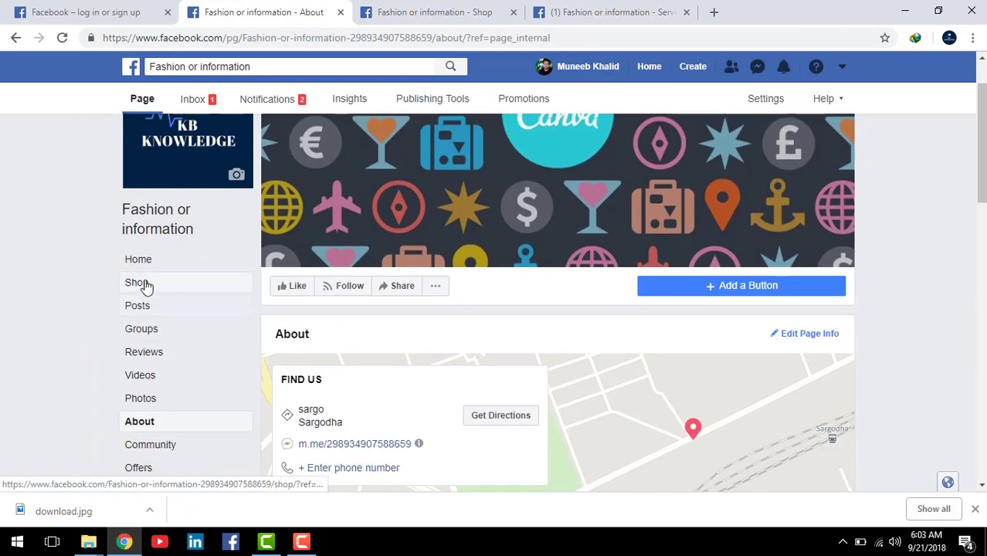
{"action": "scroll", "coordinate": [255, 292], "scroll_direction": "down", "scroll_amount": 1}
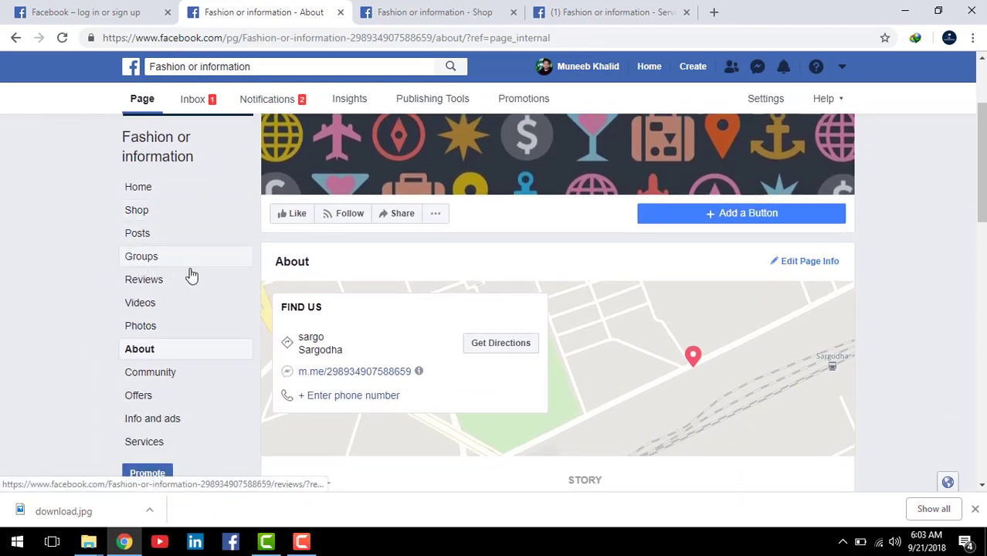
{"action": "scroll", "coordinate": [184, 291], "scroll_direction": "down", "scroll_amount": 1}
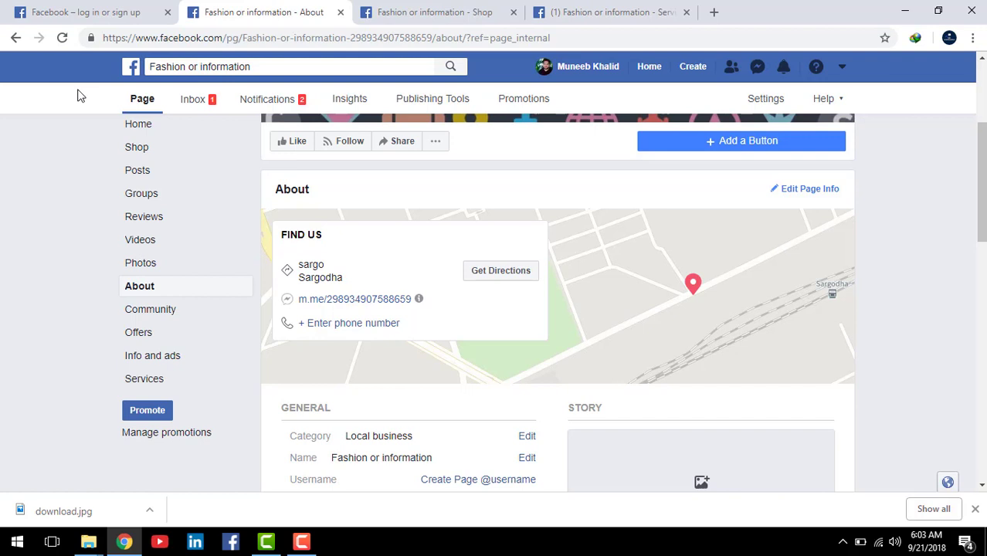
{"action": "scroll", "coordinate": [74, 140], "scroll_direction": "up", "scroll_amount": 1}
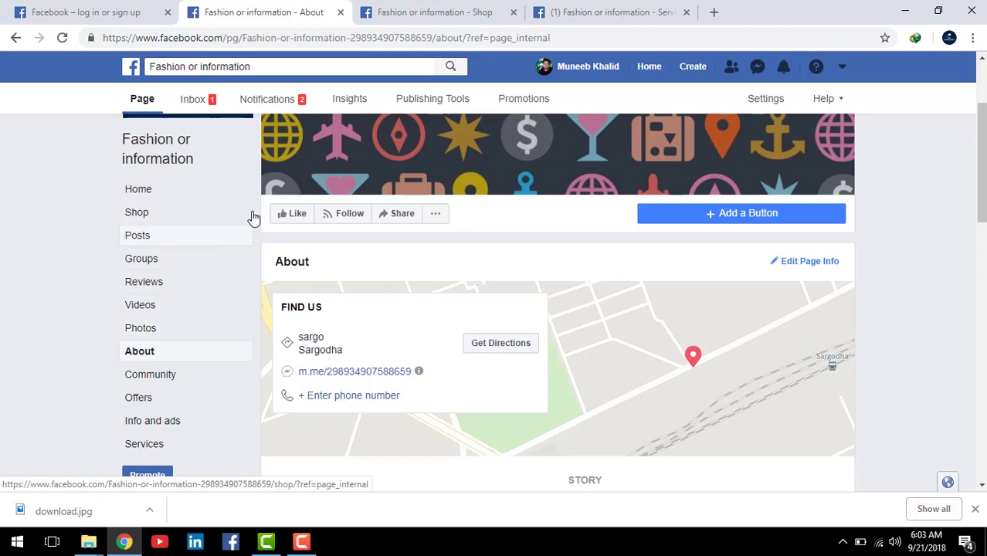
{"action": "scroll", "coordinate": [185, 216], "scroll_direction": "up", "scroll_amount": 2}
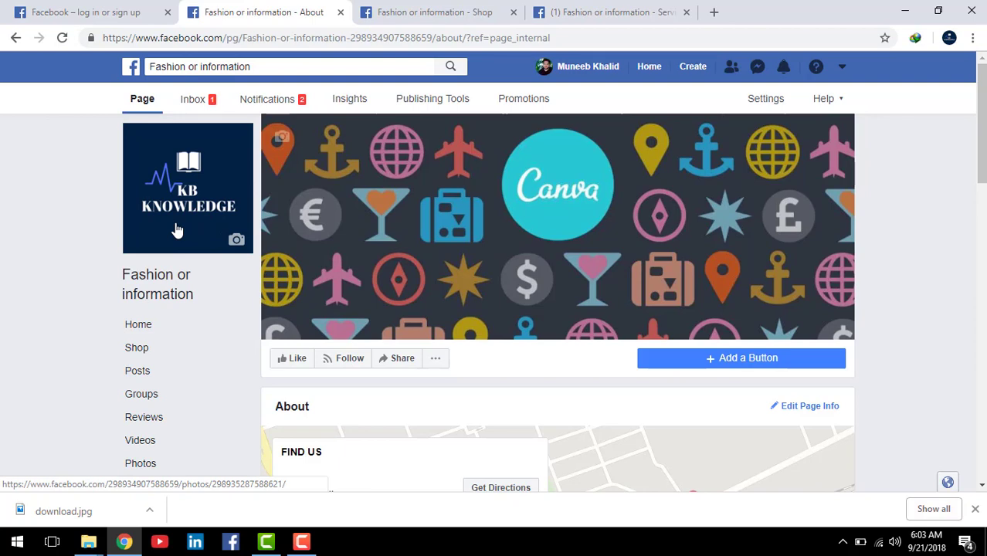
{"action": "scroll", "coordinate": [193, 328], "scroll_direction": "down", "scroll_amount": 3}
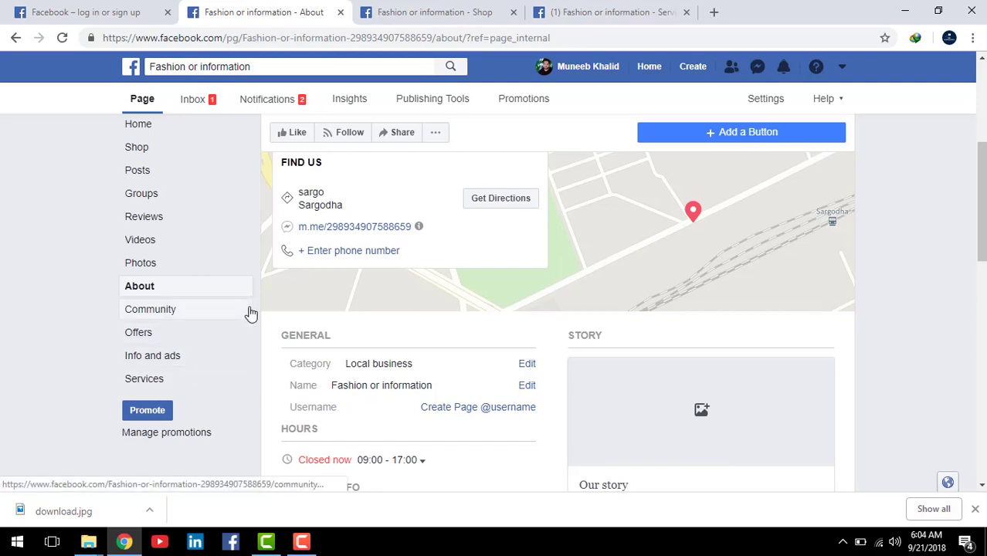
{"action": "scroll", "coordinate": [251, 315], "scroll_direction": "up", "scroll_amount": 4}
Step: Switch to the browser tab showing the Home view with Shop Now and Add A Service
{"action": "scroll", "coordinate": [251, 314], "scroll_direction": "down", "scroll_amount": 1}
{"action": "scroll", "coordinate": [251, 314], "scroll_direction": "up", "scroll_amount": 1}
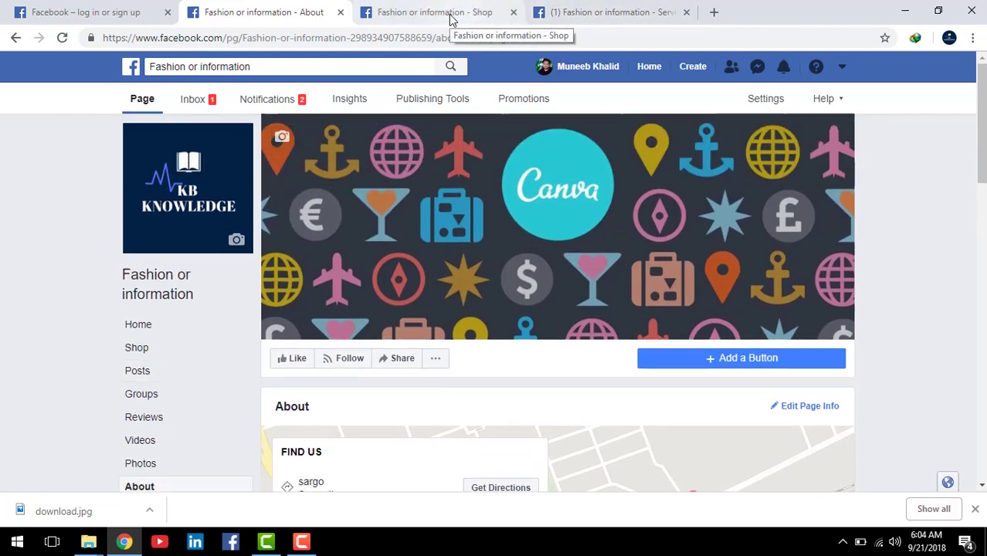
{"action": "left_click", "coordinate": [584, 13]}
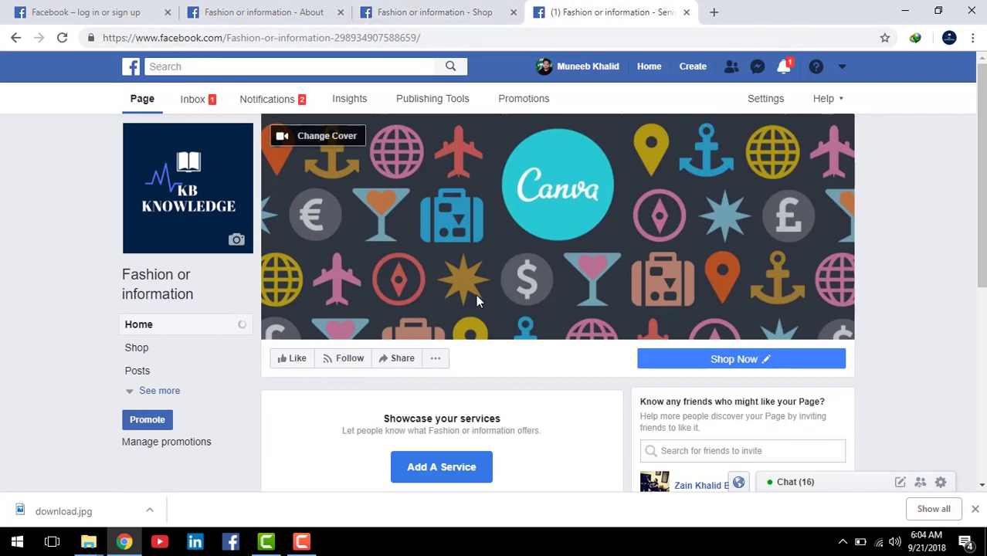
{"action": "mouse_move", "coordinate": [309, 545]}
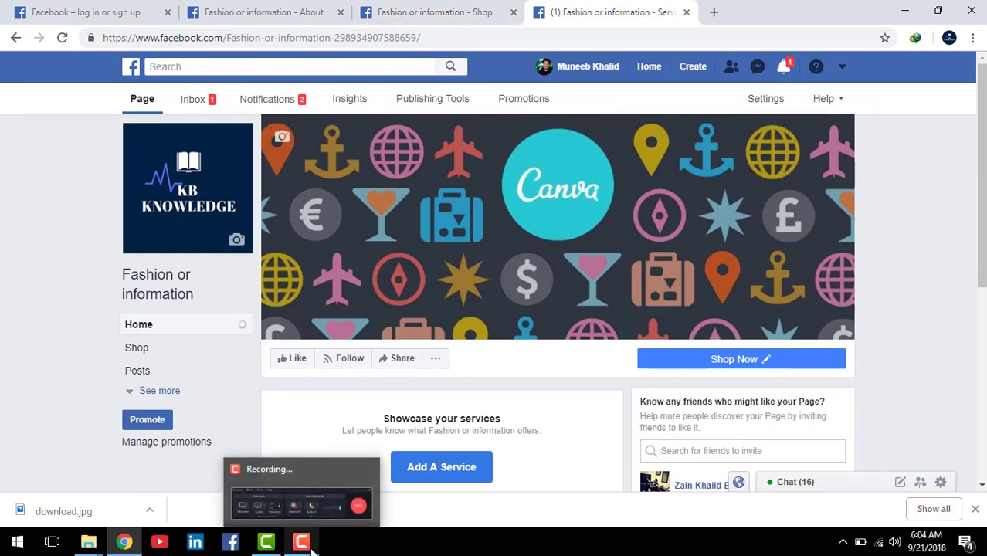